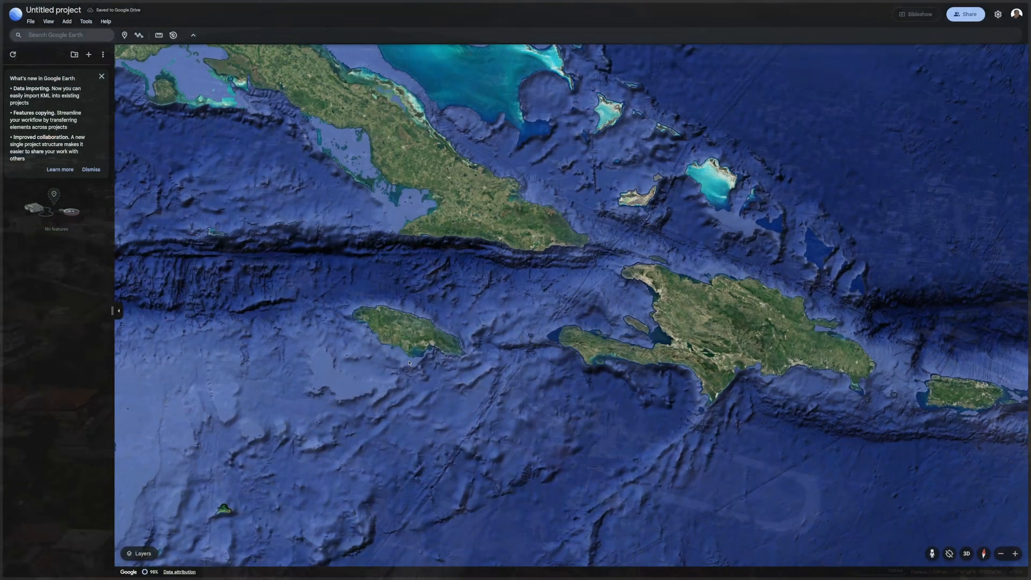
# Switch the map layer style to Exploration and back to Clean
pyautogui.moveTo(406, 348); pyautogui.dragTo(463, 397)
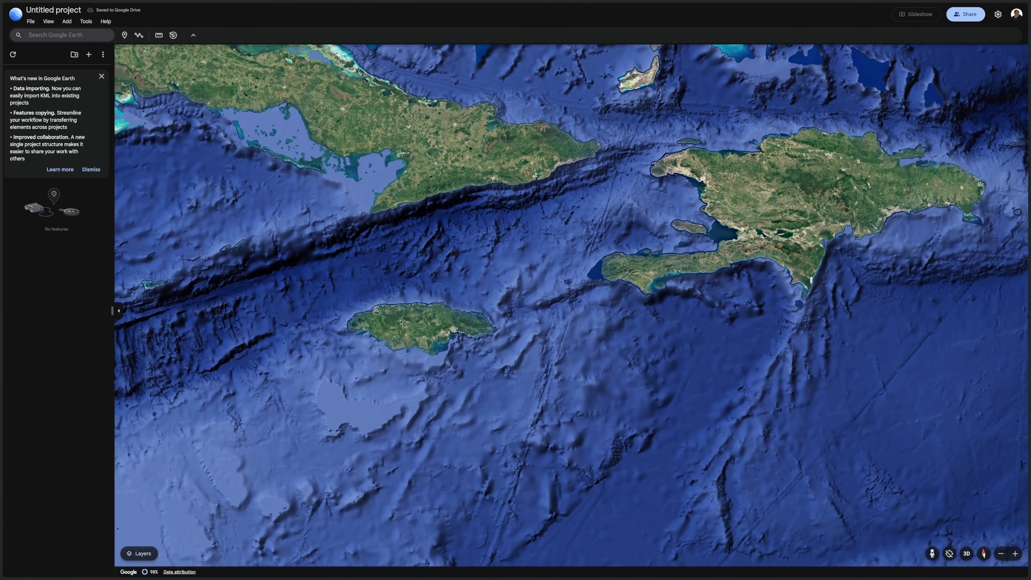
pyautogui.click(48, 21)
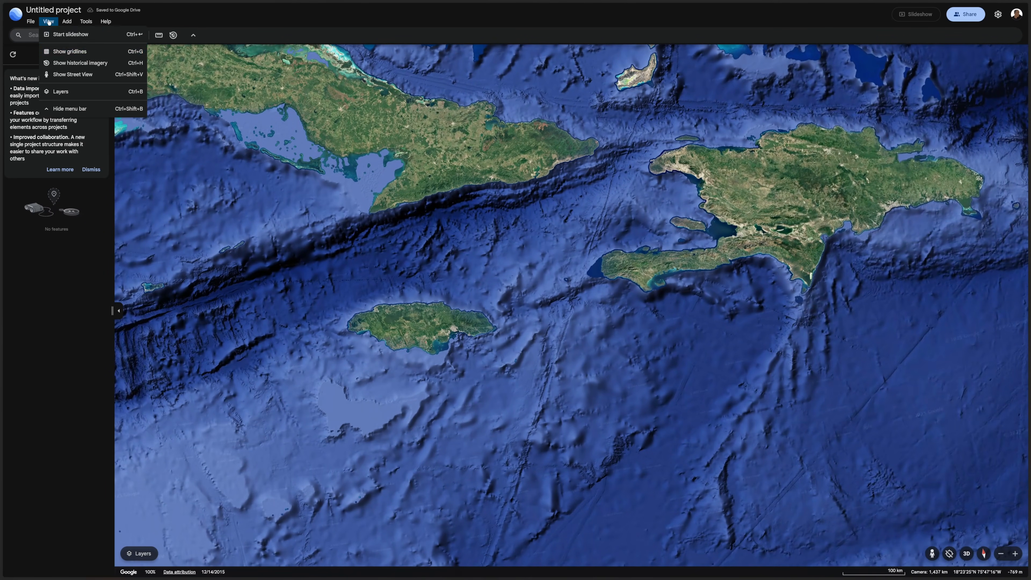
pyautogui.click(84, 91)
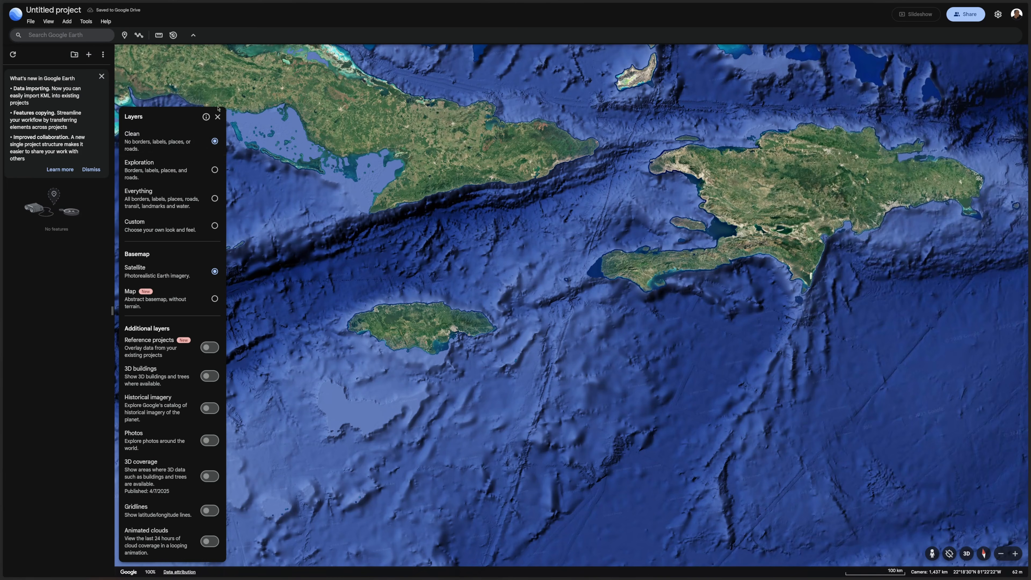
pyautogui.click(170, 169)
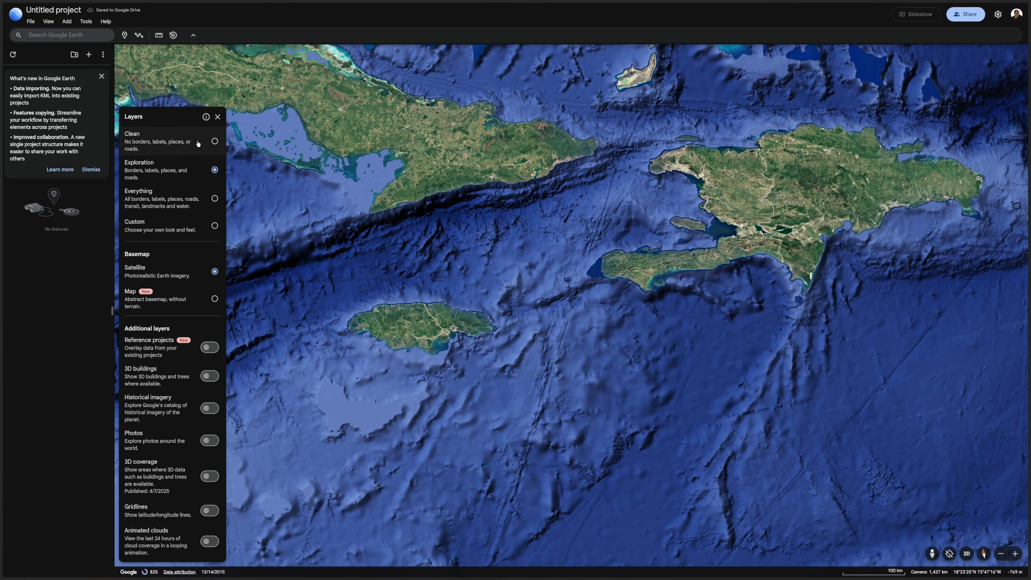
pyautogui.click(175, 141)
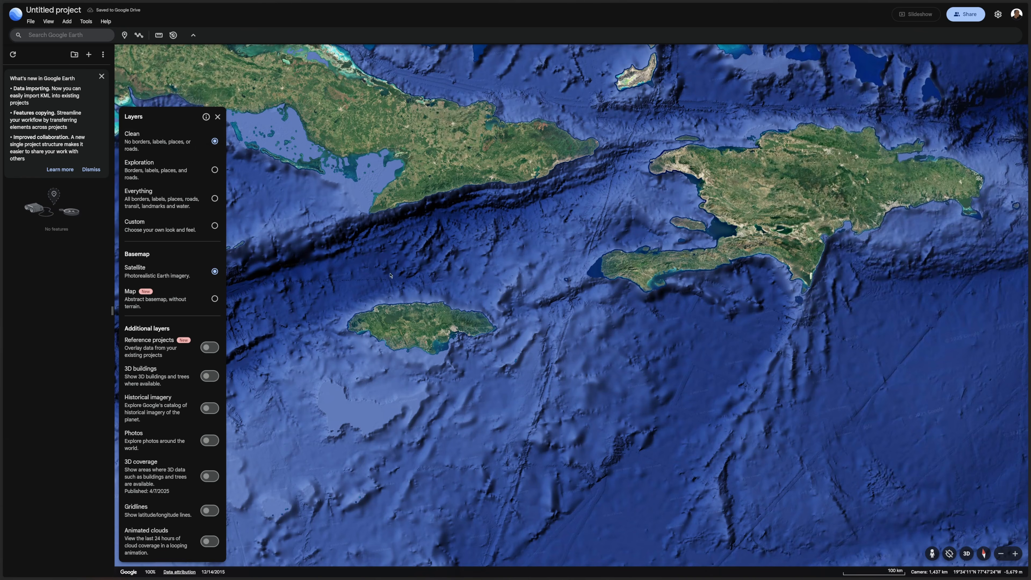
# Zoom in and out over Jamaica to examine its northern coast from high and low altitude
pyautogui.scroll(-3, 371, 313)
pyautogui.scroll(8, 371, 313)
pyautogui.scroll(-3, 373, 318)
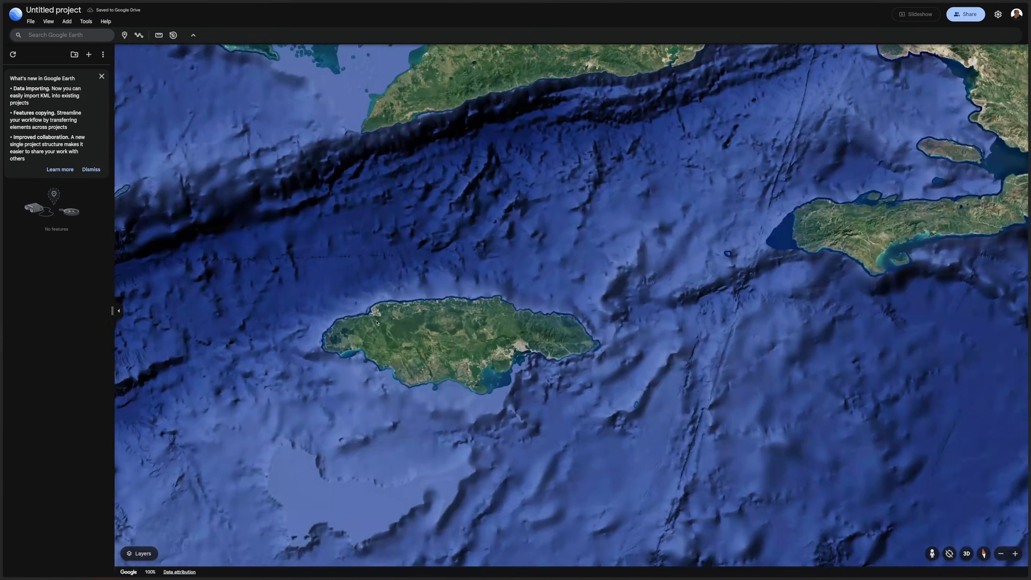
pyautogui.scroll(8, 375, 324)
pyautogui.scroll(5, 376, 324)
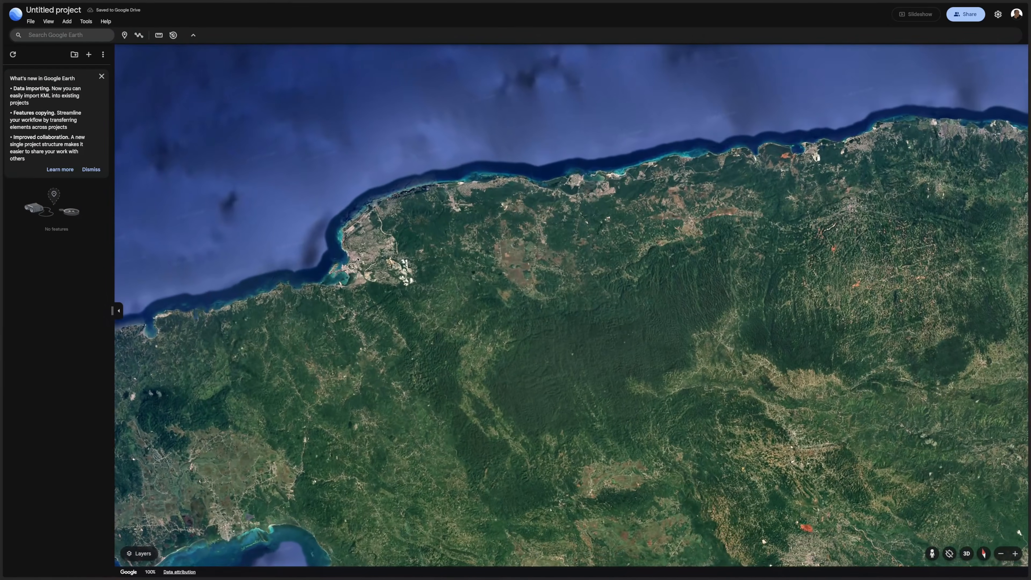
pyautogui.scroll(3, 423, 267)
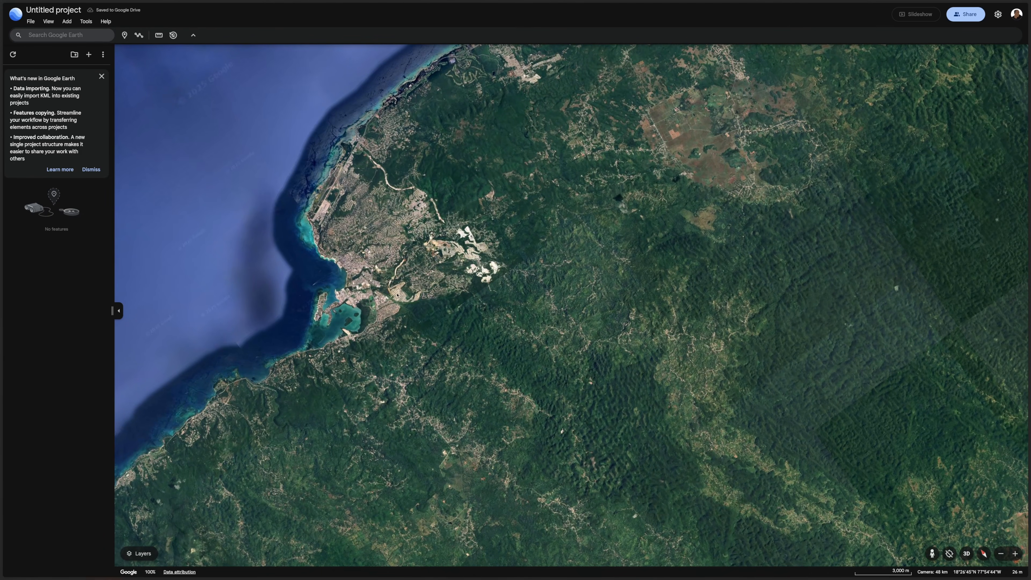
pyautogui.scroll(-5, 356, 271)
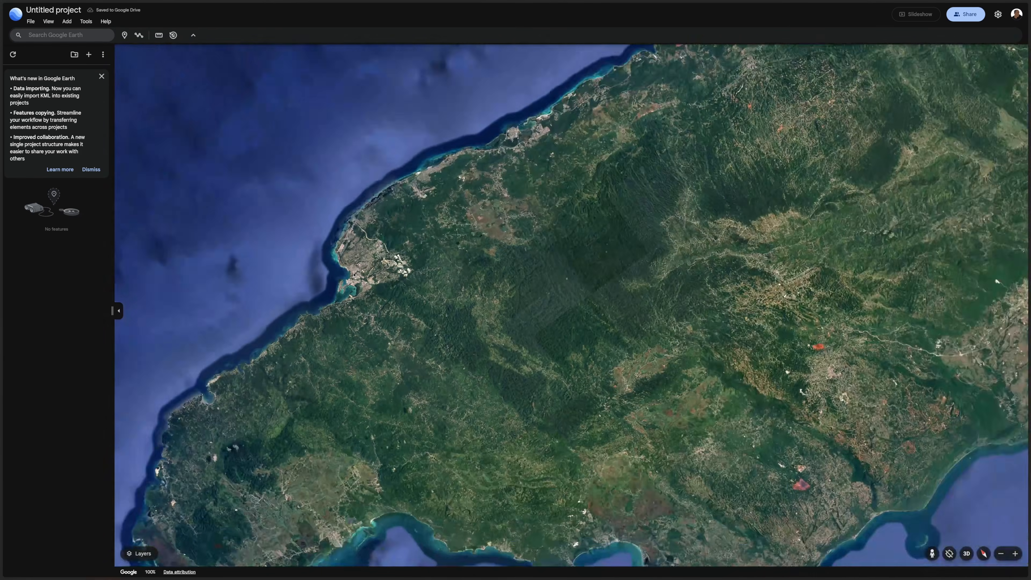
pyautogui.scroll(-5, 354, 276)
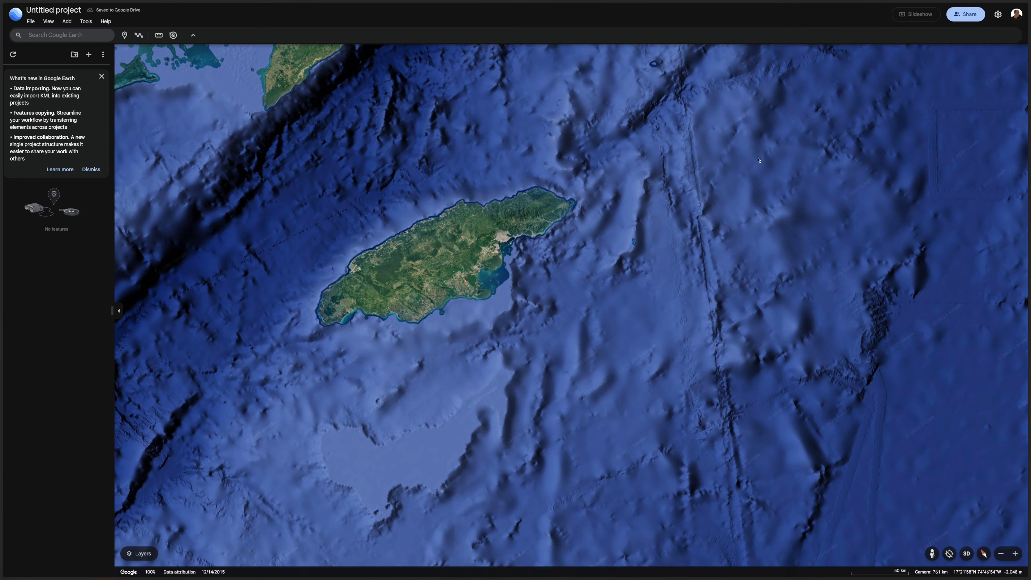
# Switch to DaVinci Resolve and preview the Drone shot and DJI_0637.MP4 clips in the media pool
pyautogui.moveTo(951, 1)
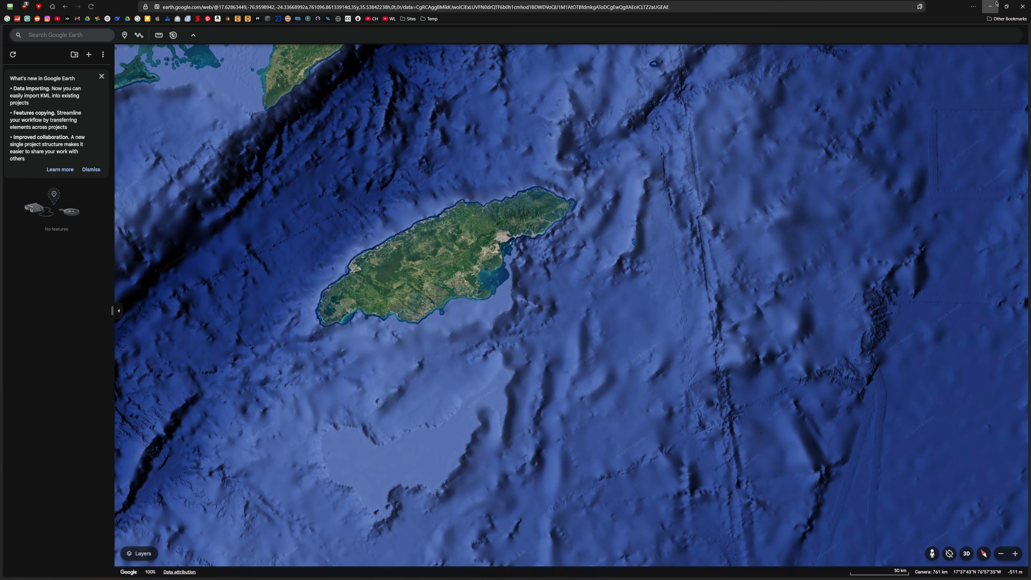
pyautogui.click(990, 5)
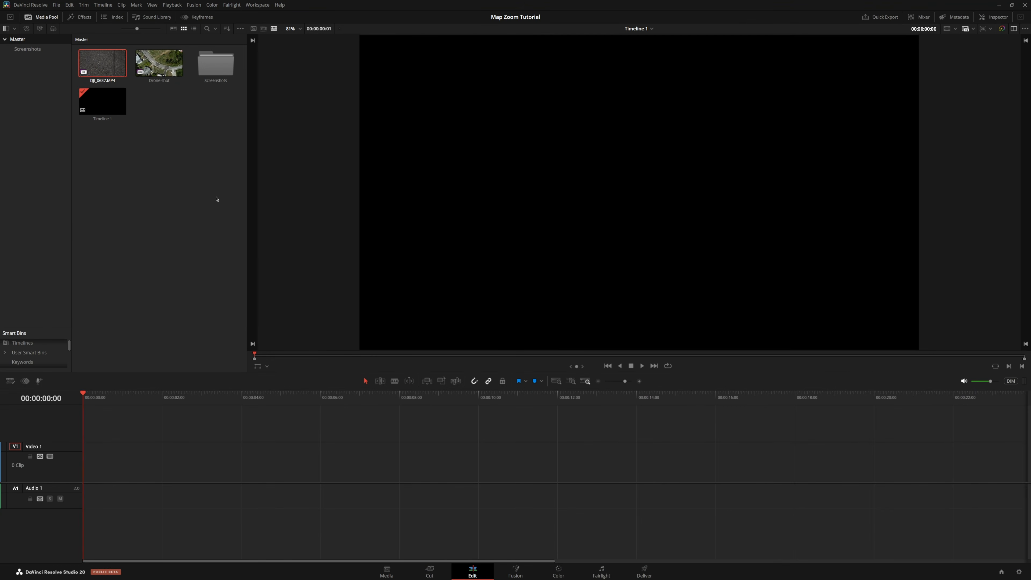
pyautogui.click(155, 67)
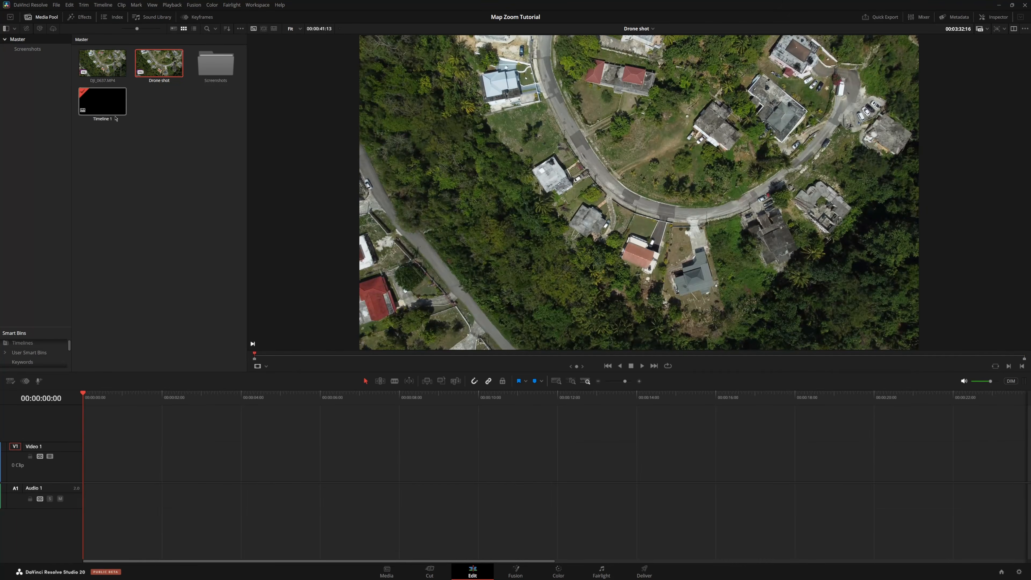
pyautogui.click(103, 63)
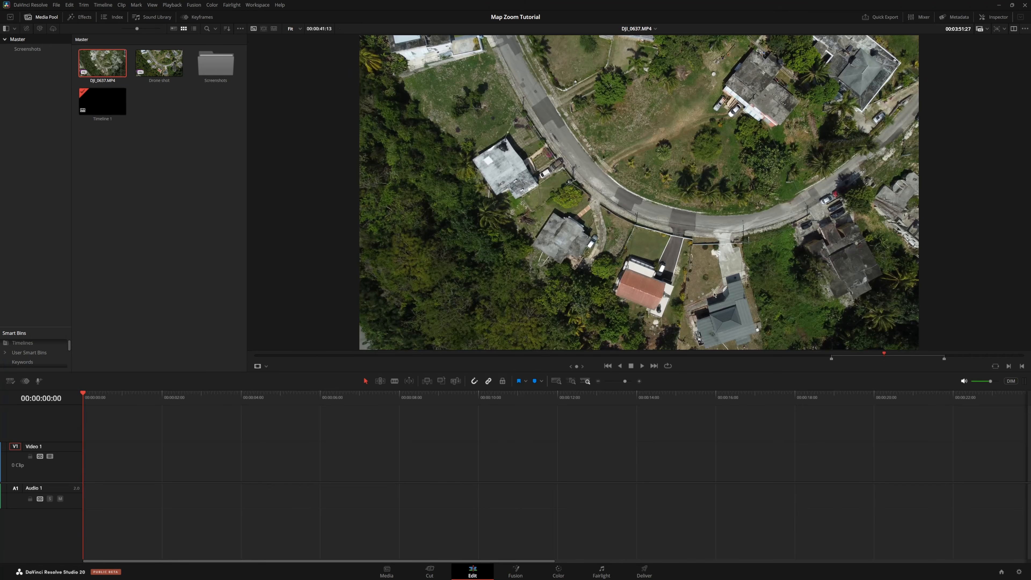
pyautogui.moveTo(884, 355); pyautogui.dragTo(896, 352)
pyautogui.moveTo(711, 284); pyautogui.dragTo(141, 98)
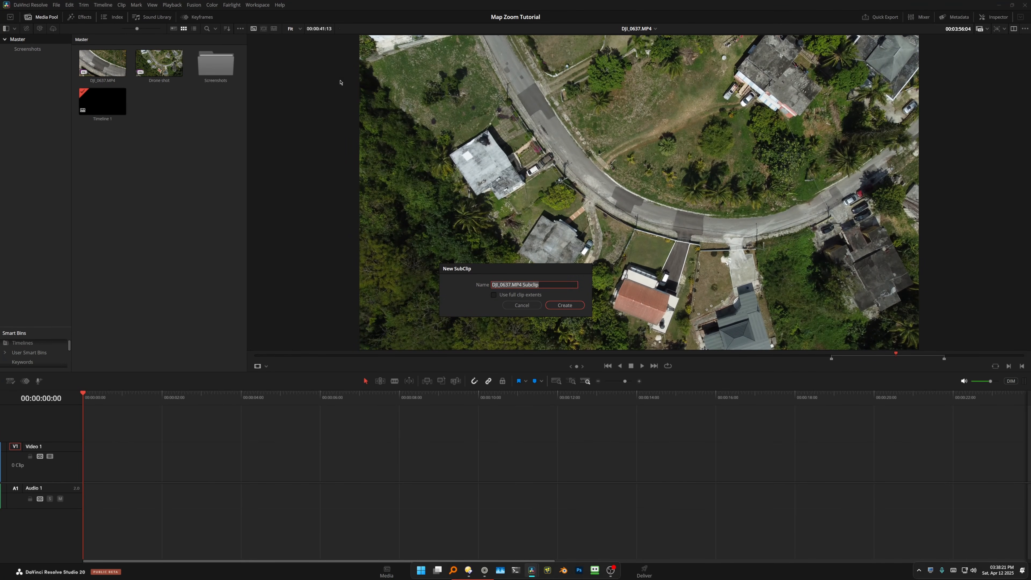
pyautogui.click(494, 295)
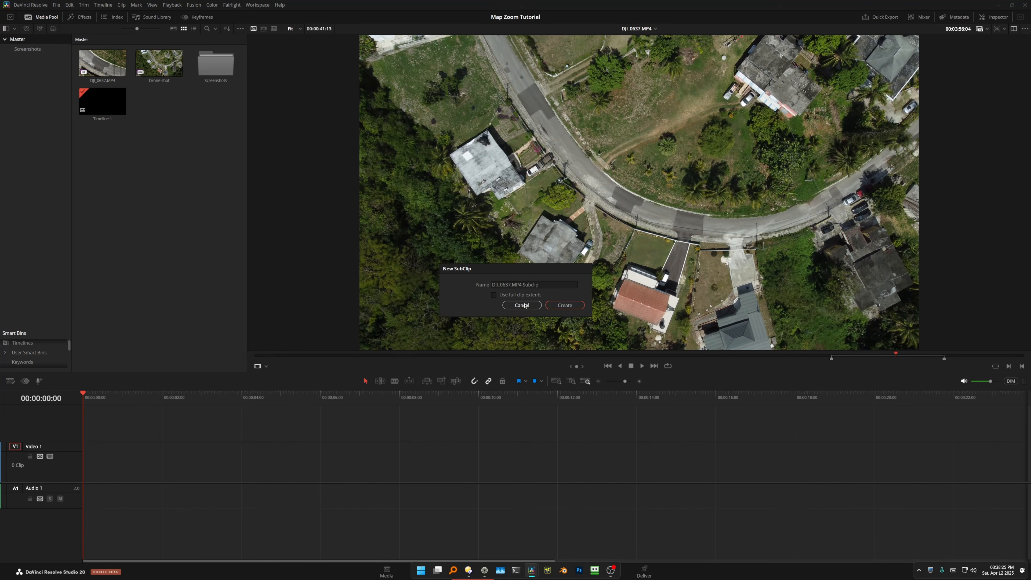
pyautogui.click(522, 305)
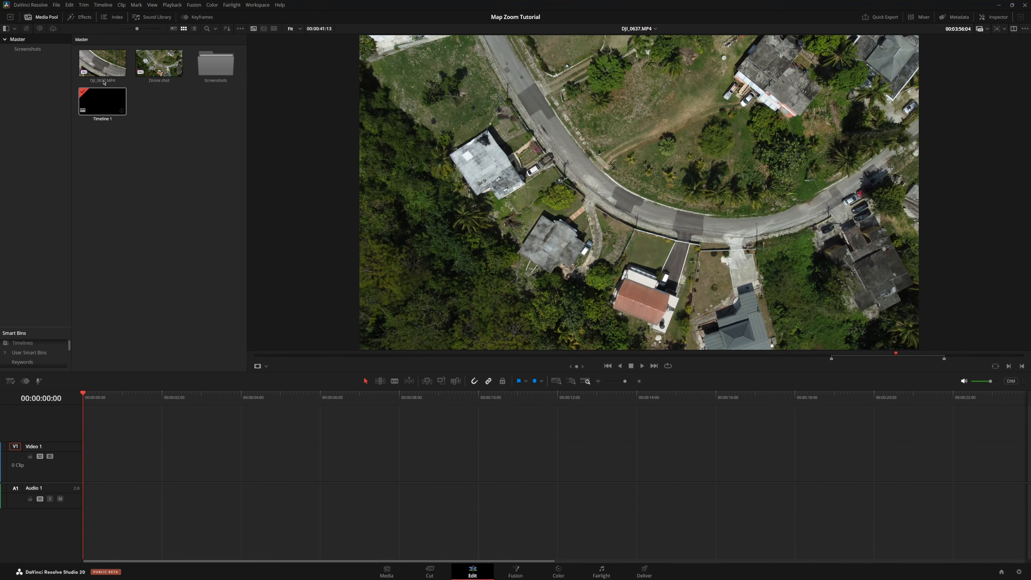
# Add a Fusion Composition effect to the start of the Video 1 track
pyautogui.click(79, 16)
pyautogui.click(39, 332)
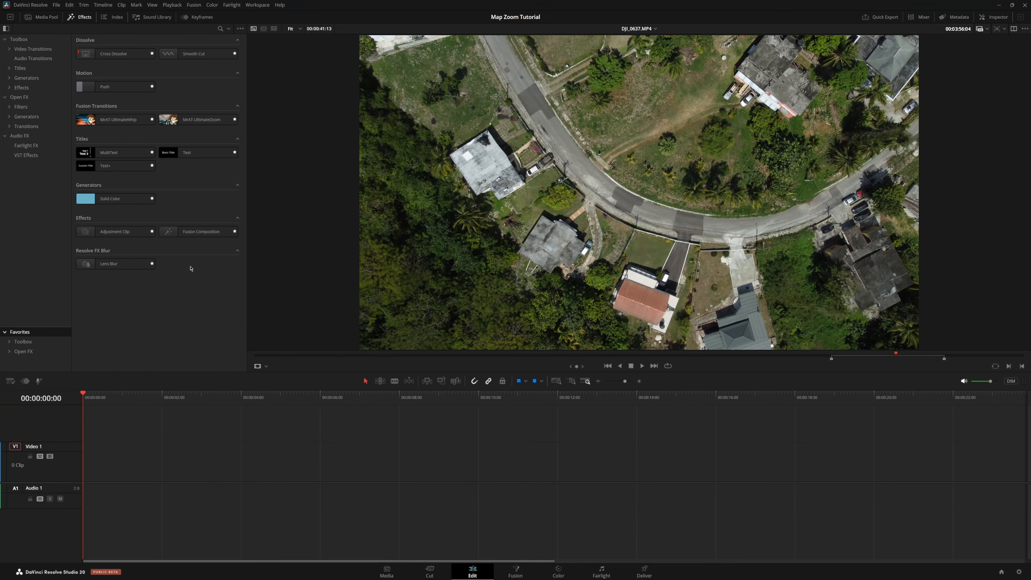
pyautogui.moveTo(195, 231); pyautogui.dragTo(87, 455)
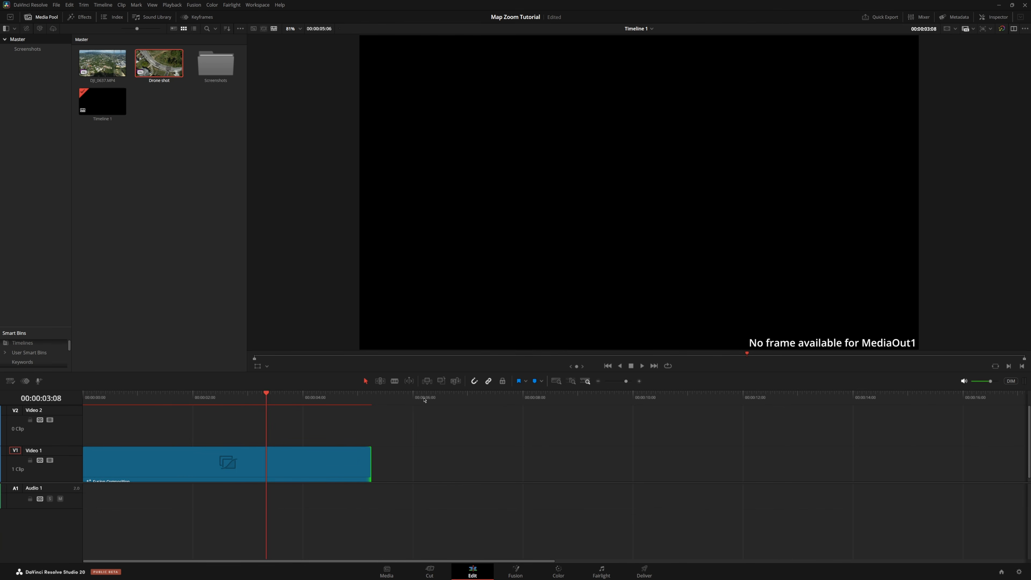
# Trim the Fusion Composition clip to end at 5 seconds
pyautogui.moveTo(420, 398); pyautogui.dragTo(413, 396)
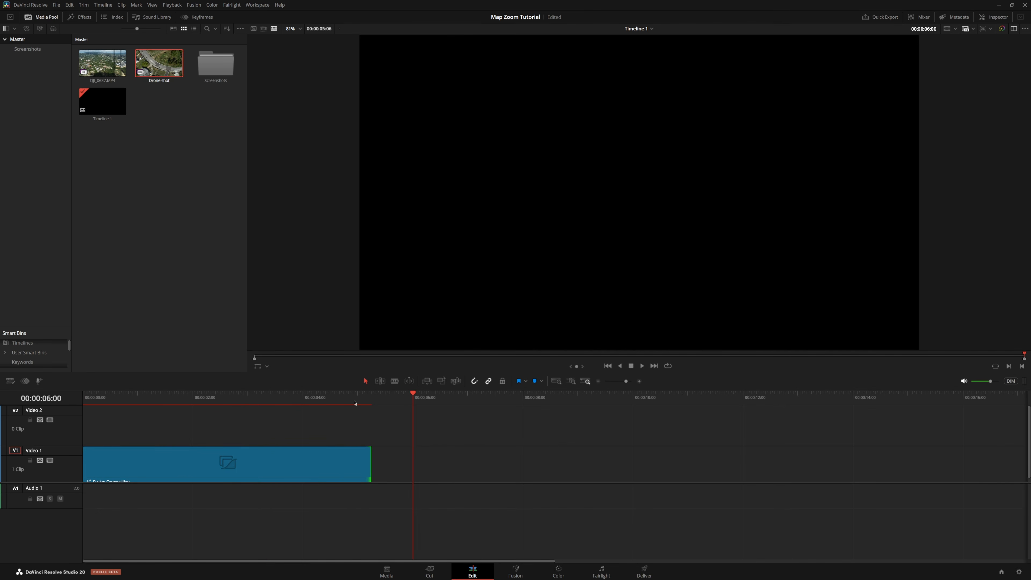
pyautogui.click(358, 395)
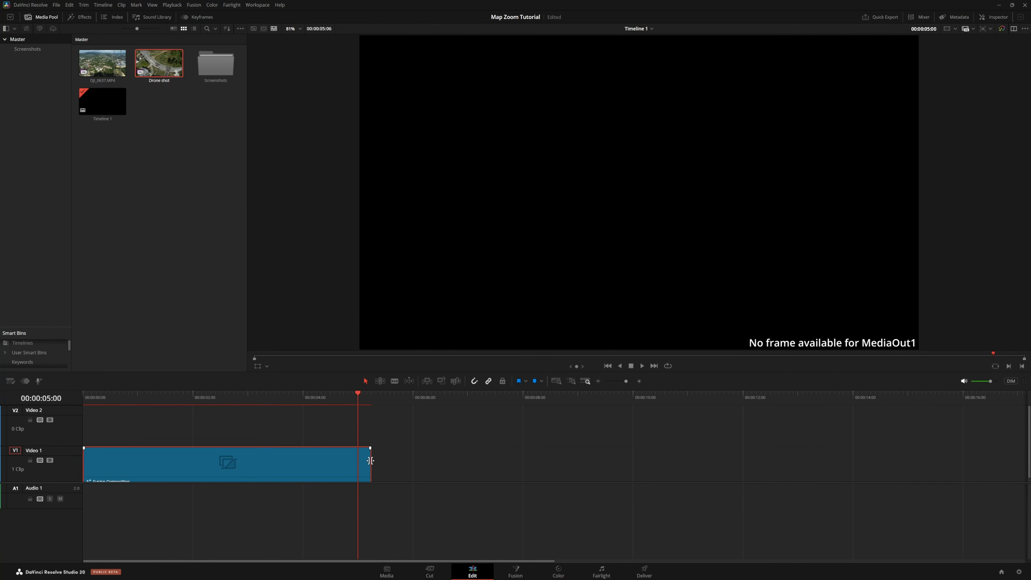
pyautogui.moveTo(367, 466); pyautogui.dragTo(355, 451)
pyautogui.moveTo(356, 398); pyautogui.dragTo(358, 398)
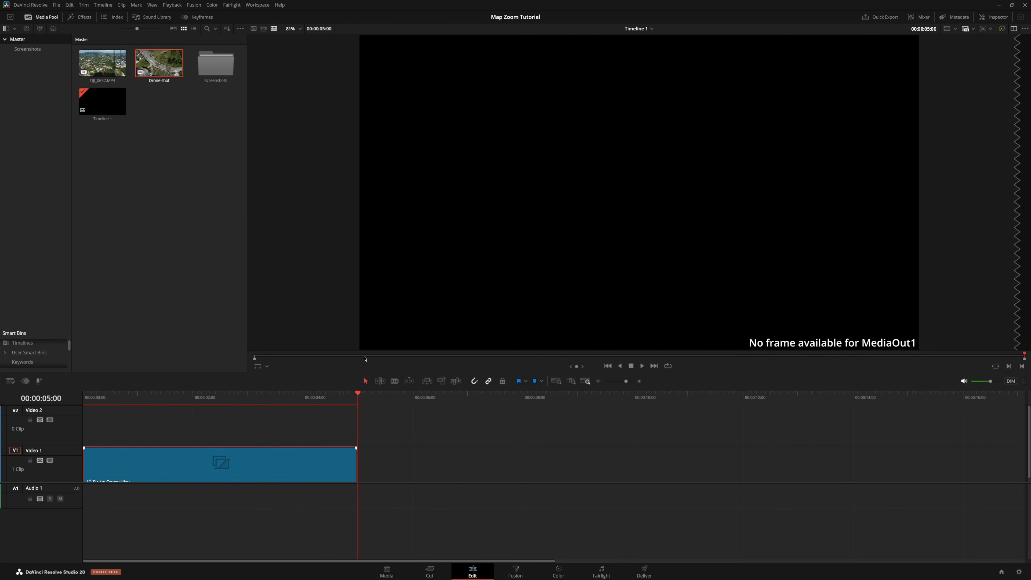
# Open the composition in Fusion and bring the Drone shot clip into the node graph
pyautogui.click(572, 314)
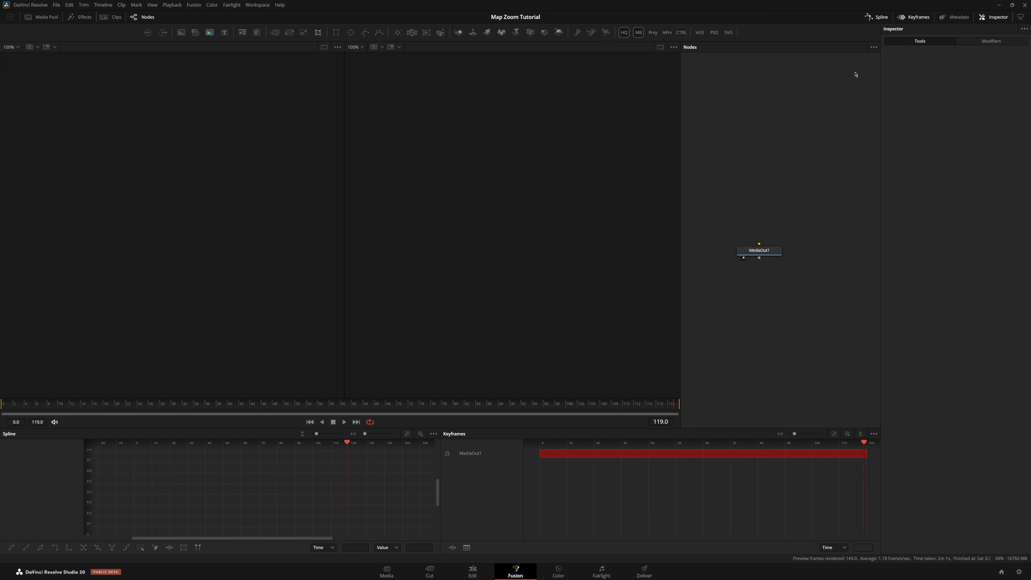
pyautogui.click(40, 19)
pyautogui.moveTo(156, 454); pyautogui.dragTo(773, 164)
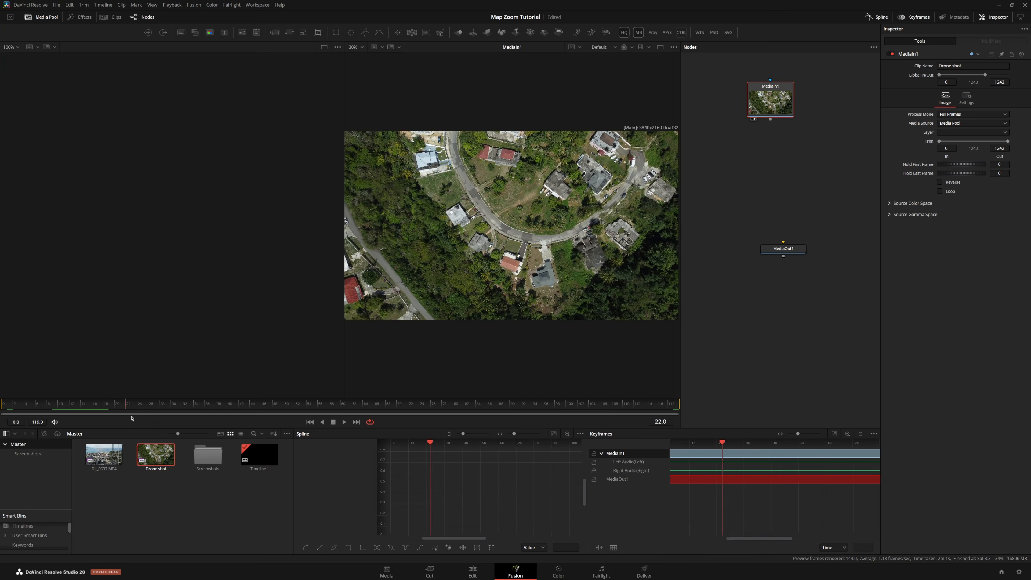
# Add a TimeStretcher node after the Drone shot media node
pyautogui.moveTo(131, 406); pyautogui.dragTo(0, 421)
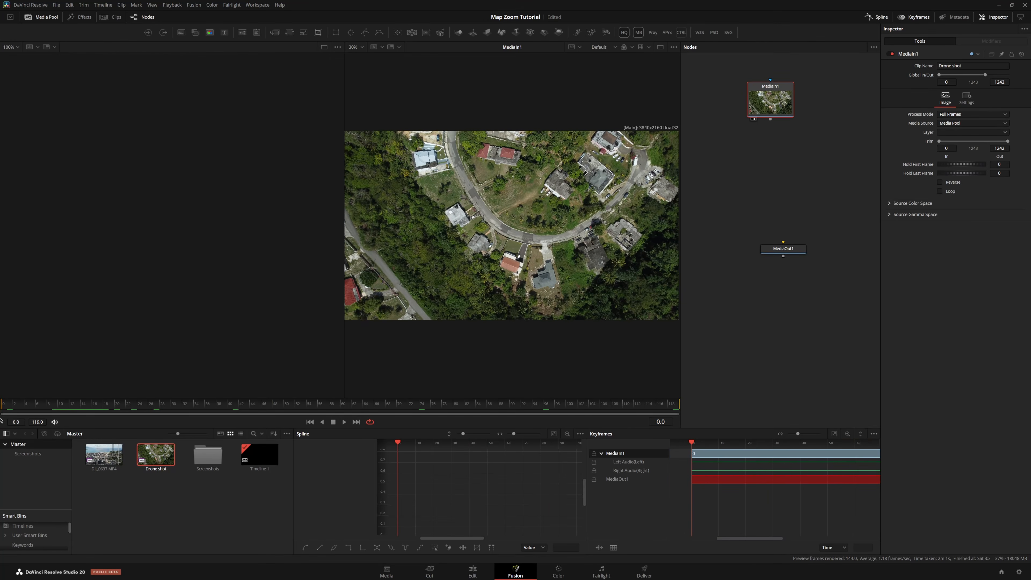
pyautogui.hotkey('shift', 'space')
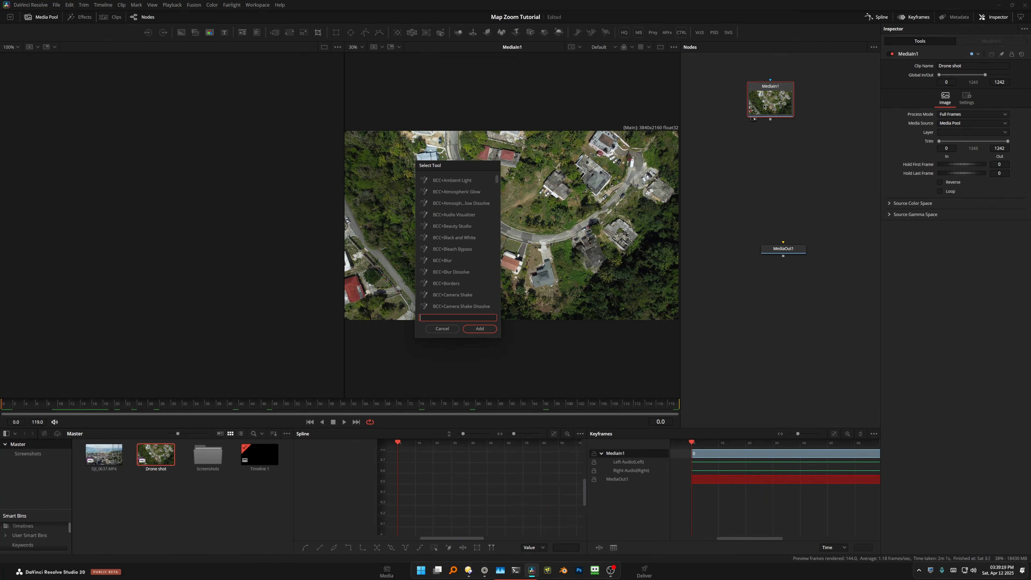
pyautogui.write('tst')
pyautogui.press('Return')
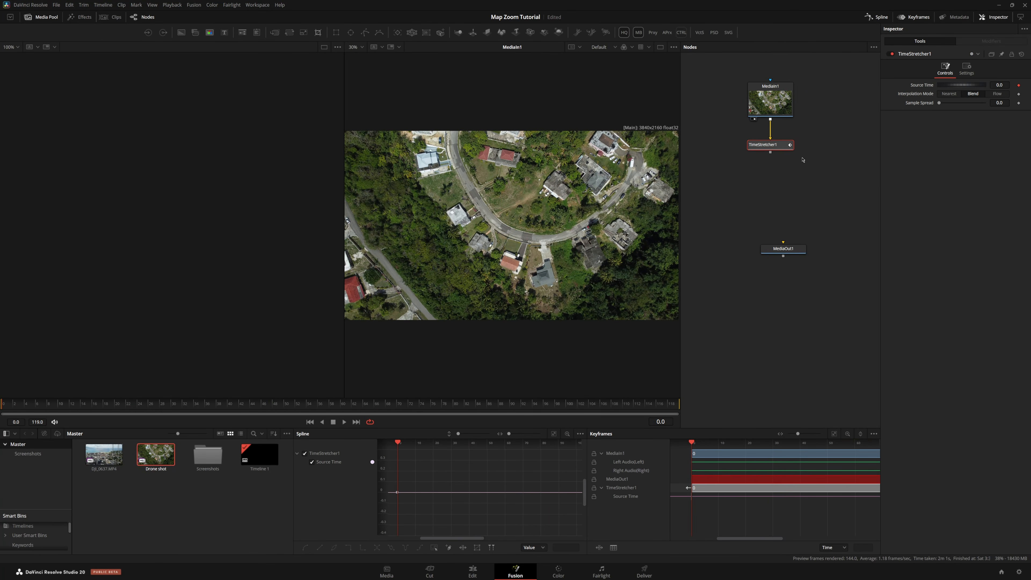
# View the TimeStretcher in the second viewer and keyframe its Source Time at frame 119
pyautogui.press('2')
pyautogui.moveTo(439, 406); pyautogui.dragTo(686, 415)
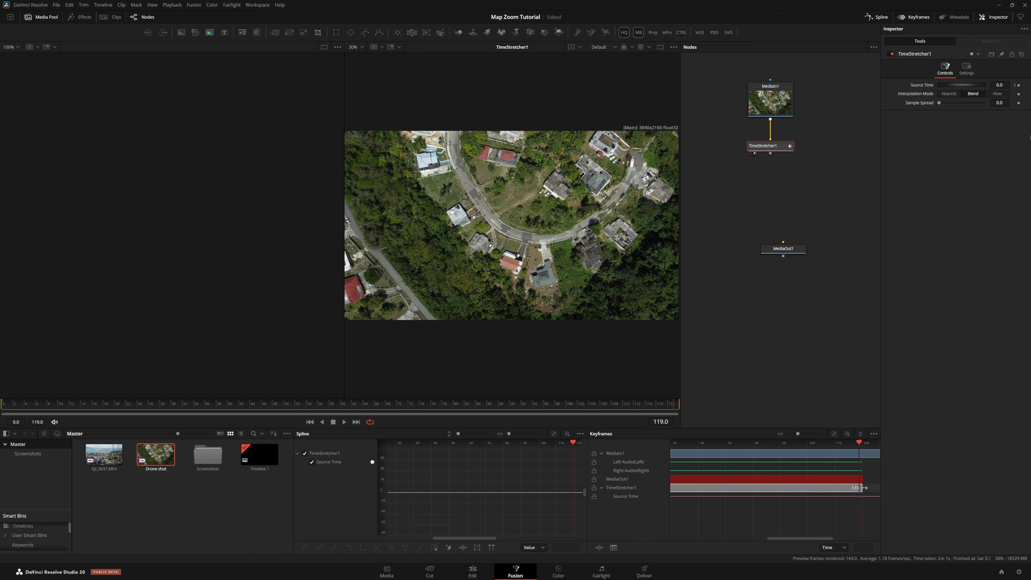
pyautogui.click(1018, 85)
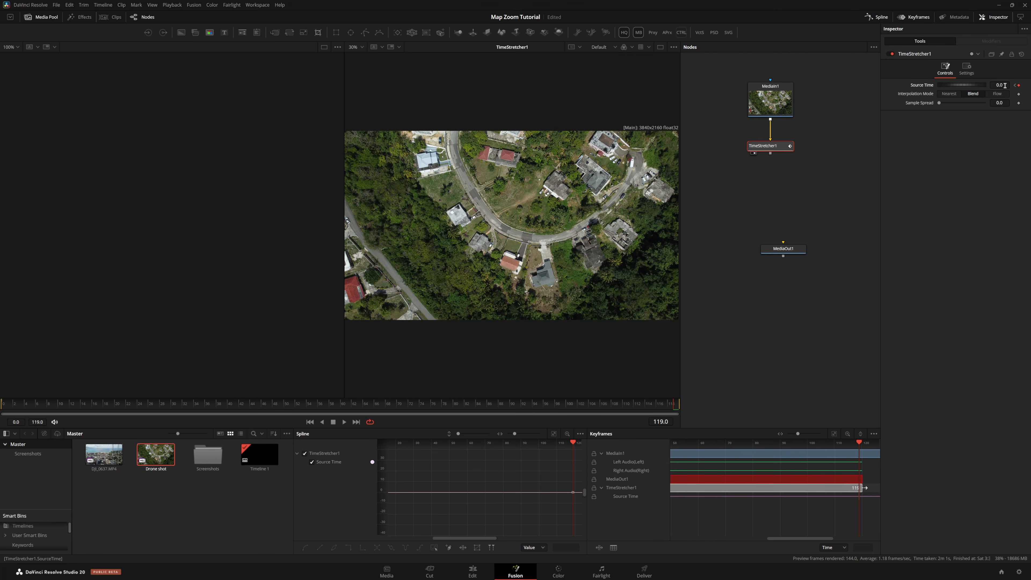
# Set interpolation to Nearest and set Source Time to 111 at the first frame
pyautogui.click(949, 93)
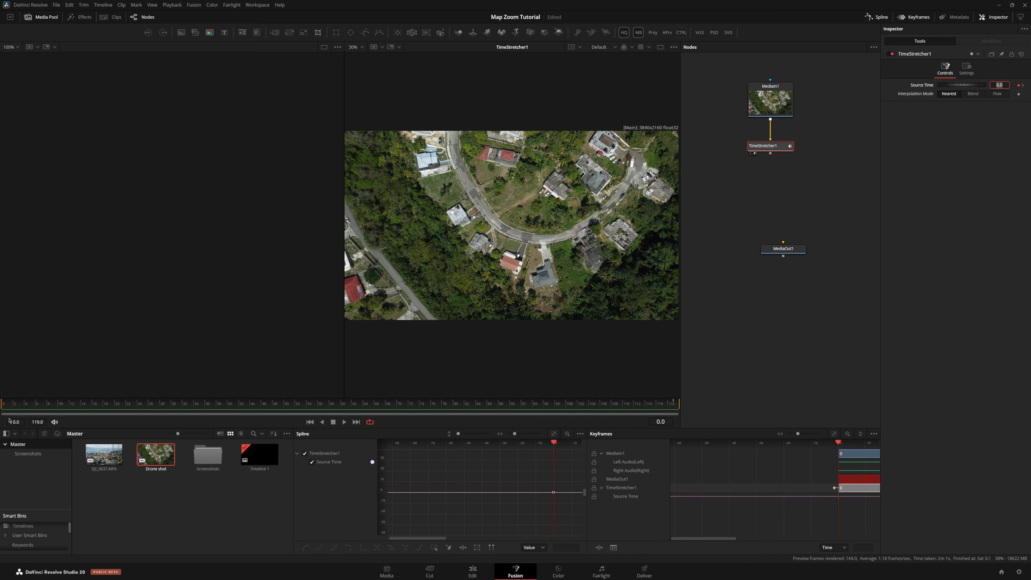
pyautogui.press('Home')
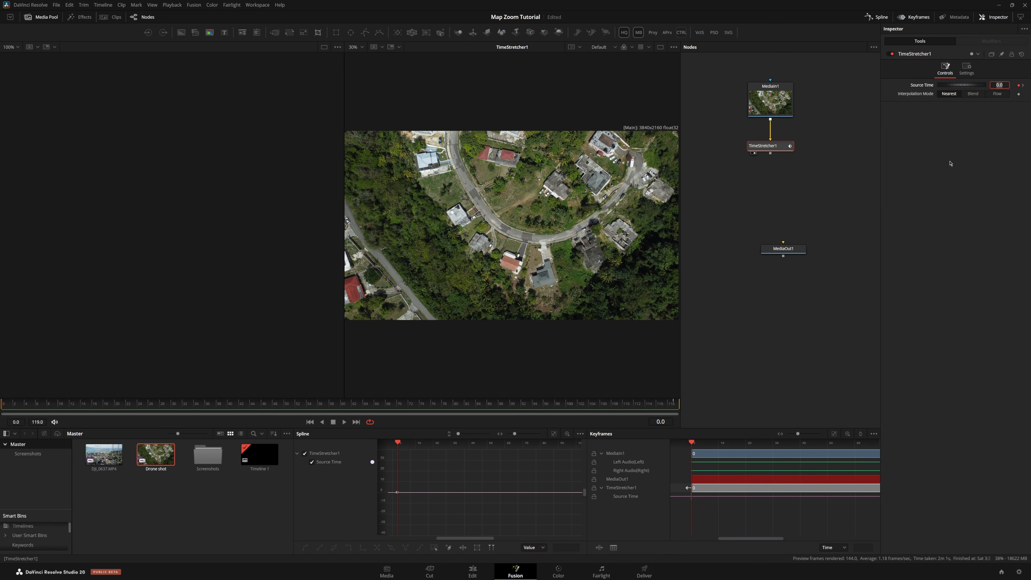
pyautogui.press('Return')
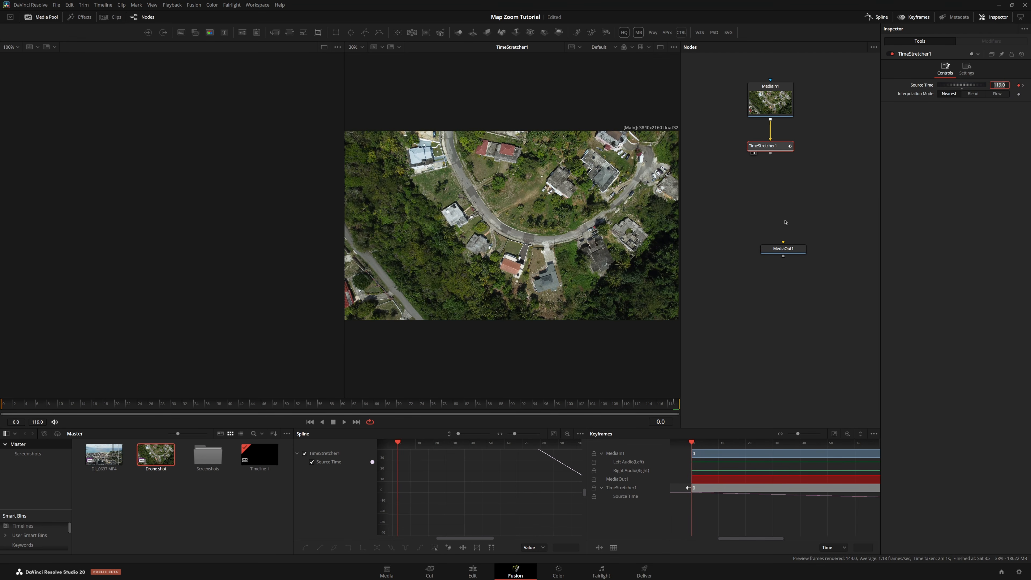
# Play back the time-stretched drone clip and zoom into the viewer
pyautogui.moveTo(2, 397); pyautogui.dragTo(485, 413)
pyautogui.press('space')
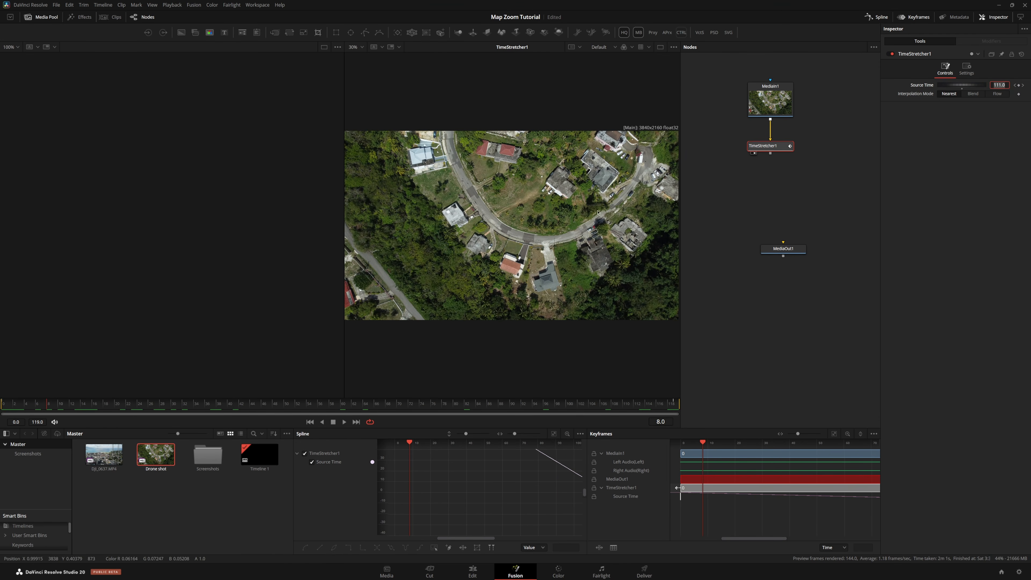
pyautogui.scroll(5, 588, 187)
pyautogui.moveTo(588, 187); pyautogui.dragTo(525, 188)
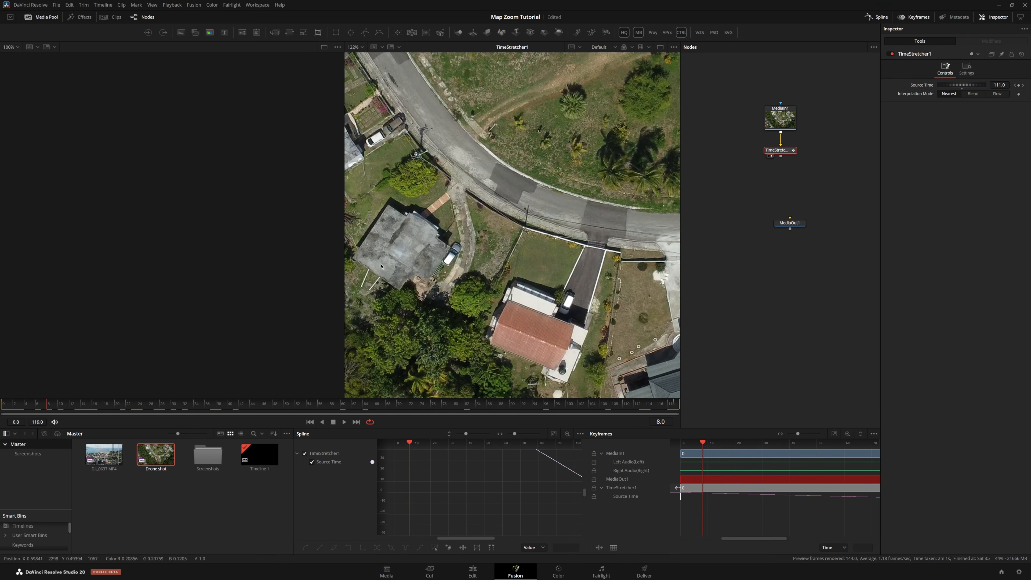
# Open the Screenshots bin in the media pool
pyautogui.doubleClick(209, 458)
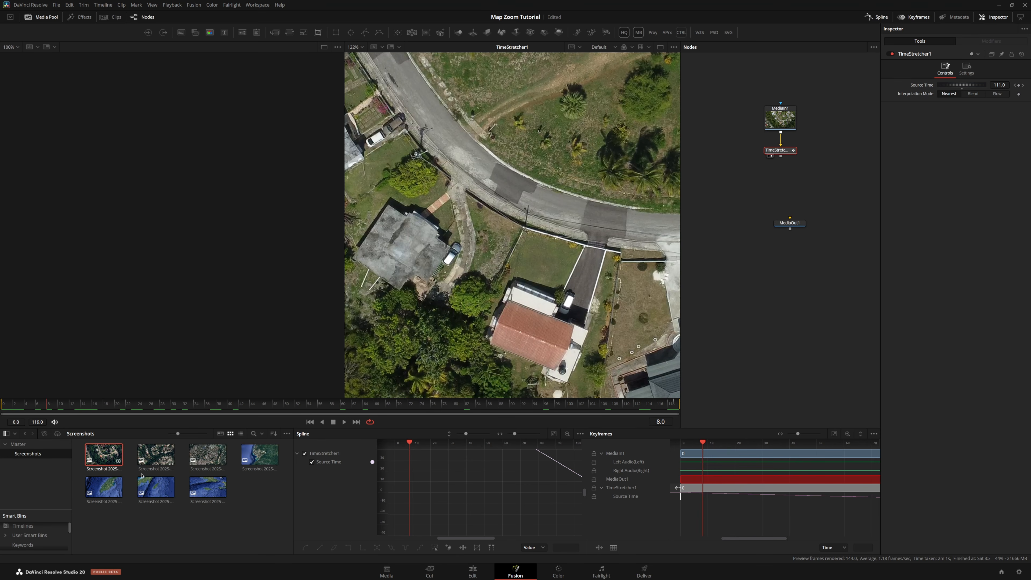
# Bring the four selected screenshots into the node graph as MediaIn nodes and delete the Merge nodes created with them
pyautogui.keyDown('shift'); pyautogui.click(262, 463); pyautogui.keyUp('shift')
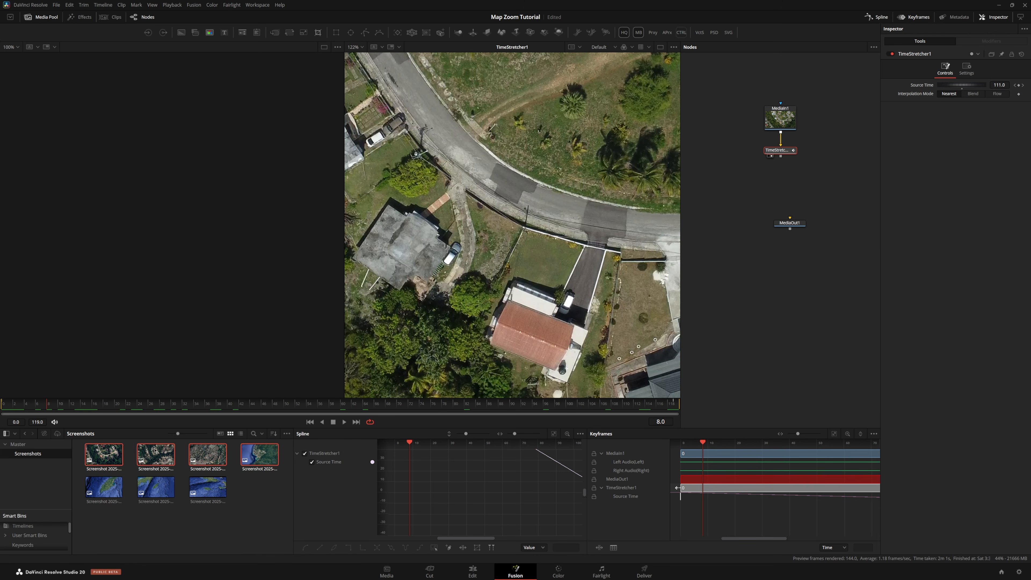
pyautogui.moveTo(107, 458); pyautogui.dragTo(745, 284)
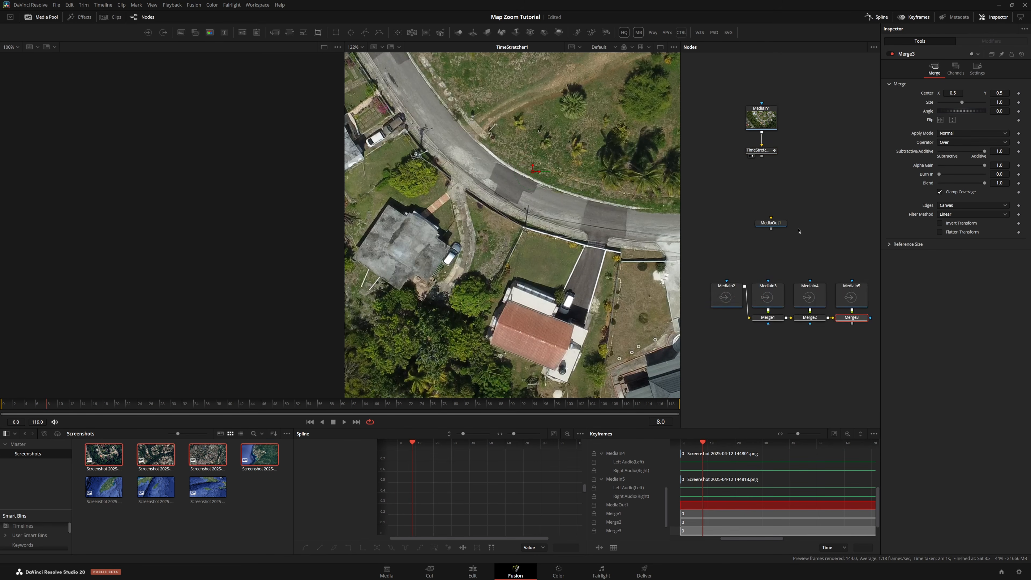
pyautogui.moveTo(868, 321); pyautogui.dragTo(453, 138)
pyautogui.press('Delete')
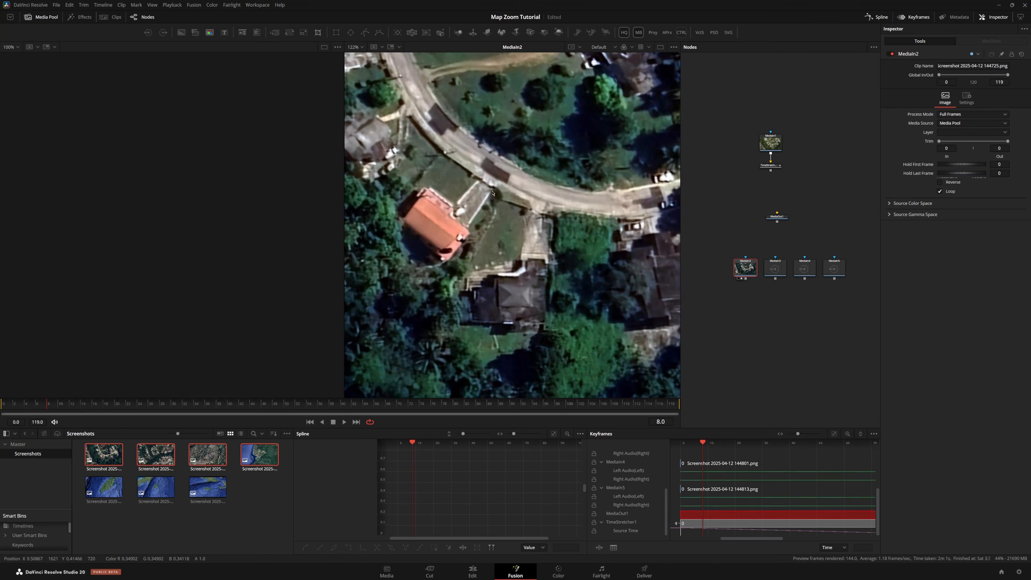
# View each new screenshot MediaIn node in the second viewer, zooming in to inspect the imagery
pyautogui.moveTo(775, 268); pyautogui.dragTo(512, 223)
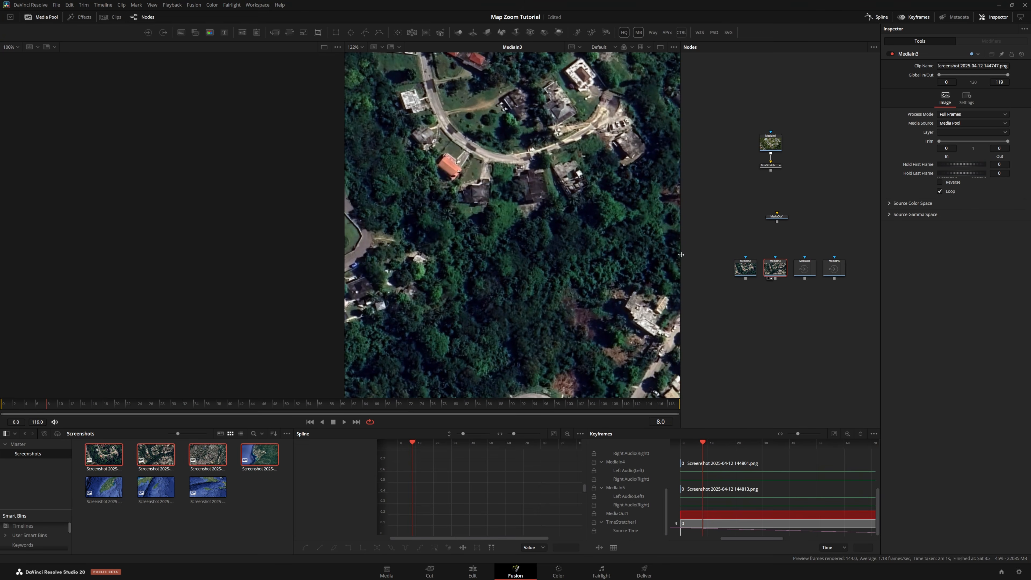
pyautogui.click(799, 264)
pyautogui.moveTo(799, 264); pyautogui.dragTo(511, 223)
pyautogui.click(835, 268)
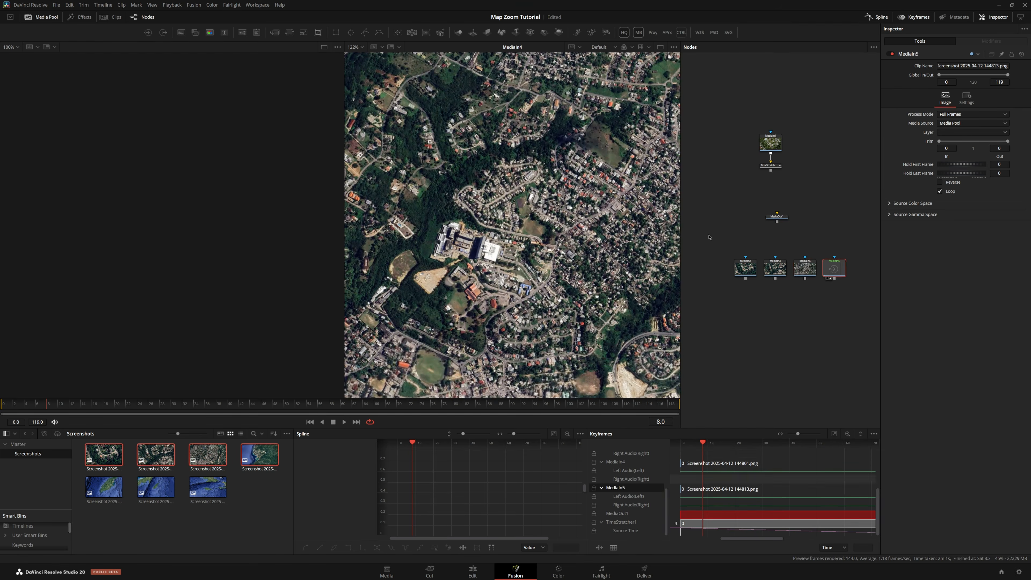
pyautogui.moveTo(834, 268); pyautogui.dragTo(553, 206)
pyautogui.scroll(5, 454, 180)
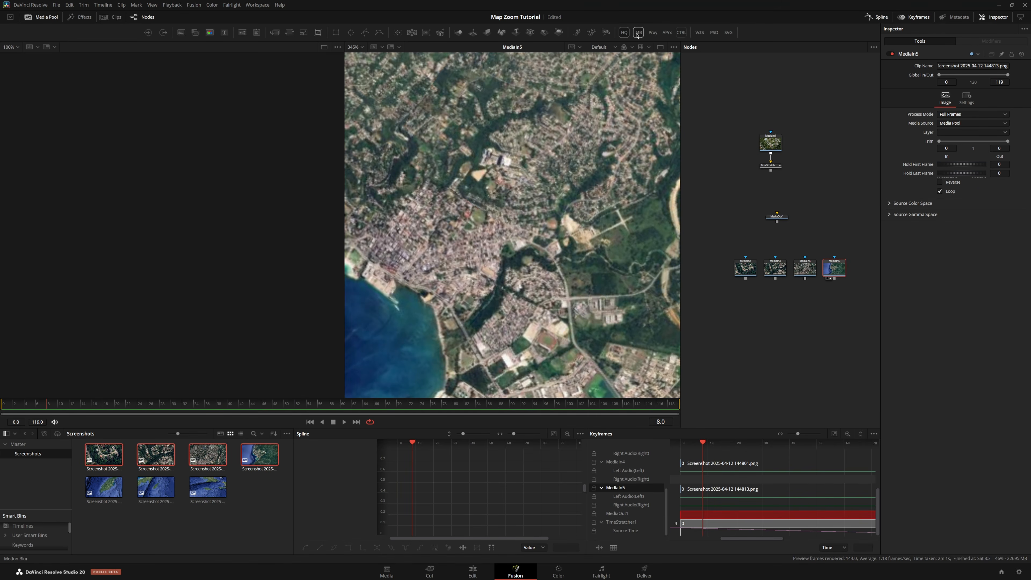
pyautogui.scroll(7, 460, 154)
pyautogui.scroll(-15, 459, 154)
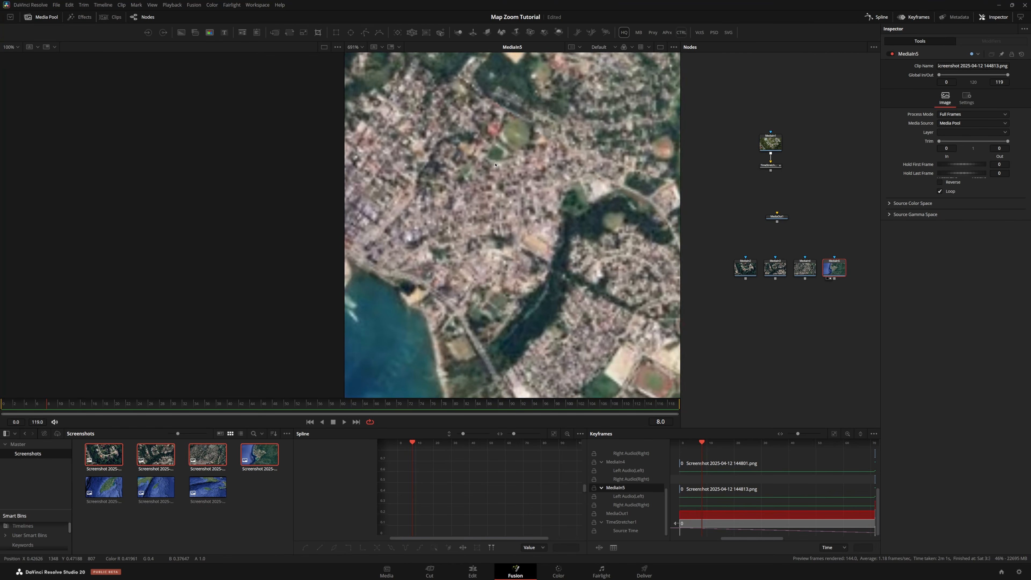
pyautogui.scroll(-3, 560, 196)
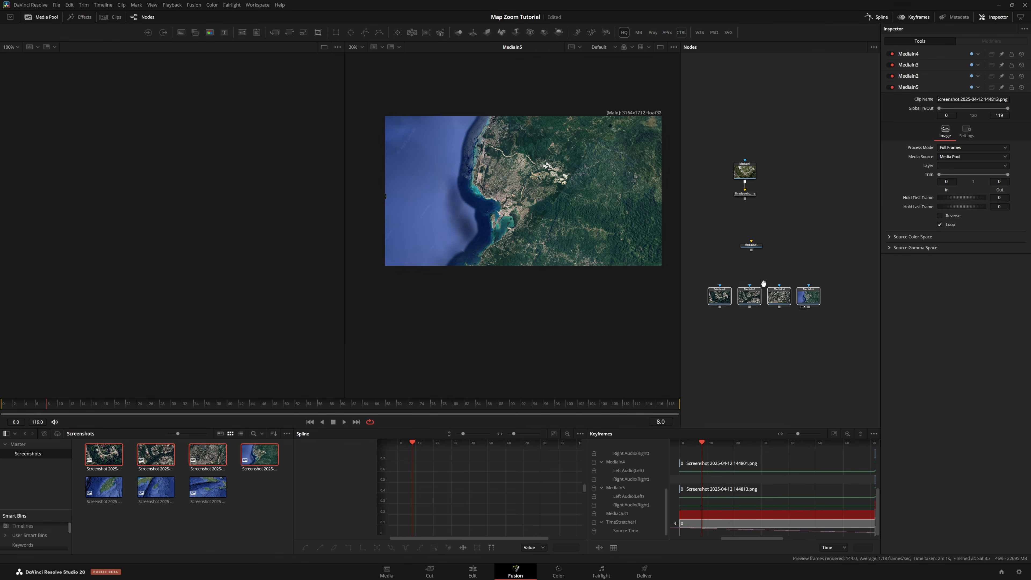
# Add an ImagePlane3D node under the TimeStretcher, connect it, and show it in the second viewer
pyautogui.moveTo(746, 301); pyautogui.dragTo(811, 175)
pyautogui.click(726, 134)
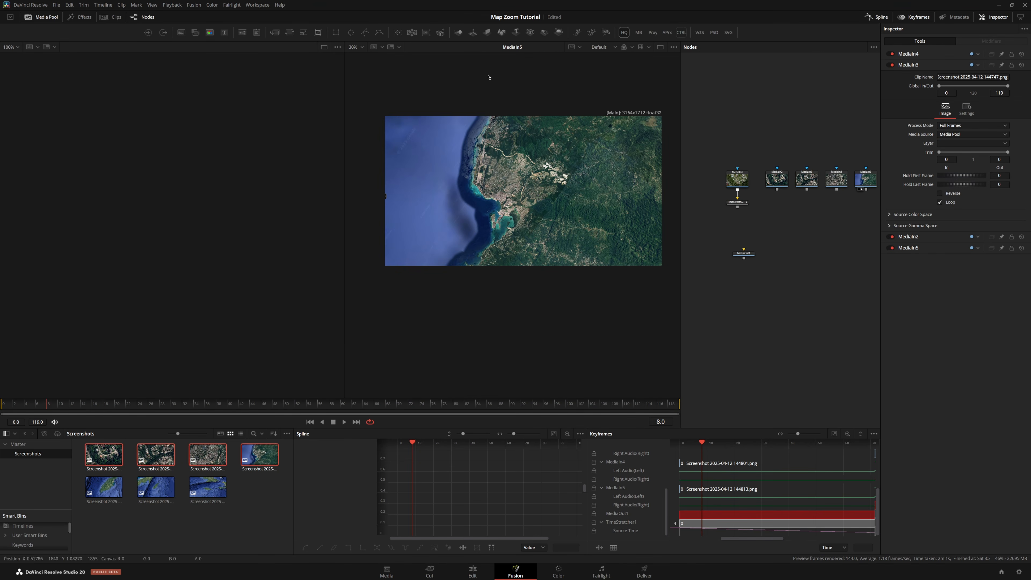
pyautogui.moveTo(487, 32); pyautogui.dragTo(738, 222)
pyautogui.moveTo(758, 236); pyautogui.dragTo(730, 126)
pyautogui.moveTo(730, 166); pyautogui.dragTo(730, 182)
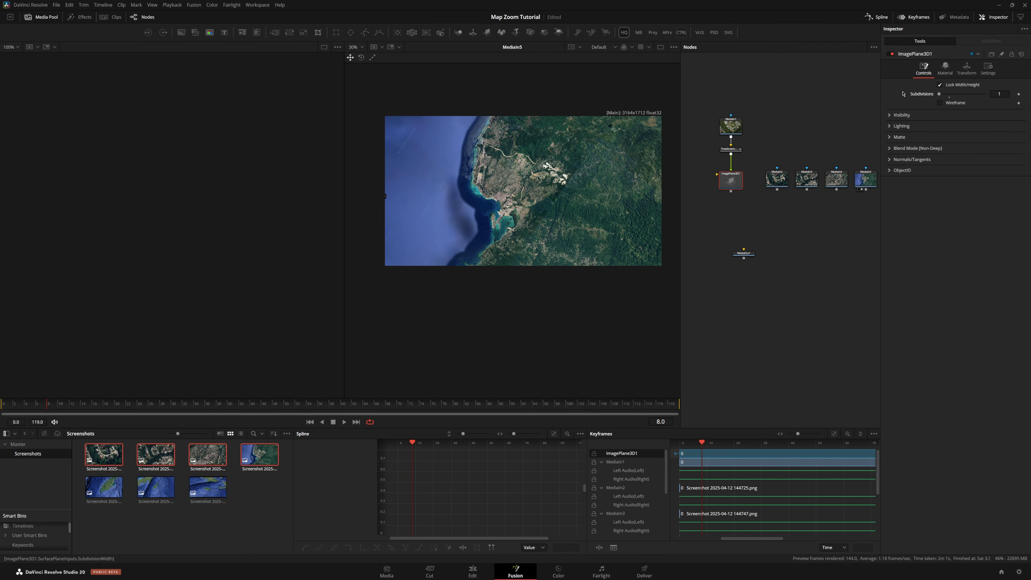
pyautogui.press('2')
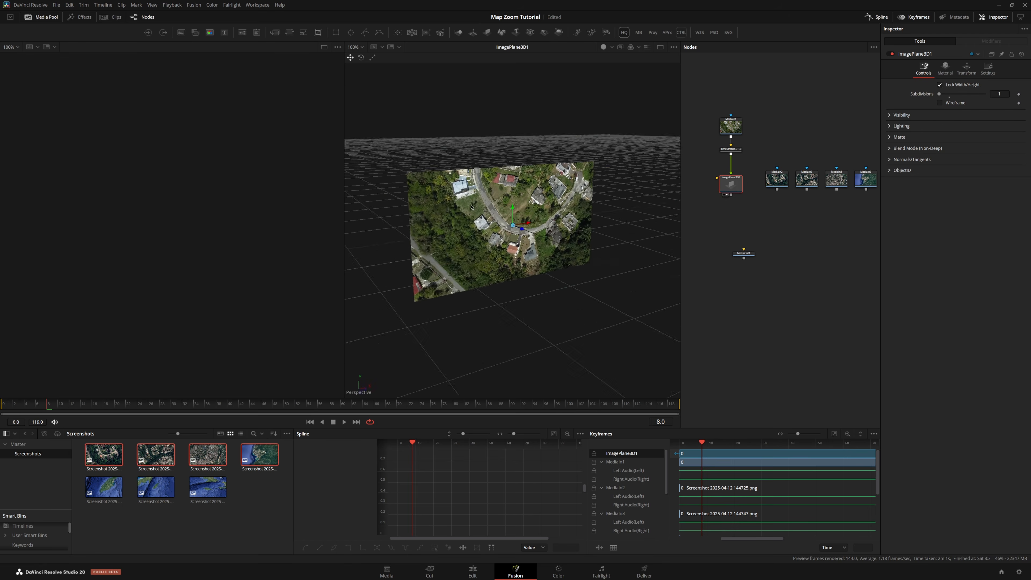
pyautogui.moveTo(471, 208); pyautogui.dragTo(461, 191)
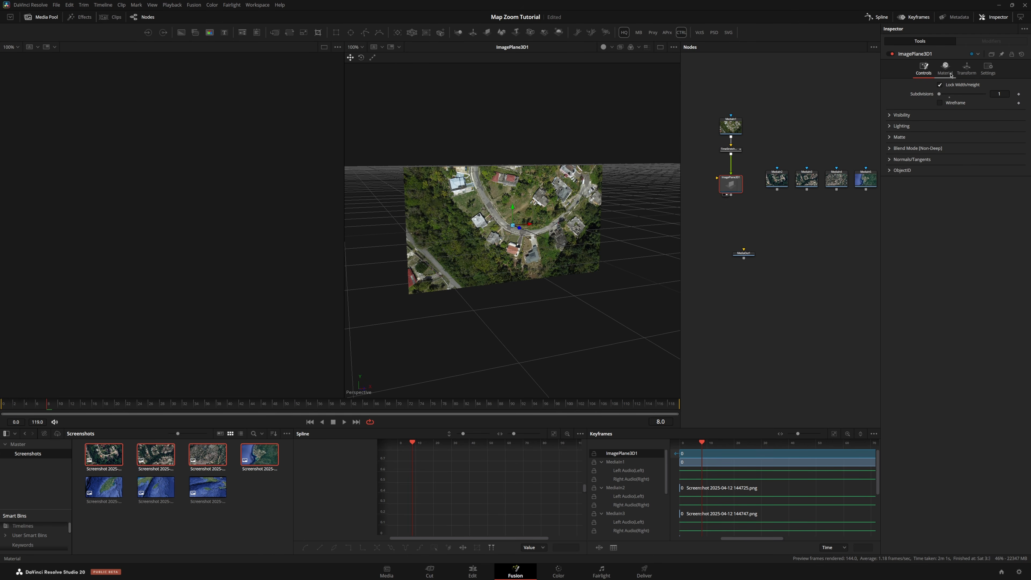
# Rotate the image plane to -90 on X in its Transform settings so it lies flat
pyautogui.click(967, 68)
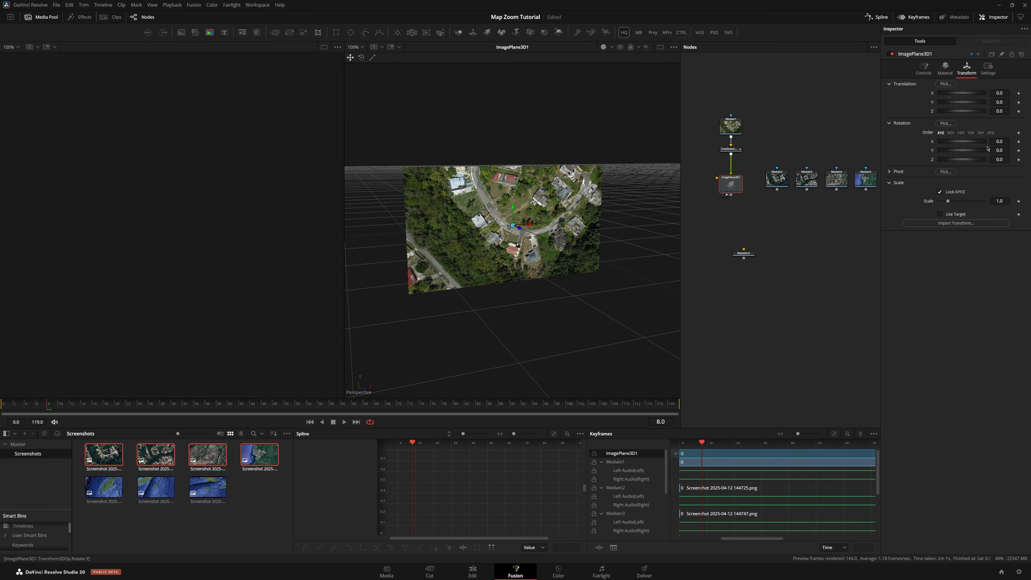
pyautogui.moveTo(1000, 93); pyautogui.dragTo(1012, 93)
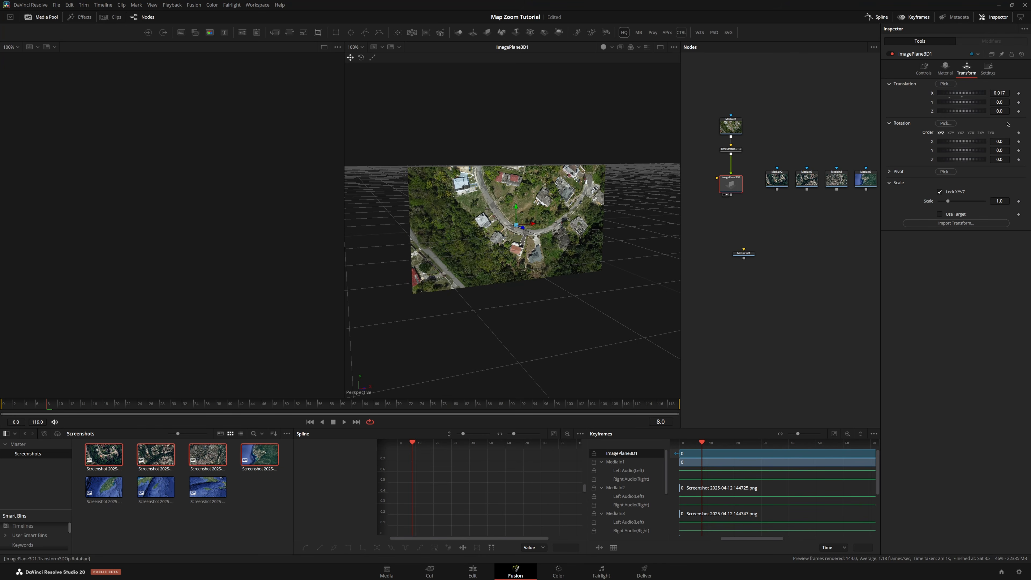
pyautogui.hotkey('ctrl', 'z')
pyautogui.moveTo(999, 142)
pyautogui.mouseDown()
pyautogui.moveTo(1019, 141)
pyautogui.moveTo(1000, 144)
pyautogui.mouseUp()
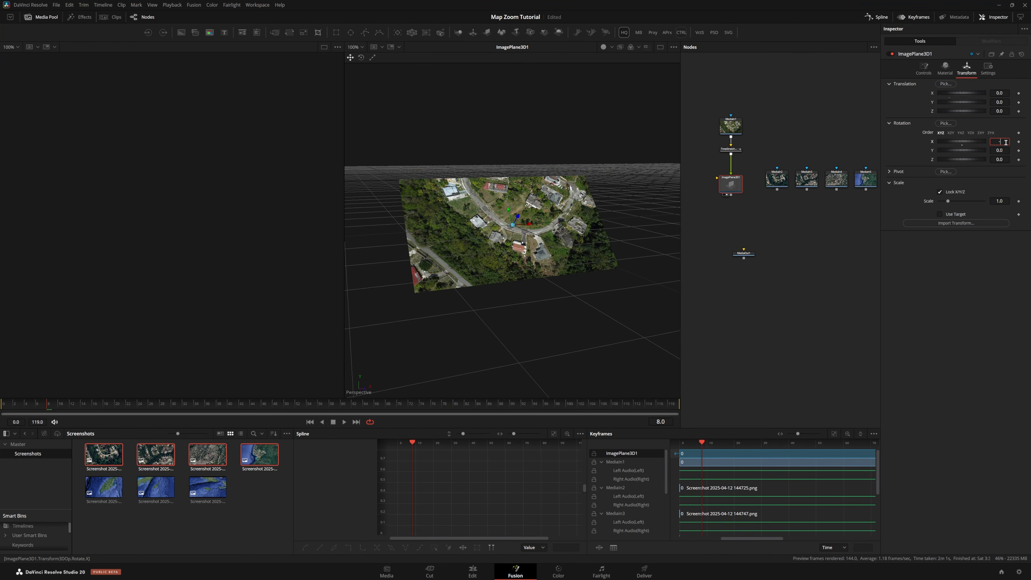
pyautogui.press('Tab')
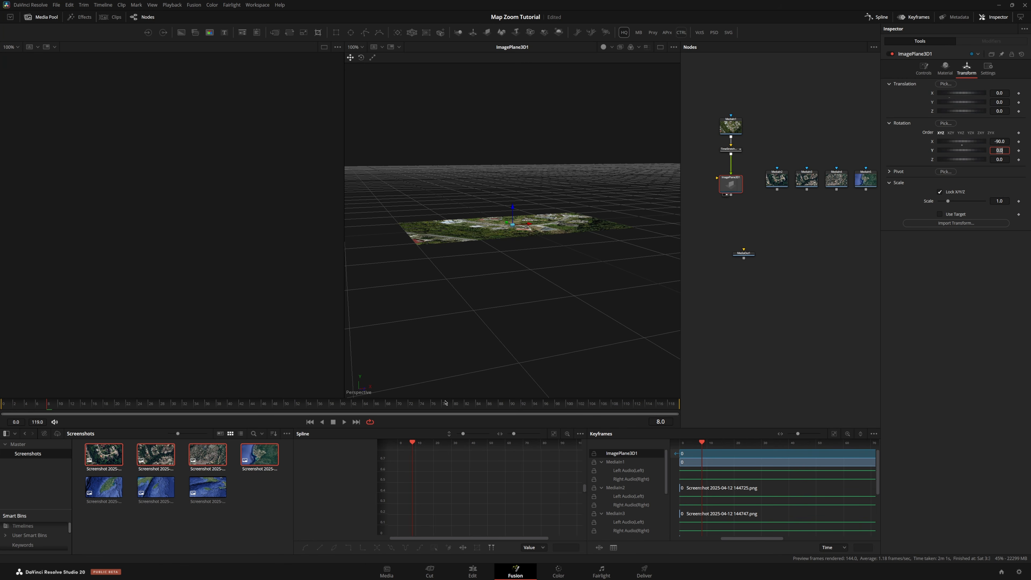
# Hide the media pool, enlarge the viewer, and orbit the 3D view to look down on the image plane
pyautogui.moveTo(461, 397); pyautogui.dragTo(460, 422)
pyautogui.click(56, 17)
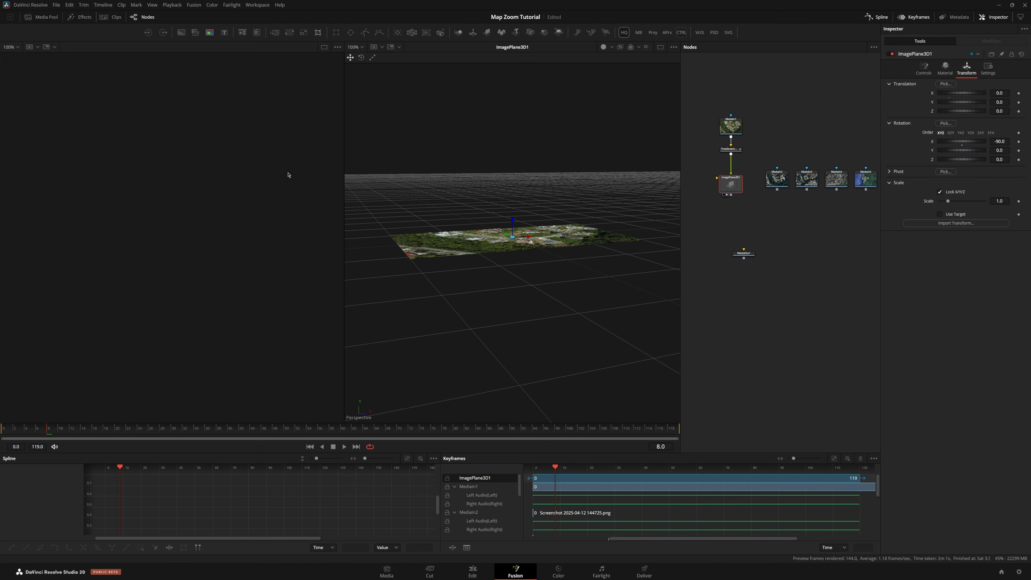
pyautogui.moveTo(527, 227); pyautogui.dragTo(449, 320)
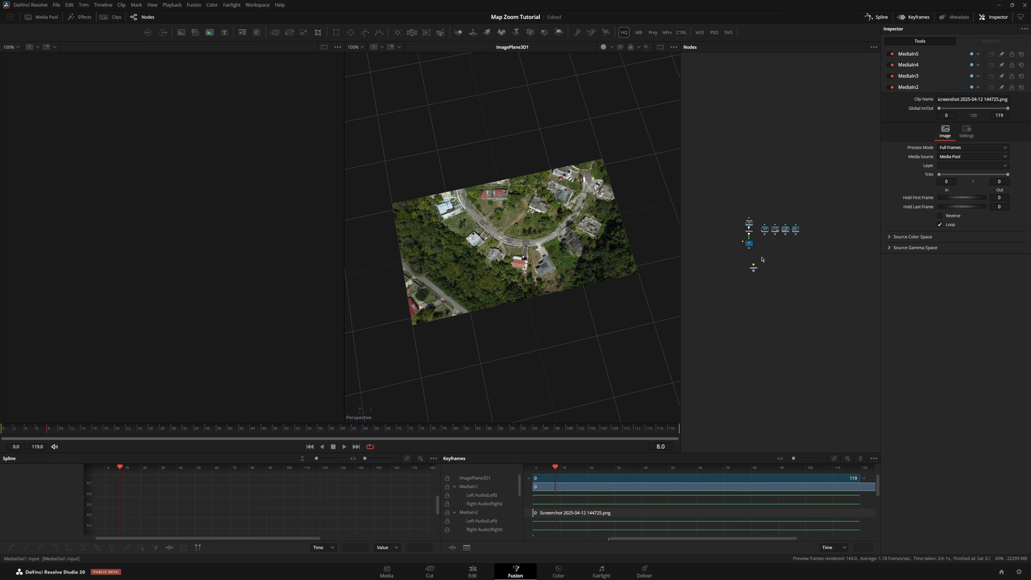
# Compare each satellite screenshot node against the drone frame across the two viewers
pyautogui.scroll(6, 762, 259)
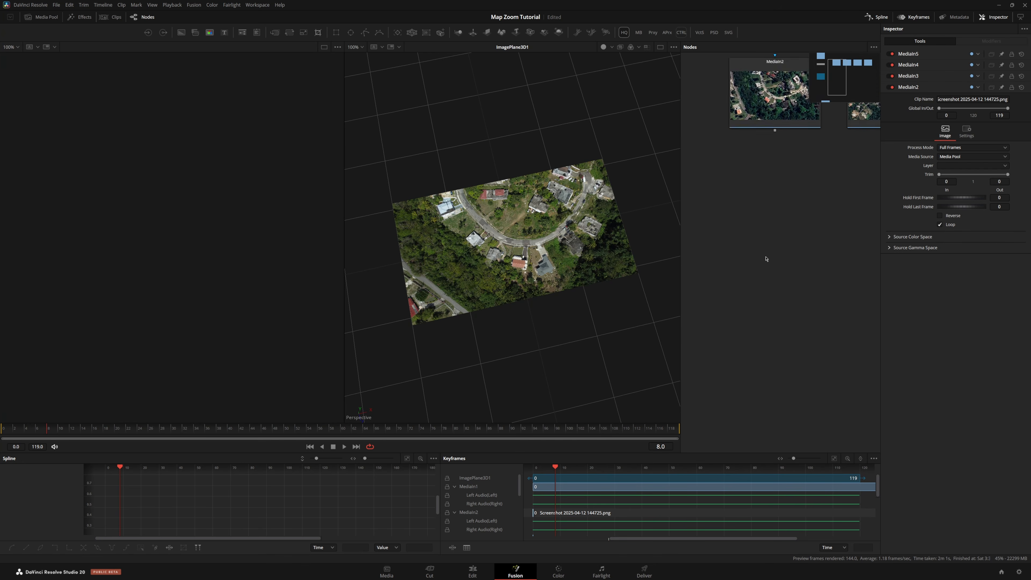
pyautogui.scroll(5, 764, 253)
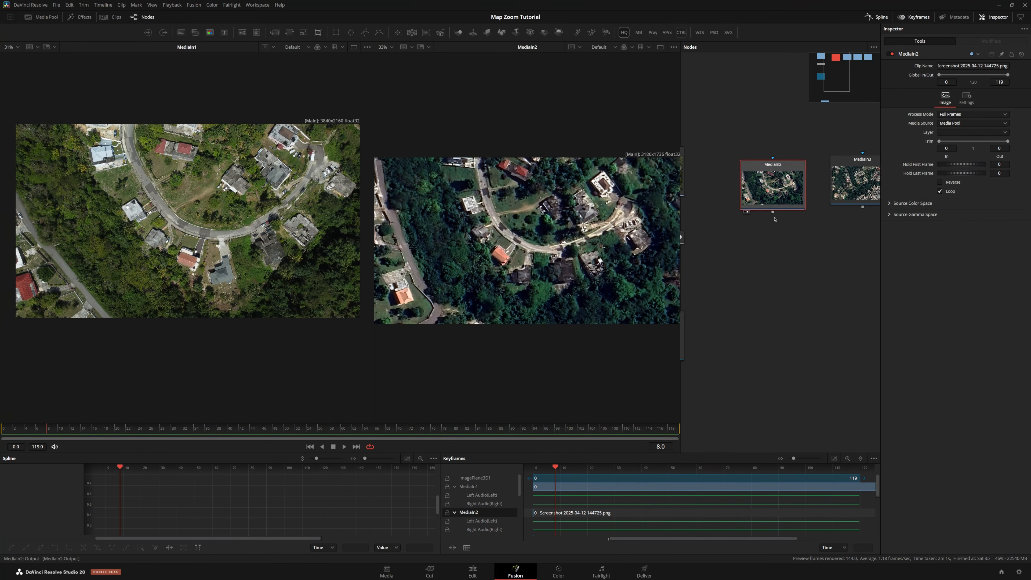
pyautogui.scroll(-5, 757, 244)
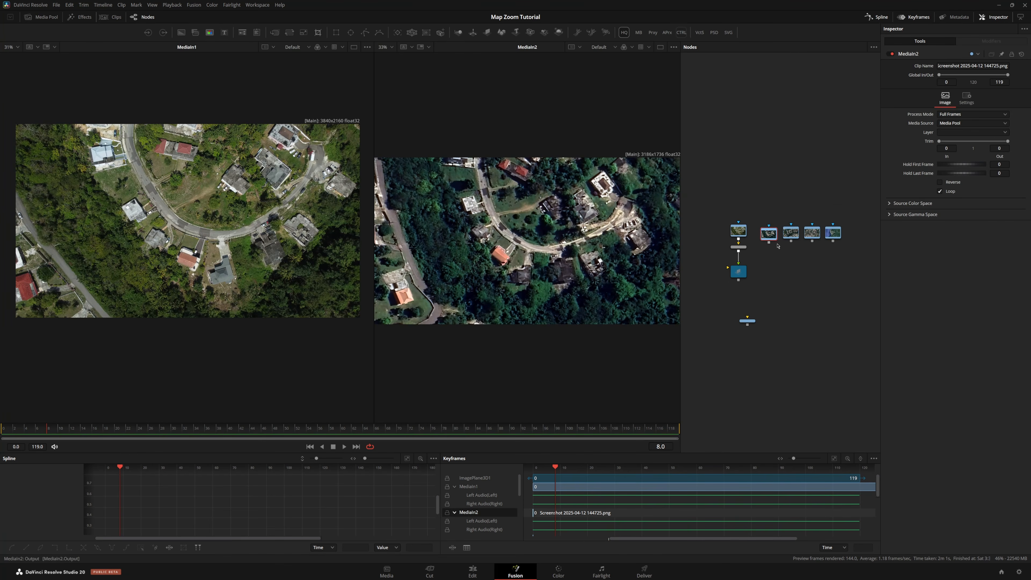
pyautogui.click(772, 239)
pyautogui.press('2')
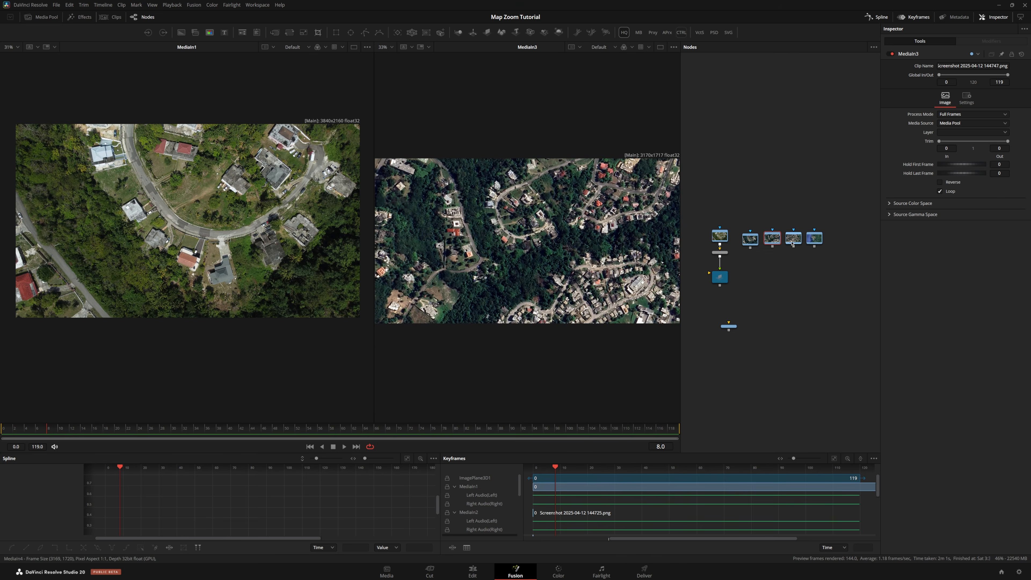
pyautogui.click(799, 241)
pyautogui.press('2')
pyautogui.click(816, 240)
pyautogui.press('2')
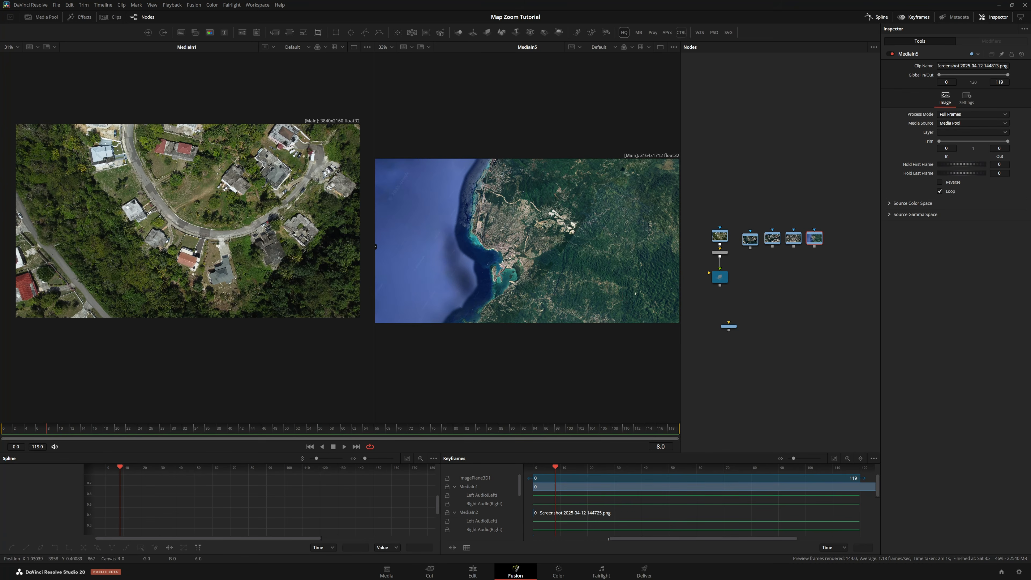
pyautogui.scroll(4, 734, 242)
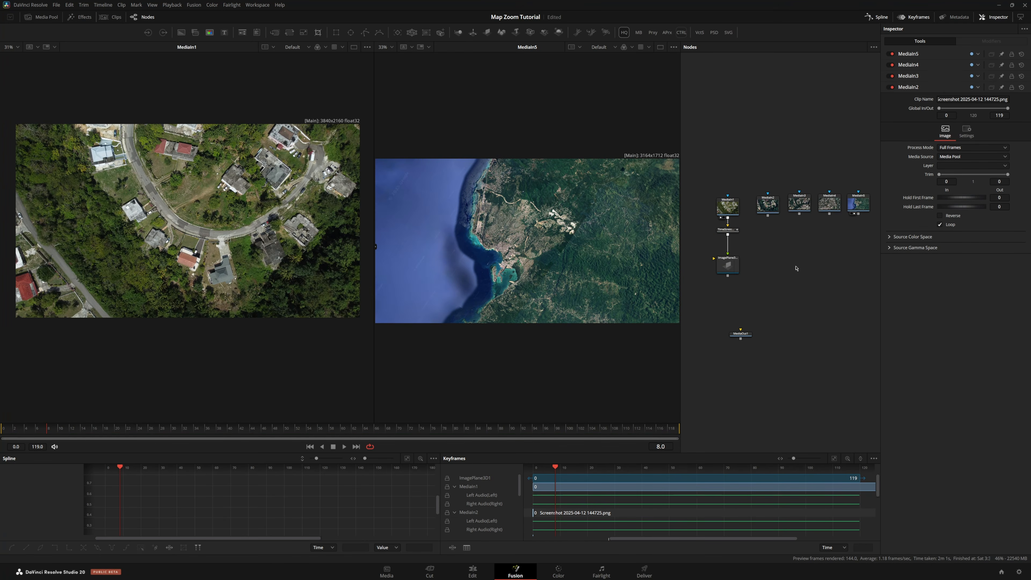
pyautogui.moveTo(679, 220); pyautogui.dragTo(587, 221)
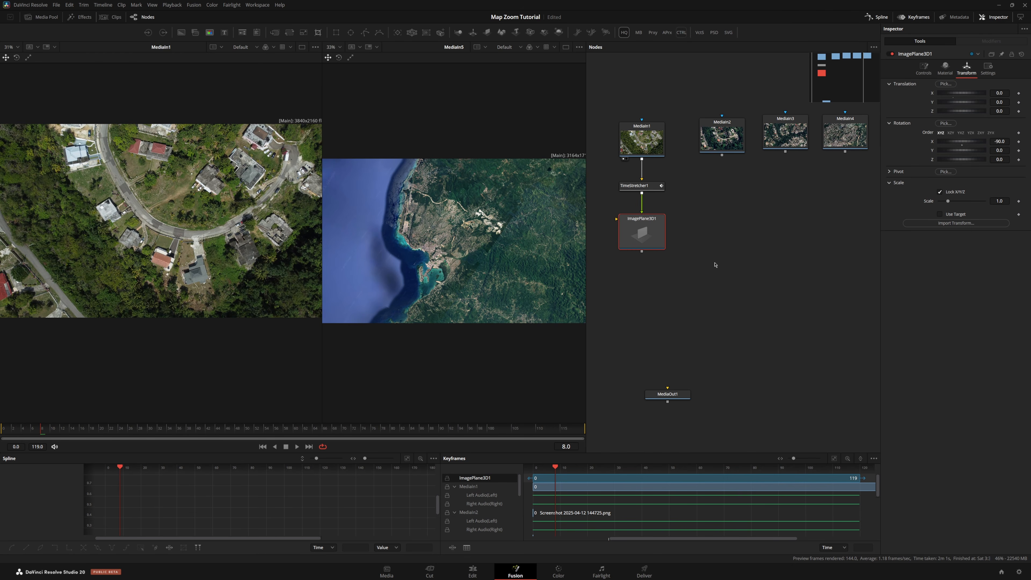
# Add a Merge3D and a Camera3D, connecting the camera and the ImagePlane3D into the Merge3D
pyautogui.click(713, 265)
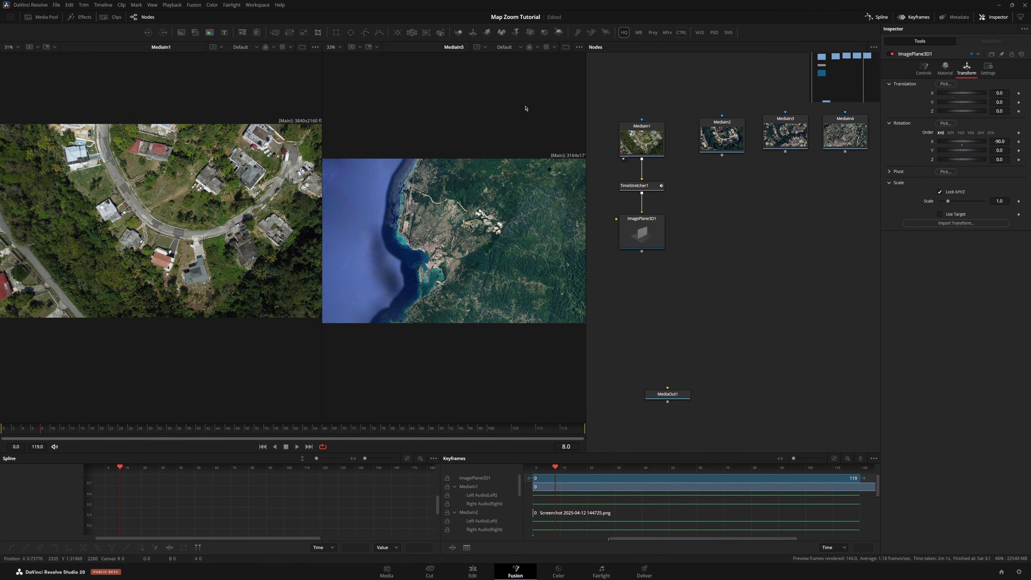
pyautogui.moveTo(441, 33); pyautogui.dragTo(751, 269)
pyautogui.hscroll(1, 718, 292)
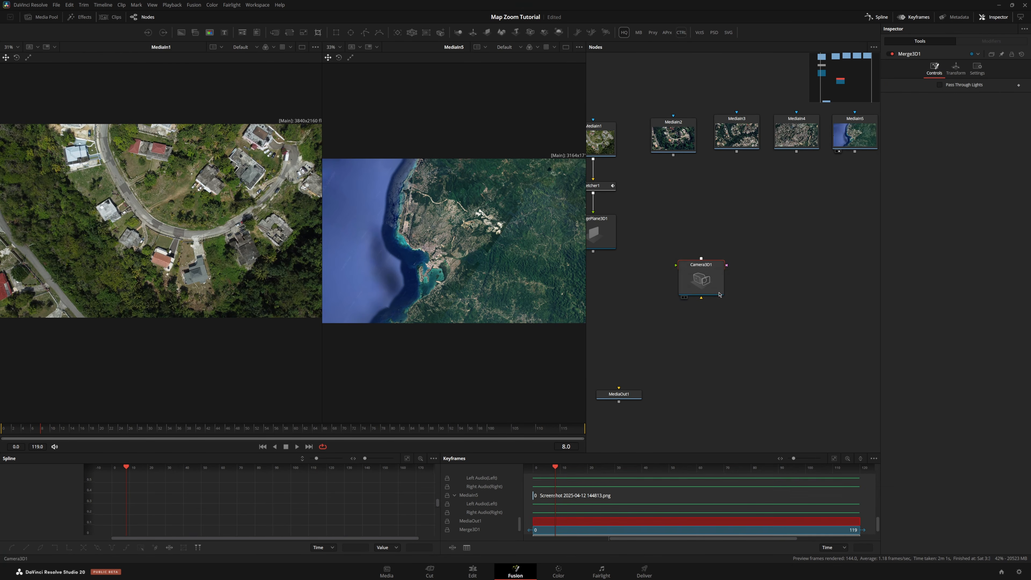
pyautogui.moveTo(707, 294); pyautogui.dragTo(785, 242)
pyautogui.moveTo(722, 264); pyautogui.dragTo(755, 323)
pyautogui.moveTo(820, 294); pyautogui.dragTo(794, 284)
pyautogui.scroll(-2, 692, 278)
pyautogui.click(726, 277)
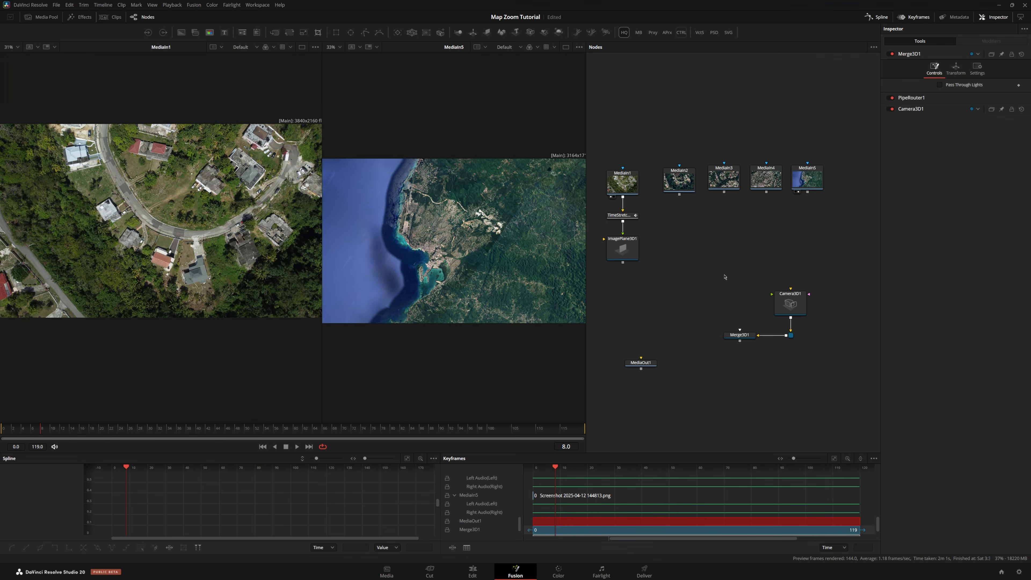
pyautogui.moveTo(630, 263); pyautogui.dragTo(737, 337)
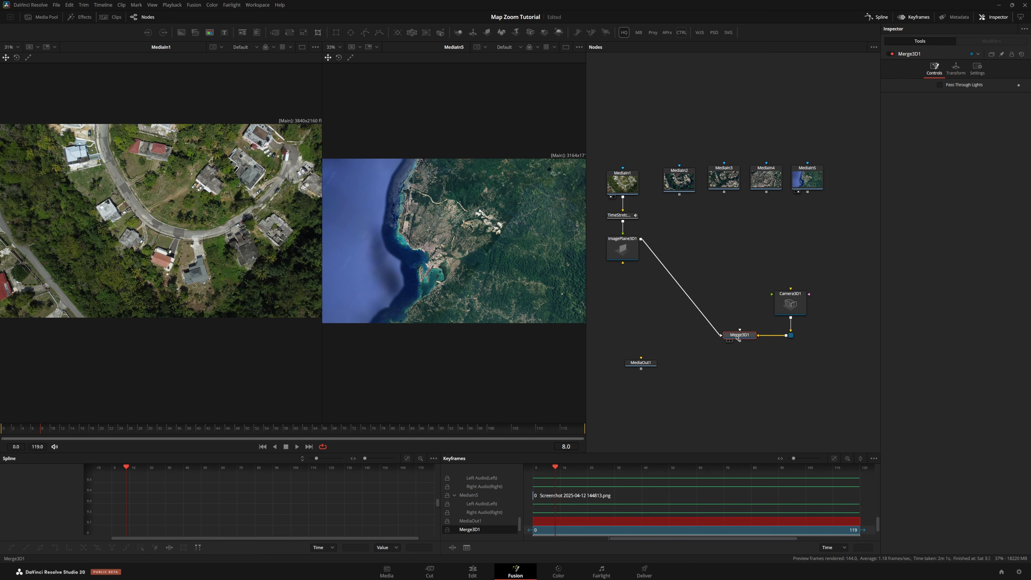
# Copy the ImagePlane3D, paste it under MediaIn2, and connect the copy into the Merge3D
pyautogui.click(623, 256)
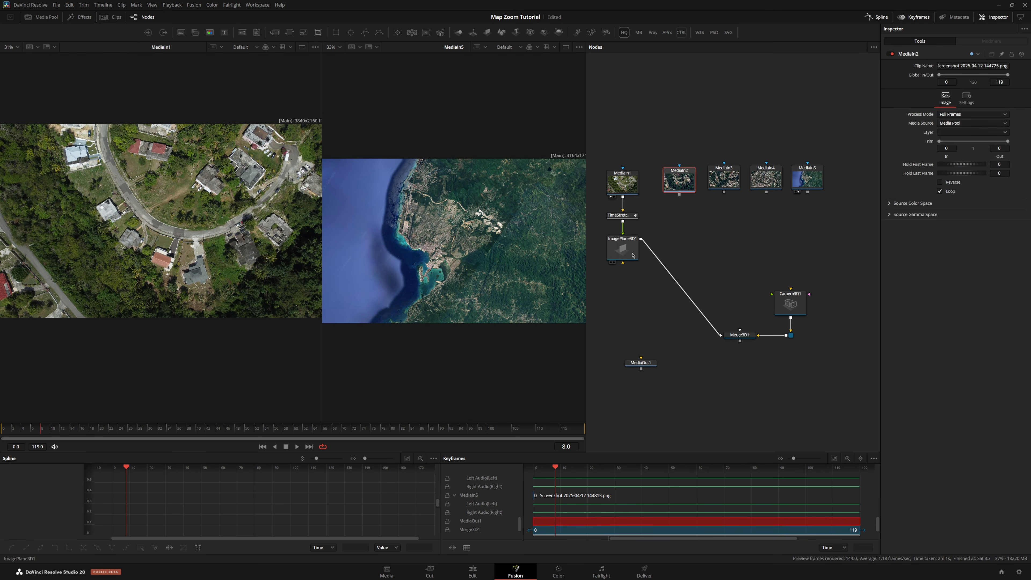
pyautogui.hotkey('ctrl', 'c')
pyautogui.click(680, 184)
pyautogui.hotkey('ctrl', 'v')
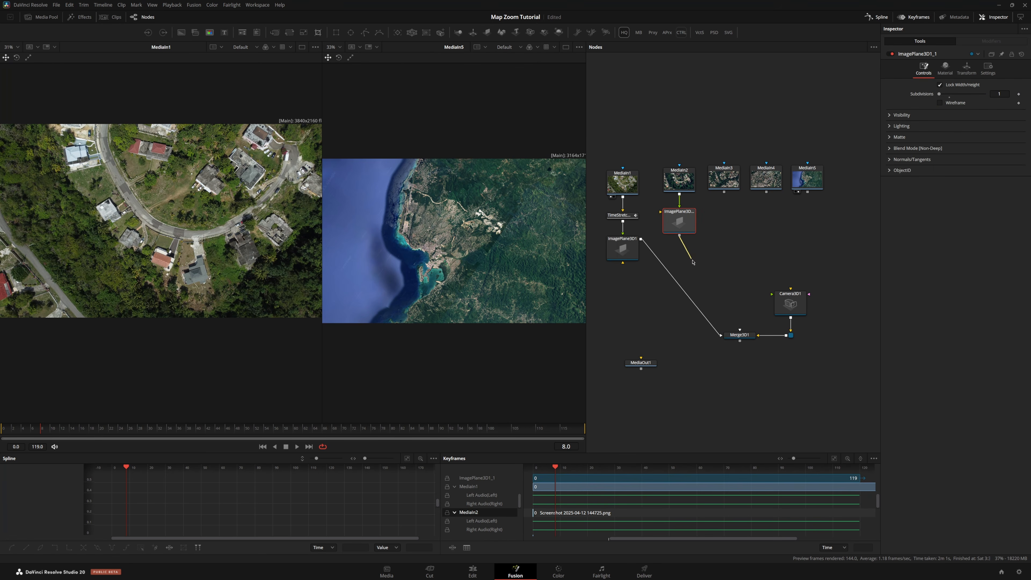
pyautogui.moveTo(693, 262); pyautogui.dragTo(731, 331)
pyautogui.moveTo(680, 228); pyautogui.dragTo(679, 256)
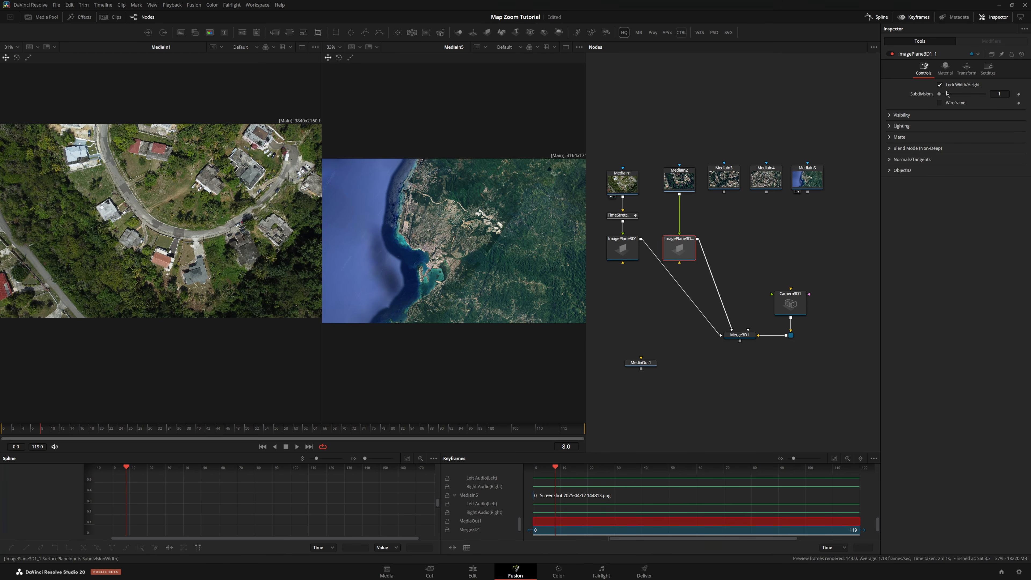
pyautogui.click(670, 262)
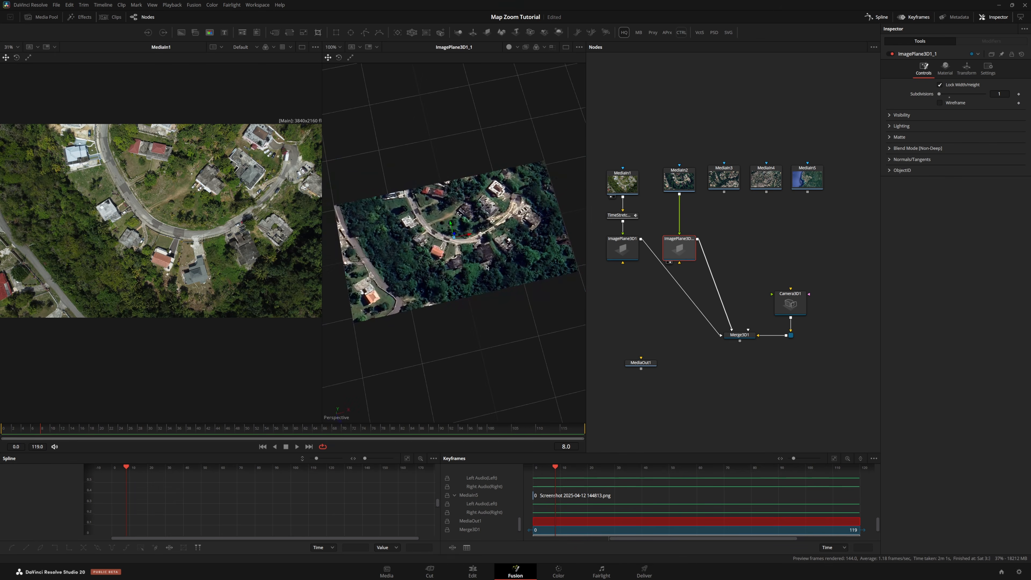
# Reset the copied image plane's transform and pick its pivot on a point in the viewer
pyautogui.moveTo(465, 248); pyautogui.dragTo(548, 268)
pyautogui.scroll(5, 420, 246)
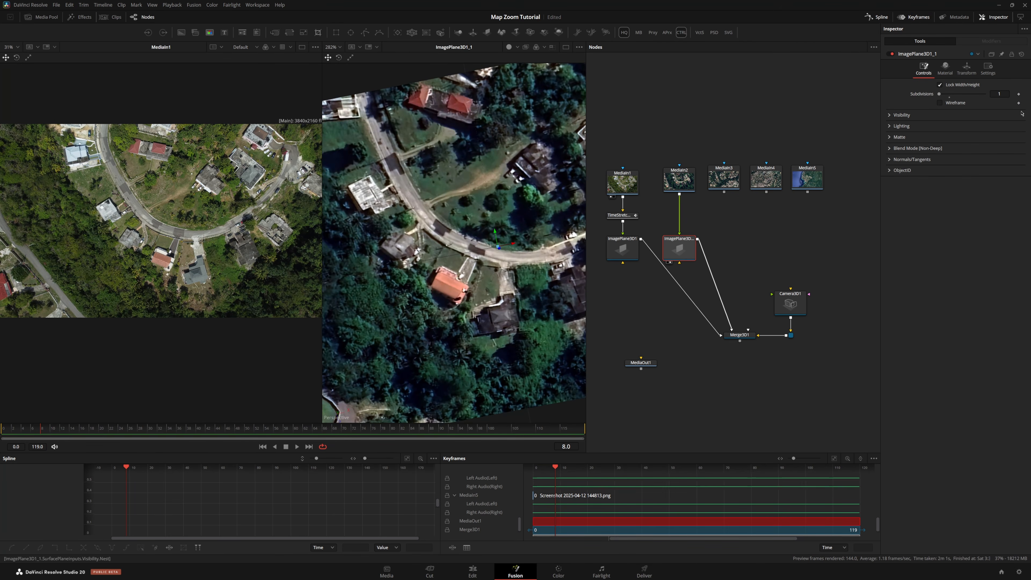
pyautogui.click(966, 68)
pyautogui.moveTo(458, 244); pyautogui.dragTo(551, 252)
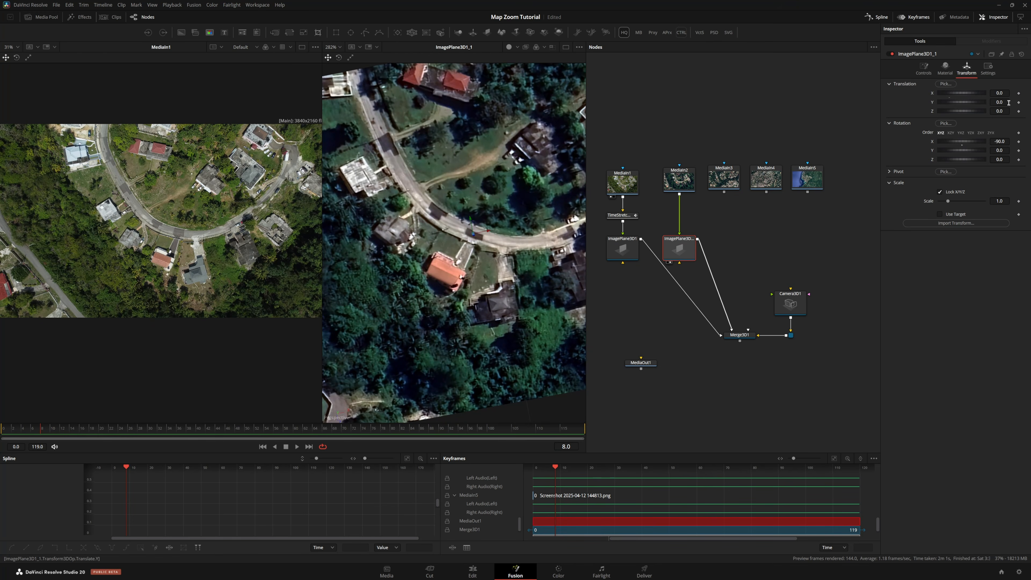
pyautogui.click(1021, 55)
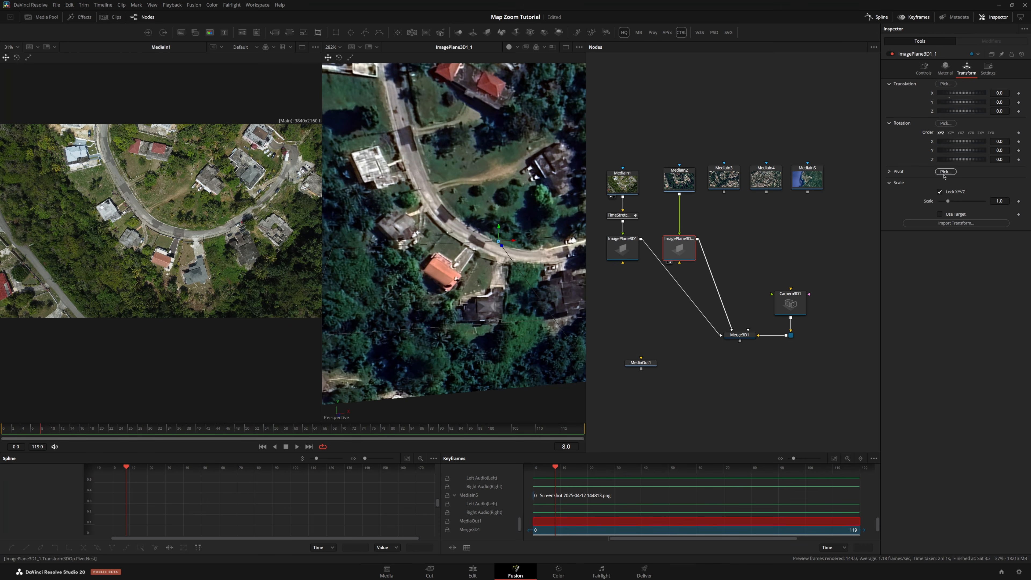
pyautogui.moveTo(944, 172); pyautogui.dragTo(452, 216)
pyautogui.scroll(10, 467, 200)
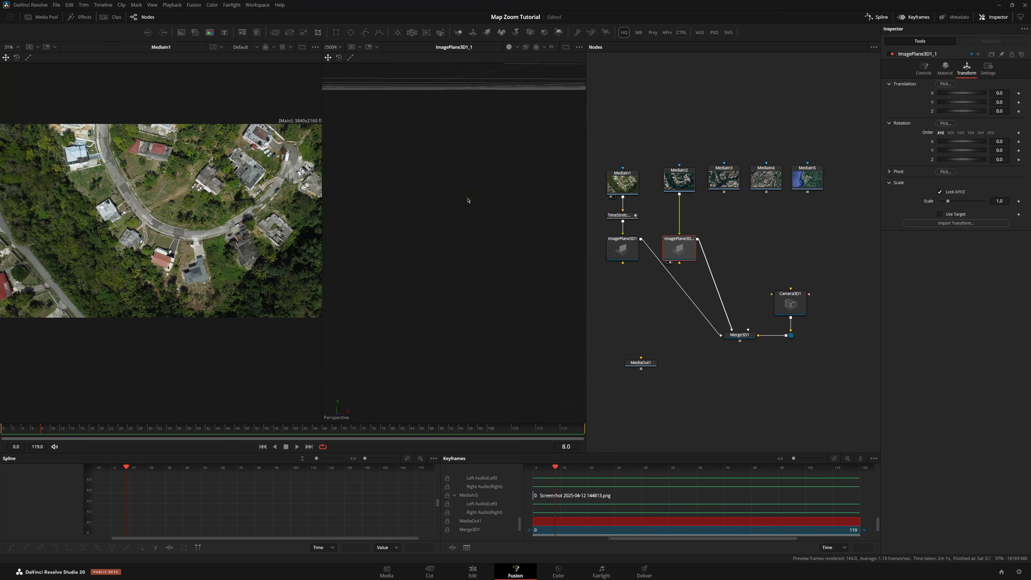
pyautogui.scroll(-9, 482, 244)
# Copy ImagePlane3D1_1 and paste it under MediaIn3, placing the copy below that node and viewing it
pyautogui.click(724, 181)
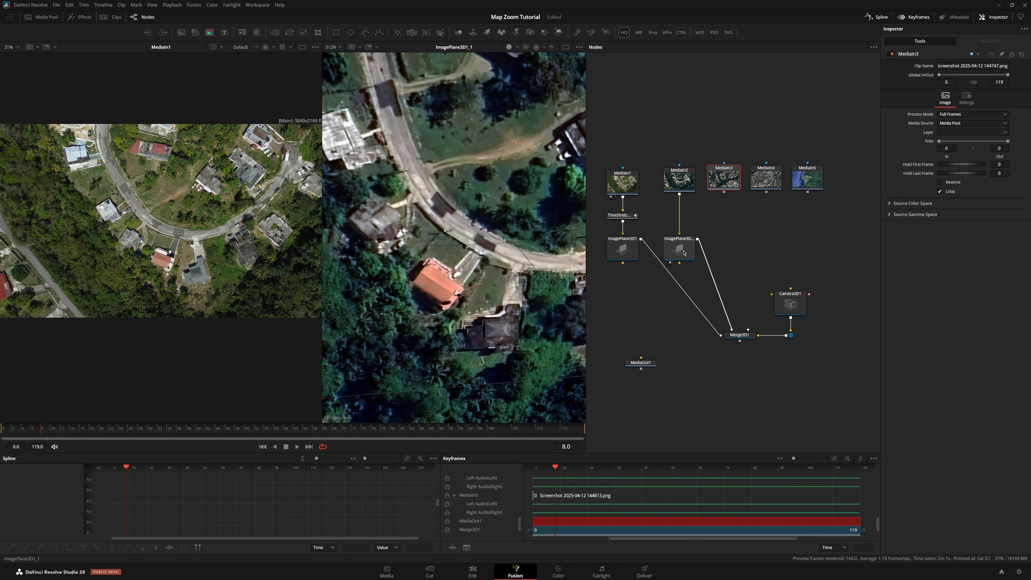
pyautogui.click(686, 250)
pyautogui.hotkey('ctrl', 'c')
pyautogui.click(725, 181)
pyautogui.hotkey('ctrl', 'v')
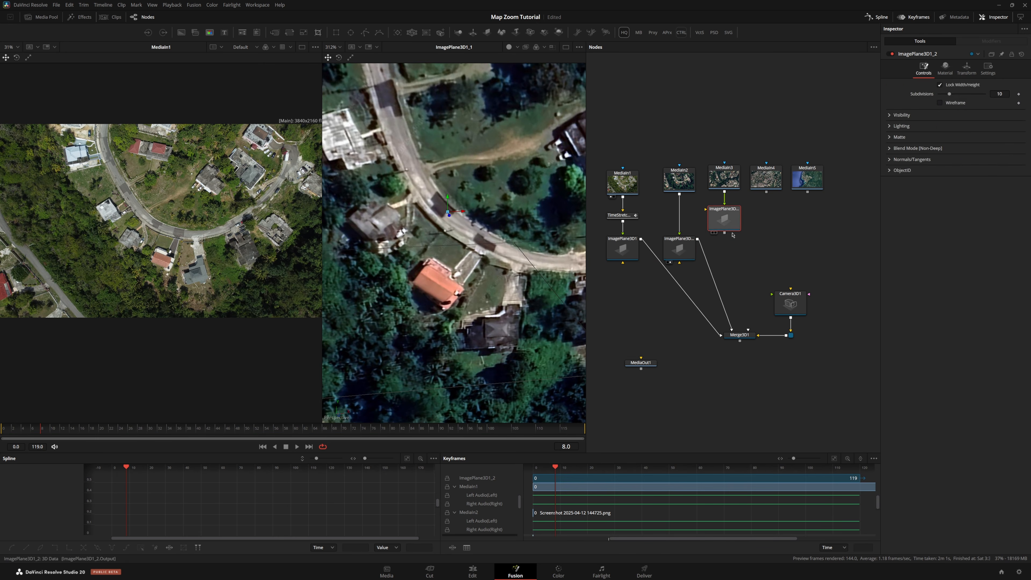
pyautogui.moveTo(724, 217); pyautogui.dragTo(724, 235)
pyautogui.click(967, 69)
pyautogui.press('2')
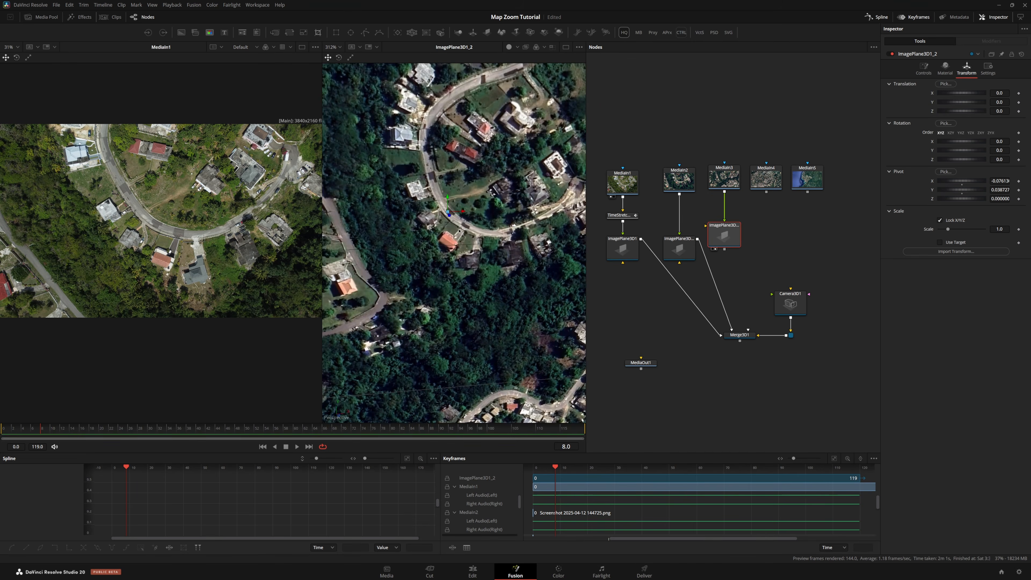
# Pick the pivot of the ImagePlane3D1_2 copy on a matching point in its image
pyautogui.scroll(5, 436, 173)
pyautogui.scroll(-3, 436, 173)
pyautogui.scroll(1, 495, 200)
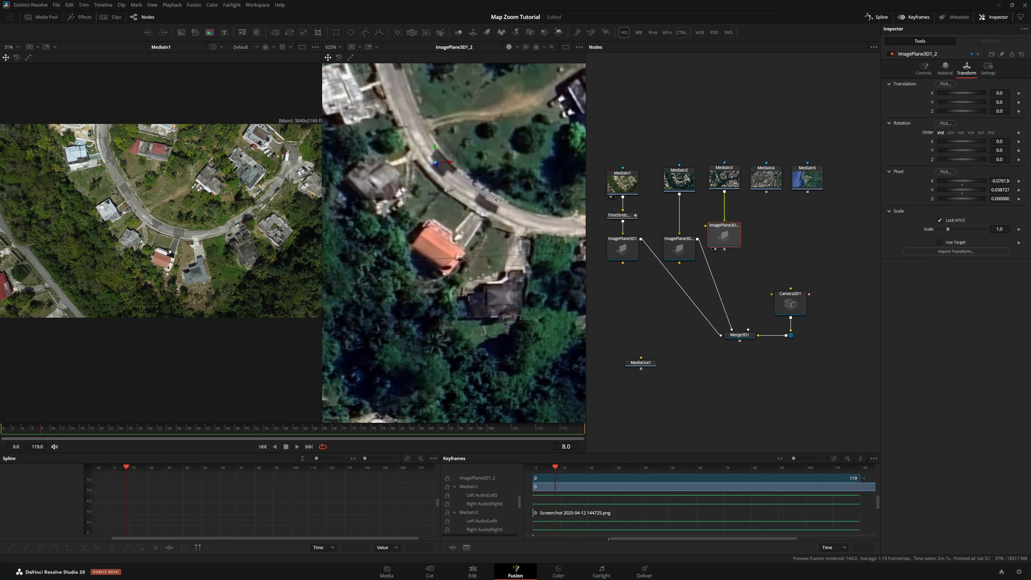
pyautogui.moveTo(946, 173); pyautogui.dragTo(446, 169)
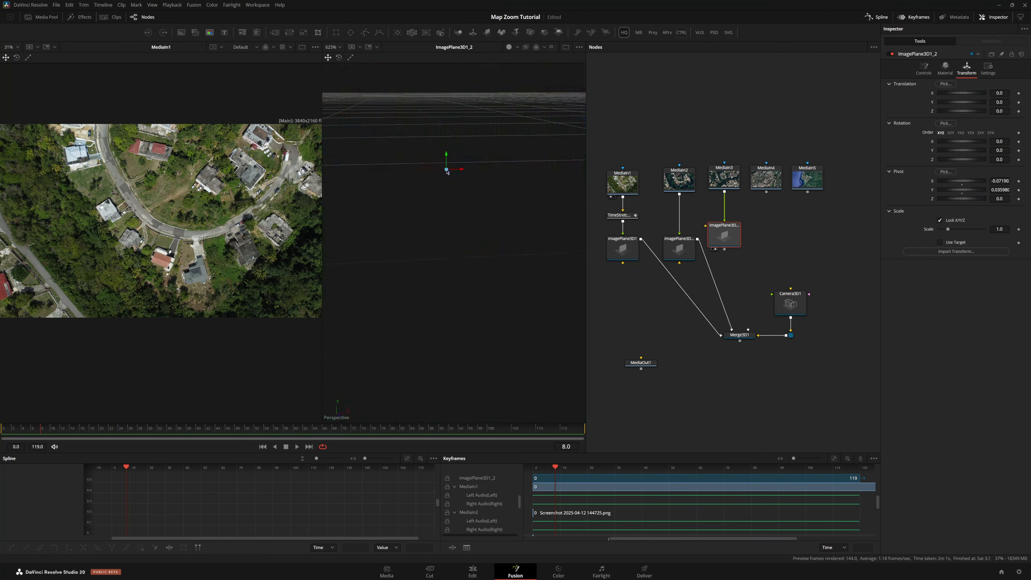
# Paste another image plane copy under MediaIn4 and show it in the second viewer
pyautogui.click(769, 180)
pyautogui.hotkey('ctrl', 'v')
pyautogui.moveTo(739, 233); pyautogui.dragTo(775, 236)
pyautogui.press('2')
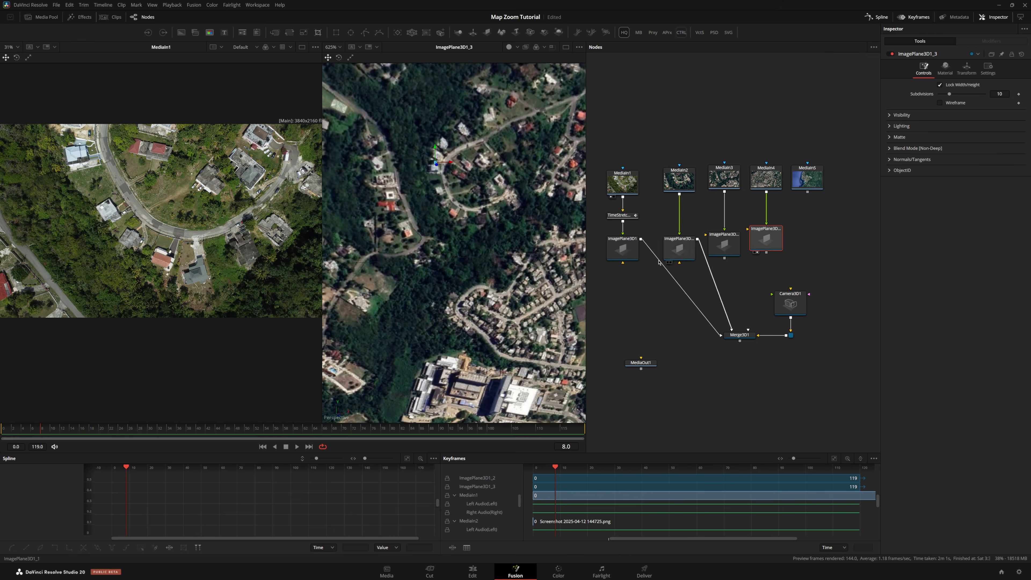
# Move the pivot of ImagePlane3D1_3 onto the matching spot in its image
pyautogui.scroll(3, 462, 207)
pyautogui.scroll(-2, 461, 208)
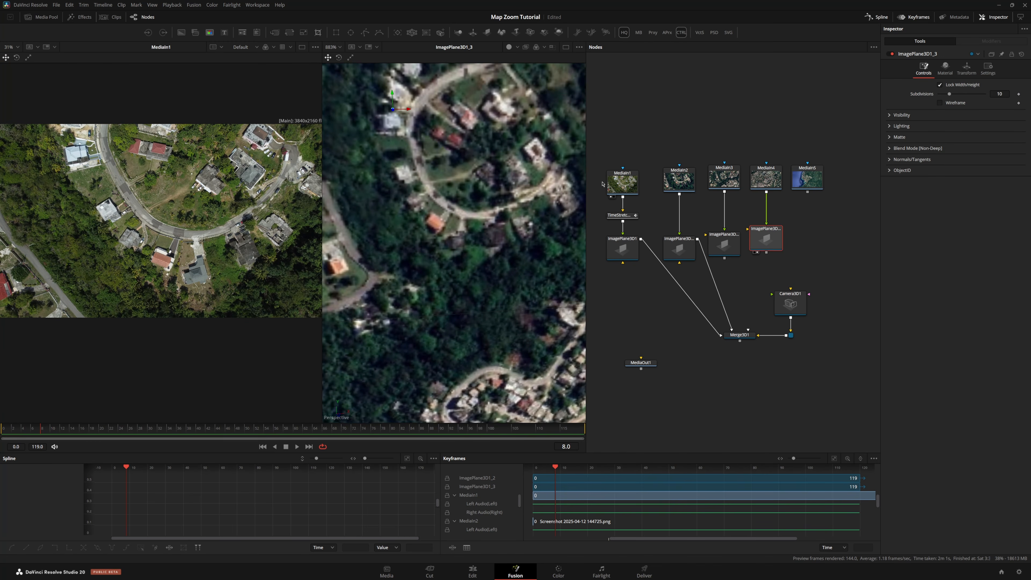
pyautogui.click(966, 68)
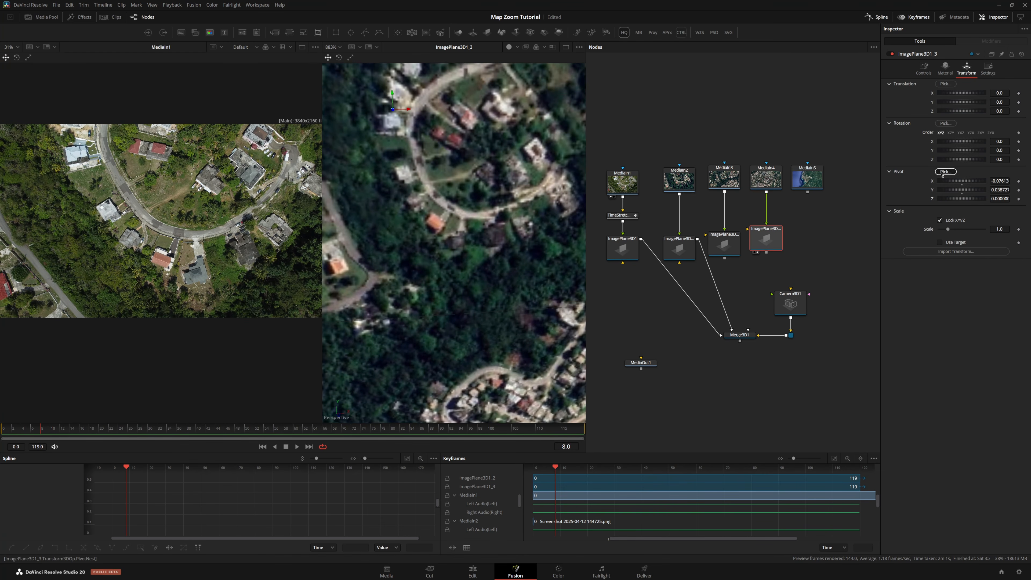
pyautogui.moveTo(392, 108); pyautogui.dragTo(440, 195)
pyautogui.scroll(-2, 450, 220)
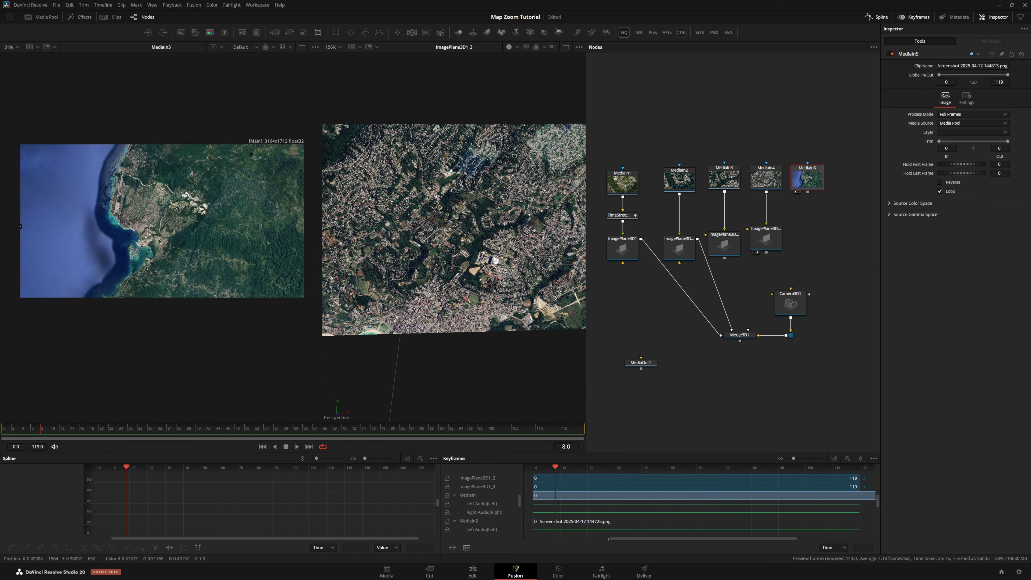
pyautogui.scroll(3, 117, 243)
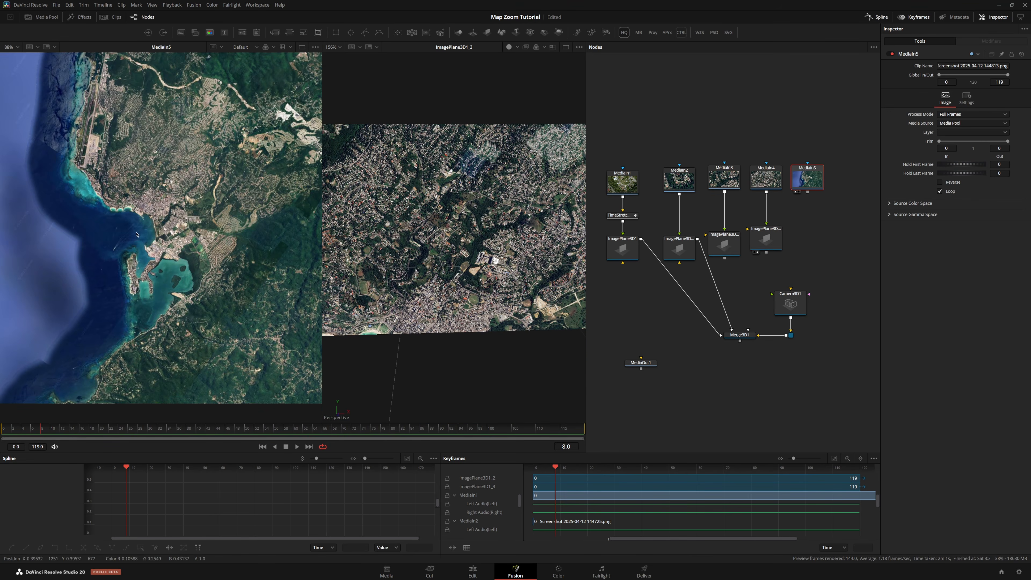
# Compare the MediaIn4 and MediaIn5 satellite images side by side in the two viewers
pyautogui.scroll(-2, 451, 228)
pyautogui.click(770, 178)
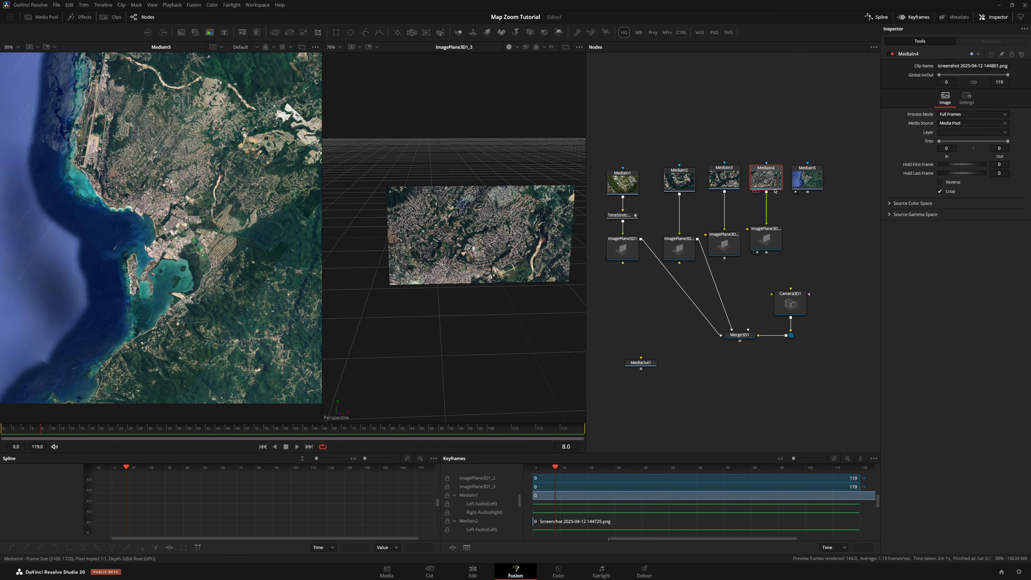
pyautogui.press('2')
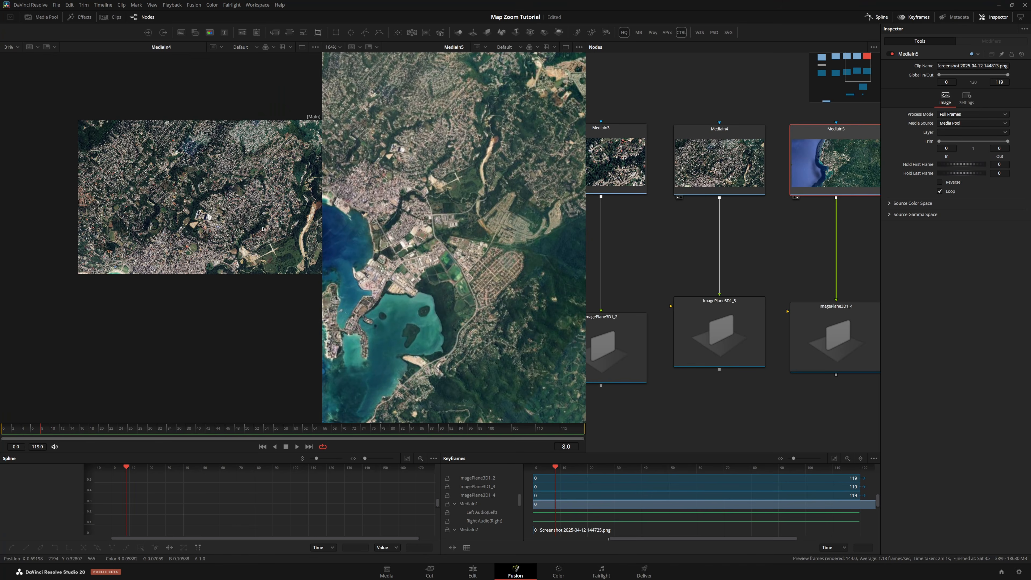
pyautogui.scroll(3, 252, 171)
pyautogui.scroll(2, 225, 185)
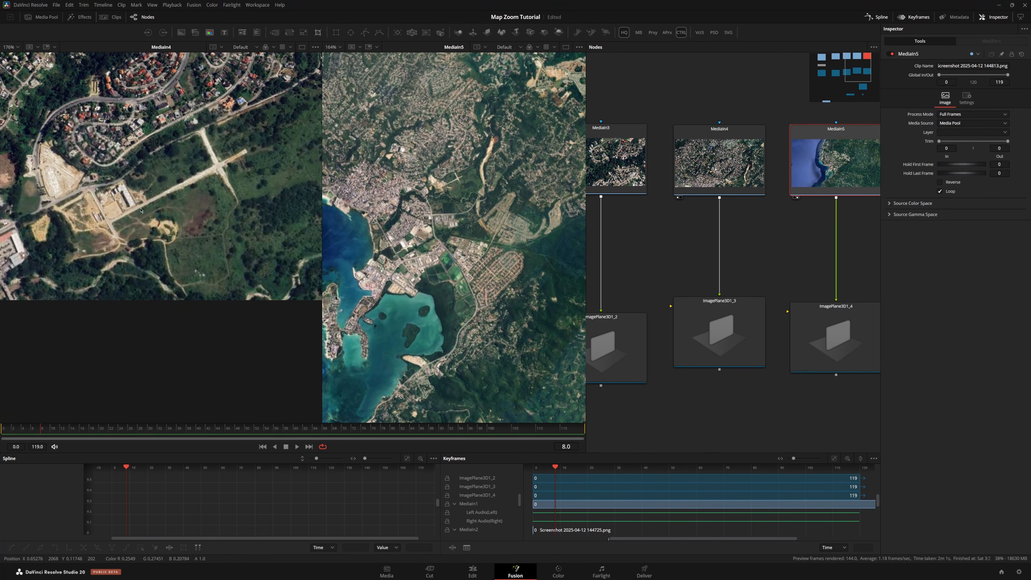
pyautogui.scroll(6, 489, 208)
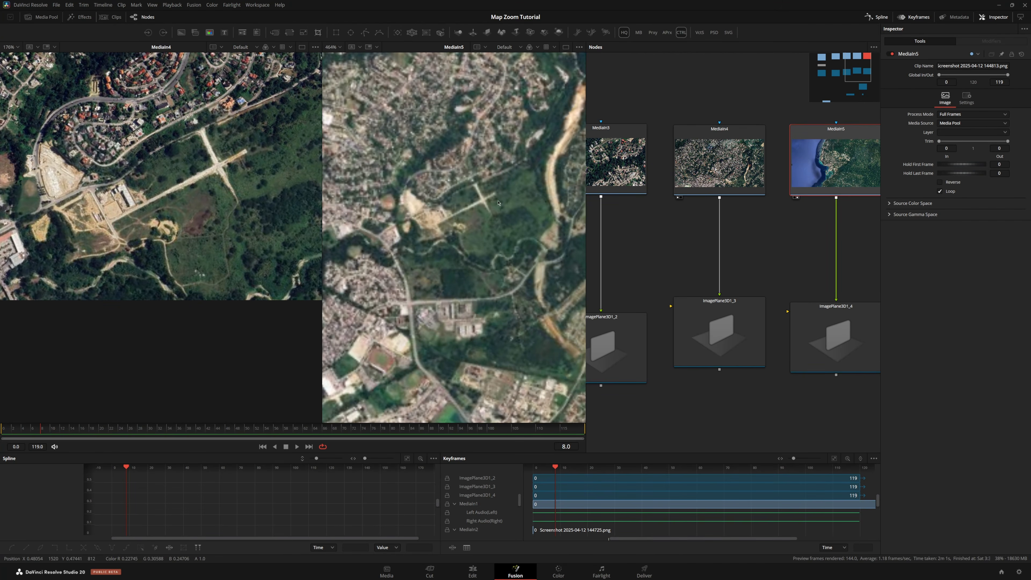
pyautogui.scroll(-3, 295, 221)
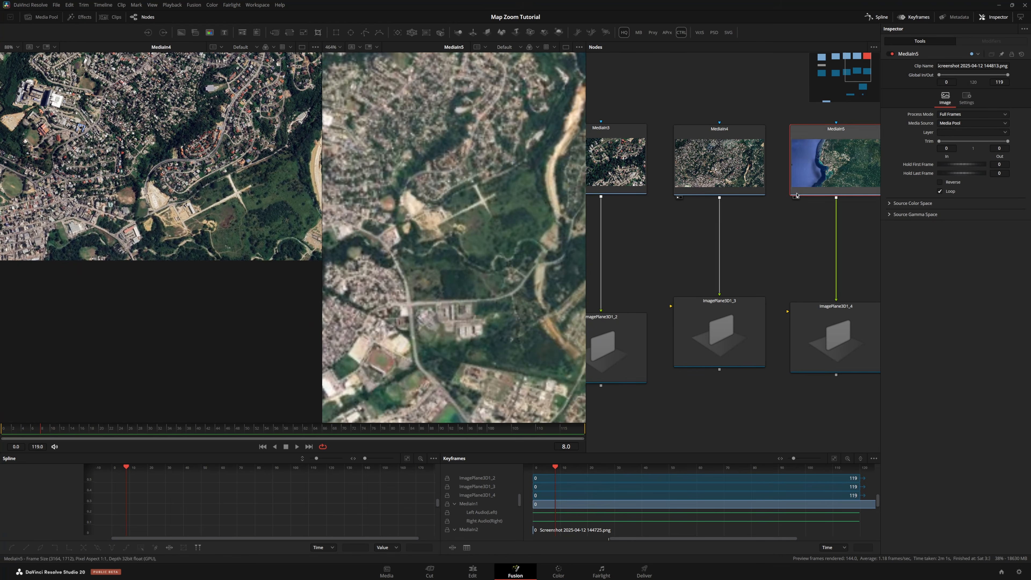
# Pick the pivot of ImagePlane3D1_4 on the matching point in its image
pyautogui.click(835, 348)
pyautogui.press('2')
pyautogui.scroll(5, 477, 231)
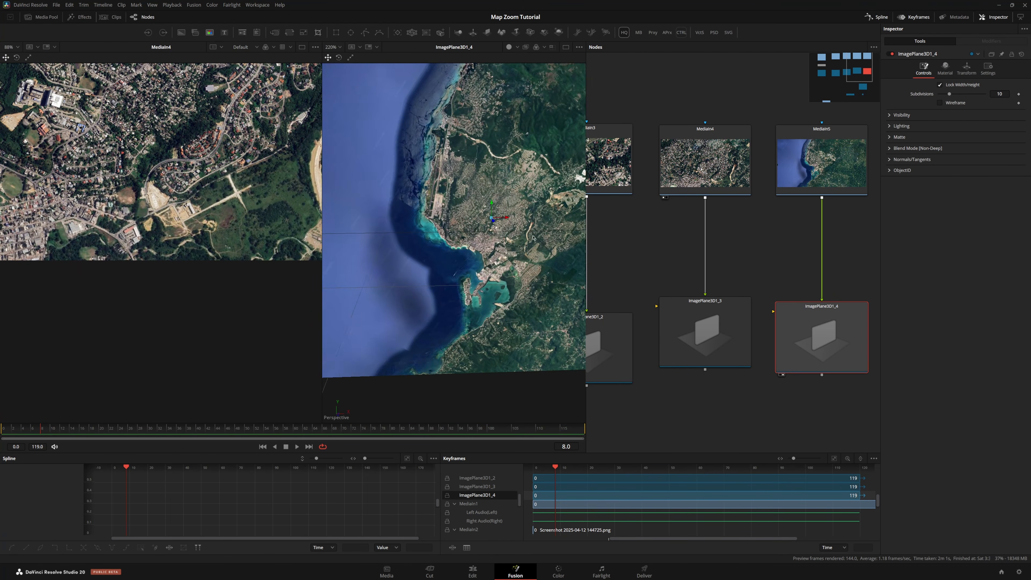
pyautogui.scroll(6, 478, 231)
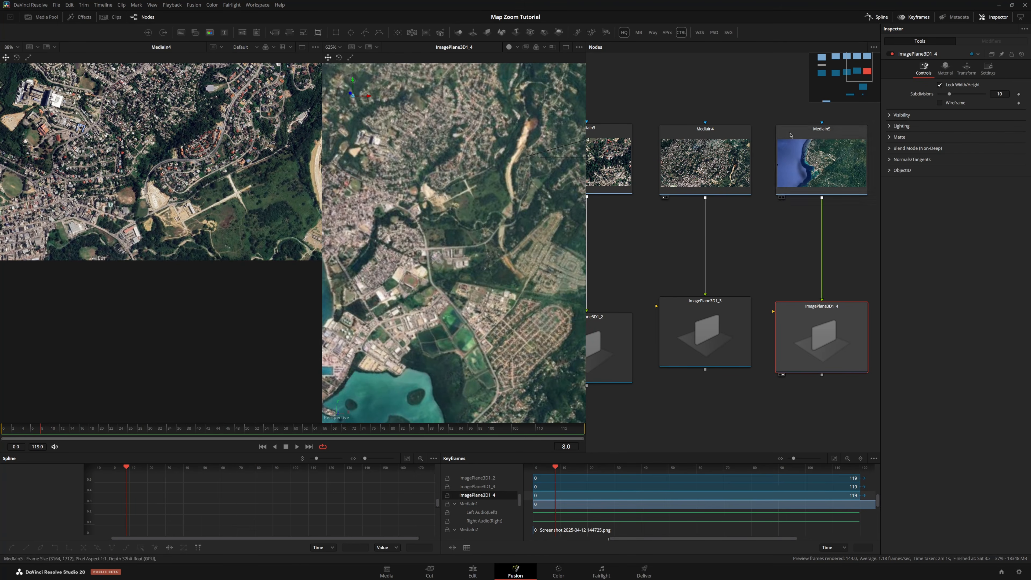
pyautogui.click(968, 69)
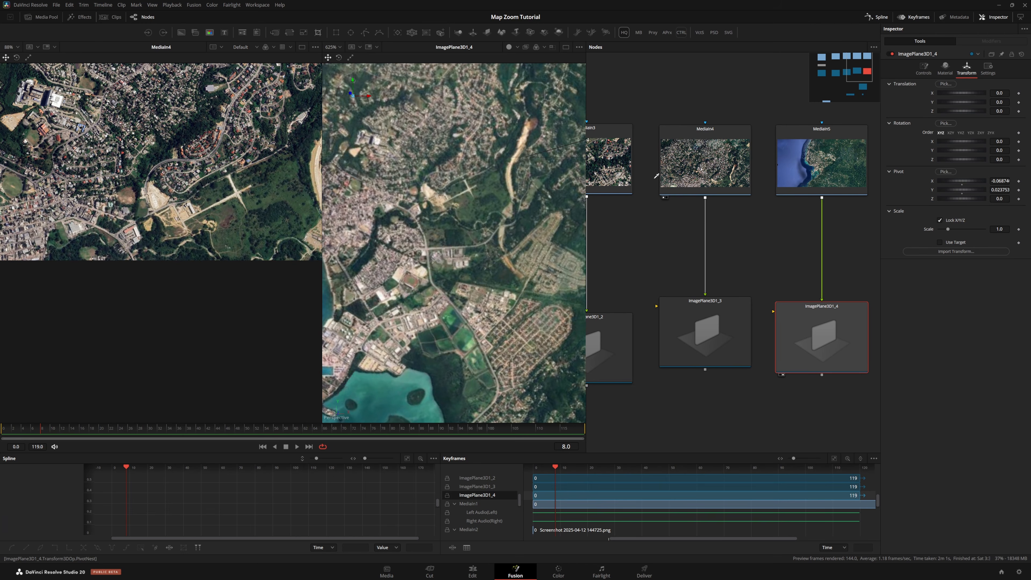
pyautogui.moveTo(656, 175); pyautogui.dragTo(471, 187)
pyautogui.scroll(-8, 747, 273)
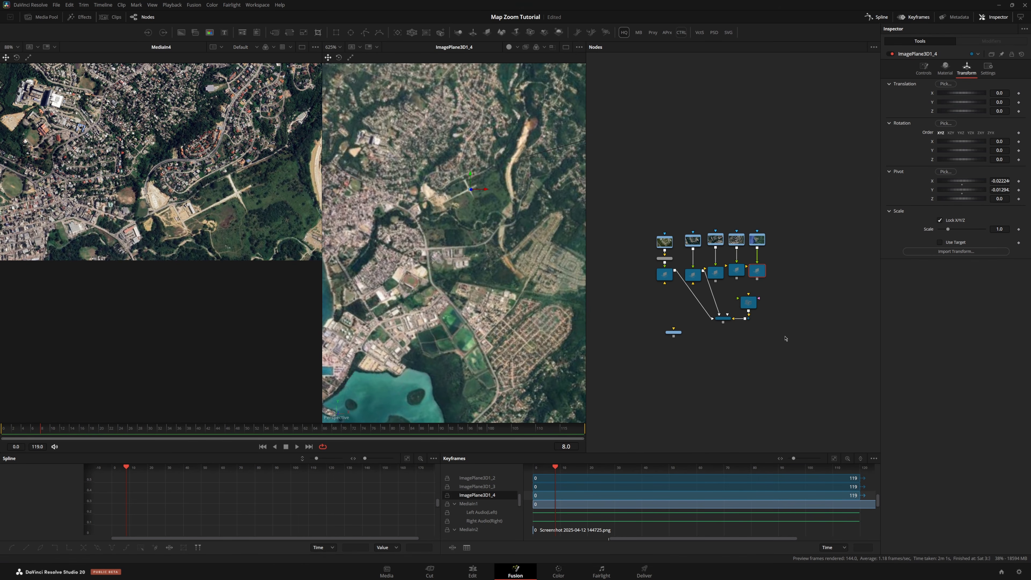
# Connect the remaining image plane copies into the Merge3D and show the merge in the first viewer
pyautogui.scroll(-2, 786, 338)
pyautogui.moveTo(780, 327); pyautogui.dragTo(721, 363)
pyautogui.scroll(4, 754, 326)
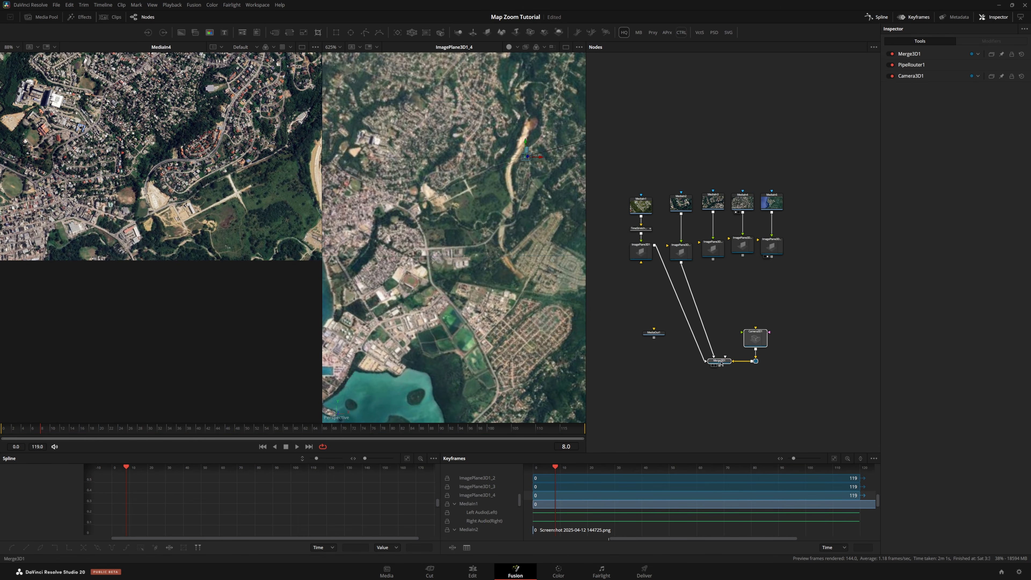
pyautogui.moveTo(712, 259); pyautogui.dragTo(720, 361)
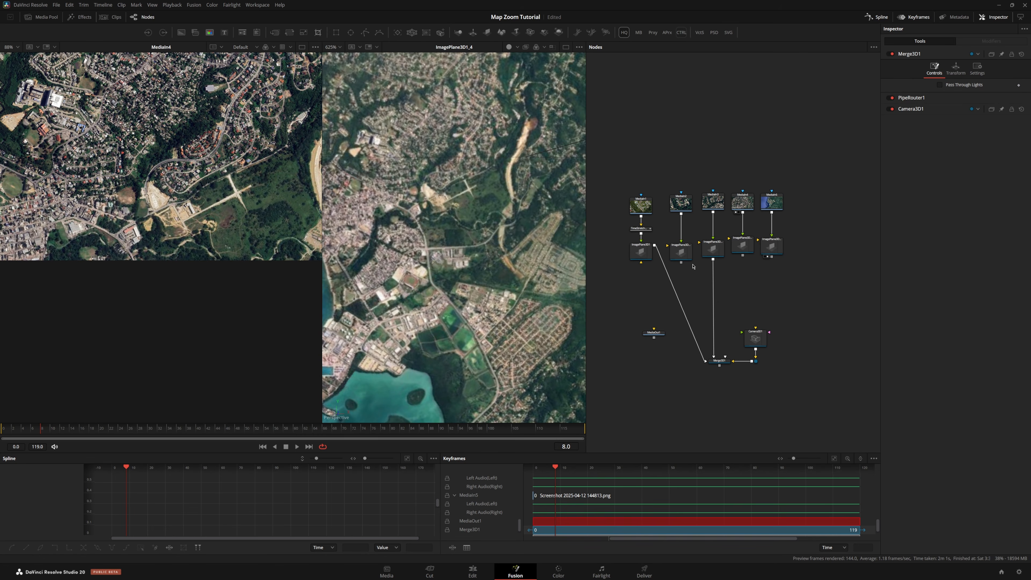
pyautogui.moveTo(680, 262); pyautogui.dragTo(712, 331)
pyautogui.moveTo(712, 259); pyautogui.dragTo(725, 356)
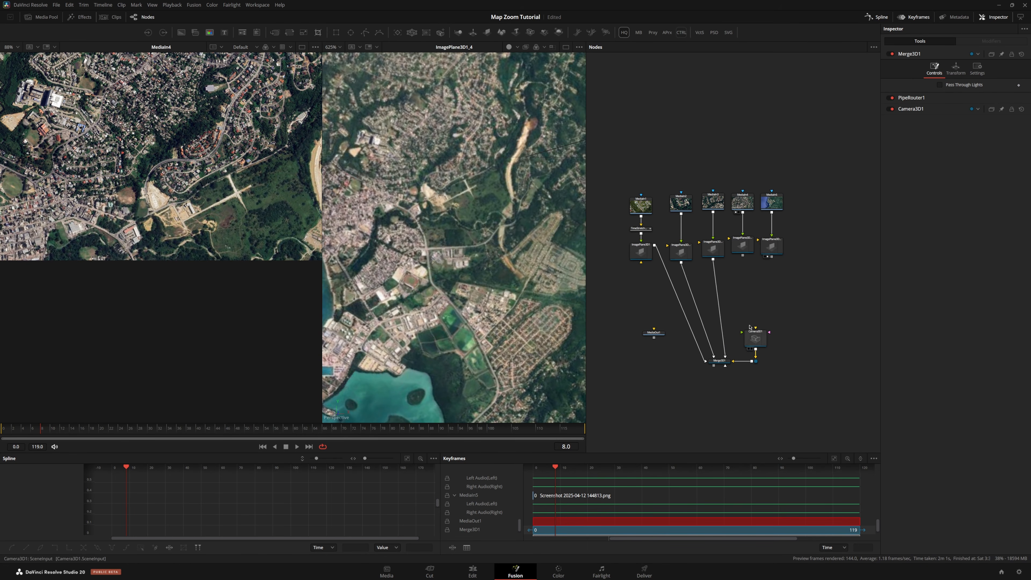
pyautogui.moveTo(742, 256); pyautogui.dragTo(236, 177)
pyautogui.click(723, 362)
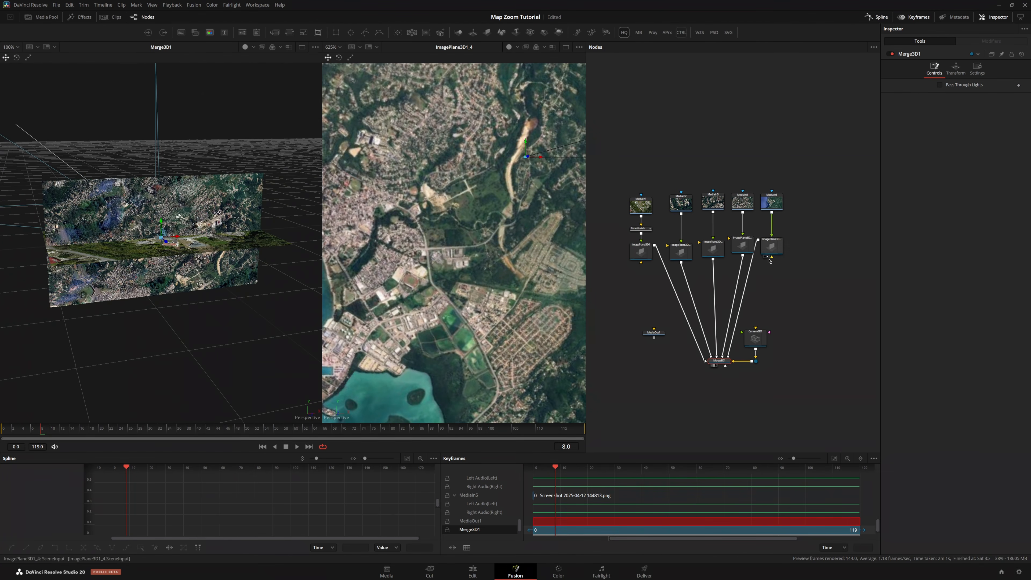
# Set the X rotation of ImagePlane3D1_4 to -90
pyautogui.click(771, 249)
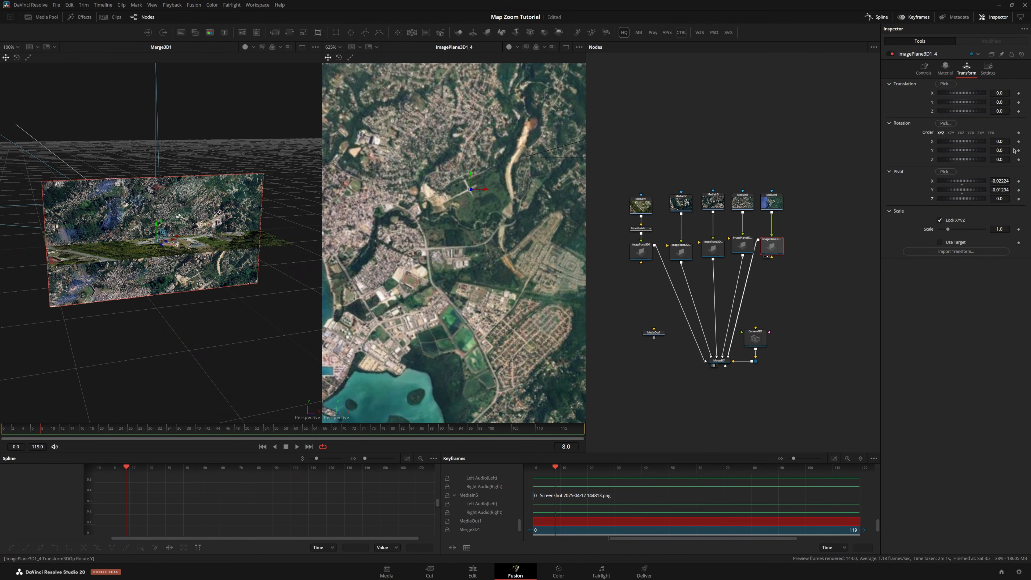
pyautogui.doubleClick(1006, 174)
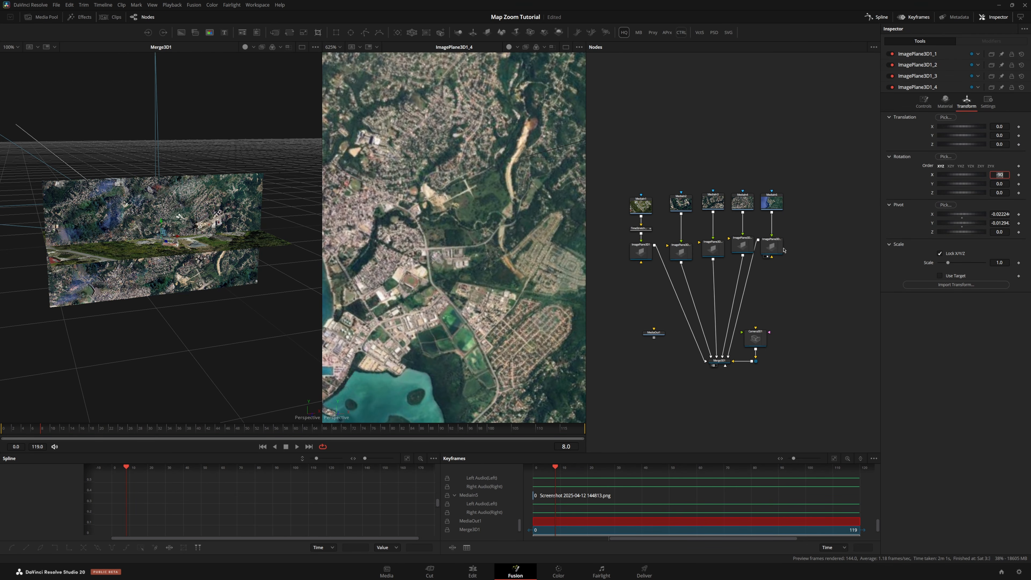
pyautogui.press('Return')
# Set the X rotation of the other image plane copies to -90 and orbit the merged 3D view
pyautogui.click(742, 245)
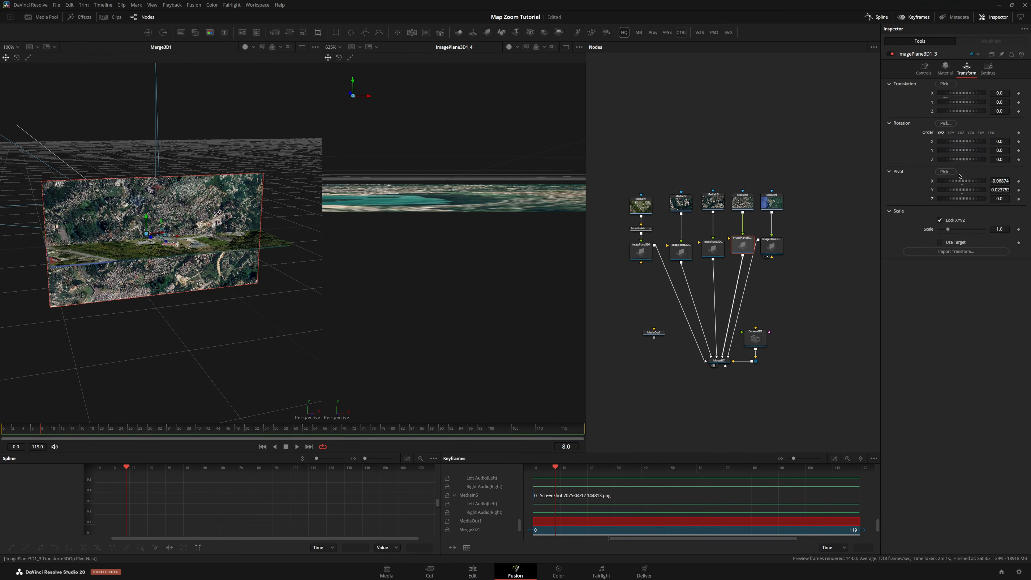
pyautogui.click(713, 248)
pyautogui.click(1001, 141)
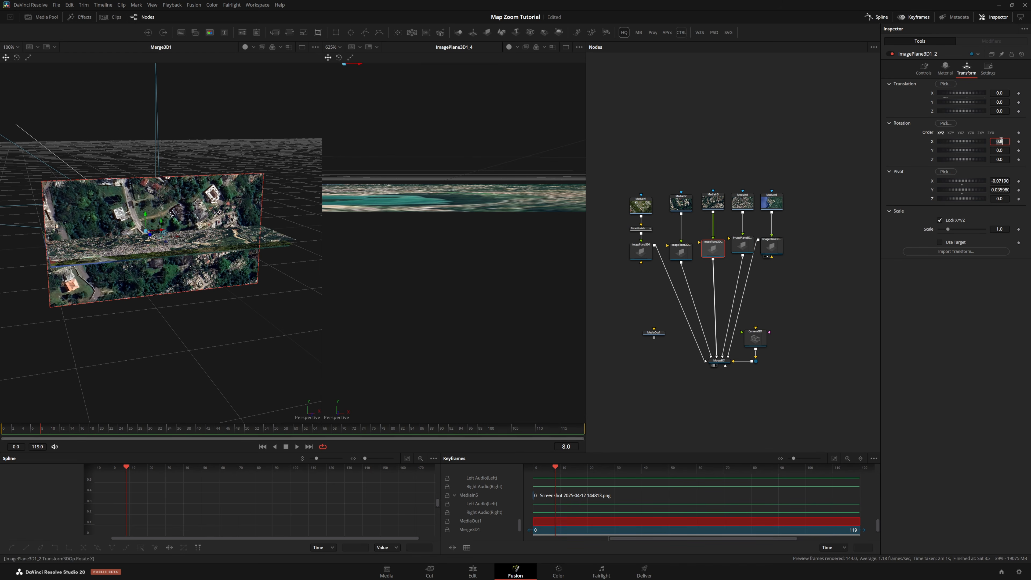
pyautogui.click(681, 251)
pyautogui.click(997, 141)
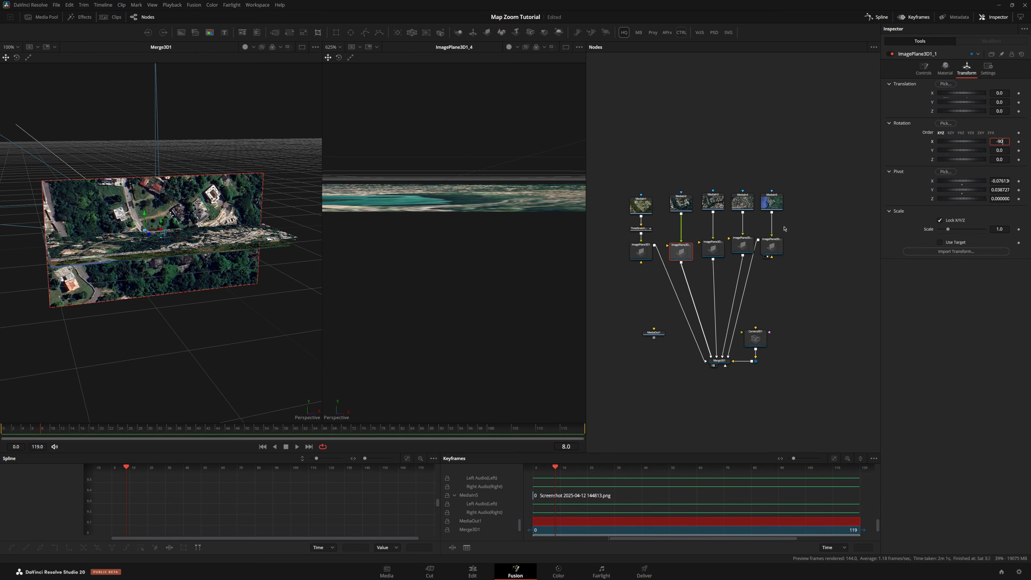
pyautogui.write('-90')
pyautogui.press('Return')
pyautogui.moveTo(191, 254); pyautogui.dragTo(217, 254)
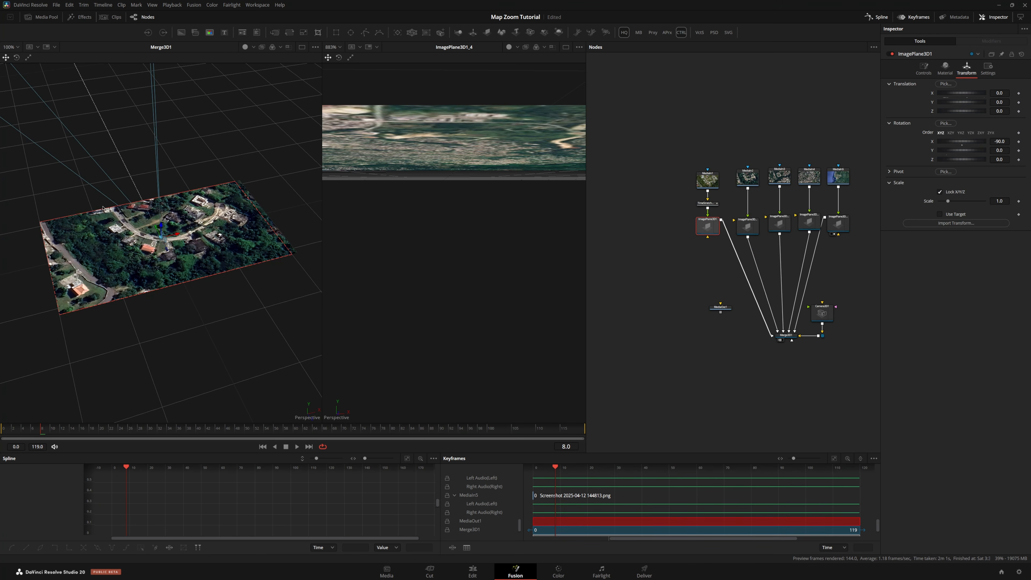
pyautogui.click(714, 228)
pyautogui.moveTo(302, 236); pyautogui.dragTo(354, 212)
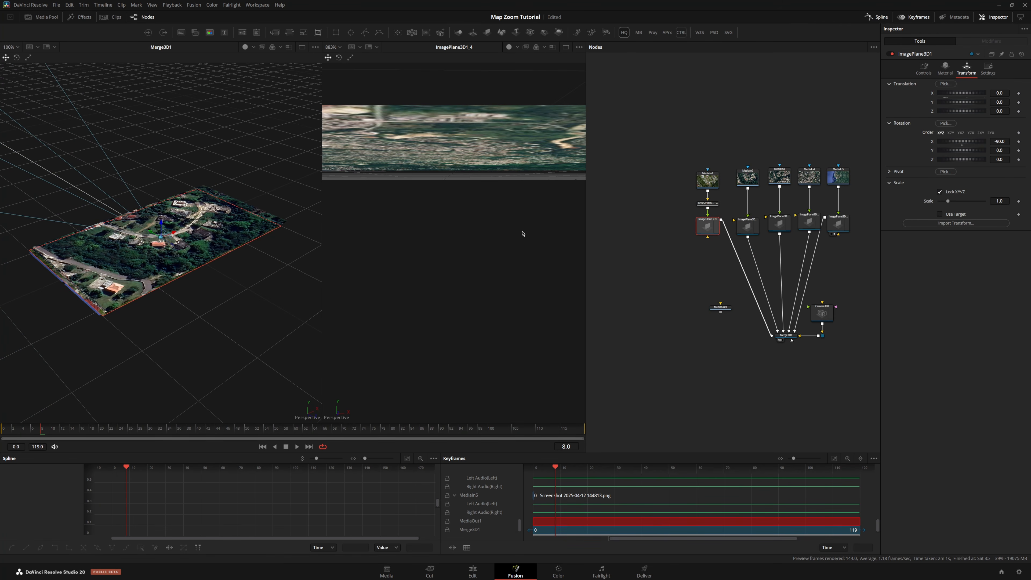
# Disable the ImagePlane3D1_2, ImagePlane3D1_3 and ImagePlane3D1_4 nodes so only the first two map planes remain
pyautogui.moveTo(162, 225); pyautogui.dragTo(163, 217)
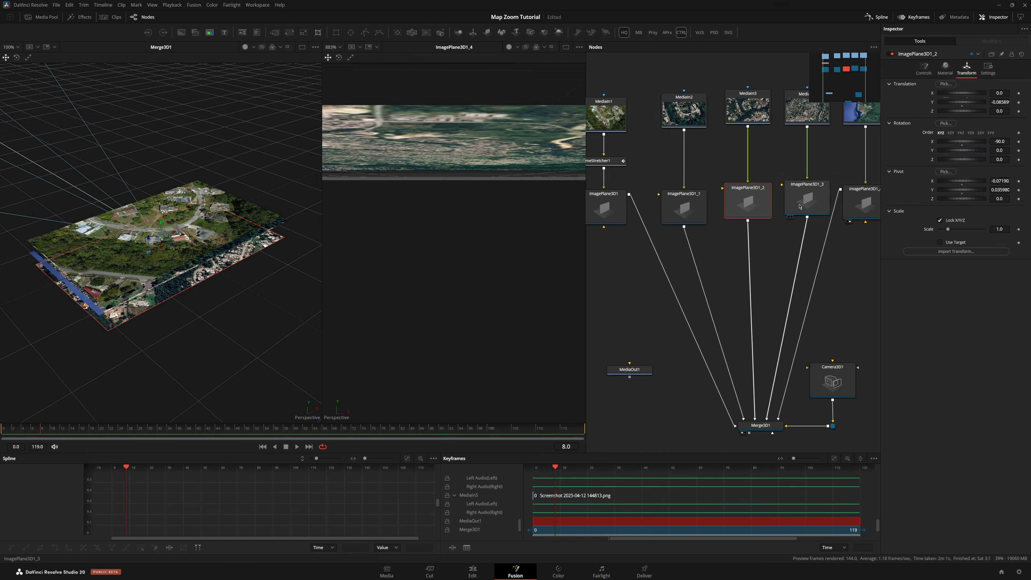
pyautogui.click(159, 245)
pyautogui.moveTo(148, 223); pyautogui.dragTo(169, 251)
pyautogui.scroll(-2, 615, 209)
pyautogui.click(792, 205)
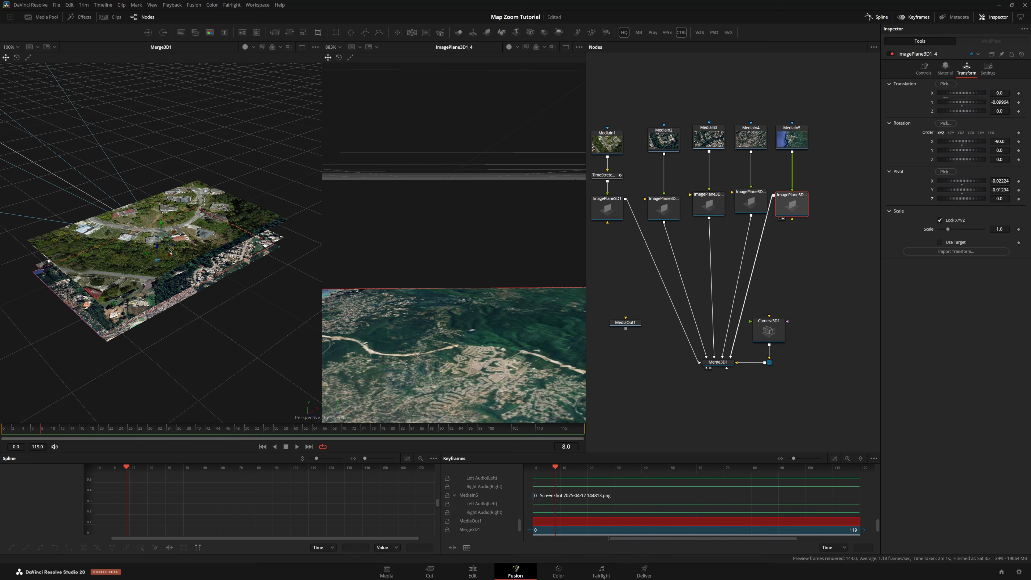
pyautogui.moveTo(820, 194); pyautogui.dragTo(676, 221)
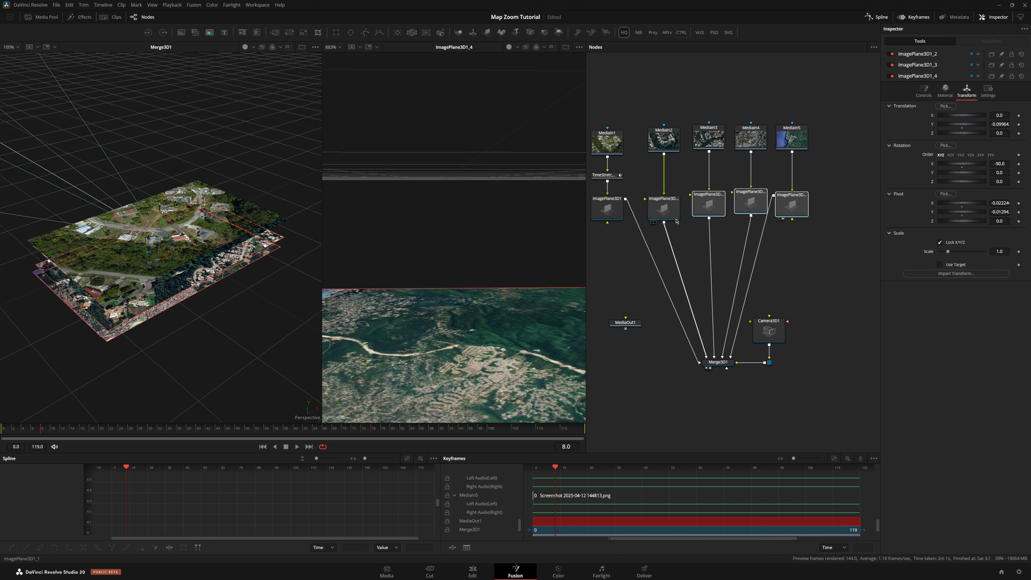
pyautogui.hotkey('ctrl', 'p')
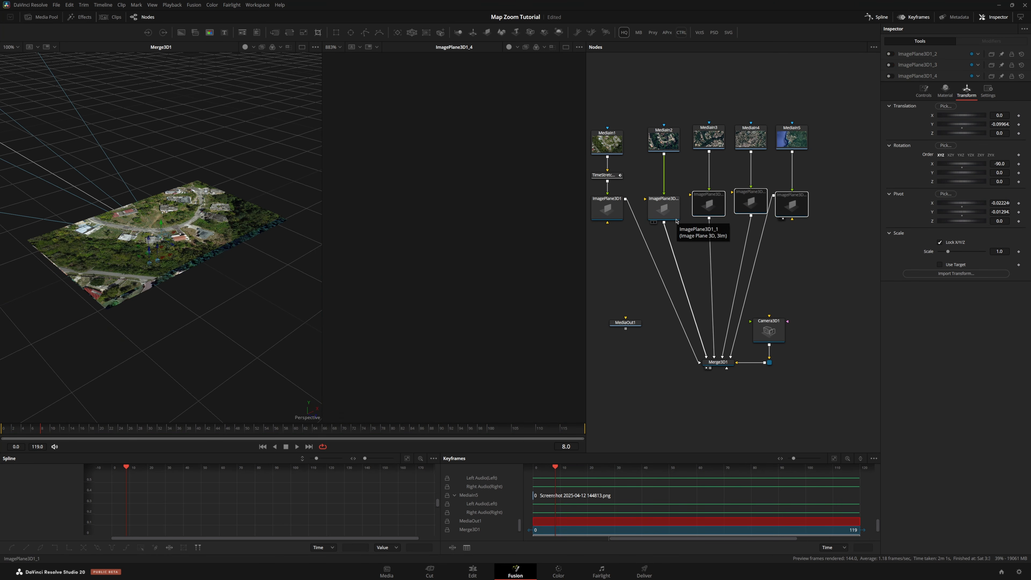
# Switch the Merge3D1 viewer to the Top camera view
pyautogui.click(717, 362)
pyautogui.rightClick(345, 283)
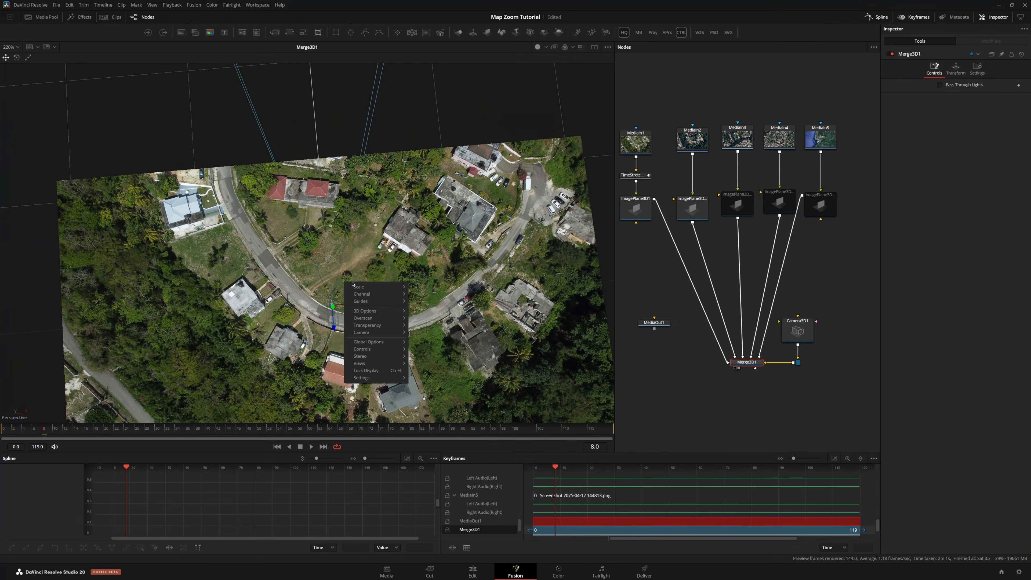
pyautogui.moveTo(385, 329)
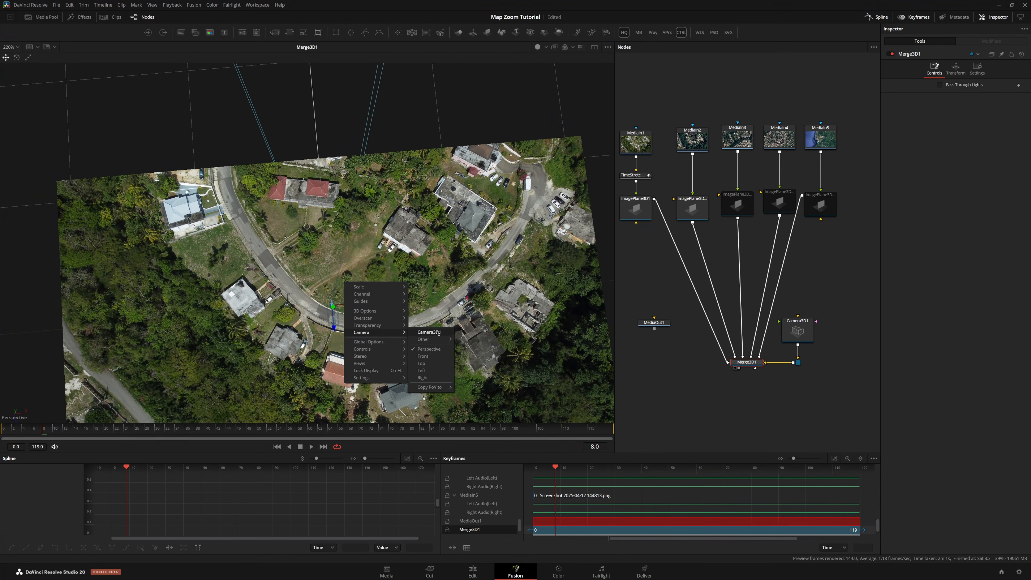
pyautogui.click(422, 363)
pyautogui.scroll(5, 406, 264)
# Lower ImagePlane3D1's material opacity to about 0.47
pyautogui.click(641, 211)
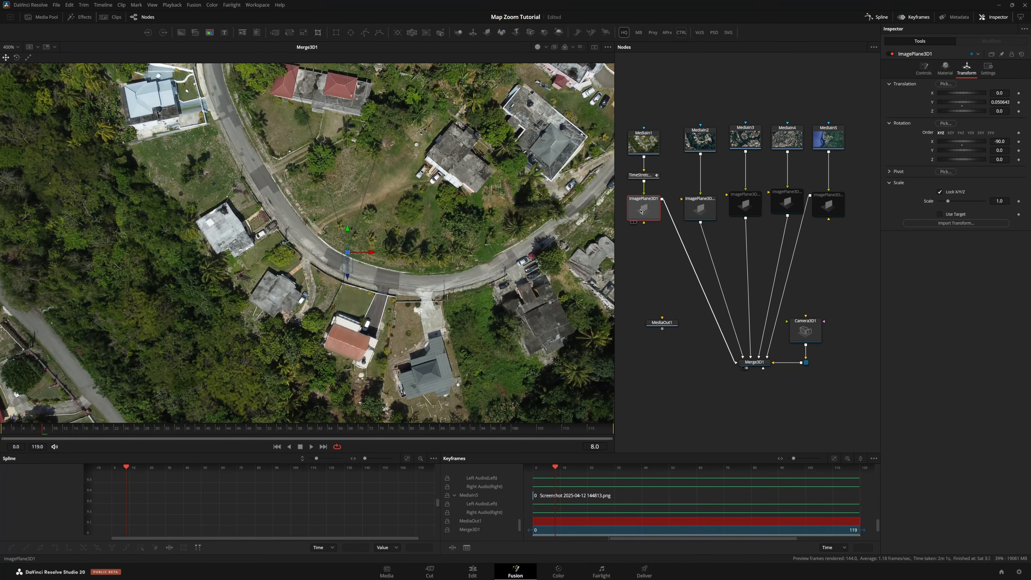
pyautogui.click(944, 68)
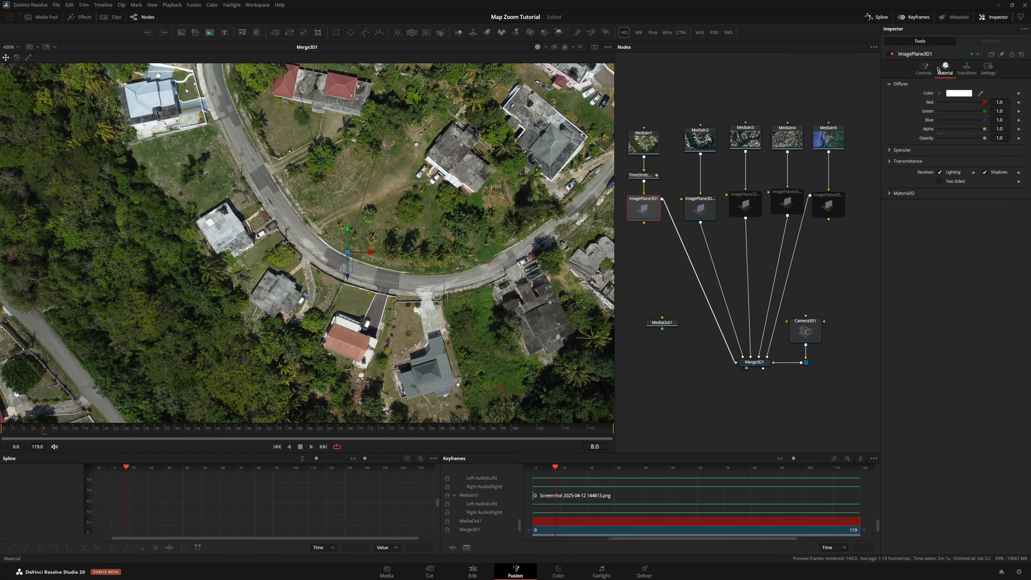
pyautogui.moveTo(984, 138); pyautogui.dragTo(959, 138)
# Move ImagePlane3D1_1 in the Top view so its road lines up with the base map image
pyautogui.click(705, 213)
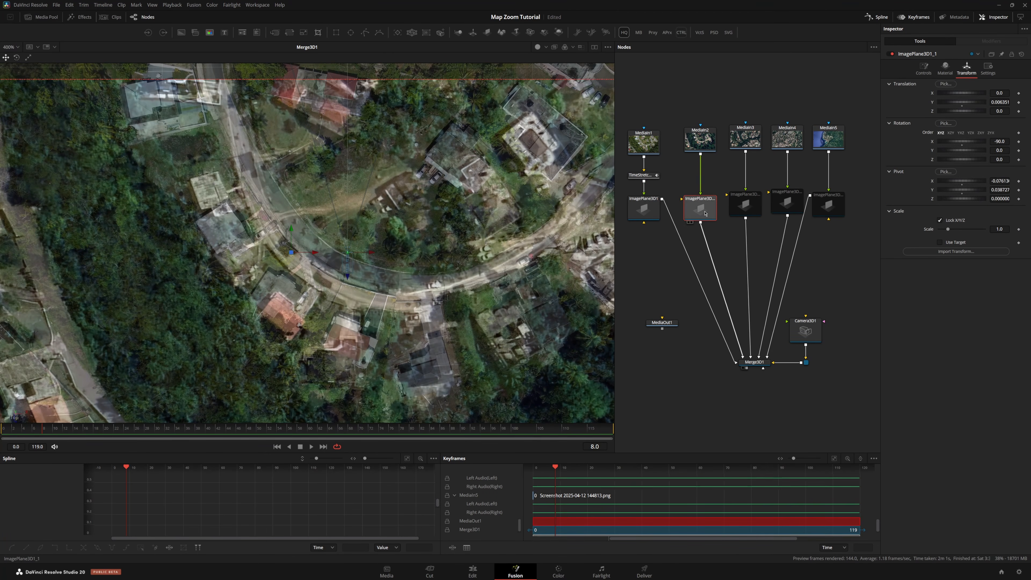
pyautogui.scroll(2, 391, 247)
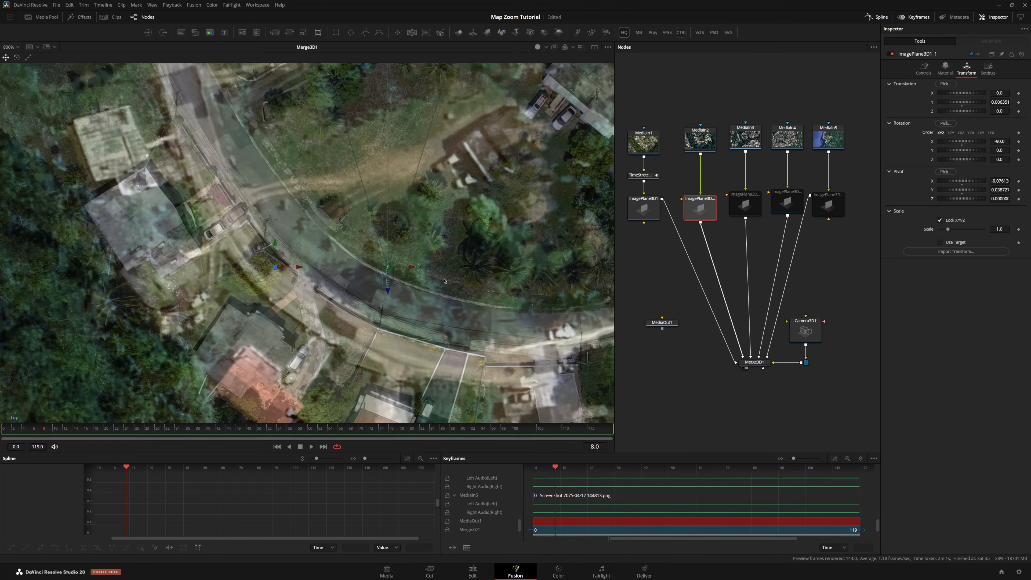
pyautogui.hscroll(-2, 444, 282)
pyautogui.moveTo(295, 270); pyautogui.dragTo(398, 290)
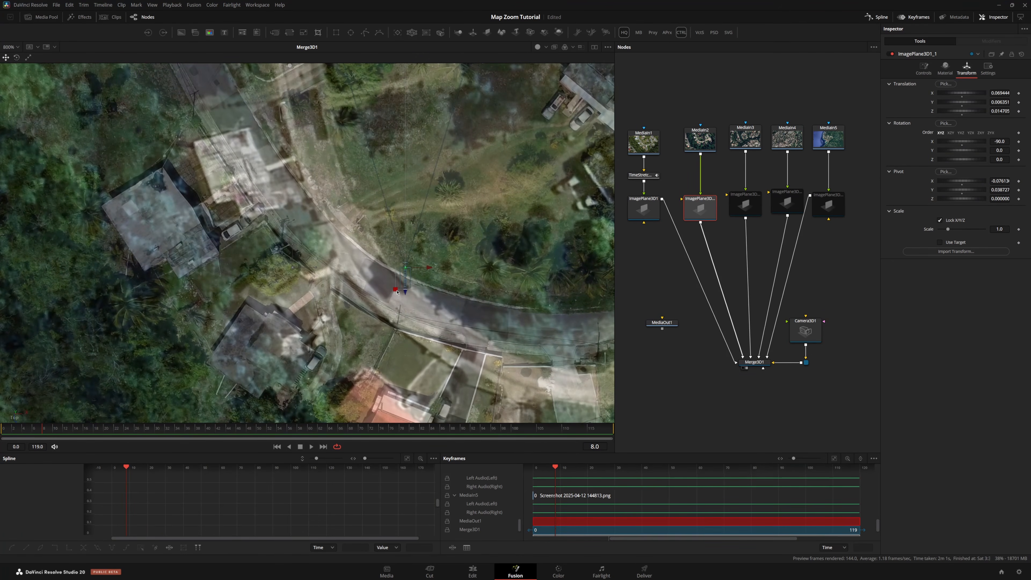
pyautogui.scroll(-3, 407, 263)
pyautogui.scroll(1, 407, 263)
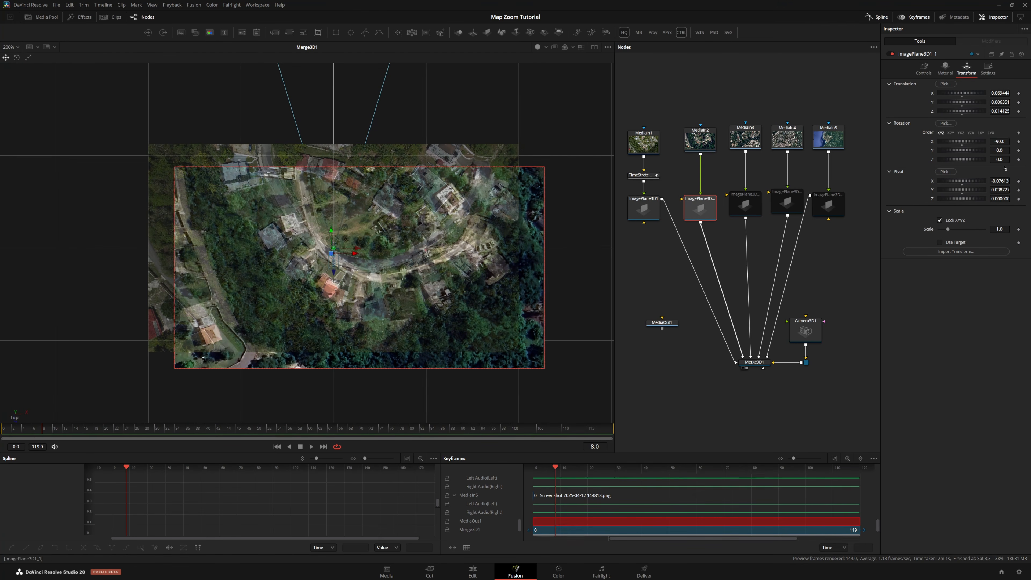
# Rotate ImagePlane3D1_1 to about 19.7 degrees in Y and scale it to about 1.26
pyautogui.moveTo(999, 150); pyautogui.dragTo(1030, 150)
pyautogui.scroll(-5, 620, 195)
pyautogui.scroll(-2, 585, 198)
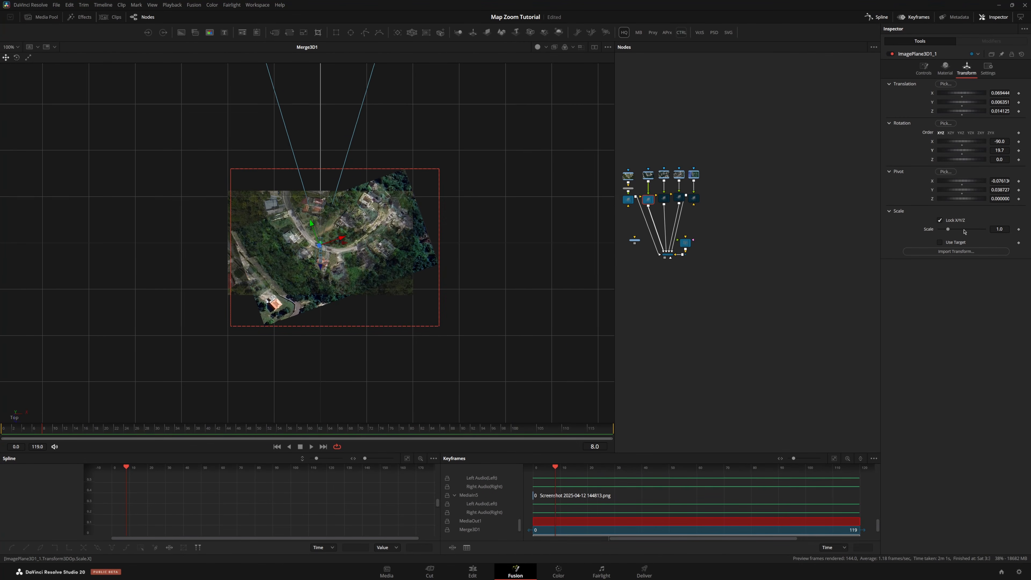
pyautogui.moveTo(948, 230); pyautogui.dragTo(951, 230)
pyautogui.scroll(2, 373, 252)
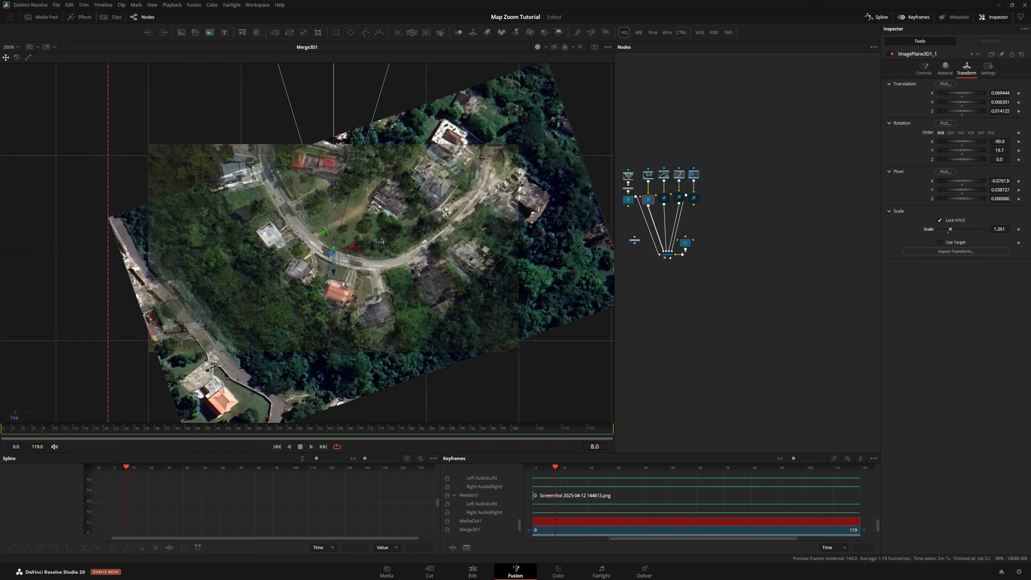
pyautogui.scroll(4, 381, 241)
pyautogui.scroll(-2, 438, 235)
# Fine-tune ImagePlane3D1_1 to a scale of about 1.17 and a Y rotation of about 18.1
pyautogui.moveTo(1002, 229)
pyautogui.mouseDown()
pyautogui.moveTo(913, 229)
pyautogui.moveTo(1024, 230)
pyautogui.moveTo(1001, 230)
pyautogui.mouseUp()
pyautogui.scroll(-2, 307, 238)
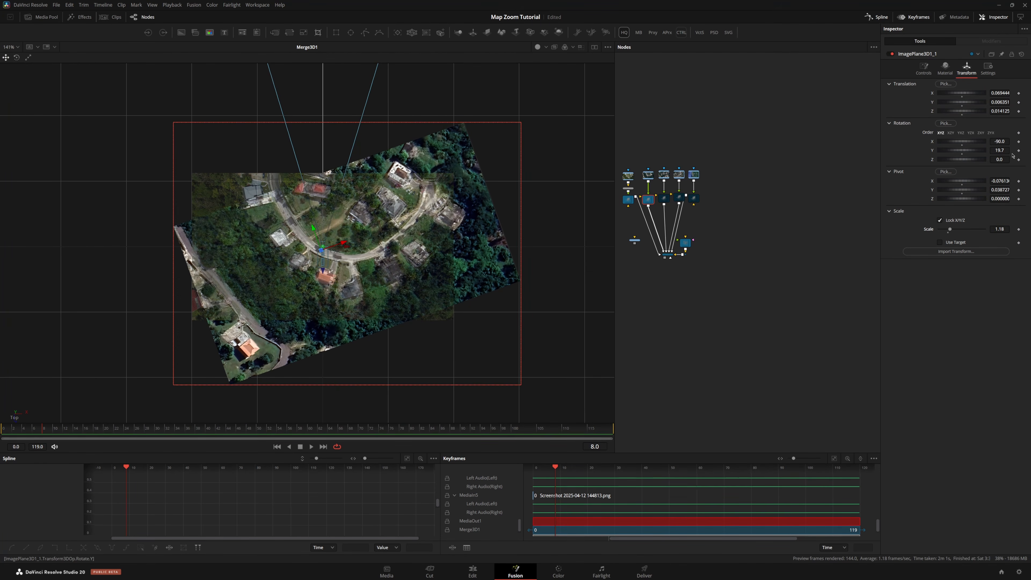
pyautogui.moveTo(1000, 151); pyautogui.dragTo(994, 151)
pyautogui.moveTo(1000, 230); pyautogui.dragTo(998, 230)
pyautogui.scroll(10, 730, 203)
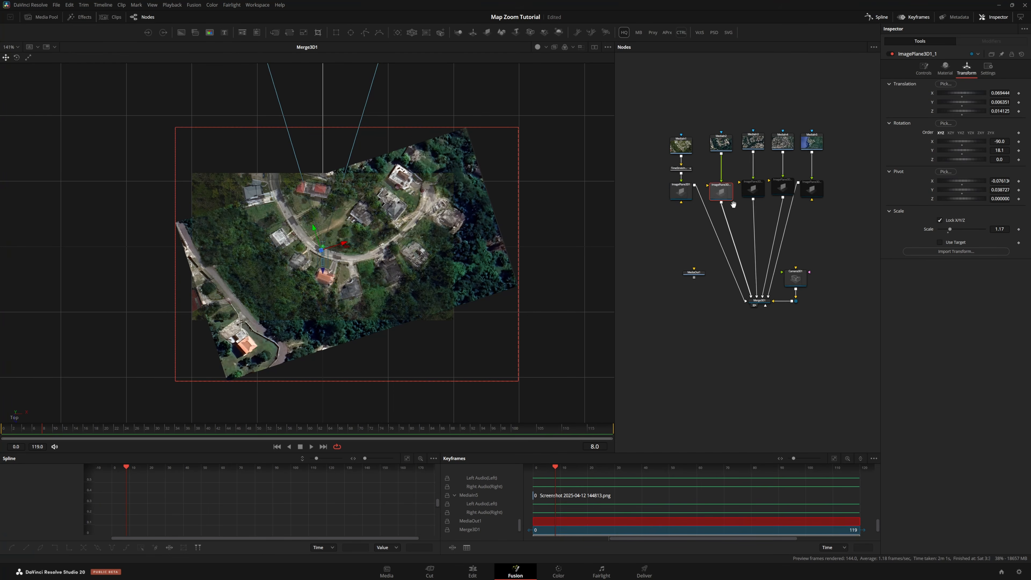
pyautogui.scroll(-3, 686, 199)
# Set ImagePlane3D1's material opacity to about 0.25
pyautogui.click(685, 199)
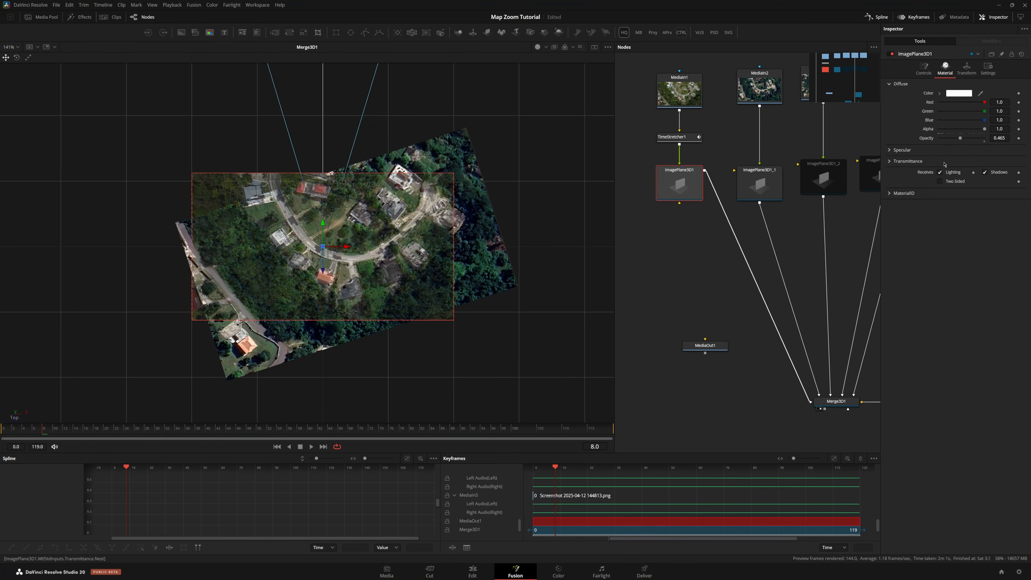
pyautogui.moveTo(973, 142)
pyautogui.mouseDown()
pyautogui.moveTo(965, 146)
pyautogui.moveTo(986, 145)
pyautogui.mouseUp()
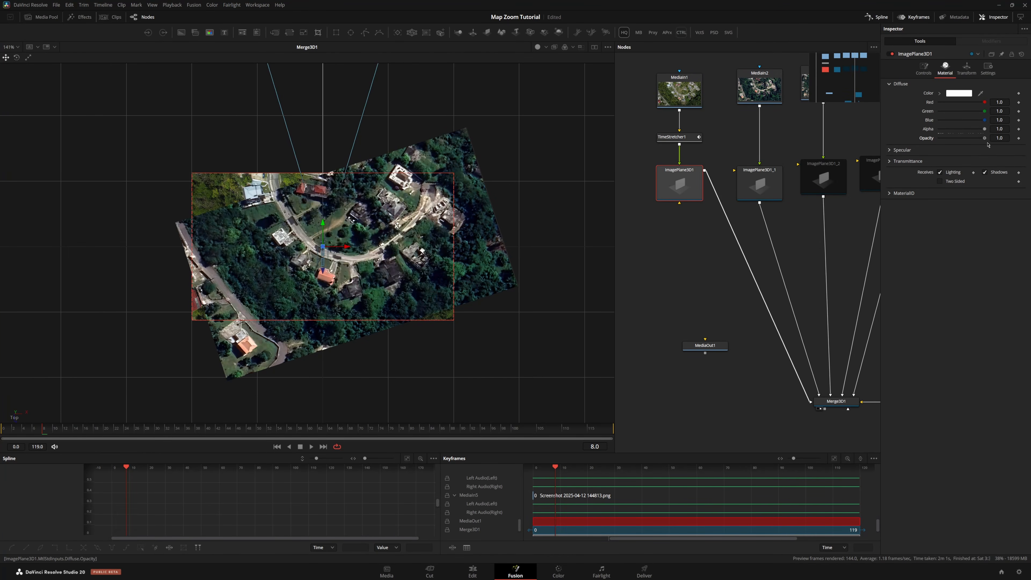
pyautogui.moveTo(987, 145); pyautogui.dragTo(951, 142)
pyautogui.scroll(-2, 731, 203)
pyautogui.scroll(1, 731, 199)
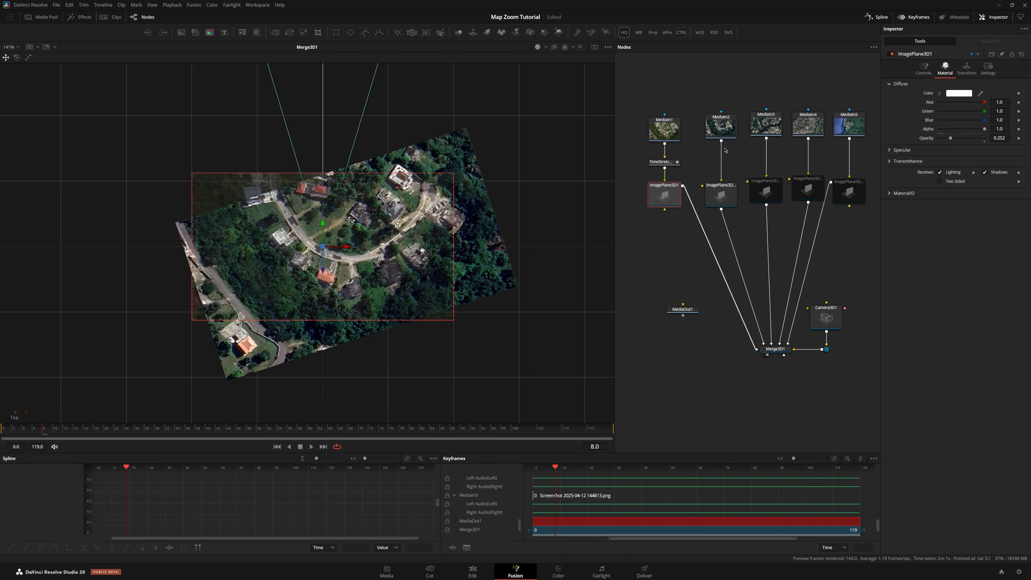
# Rearrange the node graph, moving the ImagePlane3D1_1 branch aside and shifting the remaining plane copies over
pyautogui.moveTo(718, 91)
pyautogui.mouseDown()
pyautogui.moveTo(731, 186)
pyautogui.moveTo(716, 82)
pyautogui.mouseUp()
pyautogui.moveTo(752, 167); pyautogui.dragTo(724, 170)
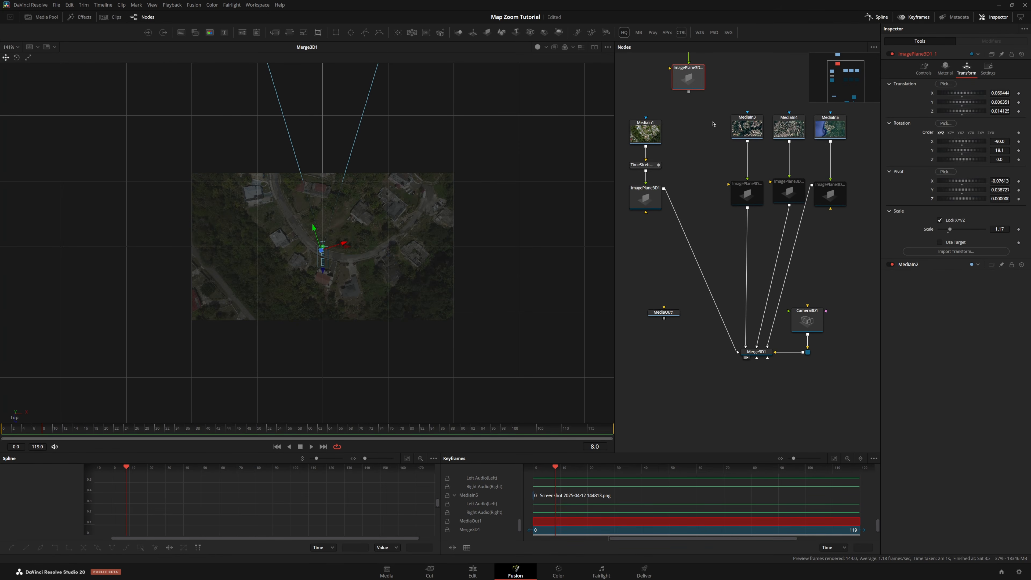
pyautogui.moveTo(712, 122); pyautogui.dragTo(873, 217)
pyautogui.moveTo(819, 198); pyautogui.dragTo(782, 209)
pyautogui.click(707, 211)
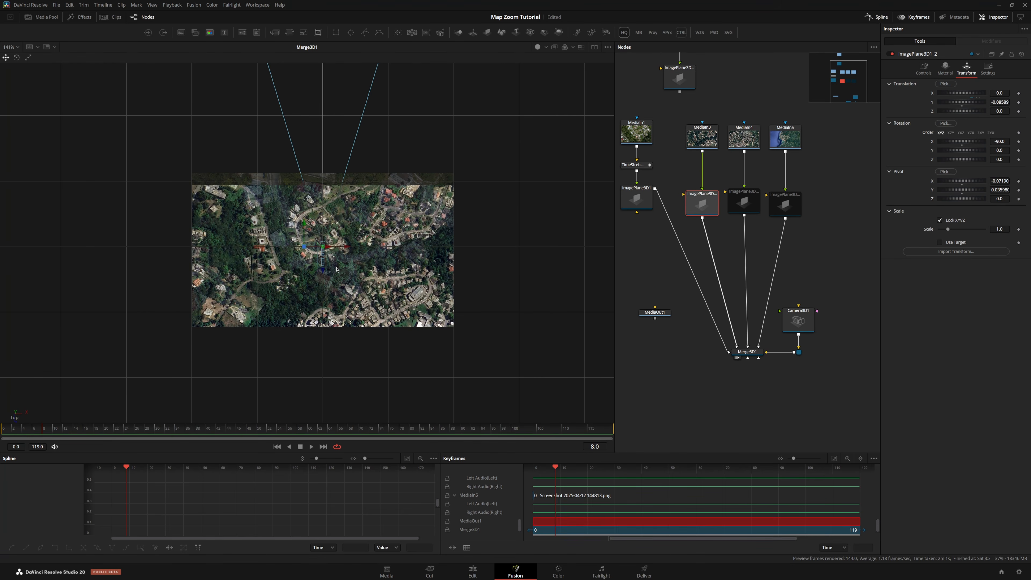
# Move ImagePlane3D1_2 in the Top view to align its roads with the base map image
pyautogui.scroll(7, 336, 268)
pyautogui.scroll(-5, 336, 270)
pyautogui.scroll(3, 336, 274)
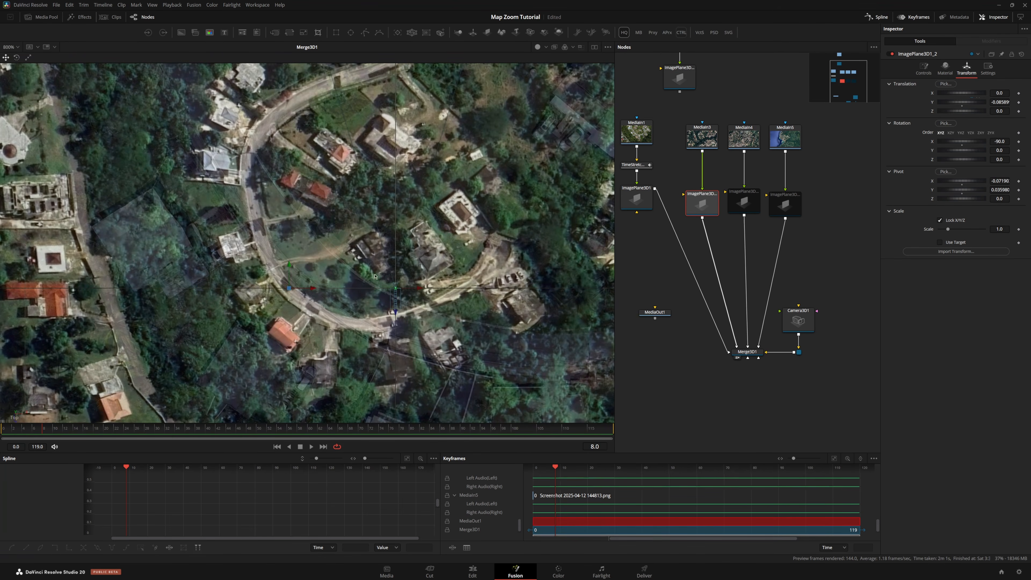
pyautogui.click(630, 199)
pyautogui.click(720, 212)
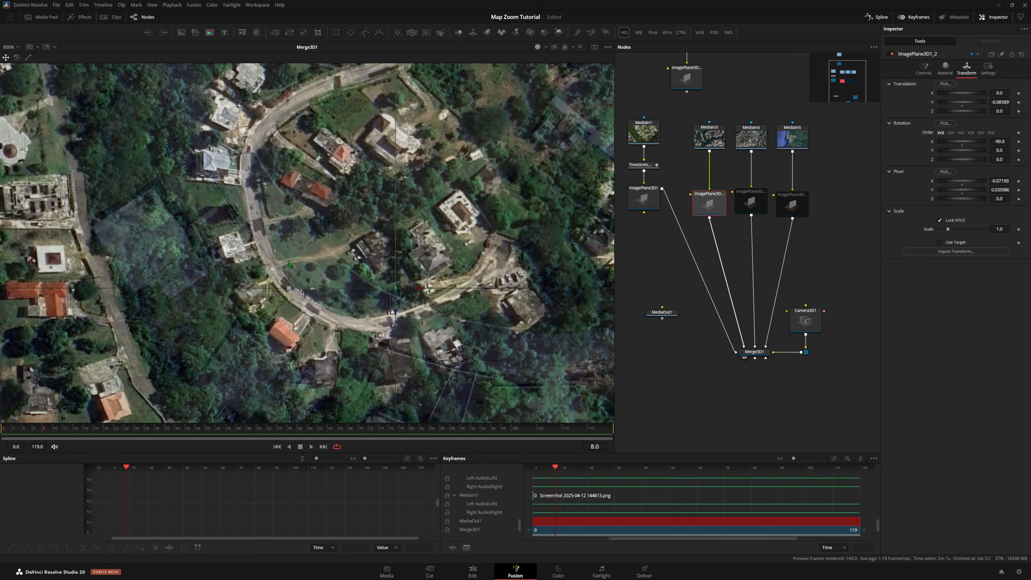
pyautogui.moveTo(301, 291); pyautogui.dragTo(385, 312)
pyautogui.scroll(-5, 390, 285)
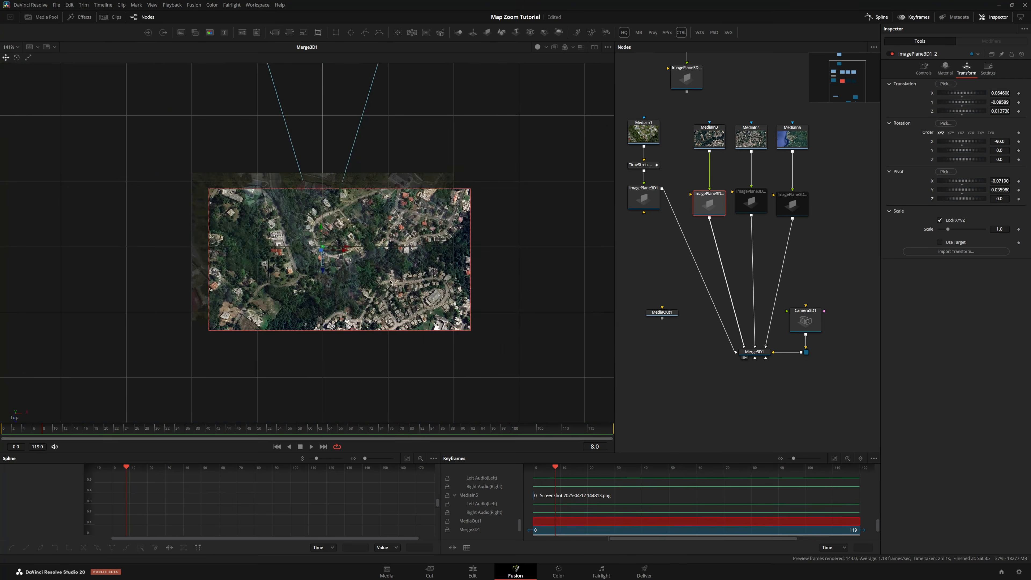
# Set ImagePlane3D1_2's Y rotation to 18.2 and scale it to about 3.34
pyautogui.scroll(1, 390, 282)
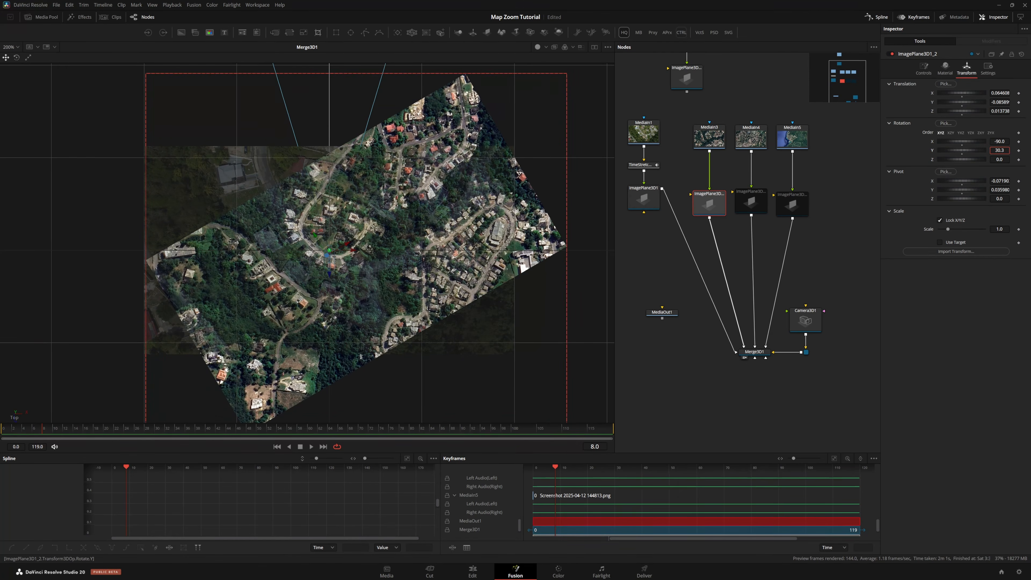
pyautogui.moveTo(948, 231); pyautogui.dragTo(970, 235)
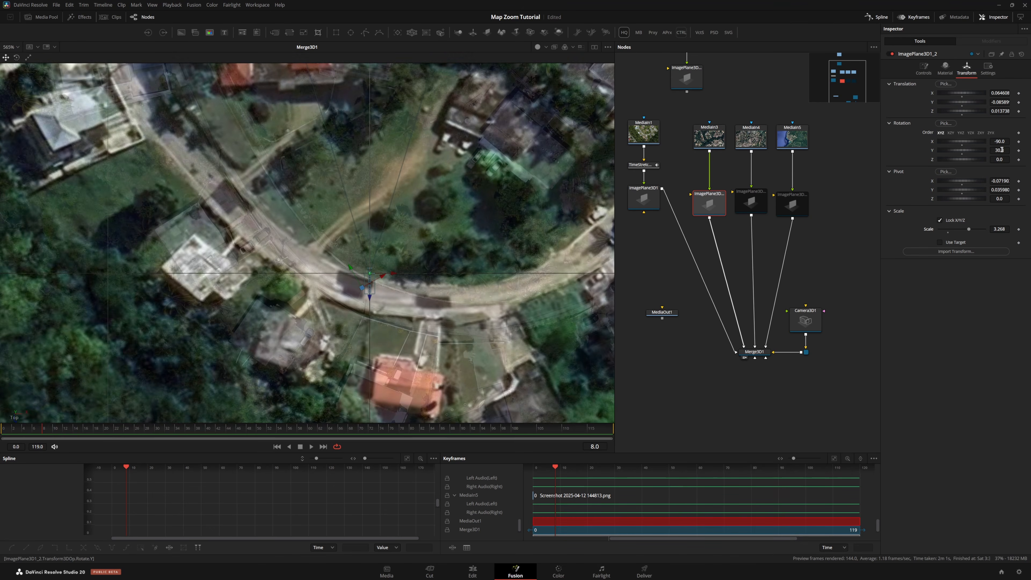
pyautogui.moveTo(1002, 150); pyautogui.dragTo(953, 150)
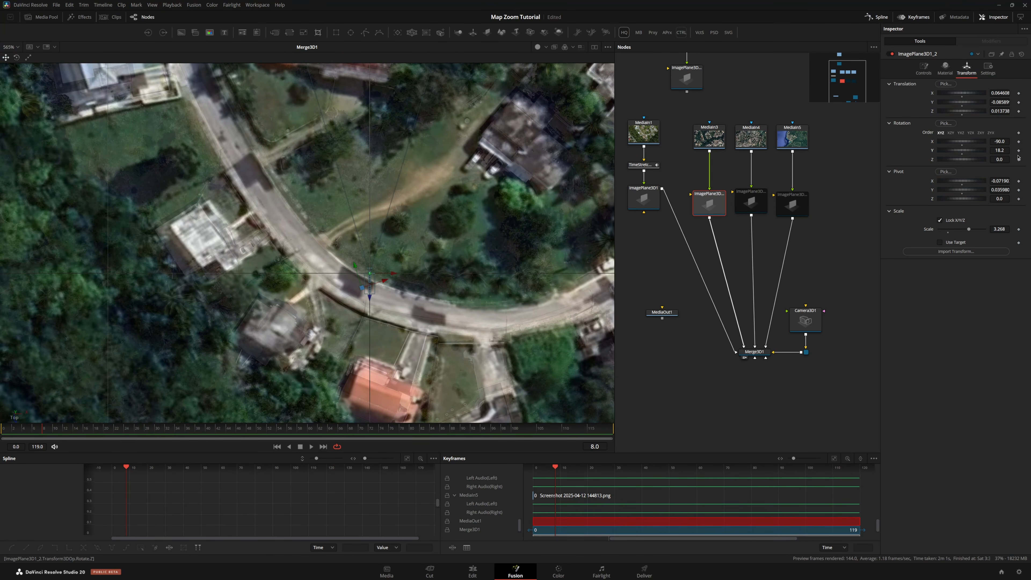
pyautogui.moveTo(999, 229); pyautogui.dragTo(1005, 229)
pyautogui.scroll(-5, 330, 251)
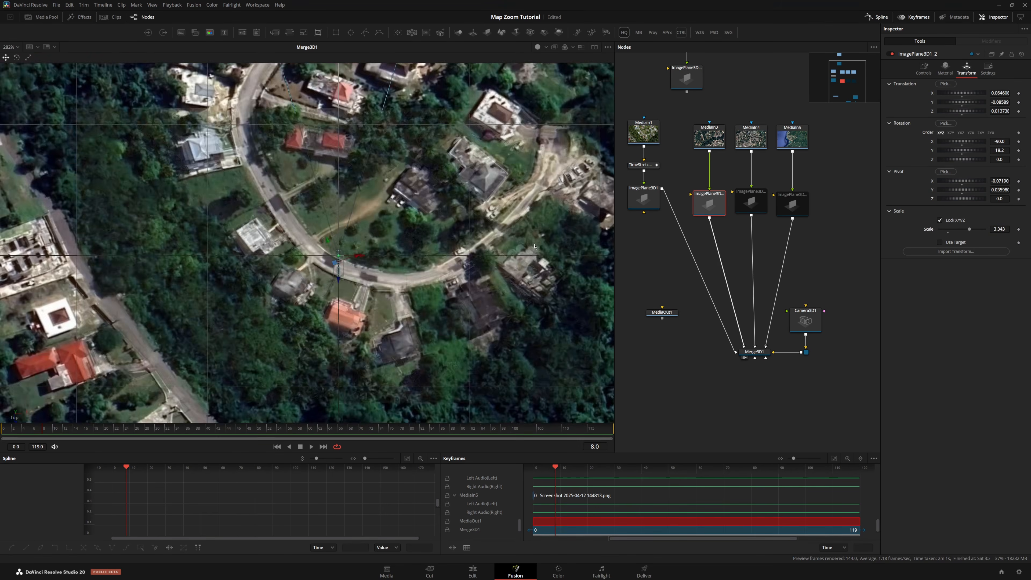
# Raise ImagePlane3D1's opacity to about 0.81 and disable the ImagePlane3D1 node
pyautogui.click(643, 198)
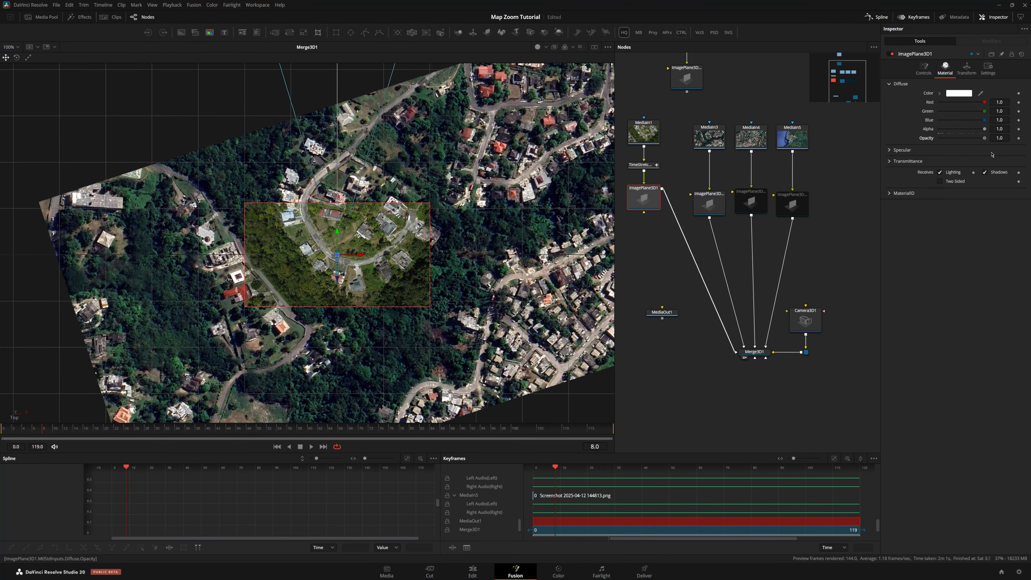
pyautogui.moveTo(977, 156)
pyautogui.mouseDown()
pyautogui.moveTo(956, 156)
pyautogui.moveTo(977, 152)
pyautogui.mouseUp()
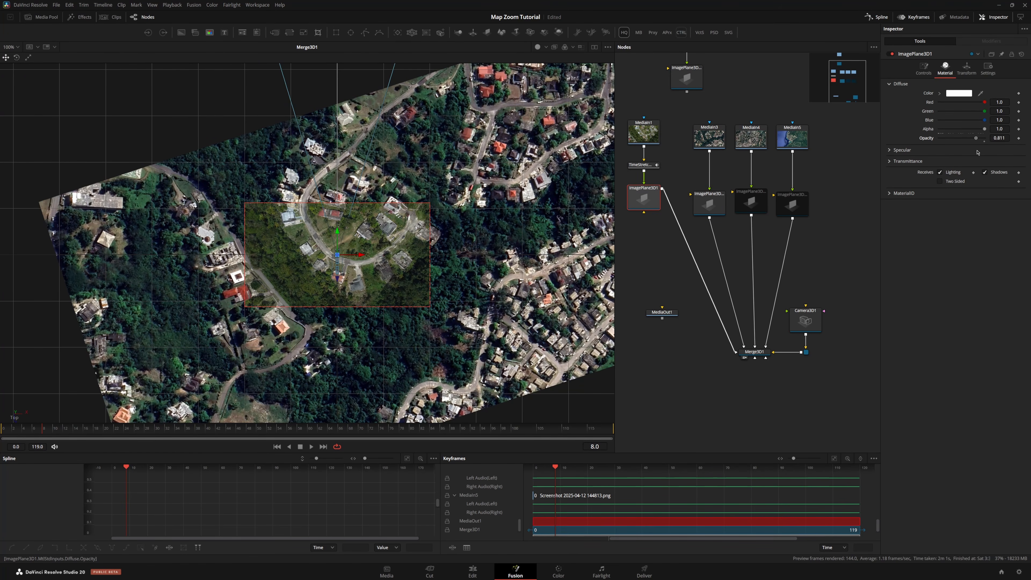
pyautogui.hotkey('ctrl', 'p')
# Split the viewer into a four-view layout and change its on-screen controls display
pyautogui.click(709, 204)
pyautogui.click(581, 47)
pyautogui.rightClick(401, 302)
pyautogui.moveTo(441, 368)
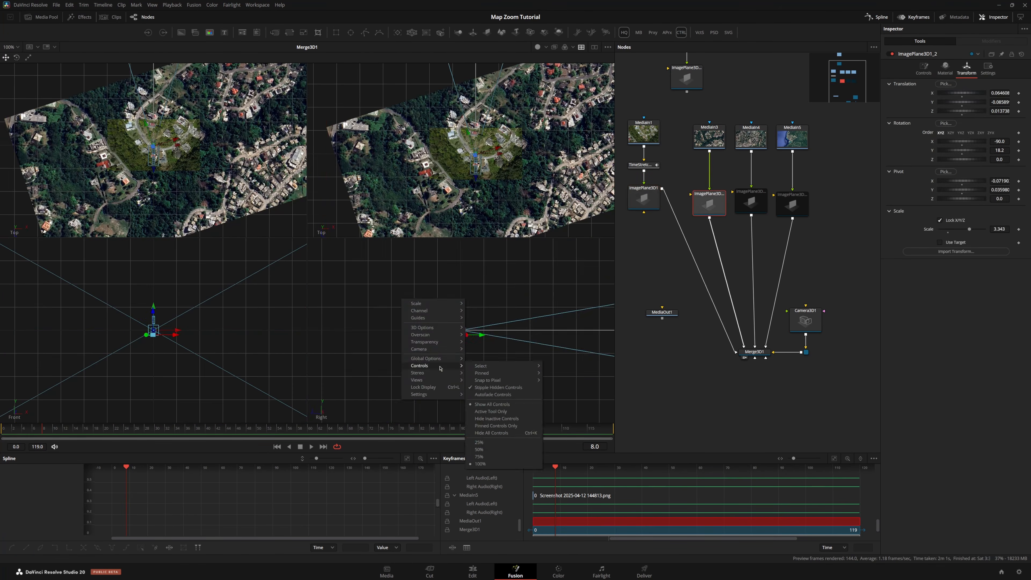
pyautogui.click(487, 368)
# Enable ImagePlane3D1_3 and disable the Camera3D1 node
pyautogui.click(750, 202)
pyautogui.hotkey('ctrl', 'p')
pyautogui.click(805, 321)
pyautogui.hotkey('ctrl', 'p')
pyautogui.click(751, 202)
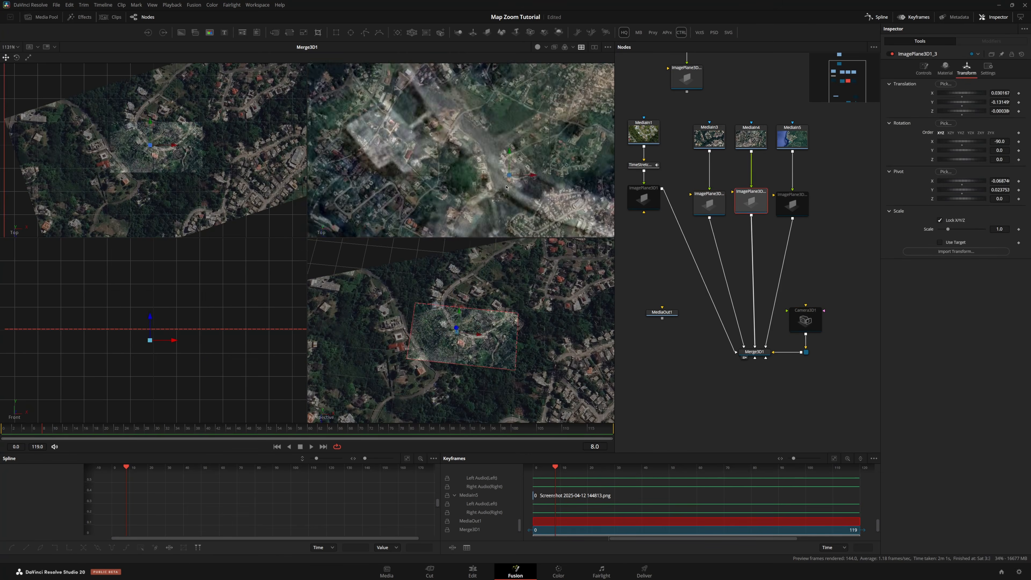
# Scale ImagePlane3D1_3 to about 5.0 and move it to match the map beneath
pyautogui.click(709, 204)
pyautogui.click(751, 202)
pyautogui.moveTo(947, 229); pyautogui.dragTo(984, 229)
pyautogui.scroll(-5, 458, 155)
pyautogui.moveTo(454, 154); pyautogui.dragTo(476, 153)
# Return to the two-viewer layout and show ImagePlane3D1_3 in the first viewer
pyautogui.click(581, 47)
pyautogui.click(751, 202)
pyautogui.press('1')
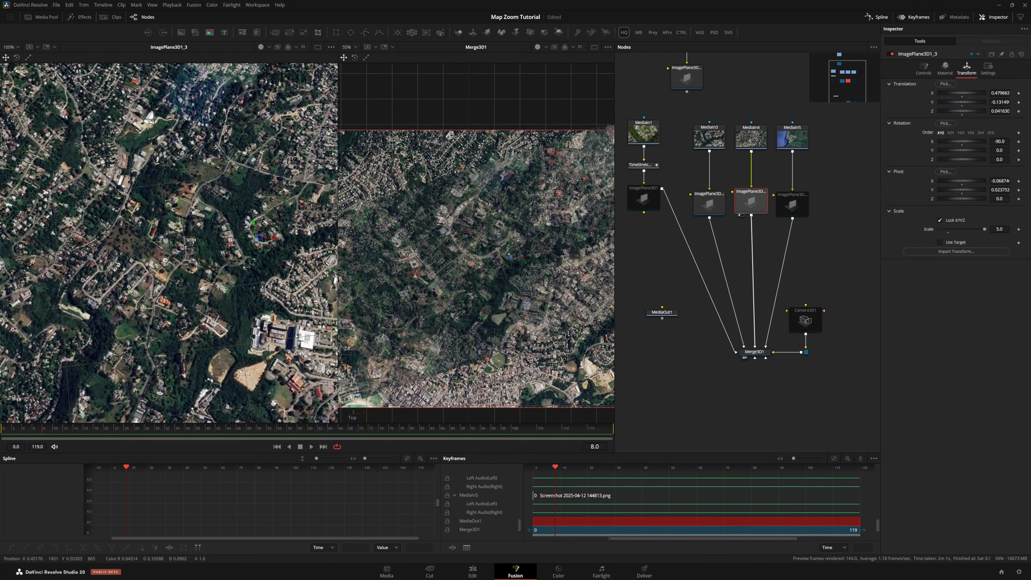
# Fine-tune ImagePlane3D1_3's position, scale and Y rotation
pyautogui.scroll(5, 475, 244)
pyautogui.moveTo(750, 202); pyautogui.dragTo(754, 201)
pyautogui.click(999, 93)
pyautogui.moveTo(966, 229); pyautogui.dragTo(1002, 229)
pyautogui.moveTo(999, 150); pyautogui.dragTo(969, 150)
# Disable ImagePlane3D1_2 and enable ImagePlane3D1_4
pyautogui.click(709, 204)
pyautogui.hotkey('ctrl', 'p')
pyautogui.click(754, 201)
pyautogui.click(945, 69)
pyautogui.click(792, 204)
pyautogui.hotkey('ctrl', 'p')
# Scale ImagePlane3D1_4 up to about 128
pyautogui.scroll(4, 469, 339)
pyautogui.scroll(-5, 469, 340)
pyautogui.doubleClick(999, 229)
pyautogui.write('100')
pyautogui.click(792, 204)
pyautogui.moveTo(962, 229); pyautogui.dragTo(954, 229)
pyautogui.scroll(-8, 479, 260)
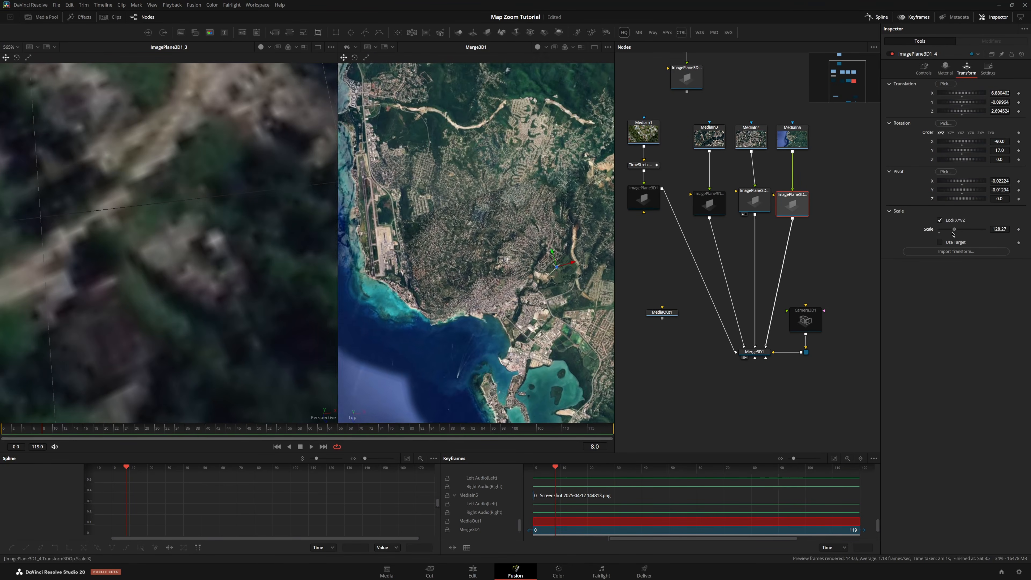
# Lower ImagePlane3D1_3's material opacity
pyautogui.scroll(3, 478, 260)
pyautogui.click(754, 201)
pyautogui.moveTo(974, 138); pyautogui.dragTo(952, 138)
# Move the MediaOut1 and Camera3D1 nodes aside in the node graph
pyautogui.moveTo(662, 313); pyautogui.dragTo(707, 428)
pyautogui.moveTo(805, 321); pyautogui.dragTo(836, 291)
# Adjust ImagePlane3D1_4's Y rotation to about 17.08
pyautogui.click(792, 204)
pyautogui.moveTo(999, 150); pyautogui.dragTo(1000, 150)
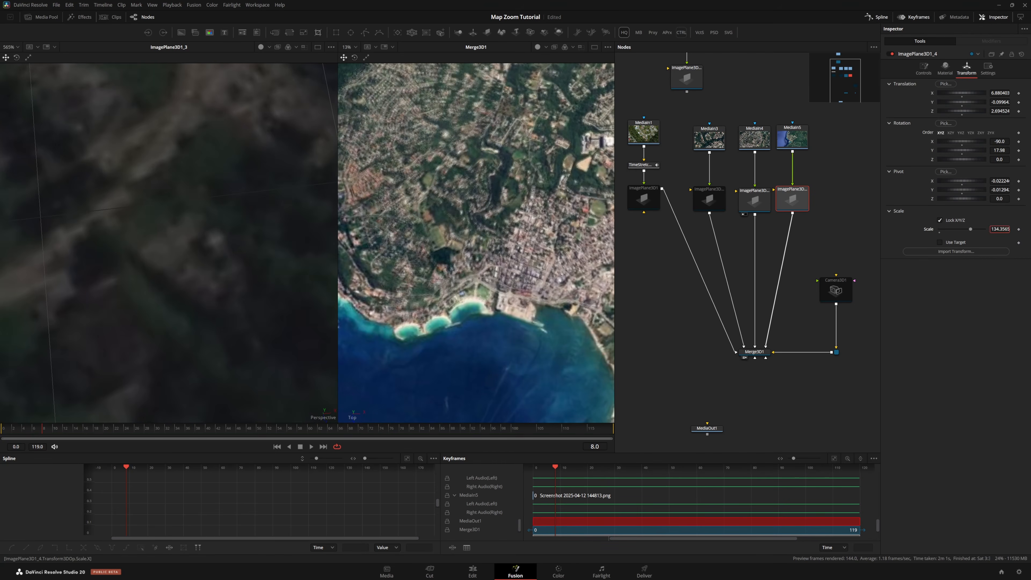
# Set ImagePlane3D1_4's scale to about 136 and its Y rotation to about 18.03
pyautogui.moveTo(999, 229); pyautogui.dragTo(1000, 229)
pyautogui.moveTo(999, 150); pyautogui.dragTo(1001, 150)
pyautogui.moveTo(999, 229); pyautogui.dragTo(1003, 229)
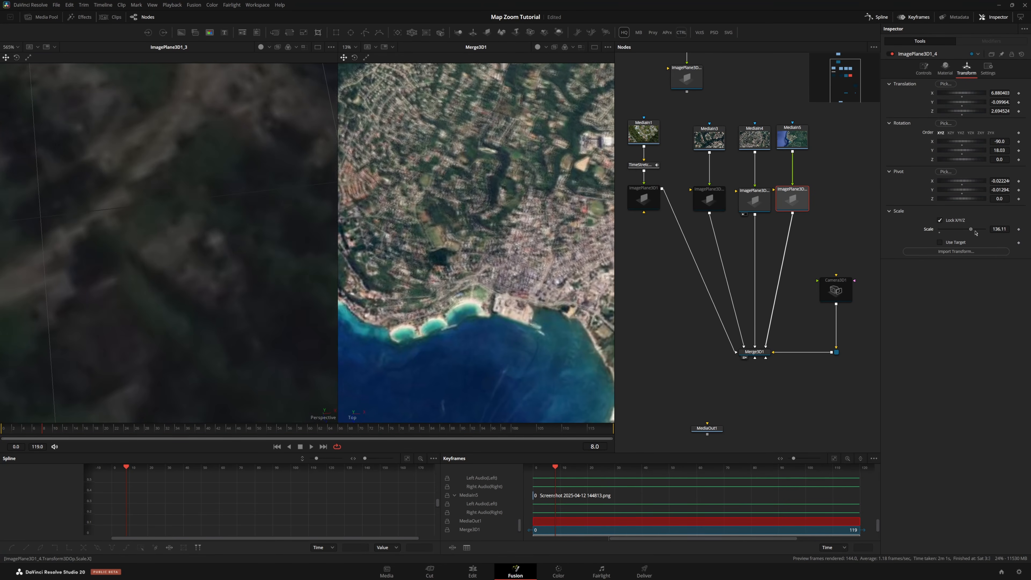
# Review the image planes' material settings and orbit and zoom the 3D viewers around the layered map
pyautogui.click(754, 201)
pyautogui.moveTo(949, 138)
pyautogui.mouseDown()
pyautogui.moveTo(972, 150)
pyautogui.moveTo(948, 154)
pyautogui.mouseUp()
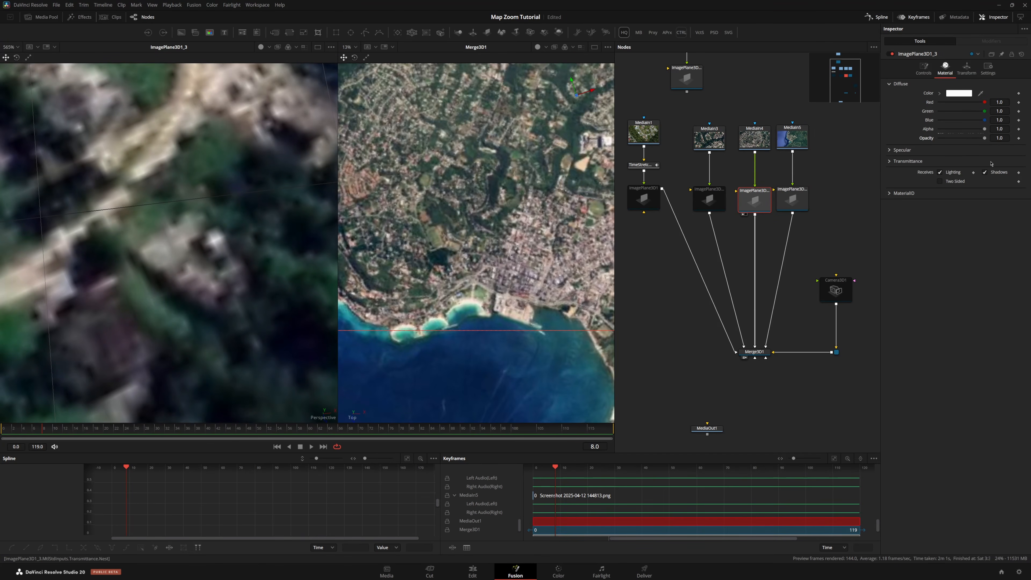
pyautogui.click(792, 199)
pyautogui.click(944, 70)
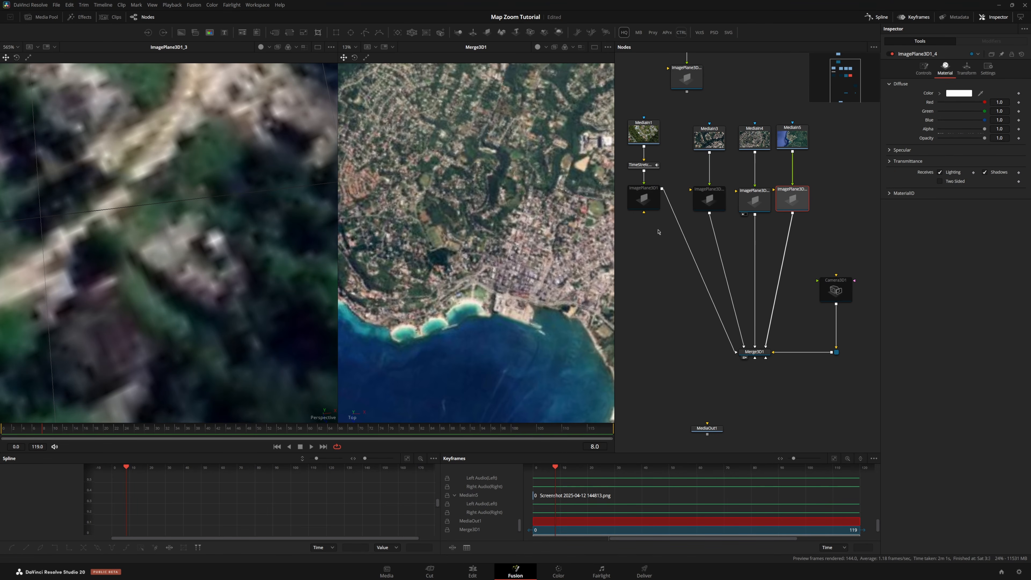
pyautogui.moveTo(636, 244); pyautogui.dragTo(714, 195)
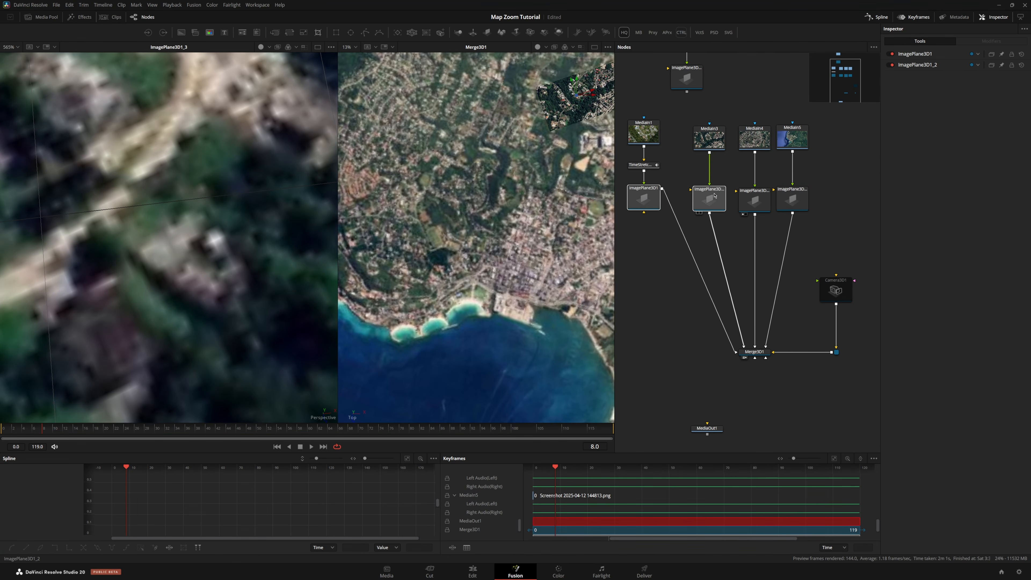
pyautogui.click(740, 353)
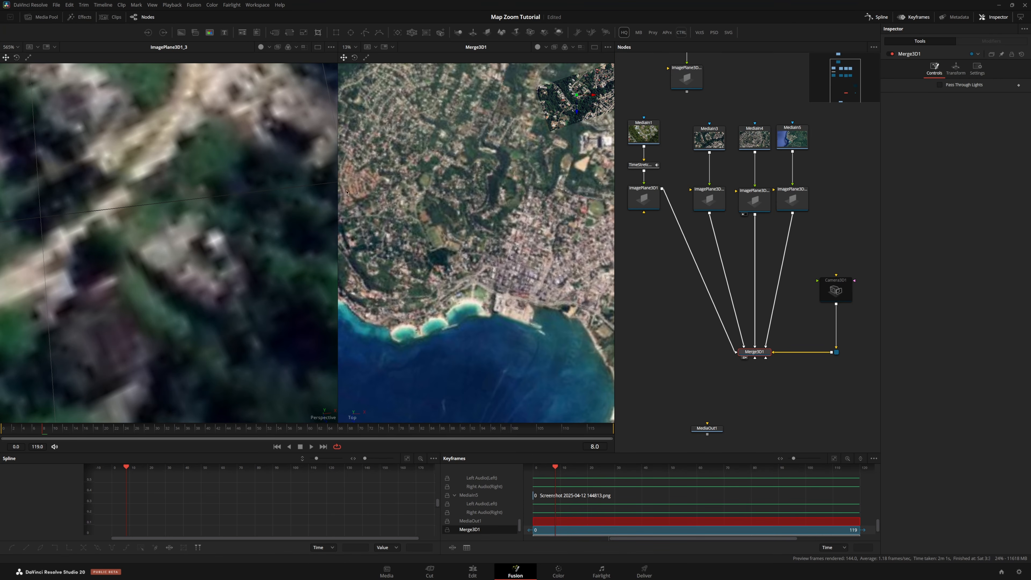
pyautogui.scroll(-15, 238, 186)
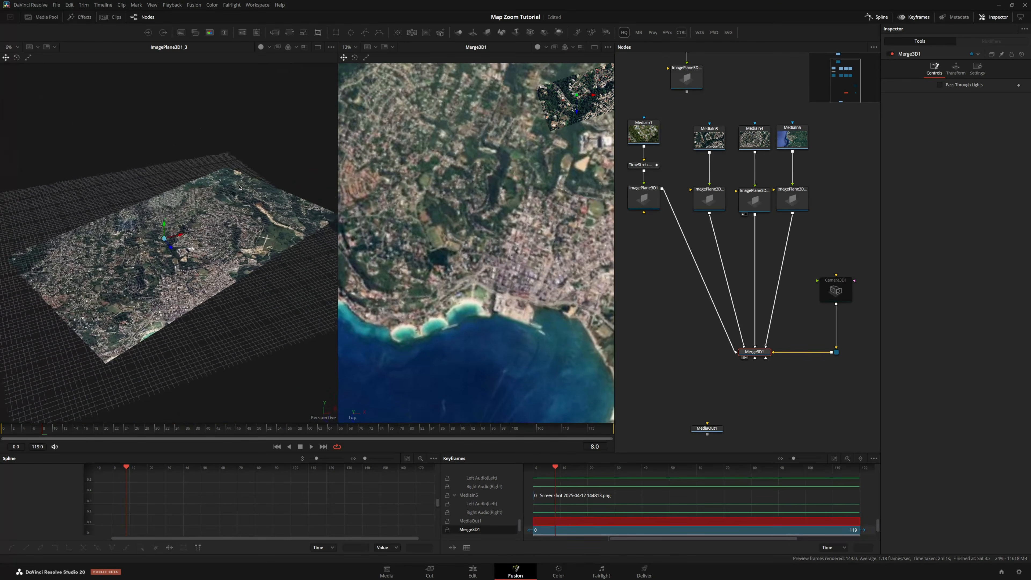
pyautogui.moveTo(239, 186); pyautogui.dragTo(257, 161)
pyautogui.moveTo(197, 245); pyautogui.dragTo(301, 274)
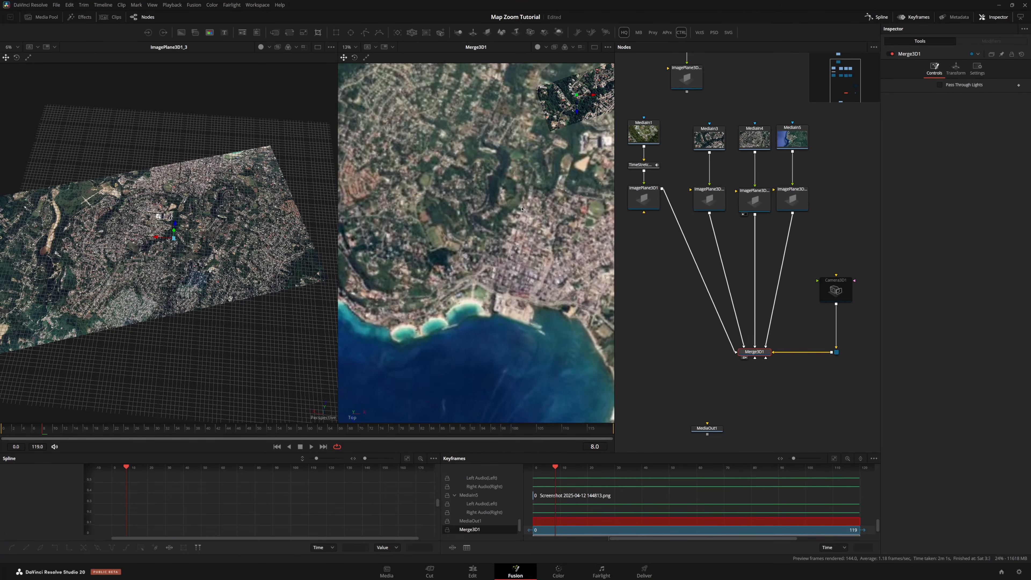
pyautogui.scroll(-8, 571, 131)
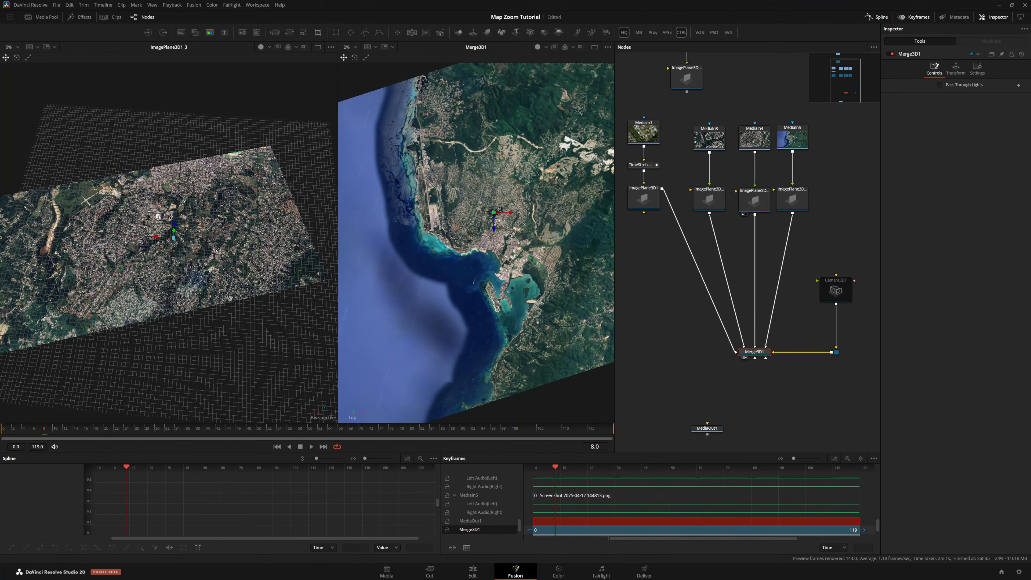
pyautogui.scroll(2, 597, 228)
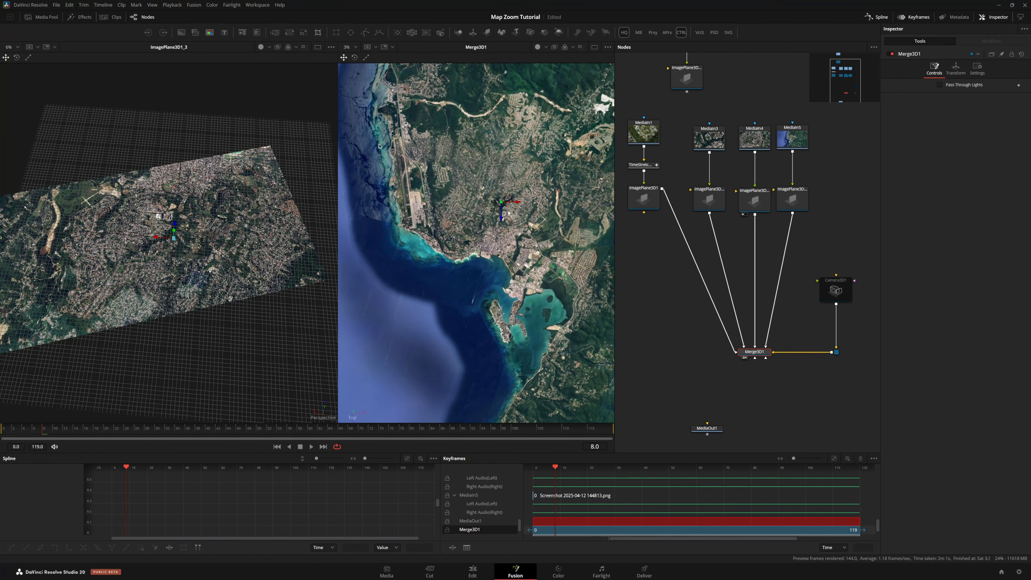
pyautogui.scroll(-4, 480, 235)
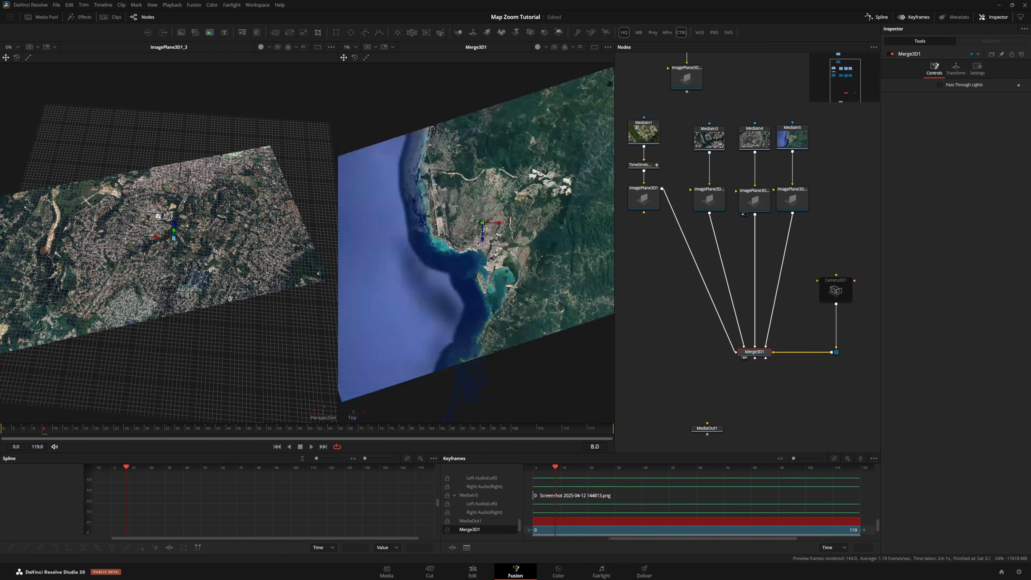
# Rotate Camera3D1 to -90 degrees on X so it points down at the map
pyautogui.click(827, 288)
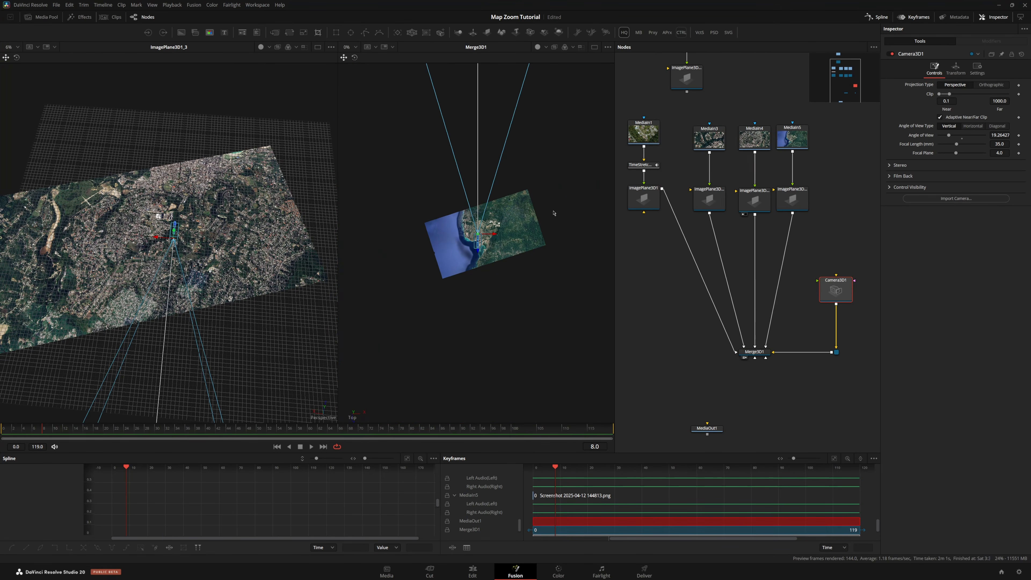
pyautogui.moveTo(555, 213); pyautogui.dragTo(583, 220)
pyautogui.moveTo(211, 248); pyautogui.dragTo(307, 205)
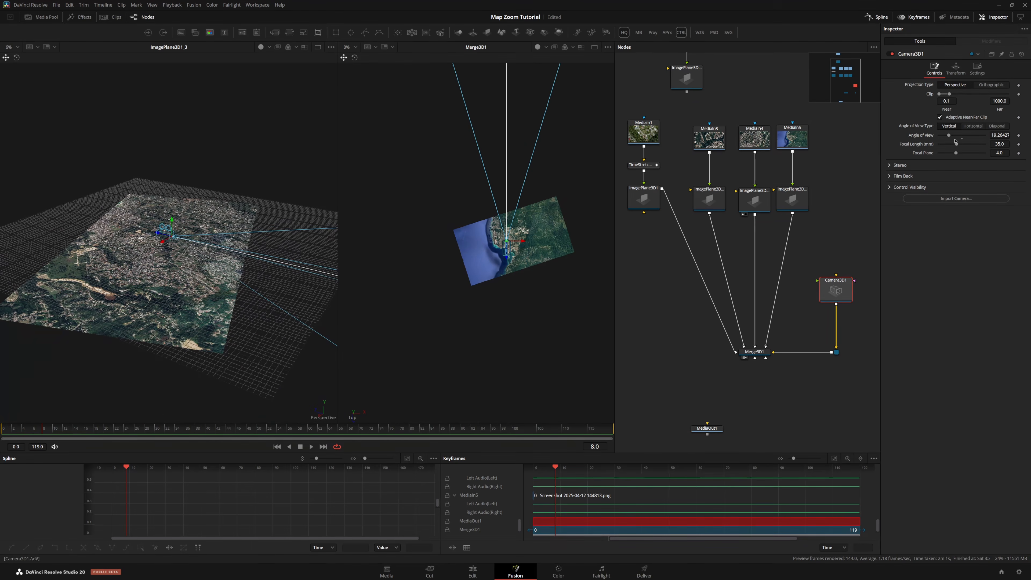
pyautogui.click(956, 69)
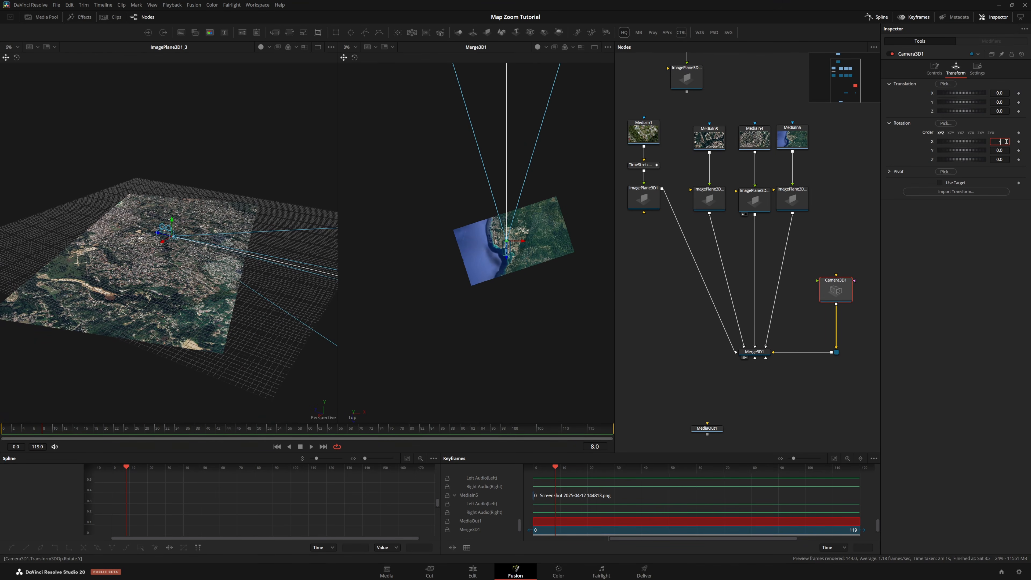
pyautogui.press('Tab')
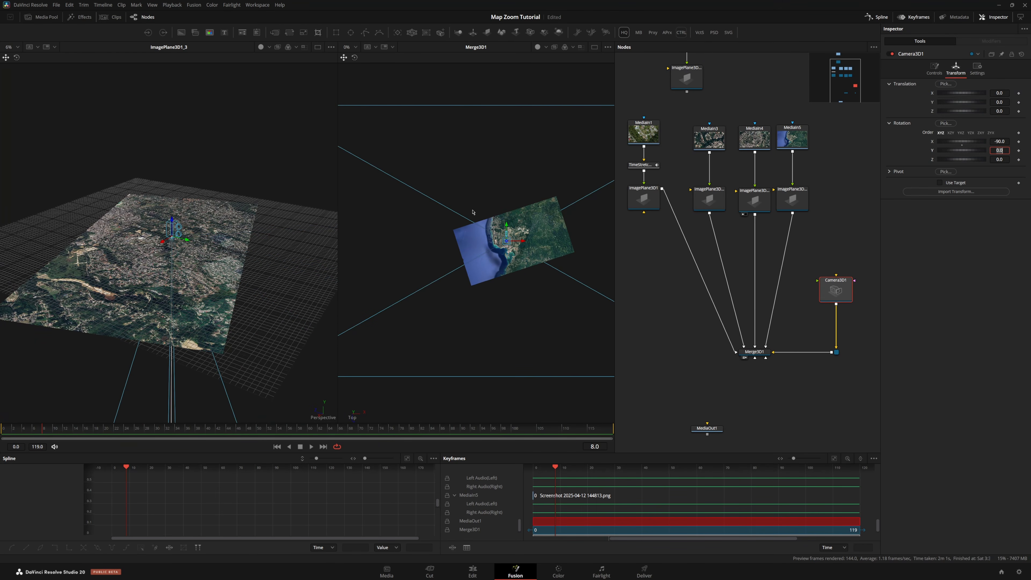
# Add a Renderer3D node after Merge3D1 and show it in the second viewer
pyautogui.click(754, 352)
pyautogui.click(558, 32)
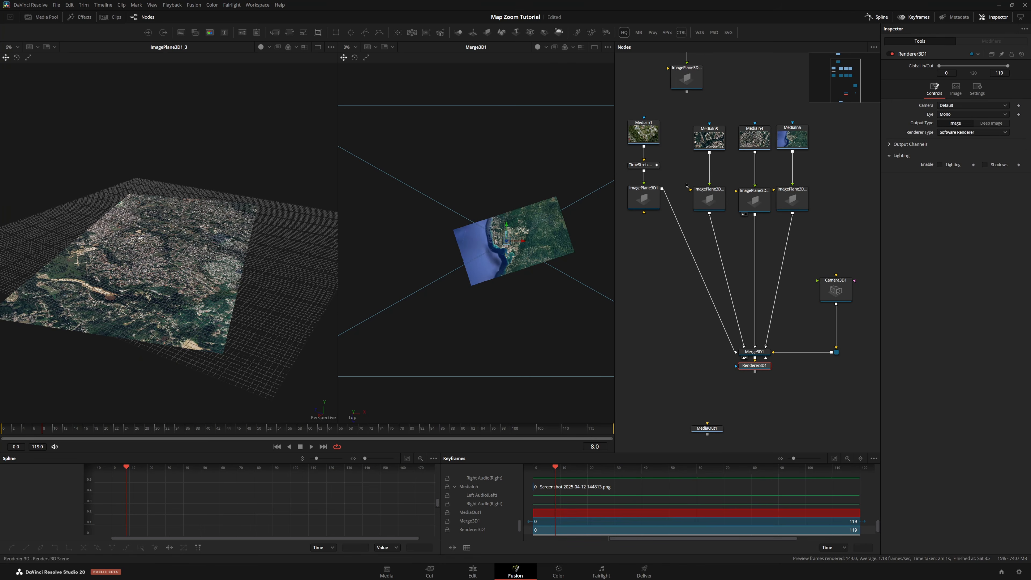
pyautogui.moveTo(766, 366); pyautogui.dragTo(766, 391)
pyautogui.press('2')
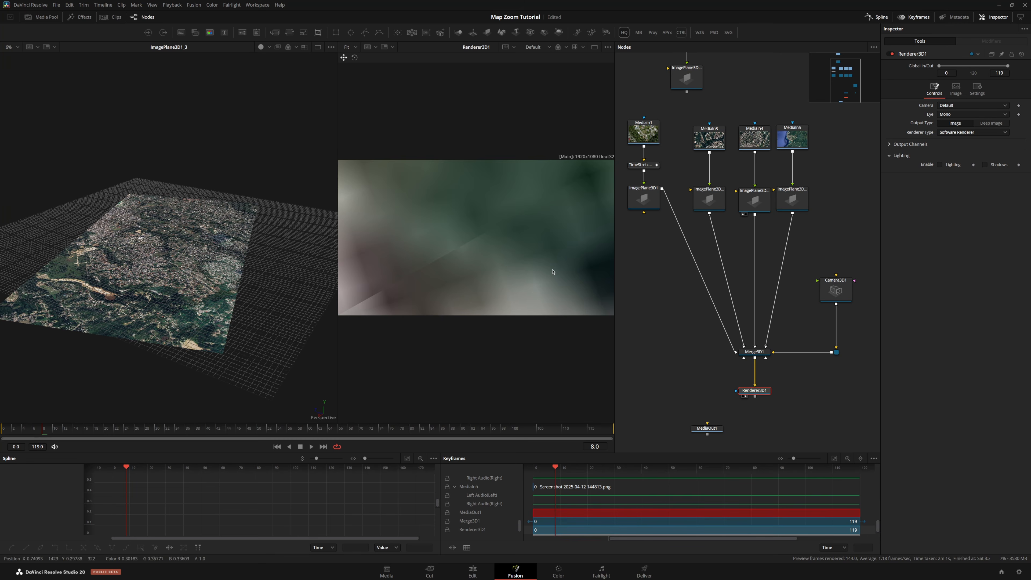
# Show Merge3D1 in the first viewer and adjust the zoom and orbit of both viewers
pyautogui.scroll(-3, 502, 256)
pyautogui.click(754, 352)
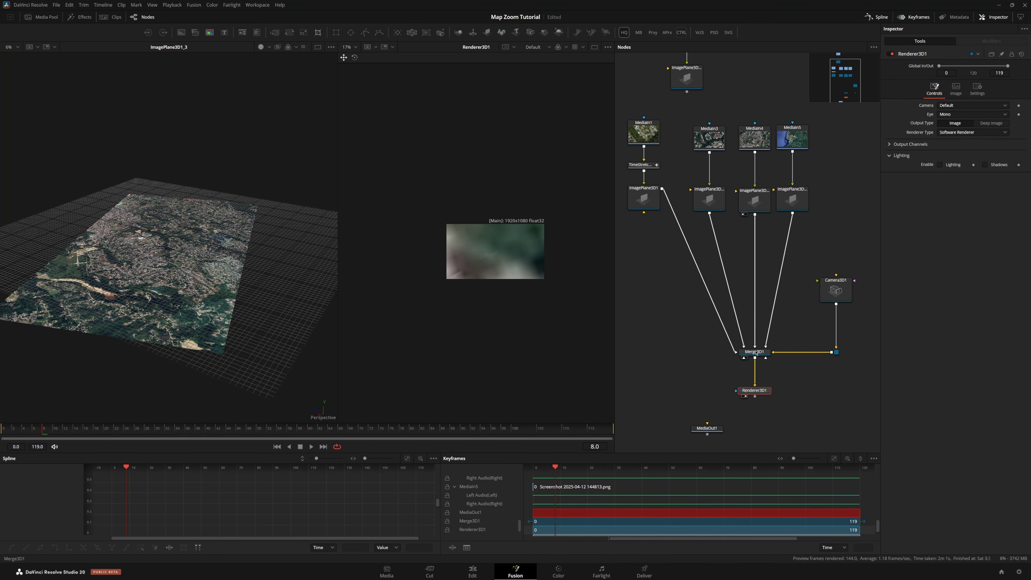
pyautogui.press('1')
pyautogui.moveTo(152, 220); pyautogui.dragTo(274, 212)
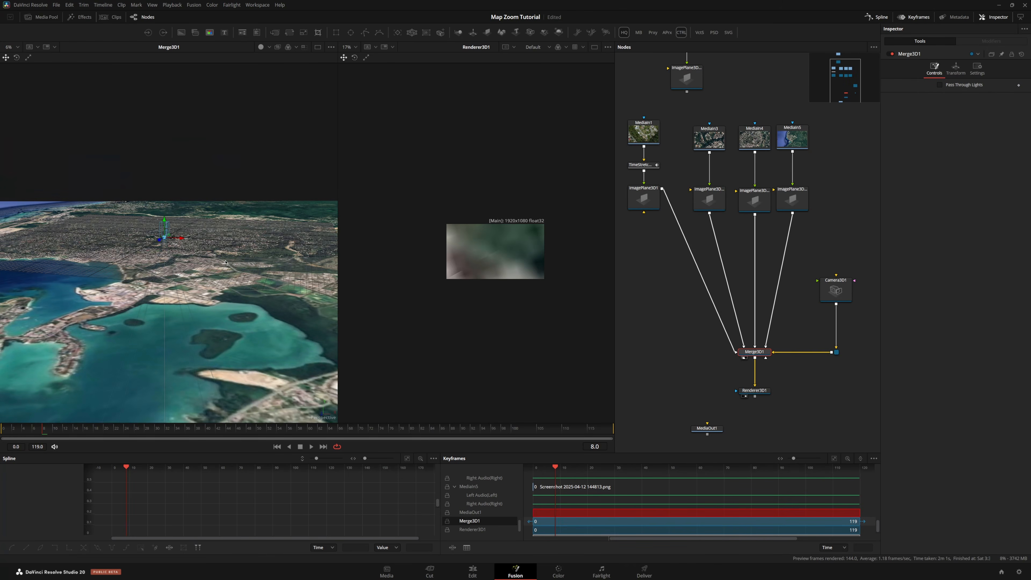
pyautogui.moveTo(526, 263); pyautogui.dragTo(465, 264)
pyautogui.scroll(3, 465, 264)
pyautogui.scroll(2, 465, 265)
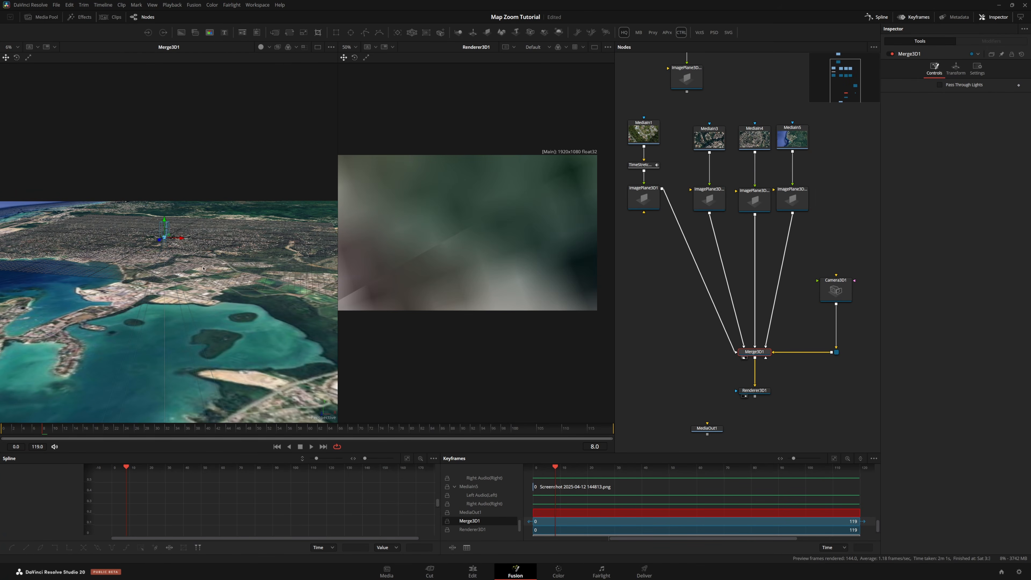
pyautogui.scroll(-5, 202, 233)
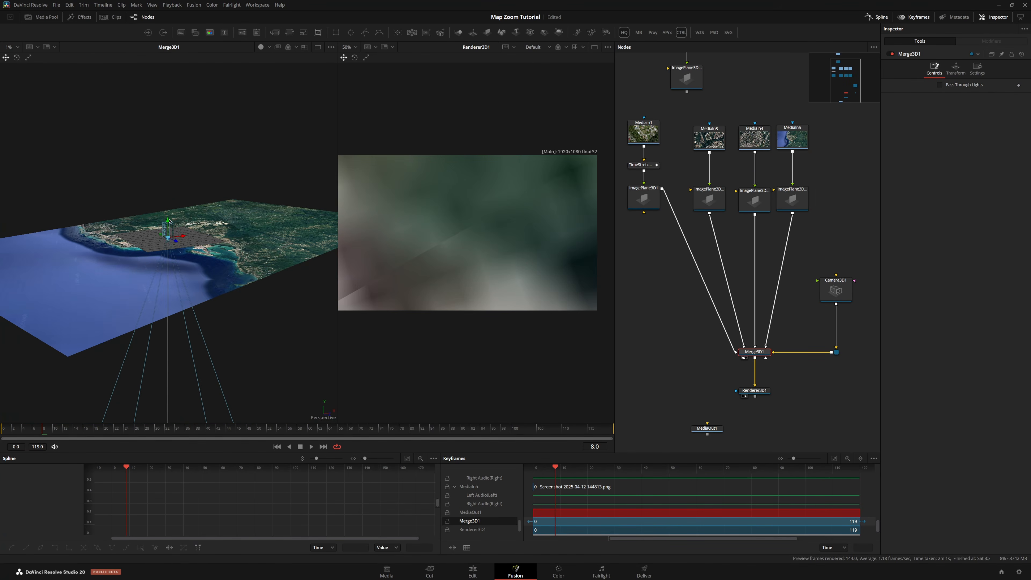
pyautogui.moveTo(169, 221); pyautogui.dragTo(168, 102)
pyautogui.hotkey('ctrl', 'z')
pyautogui.click(836, 290)
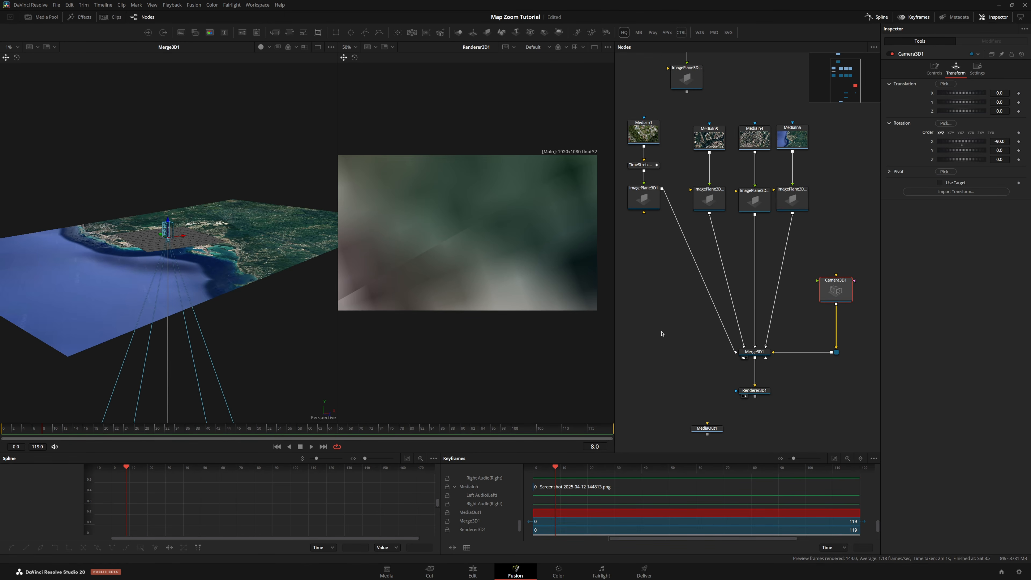
pyautogui.click(754, 351)
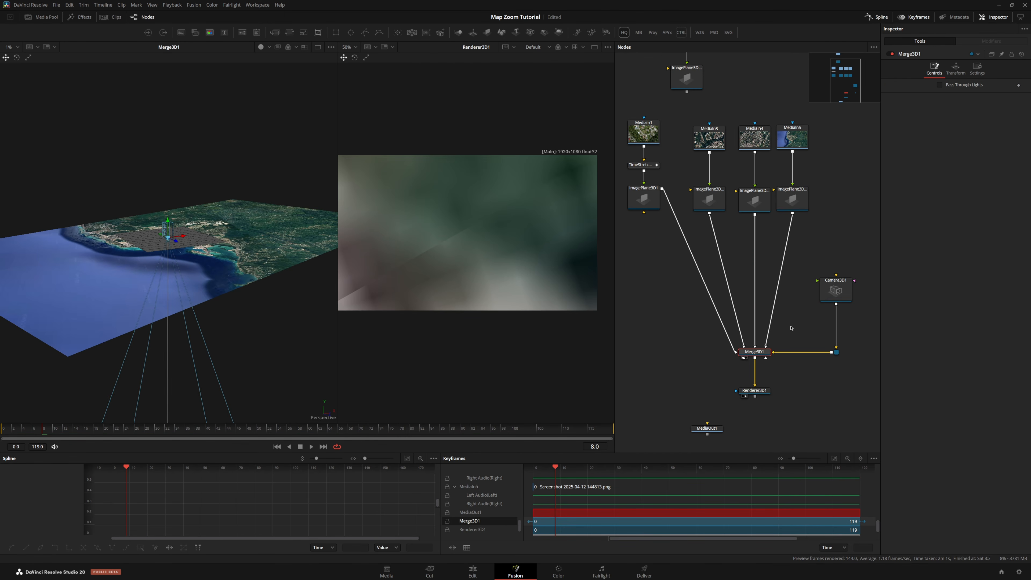
# Raise Camera3D1 above the map to a Y translation of about 46.8
pyautogui.click(836, 289)
pyautogui.moveTo(167, 220); pyautogui.dragTo(167, 65)
pyautogui.scroll(3, 224, 198)
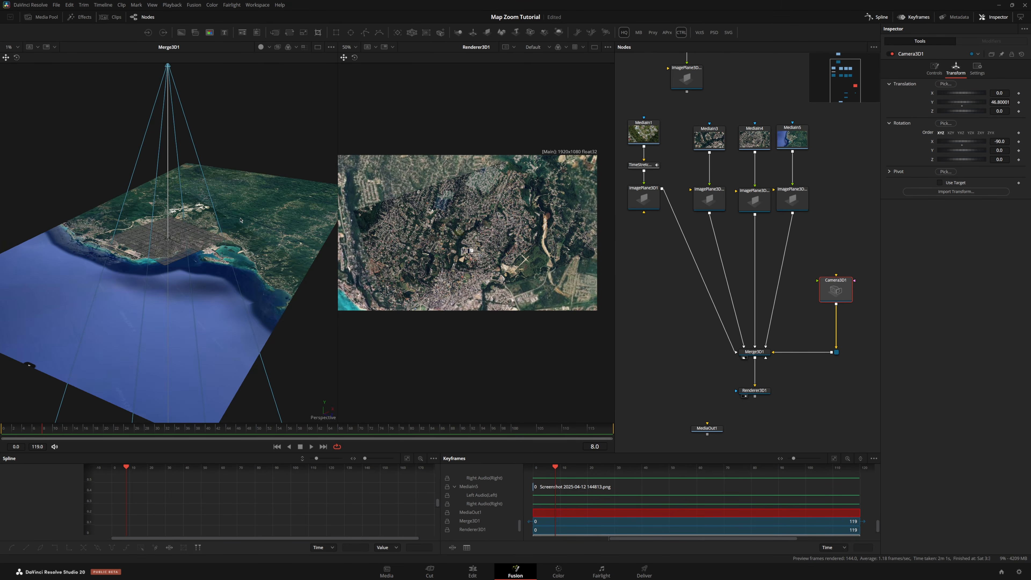
pyautogui.scroll(3, 178, 267)
pyautogui.scroll(2, 178, 267)
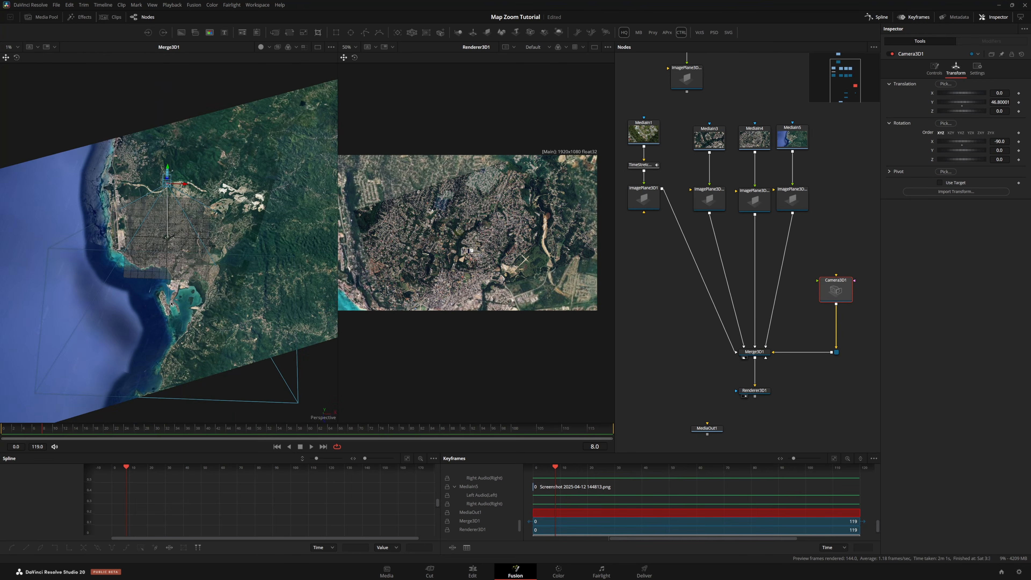
pyautogui.scroll(5, 492, 254)
pyautogui.scroll(5, 491, 254)
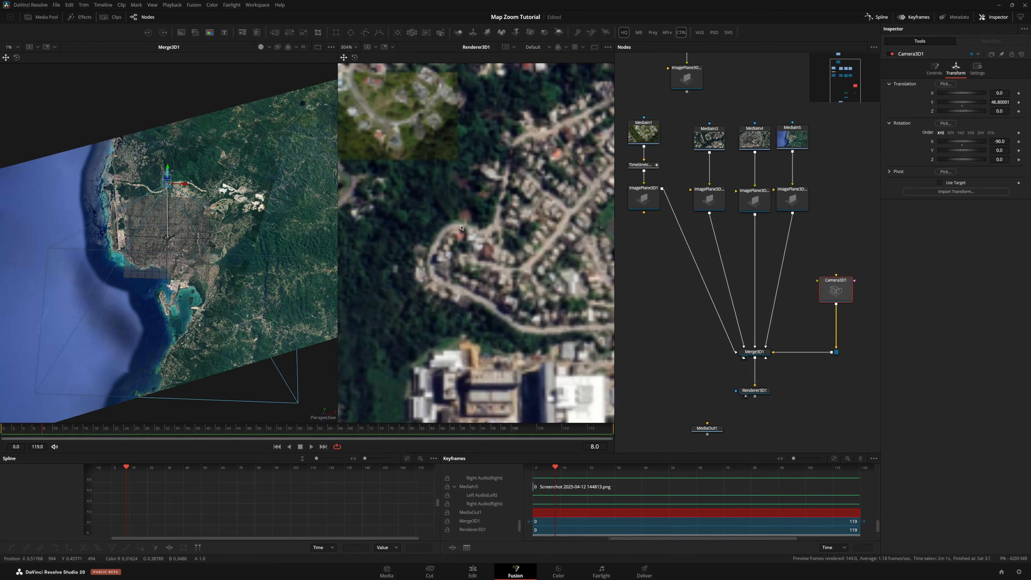
# Enable Show Matte Objects in the Merge3D1 viewer's 3D options
pyautogui.rightClick(154, 246)
pyautogui.moveTo(185, 314)
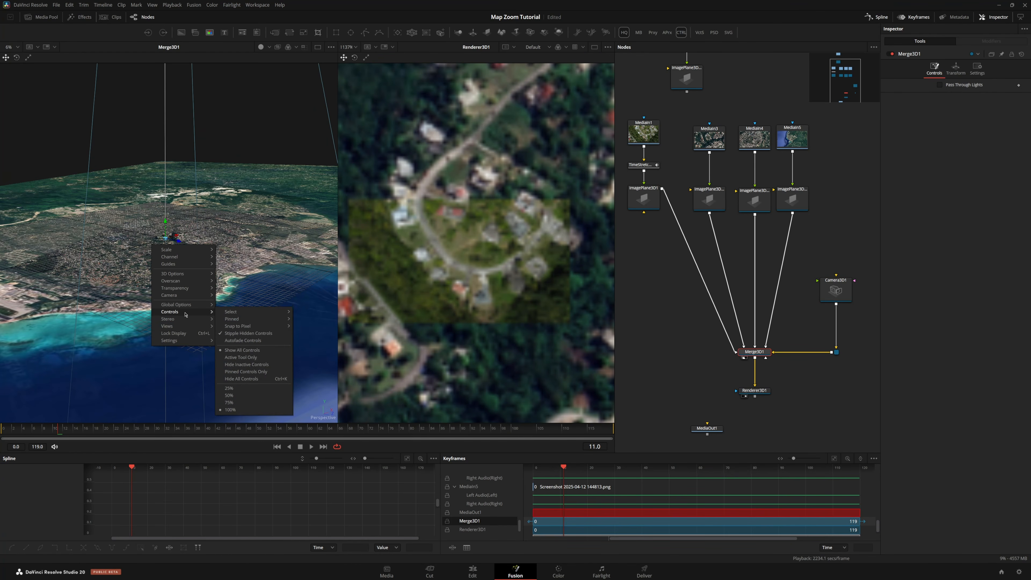
pyautogui.moveTo(183, 275)
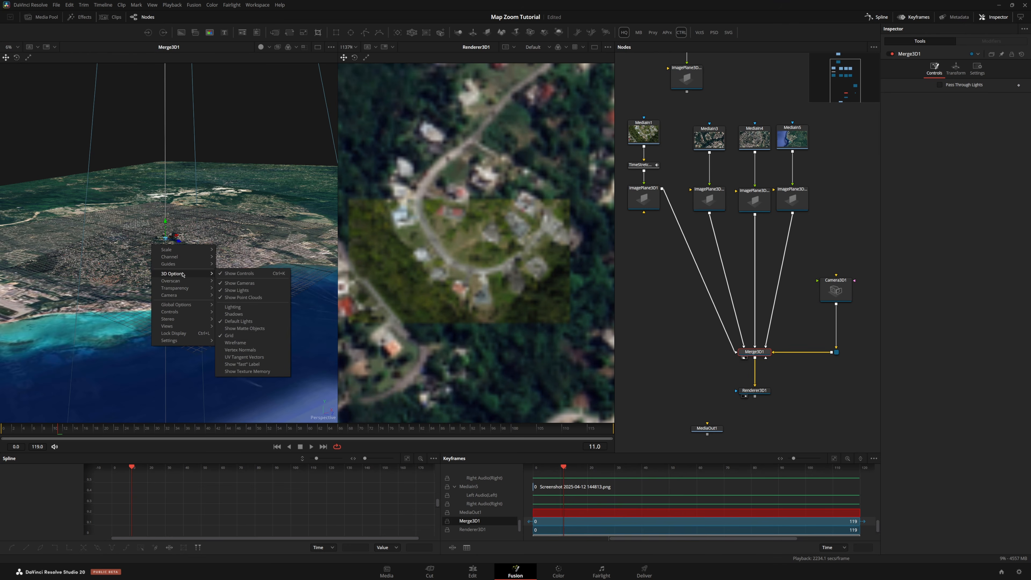
pyautogui.click(251, 328)
pyautogui.scroll(8, 252, 328)
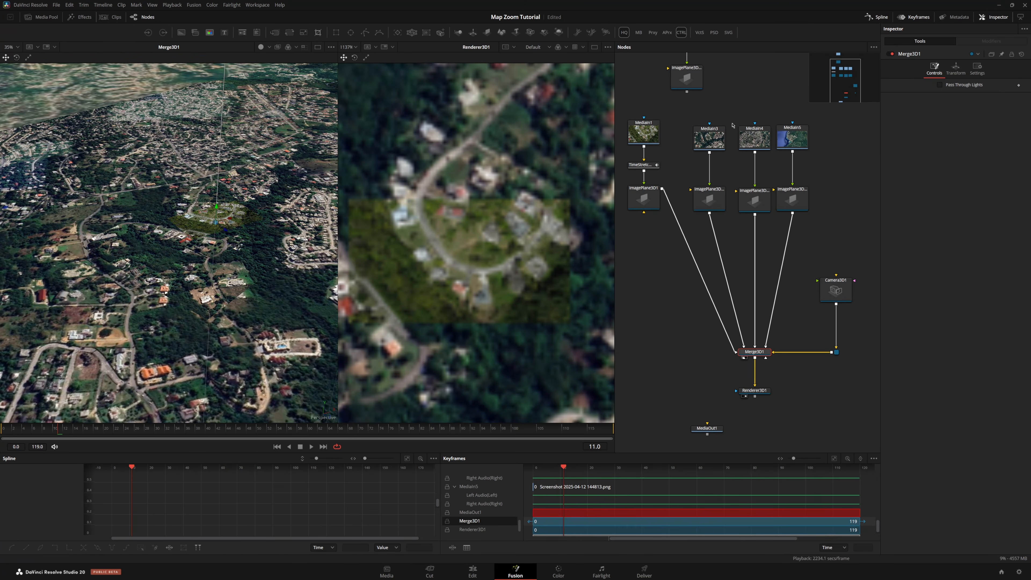
# Set ImagePlane3D1's Y translation to 0 and ImagePlane3D1_2's Y translation to -0.05
pyautogui.click(650, 197)
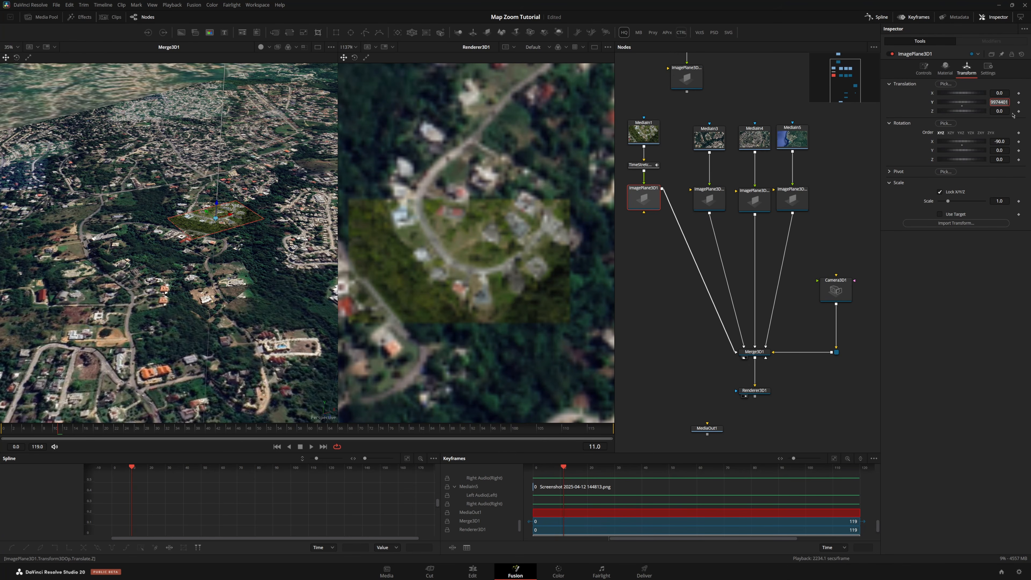
pyautogui.press('Tab')
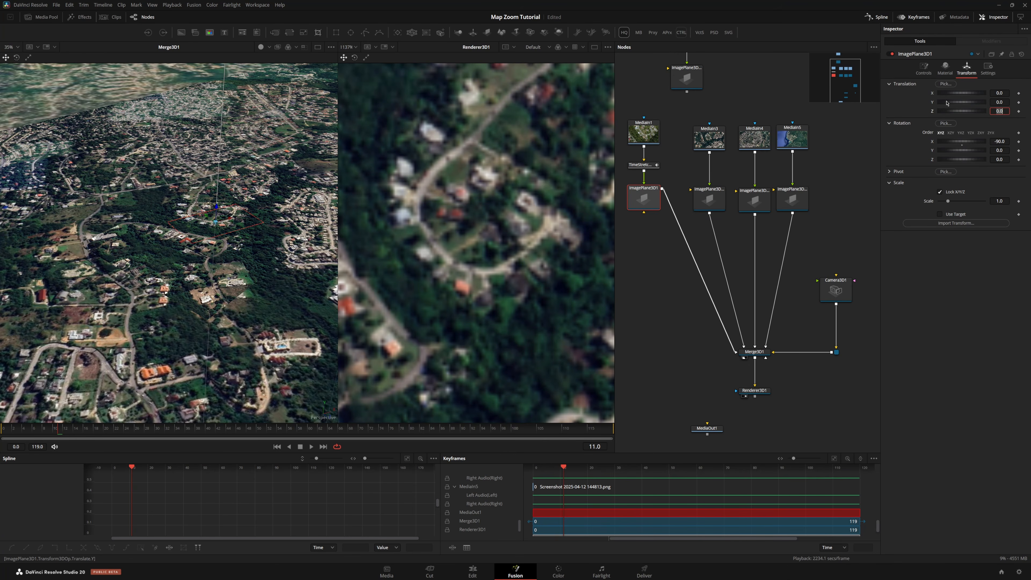
pyautogui.click(709, 199)
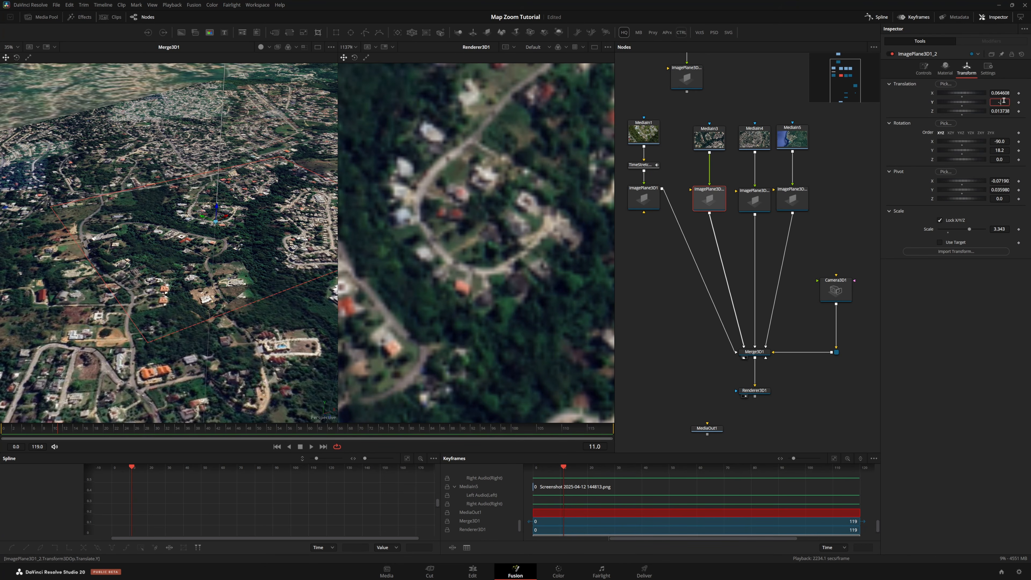
pyautogui.click(999, 102)
pyautogui.write('-0.05')
pyautogui.press('Return')
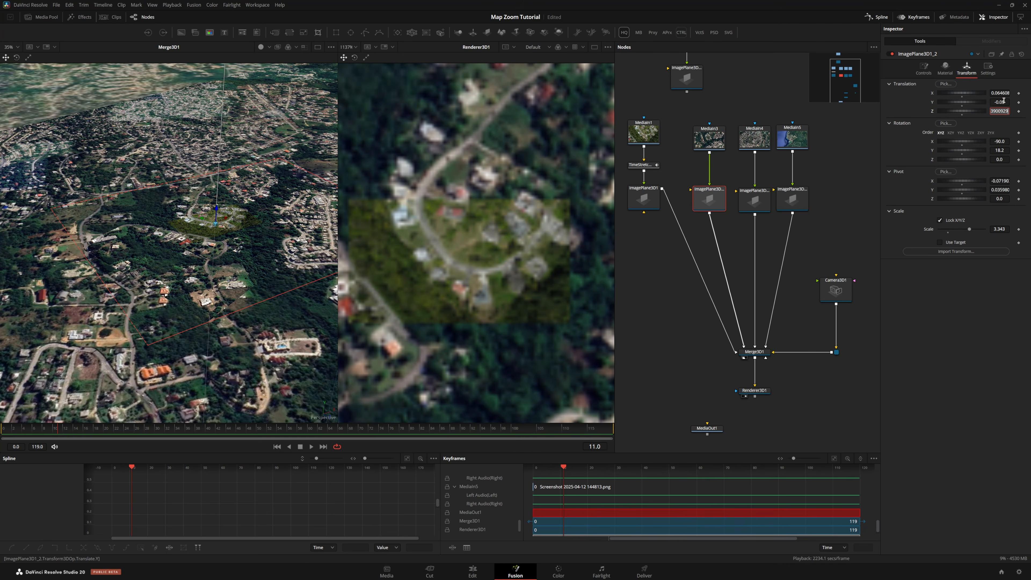
# Set ImagePlane3D1_3's Y translation to -0.08 and ImagePlane3D1_4's Y translation to -0.1
pyautogui.click(755, 199)
pyautogui.click(967, 67)
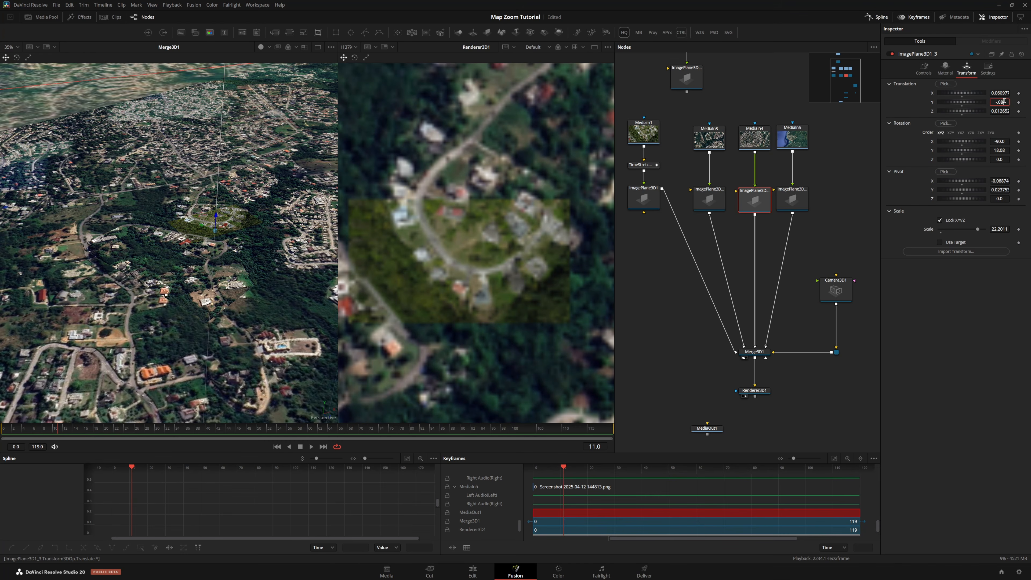
pyautogui.click(1004, 102)
pyautogui.write('-.08')
pyautogui.press('Return')
pyautogui.click(792, 198)
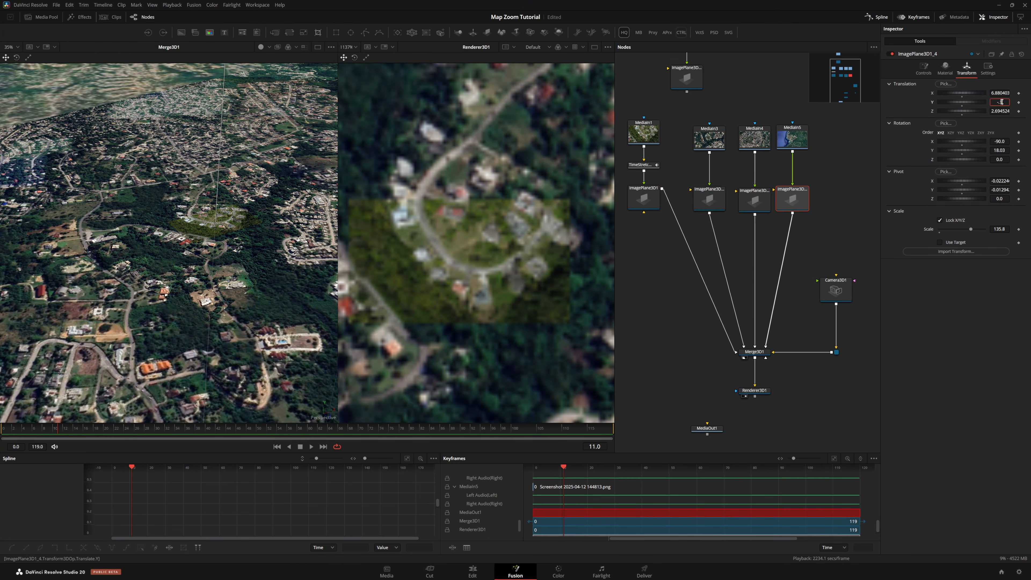
pyautogui.press('Tab')
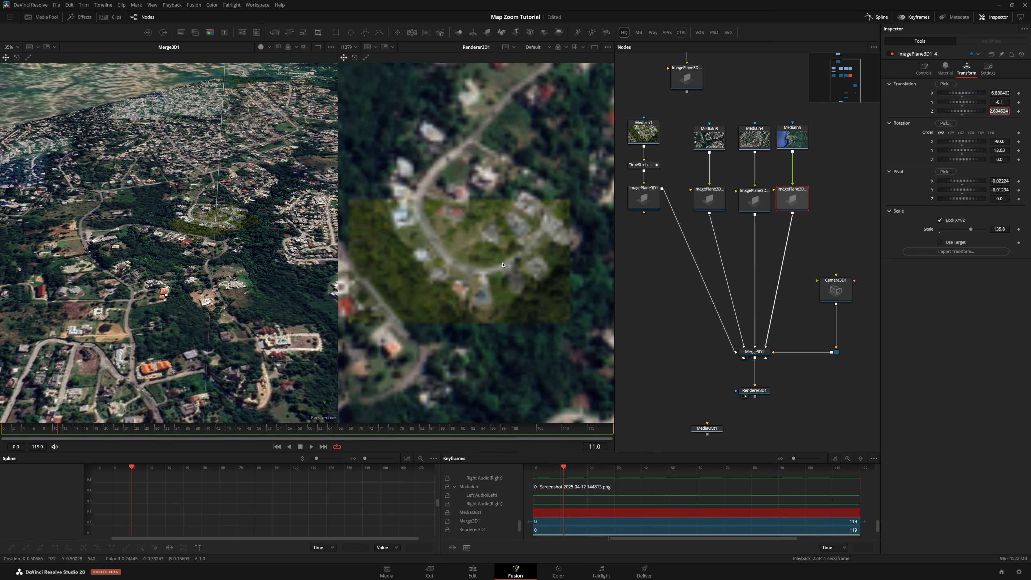
pyautogui.scroll(-5, 502, 265)
pyautogui.scroll(-3, 251, 260)
pyautogui.moveTo(251, 260)
pyautogui.mouseDown()
pyautogui.moveTo(243, 195)
pyautogui.moveTo(252, 258)
pyautogui.mouseUp()
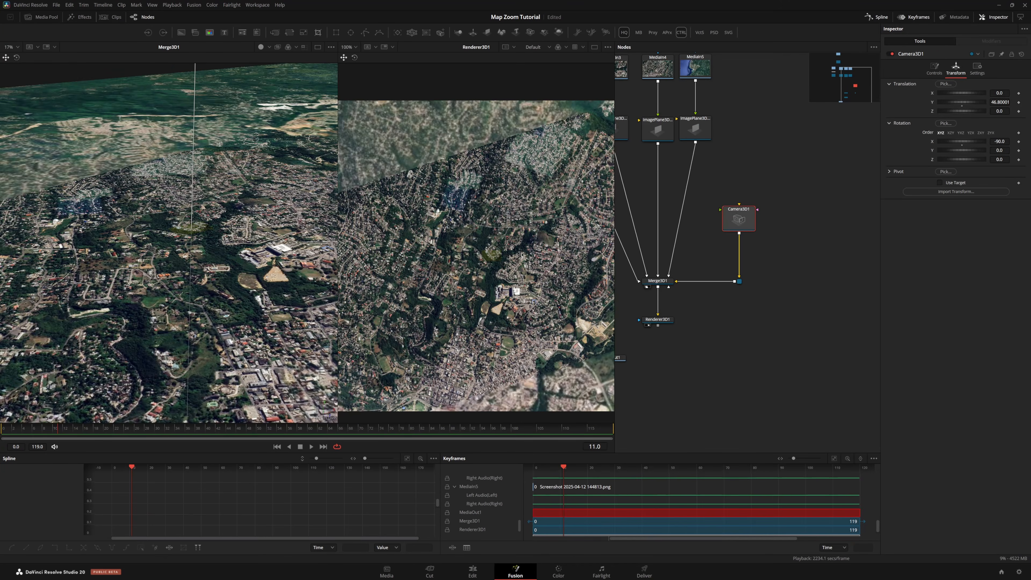
pyautogui.scroll(-6, 197, 148)
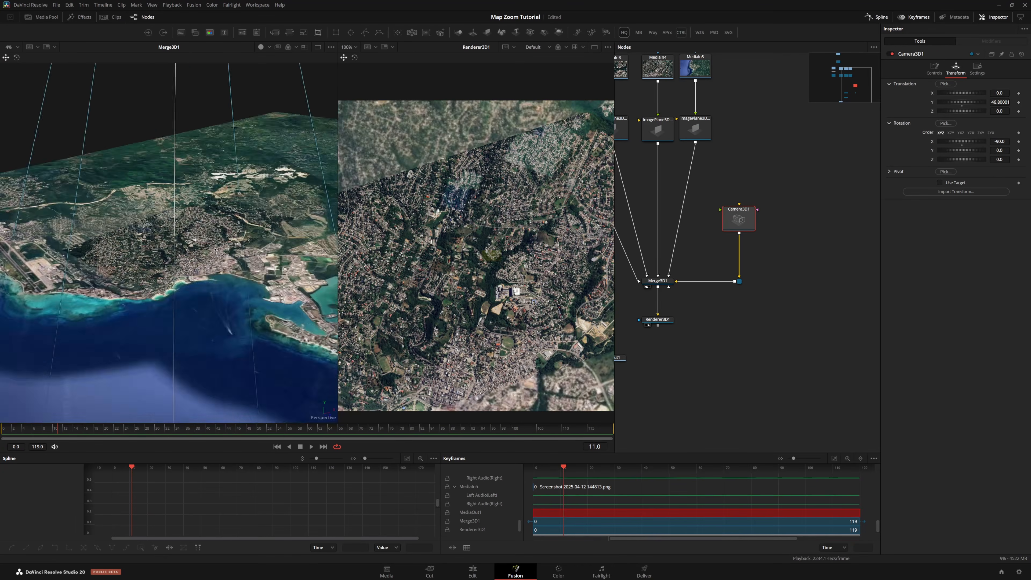
pyautogui.moveTo(197, 148); pyautogui.dragTo(187, 72)
pyautogui.scroll(-5, 220, 185)
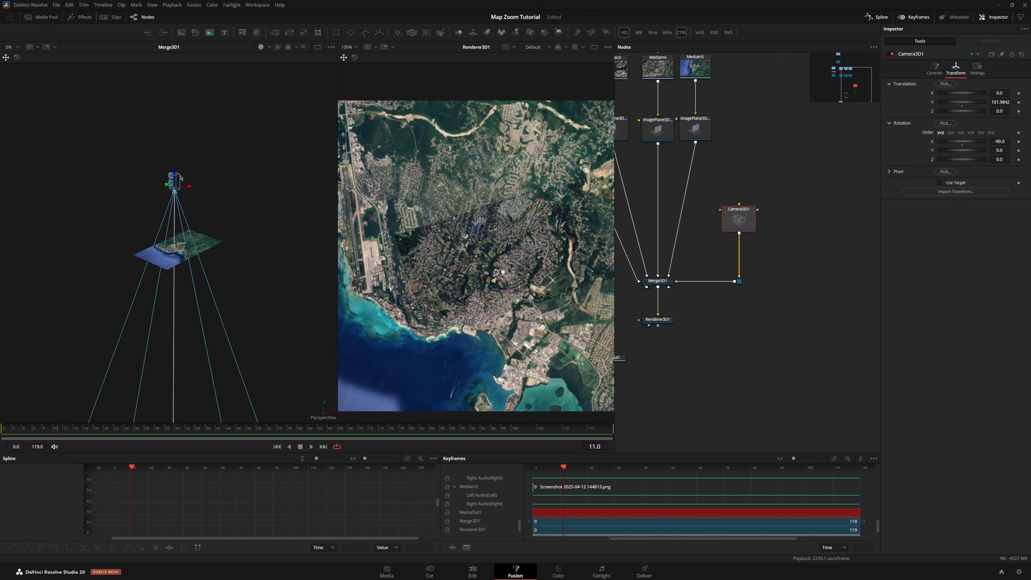
pyautogui.moveTo(176, 172); pyautogui.dragTo(213, 232)
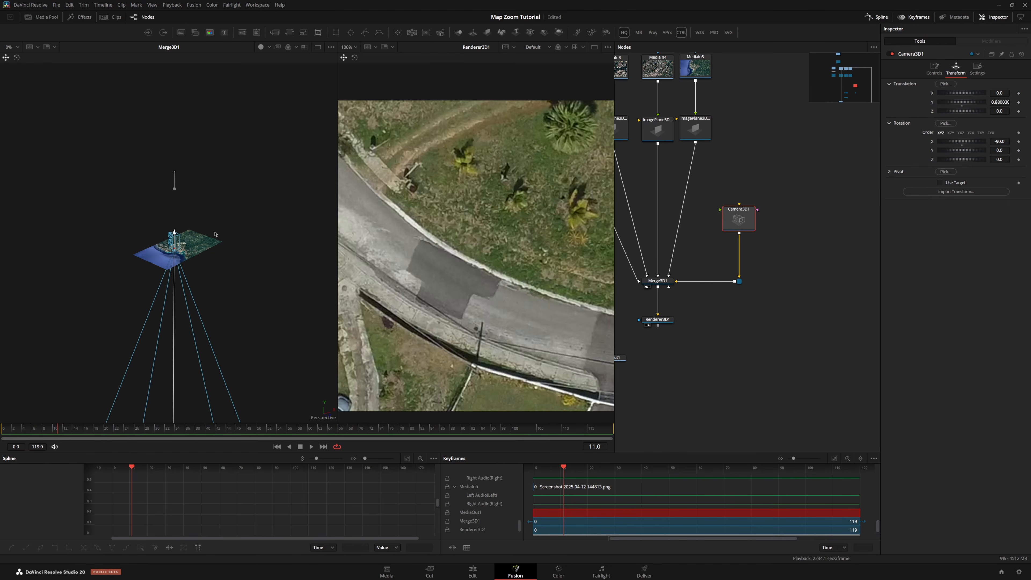
# At frame 48, set Camera3D1's Y translation to about 1.57 and add a keyframe
pyautogui.moveTo(154, 435); pyautogui.dragTo(259, 437)
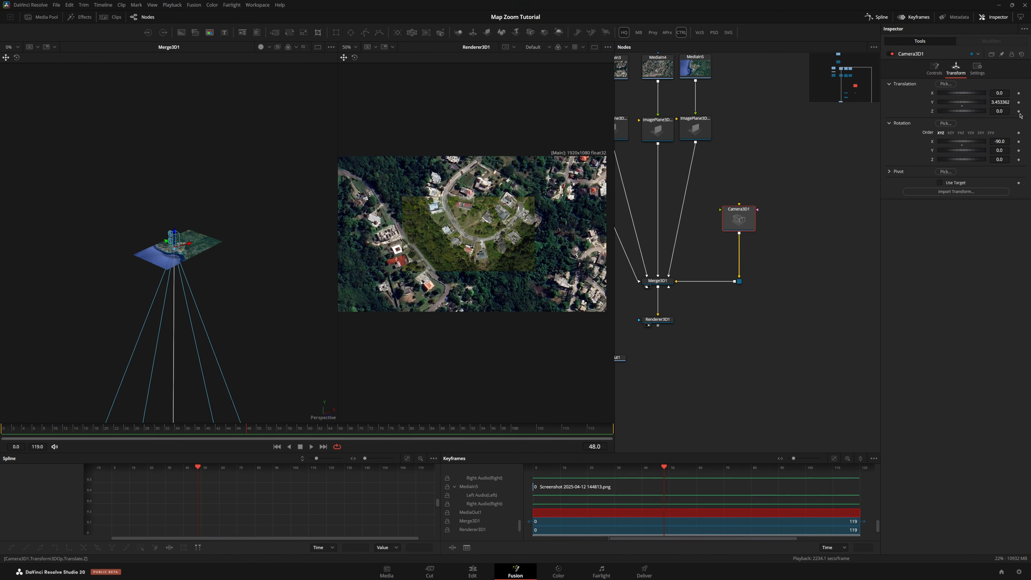
pyautogui.moveTo(1002, 103); pyautogui.dragTo(926, 102)
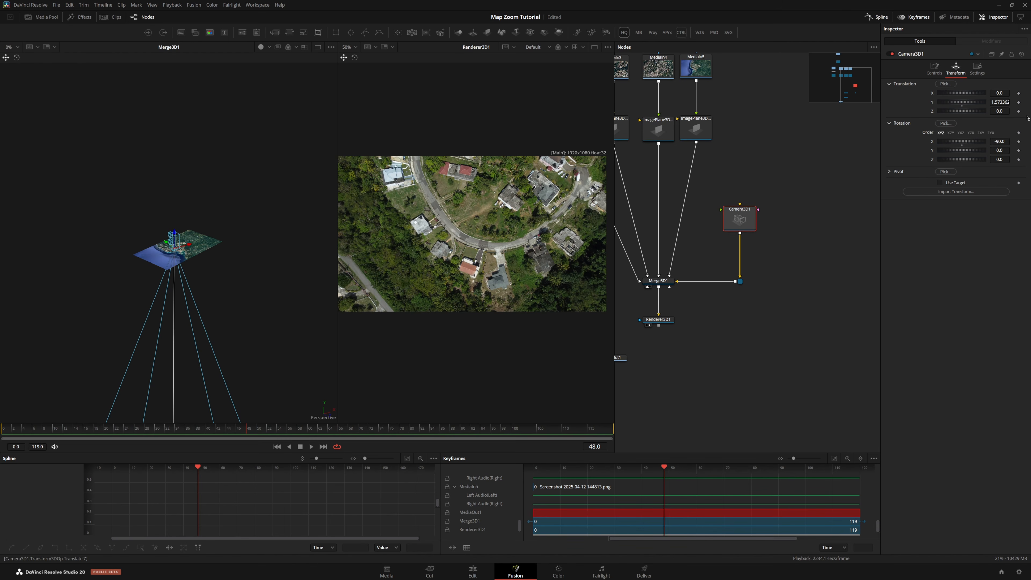
pyautogui.click(1018, 103)
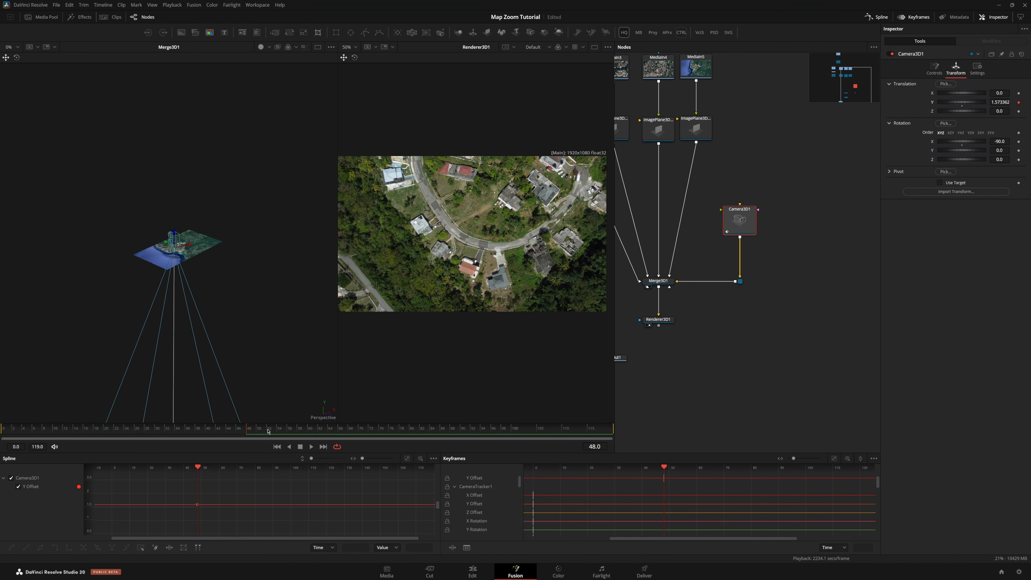
# At frame 90, raise Camera3D1 in the 3D viewer to a Y translation of about 117.5
pyautogui.click(463, 430)
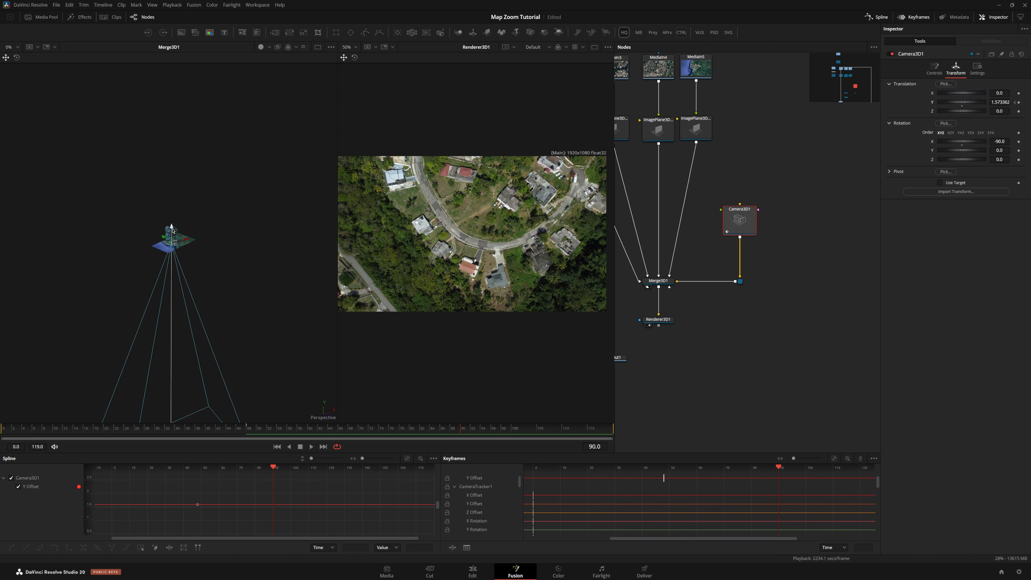
pyautogui.moveTo(172, 230); pyautogui.dragTo(193, 198)
pyautogui.scroll(-1, 508, 227)
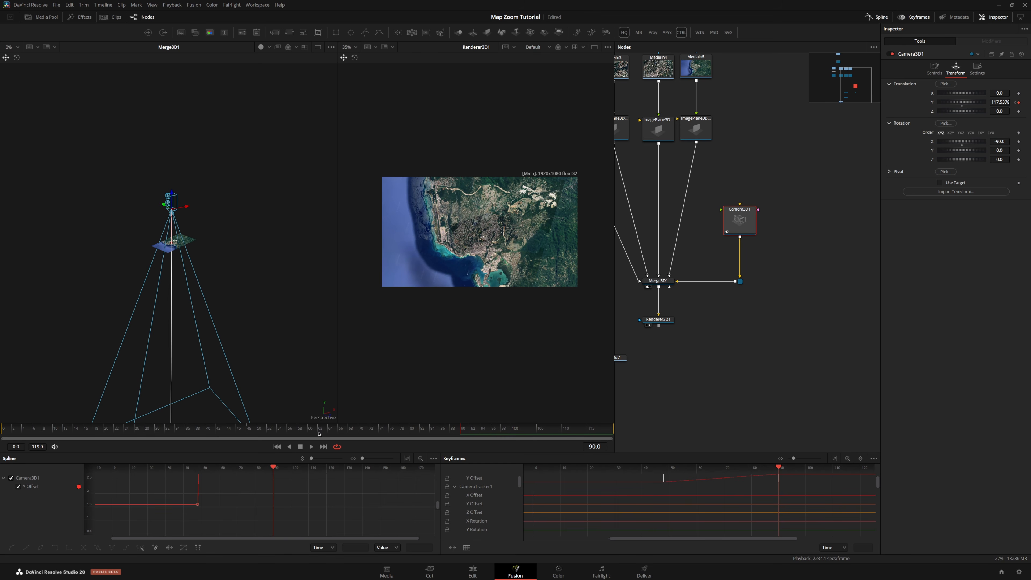
# At the last frame, raise Camera3D1 to a Y translation of about 131.5
pyautogui.hotkey('ctrl', 'a')
pyautogui.hotkey('ctrl', 'f')
pyautogui.moveTo(432, 453); pyautogui.dragTo(438, 357)
pyautogui.moveTo(247, 374); pyautogui.dragTo(236, 434)
pyautogui.click(238, 440)
pyautogui.hotkey('ctrl', 'a')
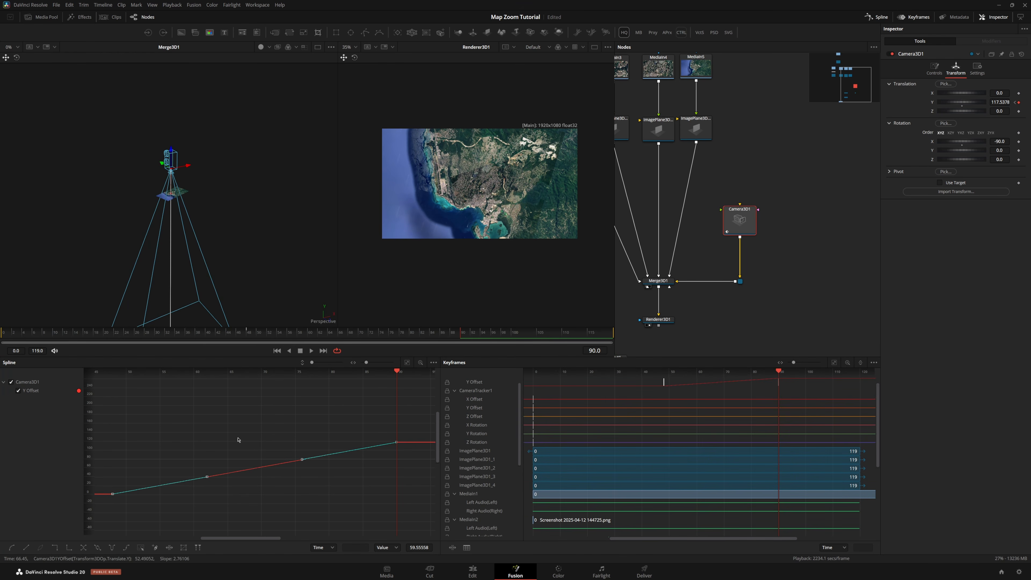
pyautogui.hotkey('ctrl', 'f')
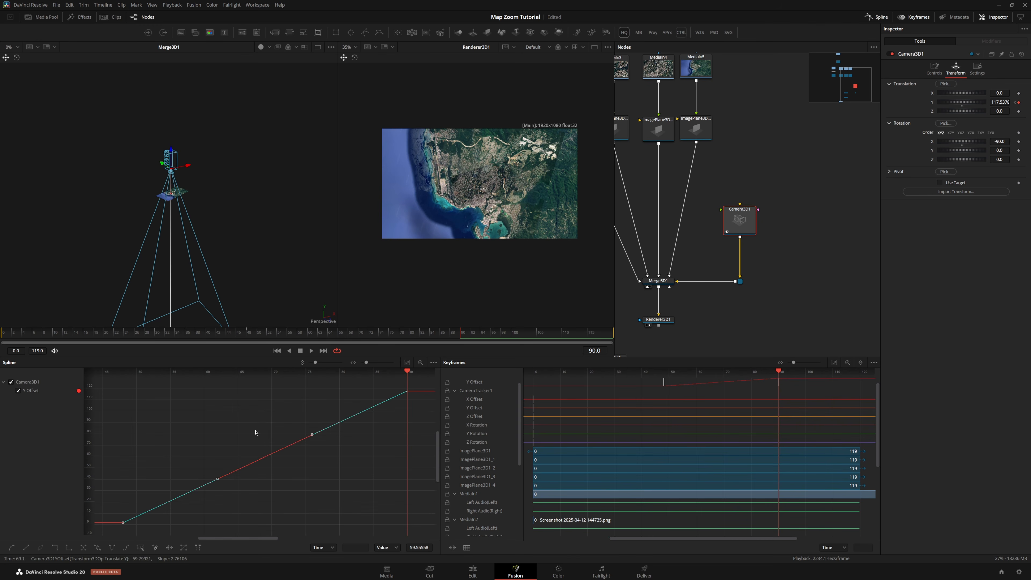
pyautogui.scroll(-1, 306, 443)
pyautogui.scroll(-1, 405, 407)
pyautogui.moveTo(414, 403); pyautogui.dragTo(334, 459)
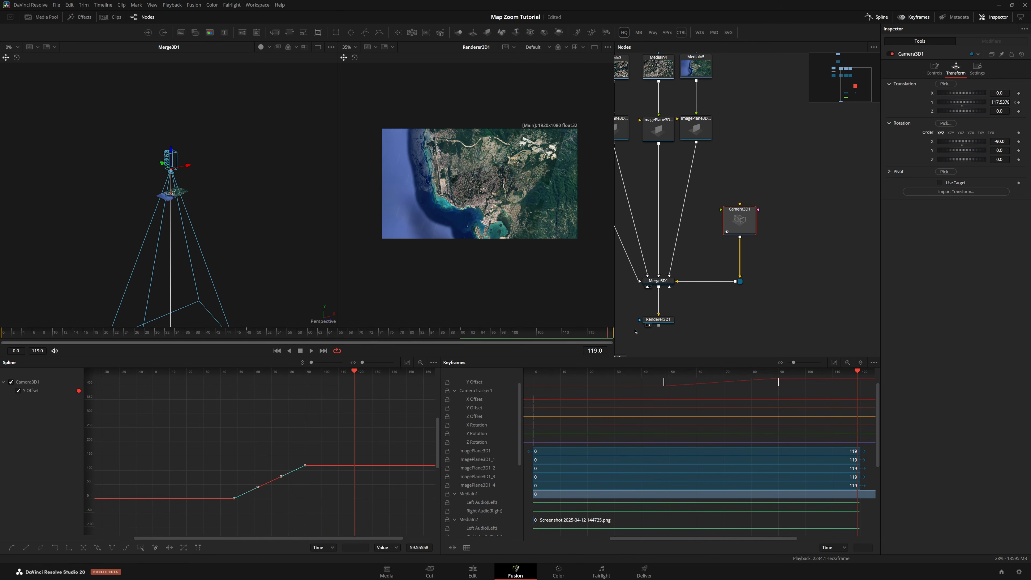
pyautogui.moveTo(173, 152); pyautogui.dragTo(181, 150)
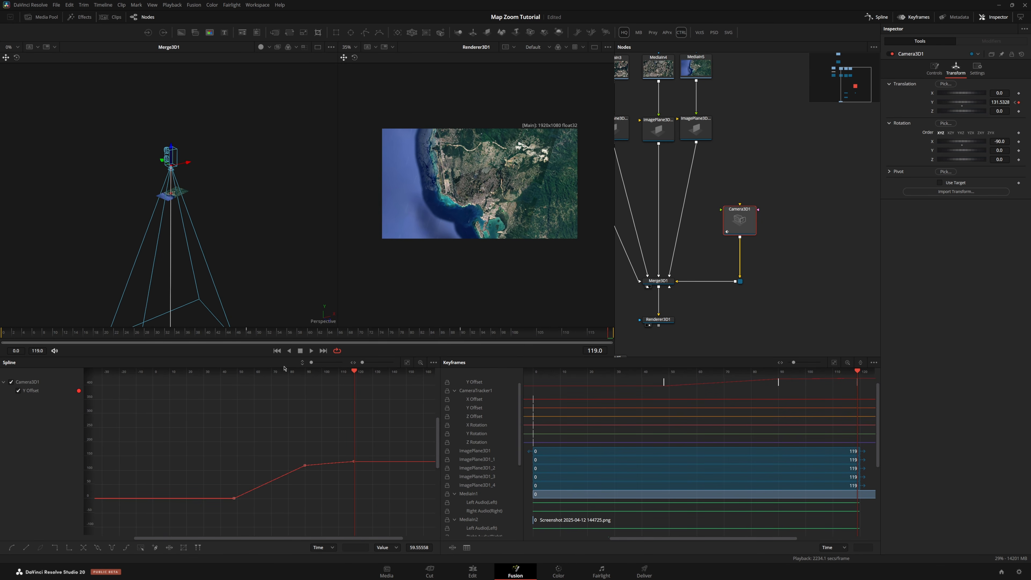
# Smooth all of Camera3D1's Y offset keyframes and reshape a handle to ease the rise
pyautogui.moveTo(405, 424); pyautogui.dragTo(184, 536)
pyautogui.hotkey('shift', 's')
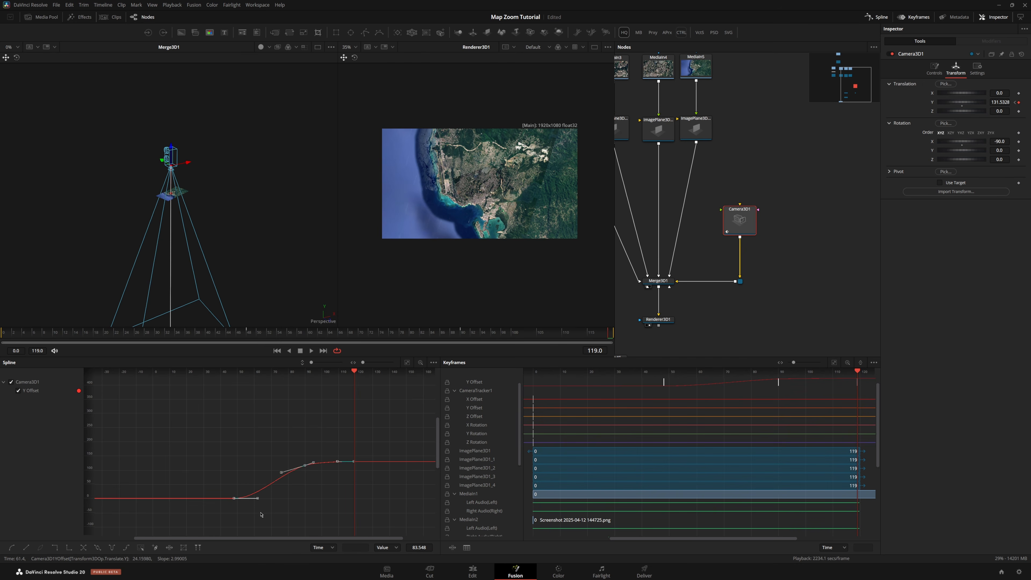
pyautogui.scroll(-2, 312, 472)
pyautogui.scroll(2, 333, 490)
pyautogui.scroll(3, 304, 465)
pyautogui.moveTo(260, 479); pyautogui.dragTo(325, 415)
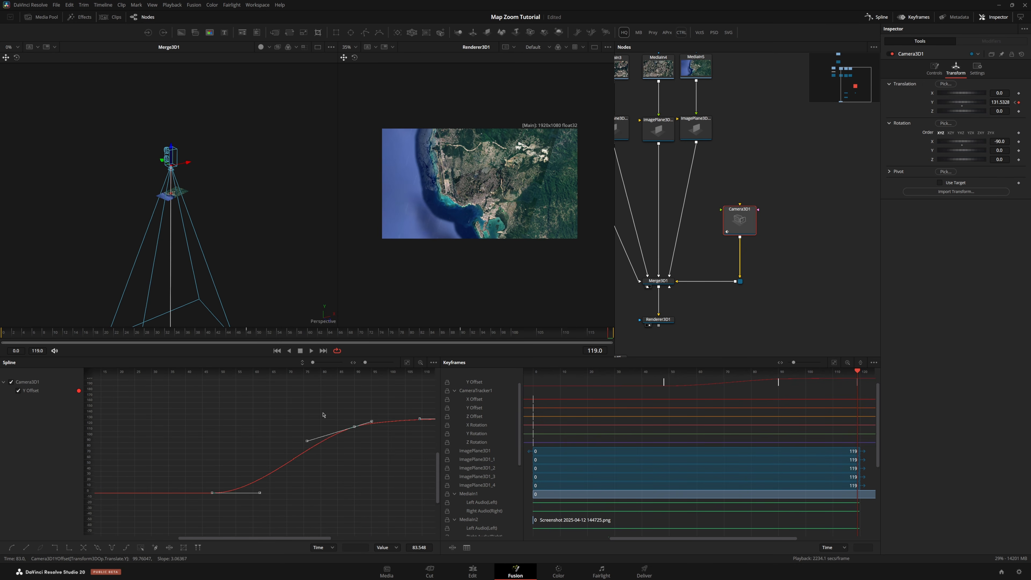
pyautogui.click(324, 414)
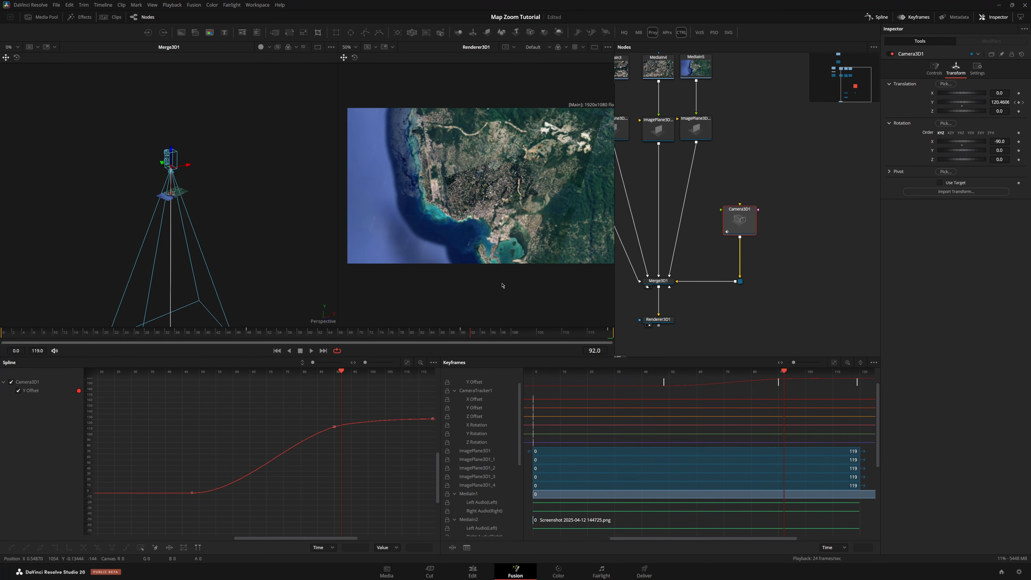
# Render a third-size preview of the Renderer3D1 output
pyautogui.scroll(5, 752, 285)
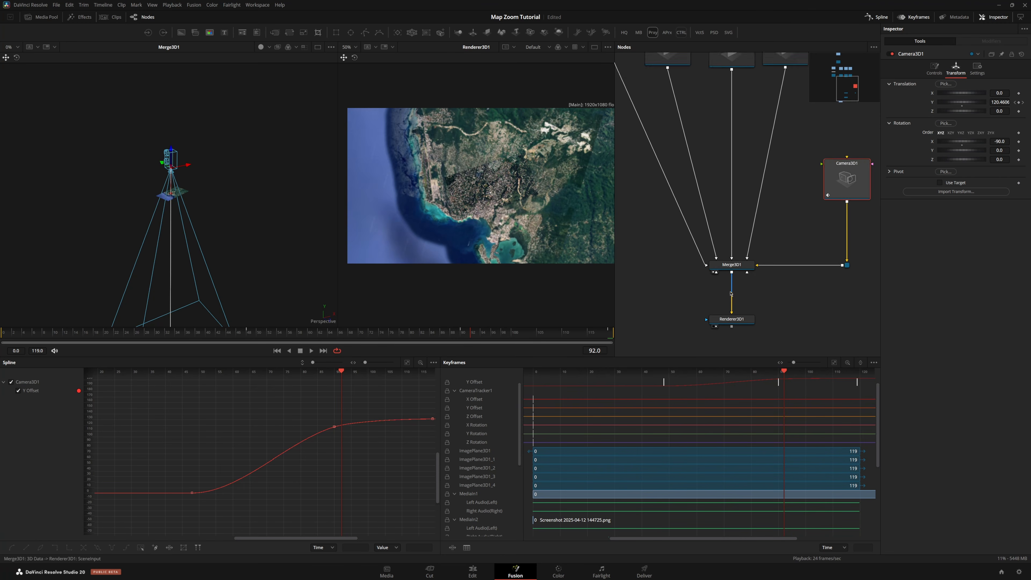
pyautogui.moveTo(787, 282); pyautogui.dragTo(803, 270)
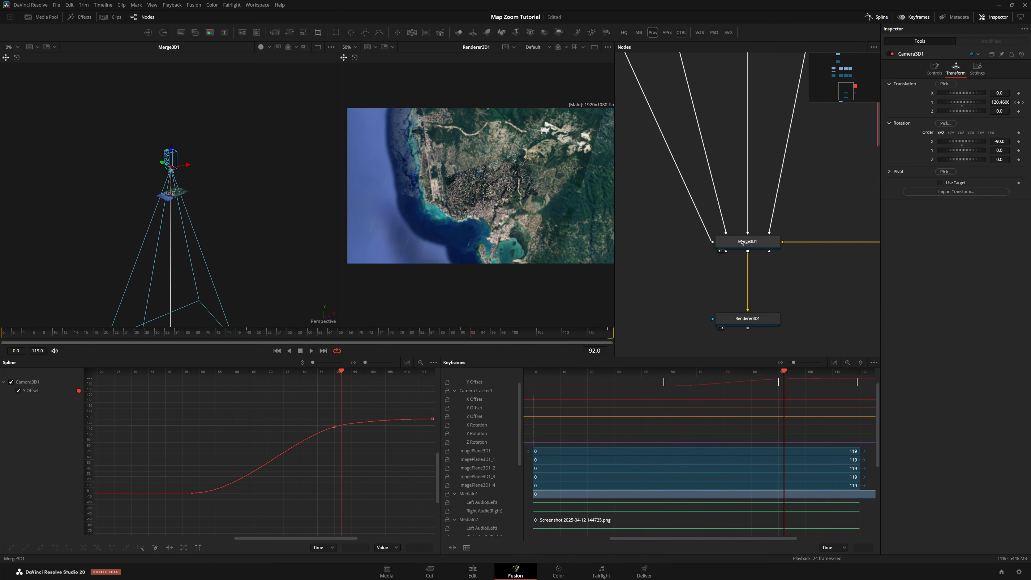
pyautogui.moveTo(746, 319); pyautogui.dragTo(502, 252)
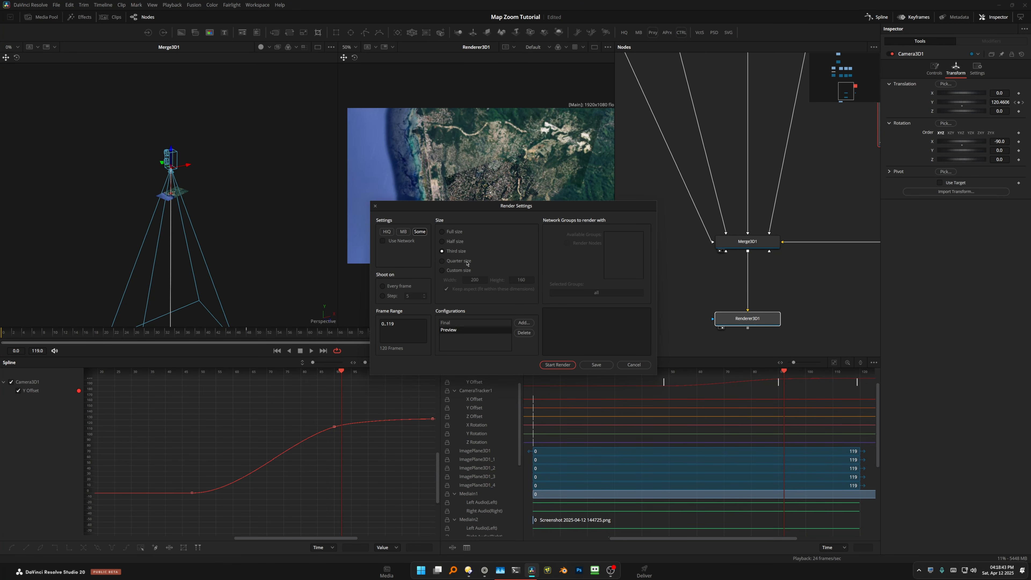
pyautogui.click(568, 365)
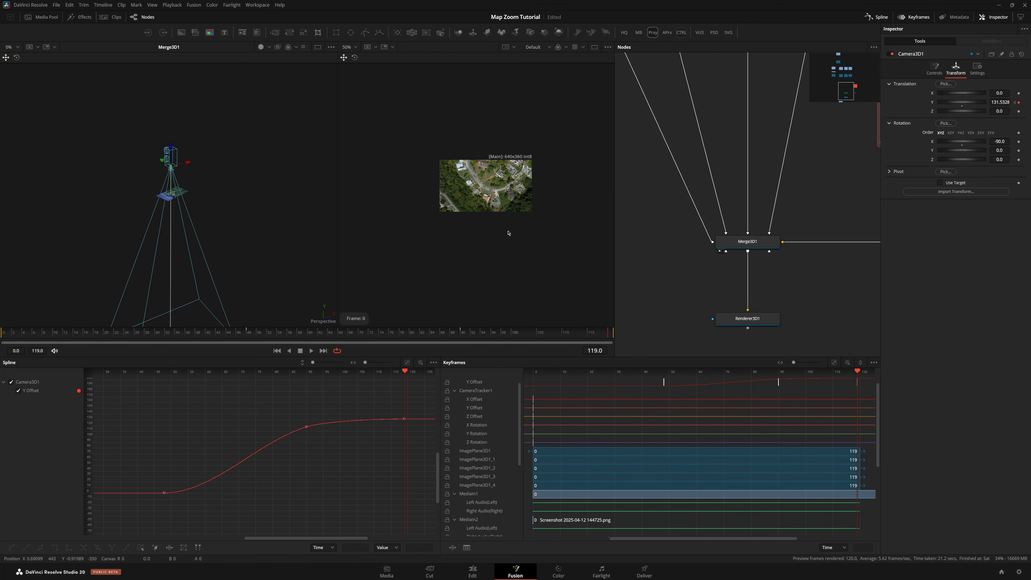
# Set the render preview to loop and play it back
pyautogui.scroll(2, 498, 204)
pyautogui.rightClick(490, 170)
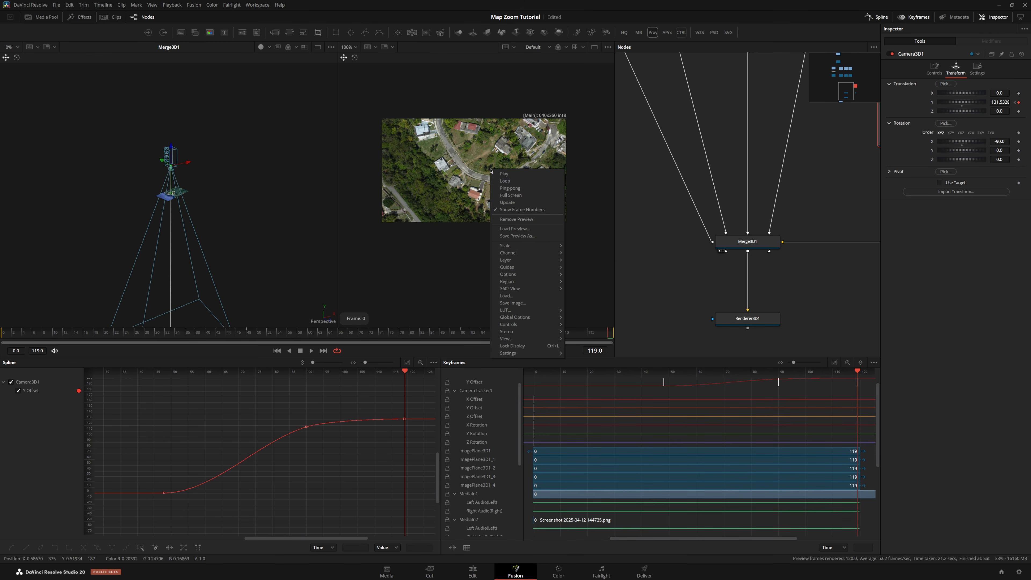
pyautogui.click(506, 181)
pyautogui.rightClick(496, 187)
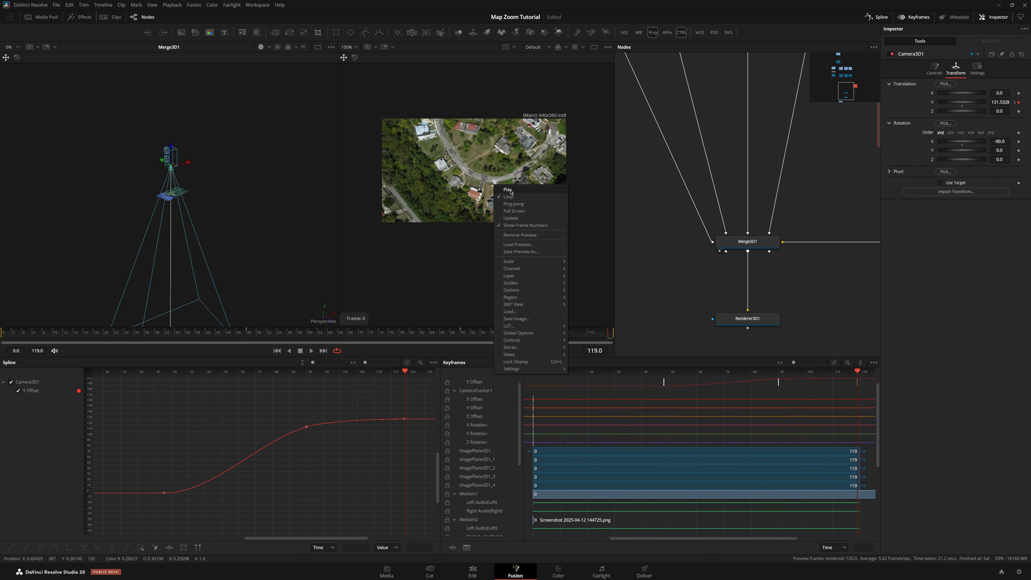
pyautogui.click(508, 189)
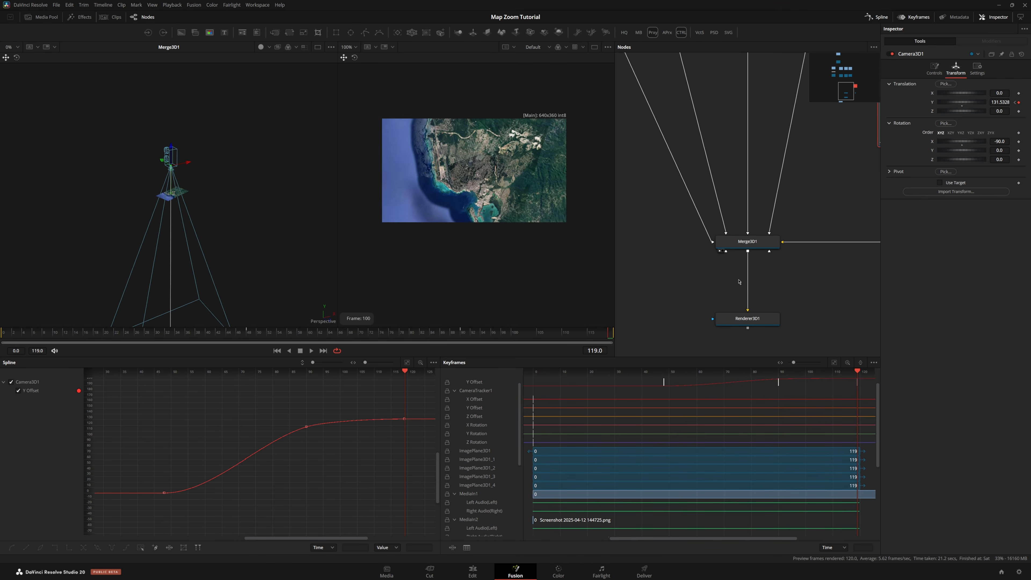
# Show Merge3D1 in the second viewer and switch proxy mode off
pyautogui.click(749, 249)
pyautogui.press('2')
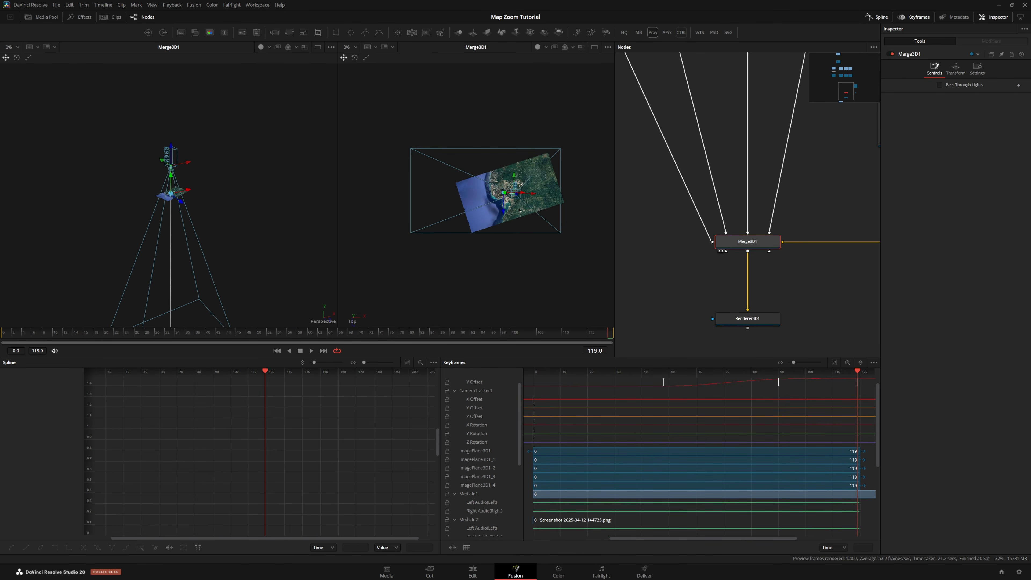
pyautogui.click(653, 34)
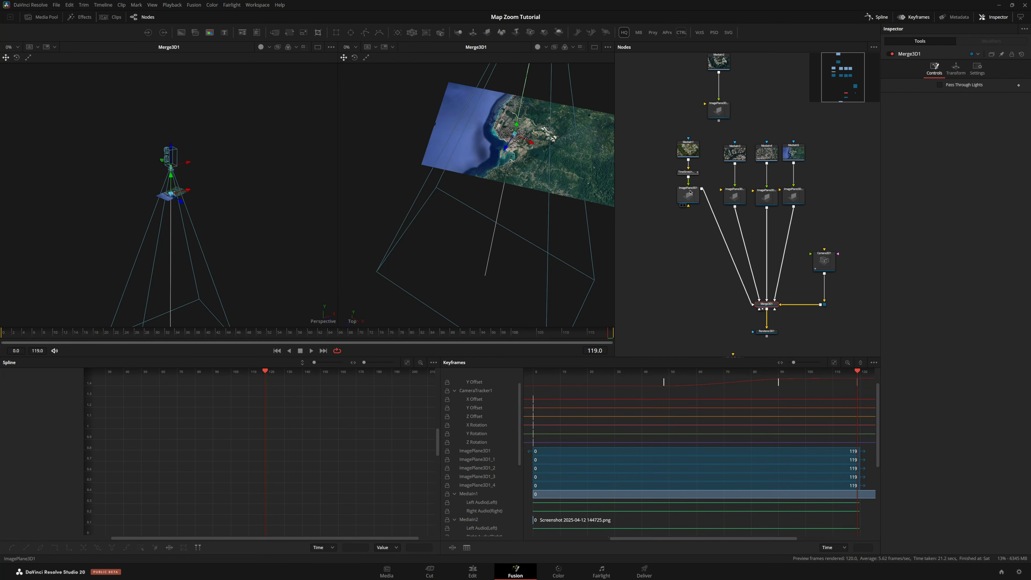
# Delete the unused MediaIn2 and ImagePlane3D1_1 nodes
pyautogui.click(586, 213)
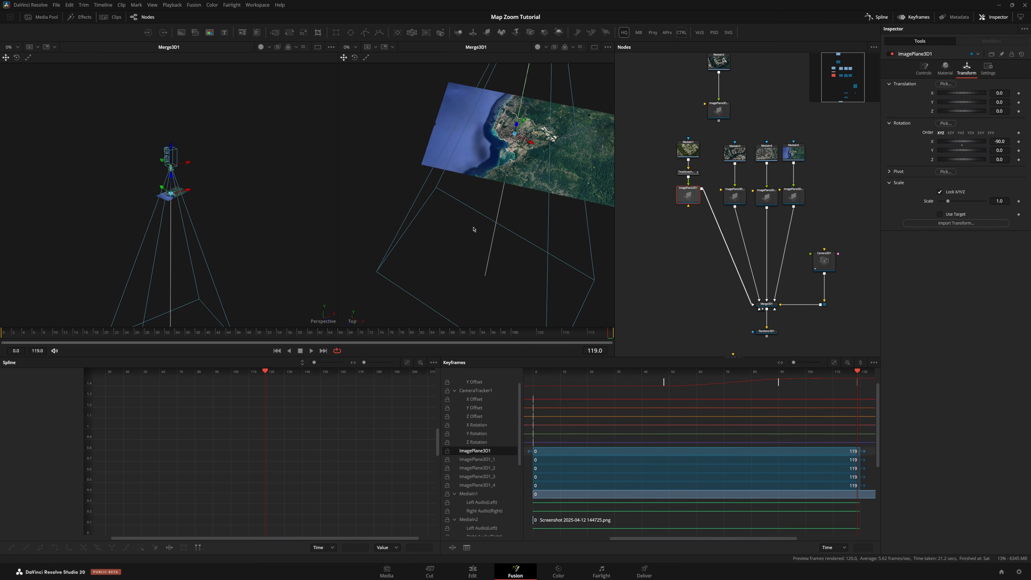
pyautogui.moveTo(474, 229); pyautogui.dragTo(542, 183)
pyautogui.press('f')
pyautogui.moveTo(689, 156); pyautogui.dragTo(714, 242)
pyautogui.moveTo(709, 129); pyautogui.dragTo(772, 208)
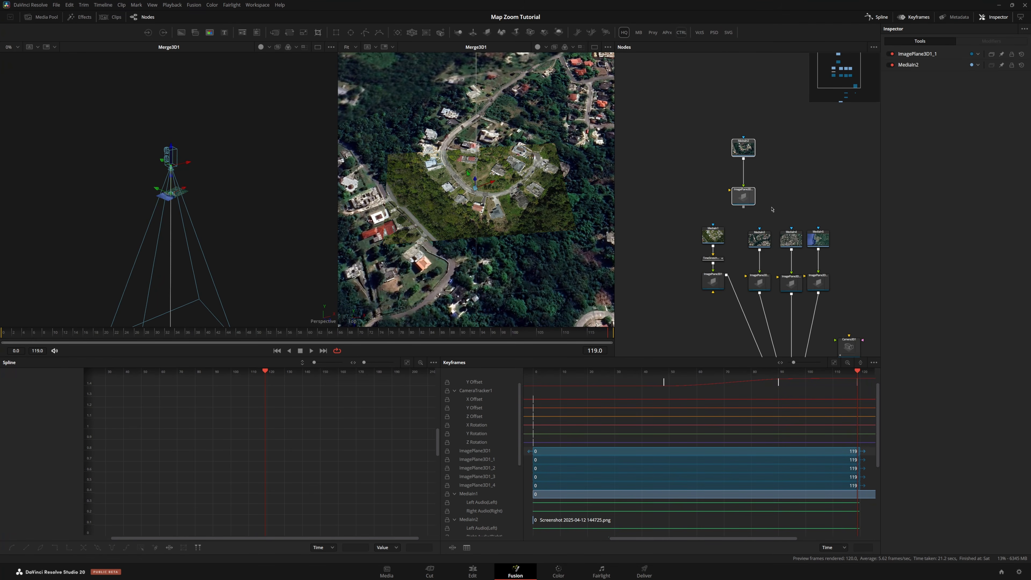
pyautogui.press('Delete')
# Rearrange the node layout by moving the MediaIn nodes upward
pyautogui.scroll(5, 772, 209)
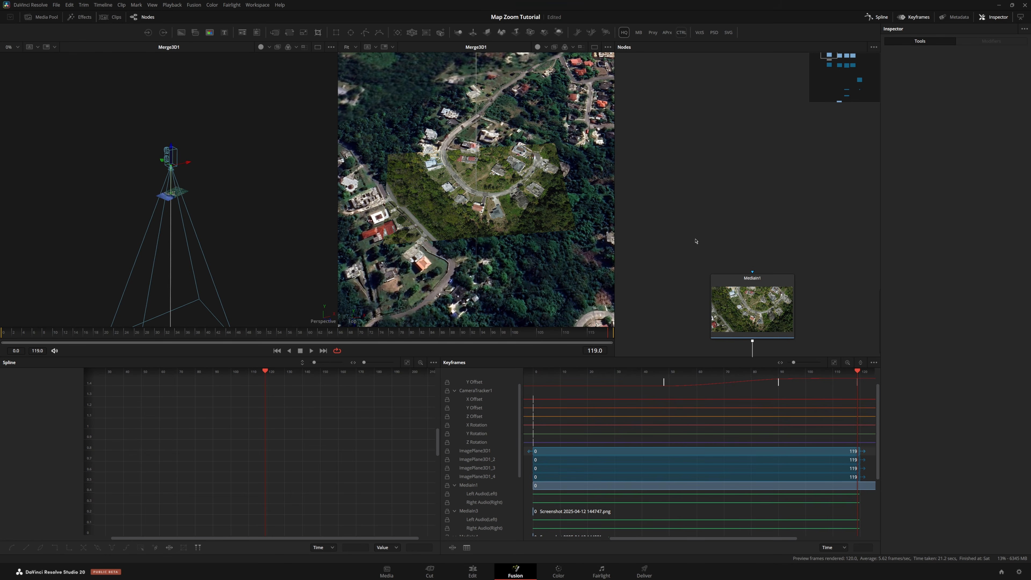
pyautogui.scroll(-2, 704, 244)
pyautogui.moveTo(736, 287); pyautogui.dragTo(734, 253)
pyautogui.scroll(-3, 704, 244)
pyautogui.moveTo(690, 215); pyautogui.dragTo(828, 266)
pyautogui.moveTo(725, 248); pyautogui.dragTo(726, 233)
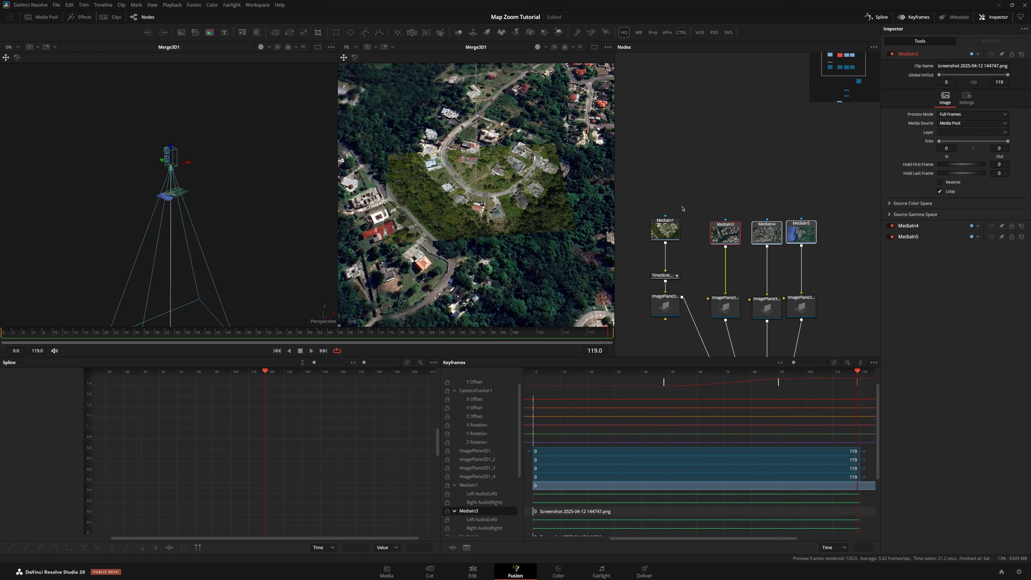
# Add a Rectangle mask to the MediaIn1 drone shot node
pyautogui.scroll(-5, 512, 204)
pyautogui.moveTo(512, 204); pyautogui.dragTo(502, 187)
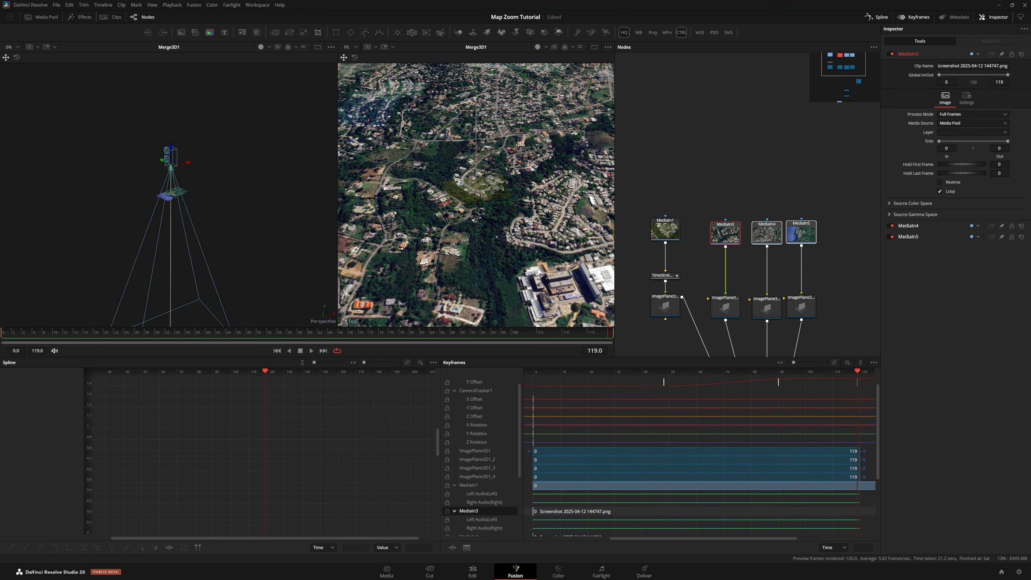
pyautogui.click(665, 230)
pyautogui.scroll(5, 495, 197)
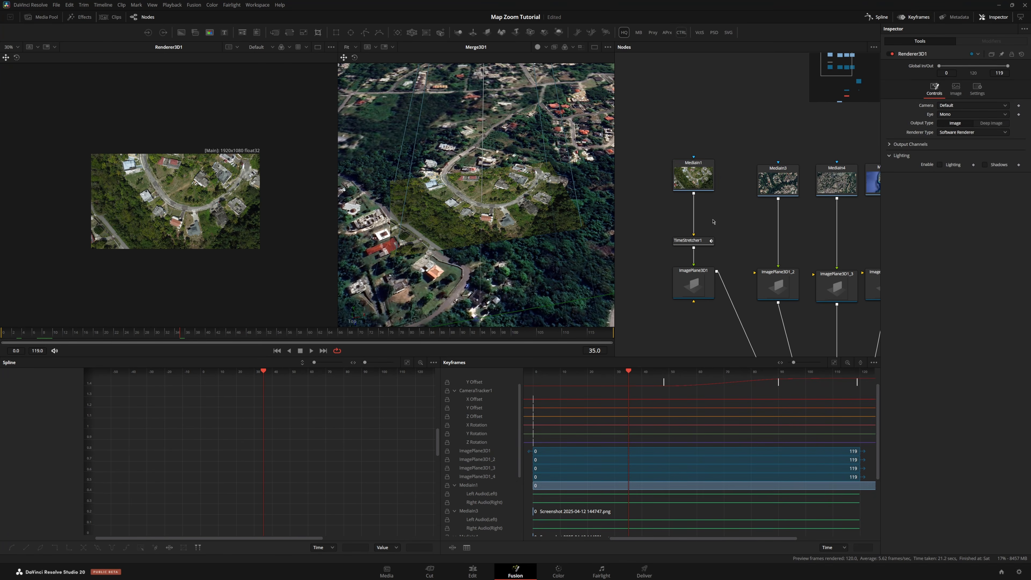
pyautogui.click(693, 175)
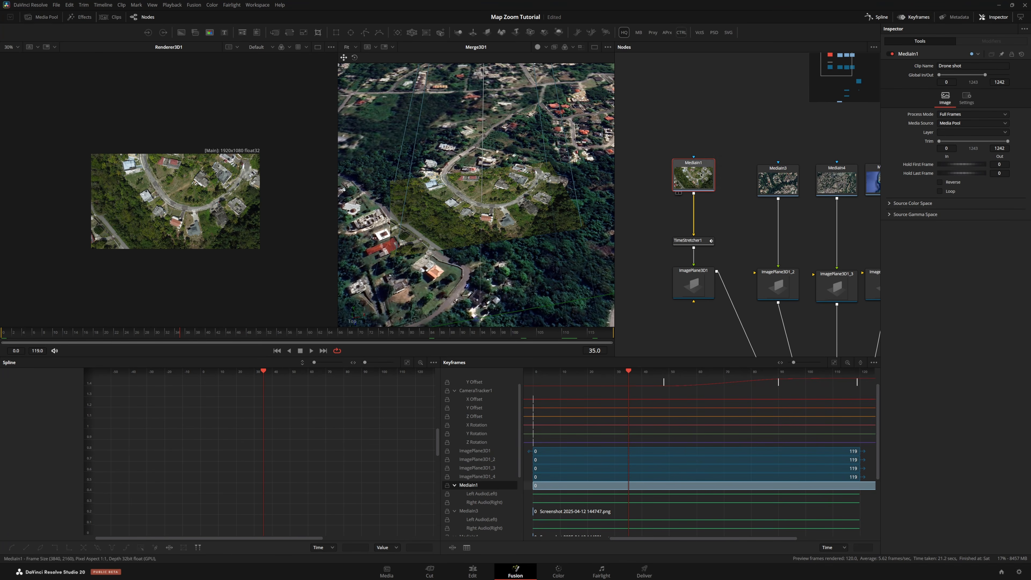
pyautogui.click(341, 34)
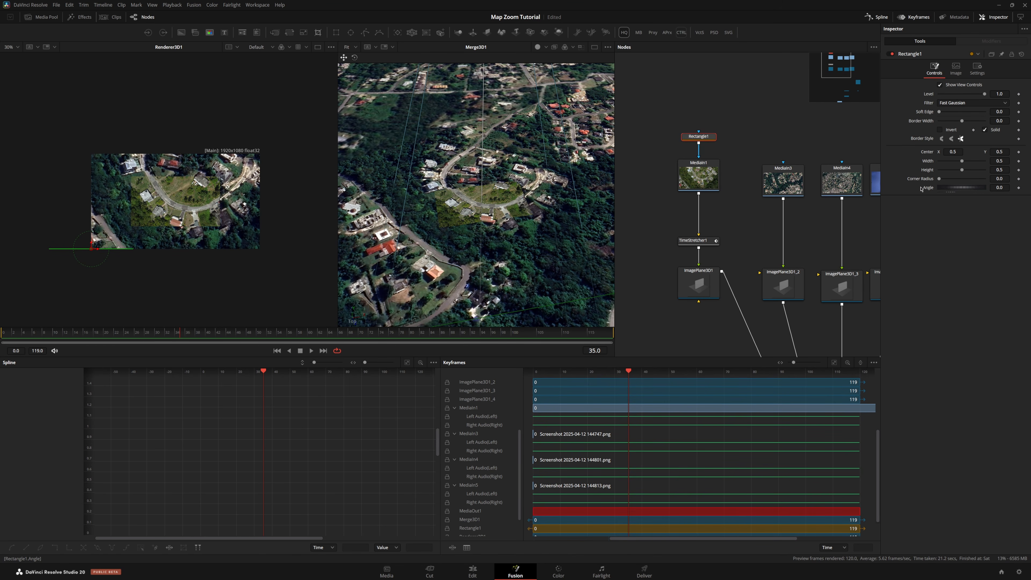
# Link the rectangle's Height to its Width with an expression
pyautogui.rightClick(929, 172)
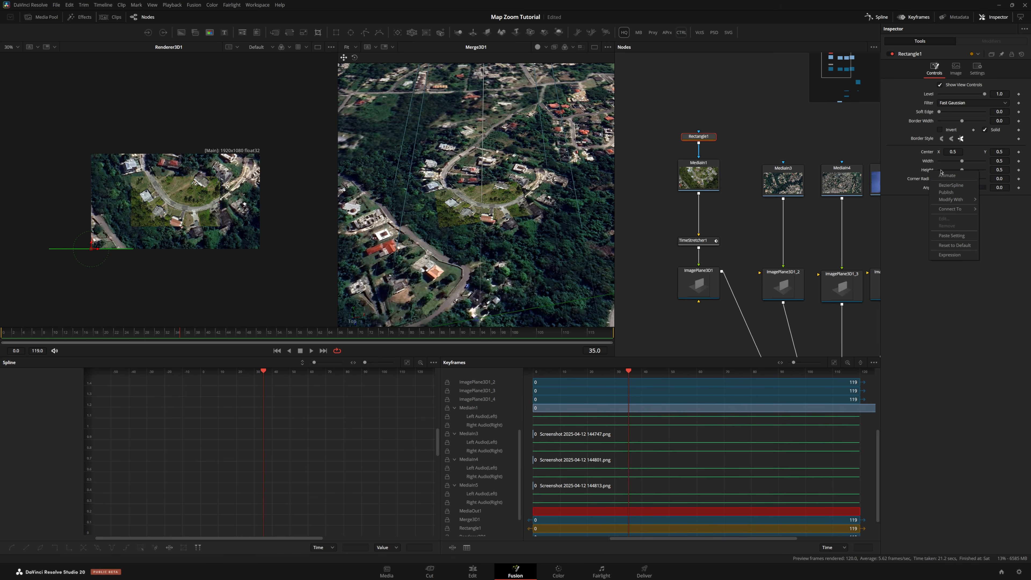
pyautogui.click(949, 255)
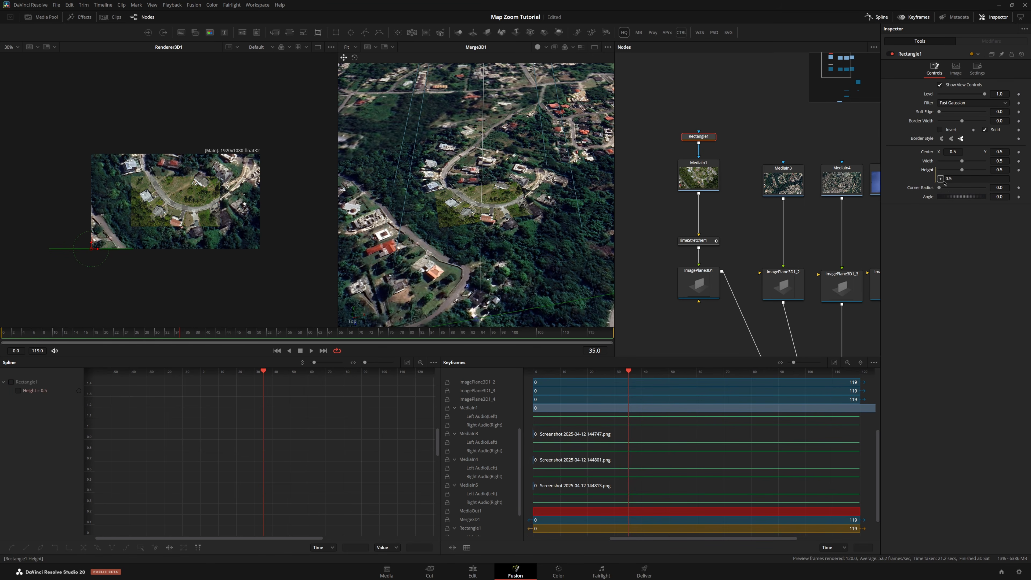
pyautogui.moveTo(933, 163); pyautogui.dragTo(930, 163)
# Set the rectangle's Width to about 0.849 and Soft Edge to about 0.051
pyautogui.moveTo(999, 162)
pyautogui.mouseDown()
pyautogui.moveTo(1030, 161)
pyautogui.moveTo(1007, 161)
pyautogui.mouseUp()
pyautogui.moveTo(993, 111); pyautogui.dragTo(1008, 111)
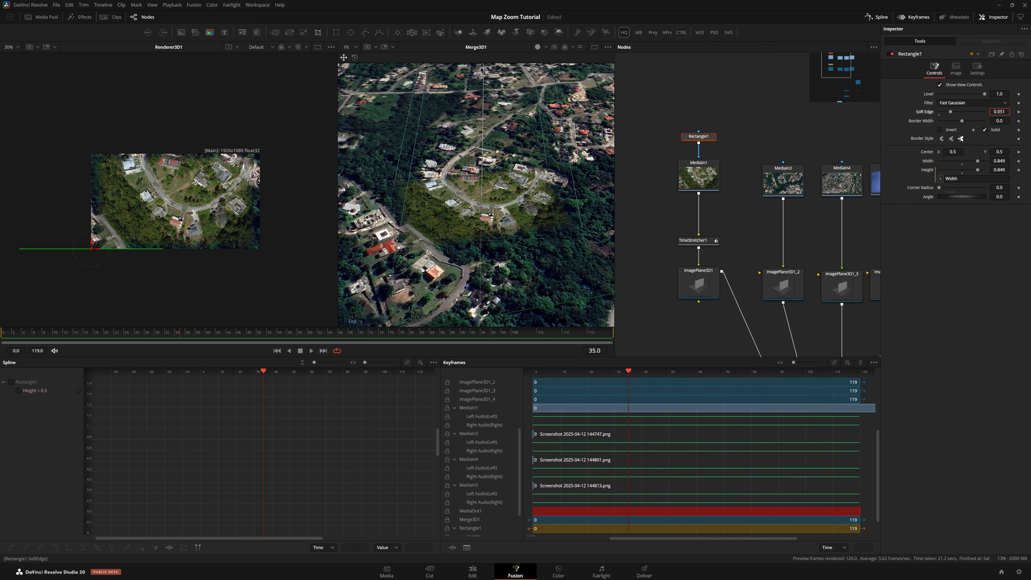
# Keyframe the camera's Y translation at frame 48 and set it to about 1.218
pyautogui.scroll(-4, 760, 277)
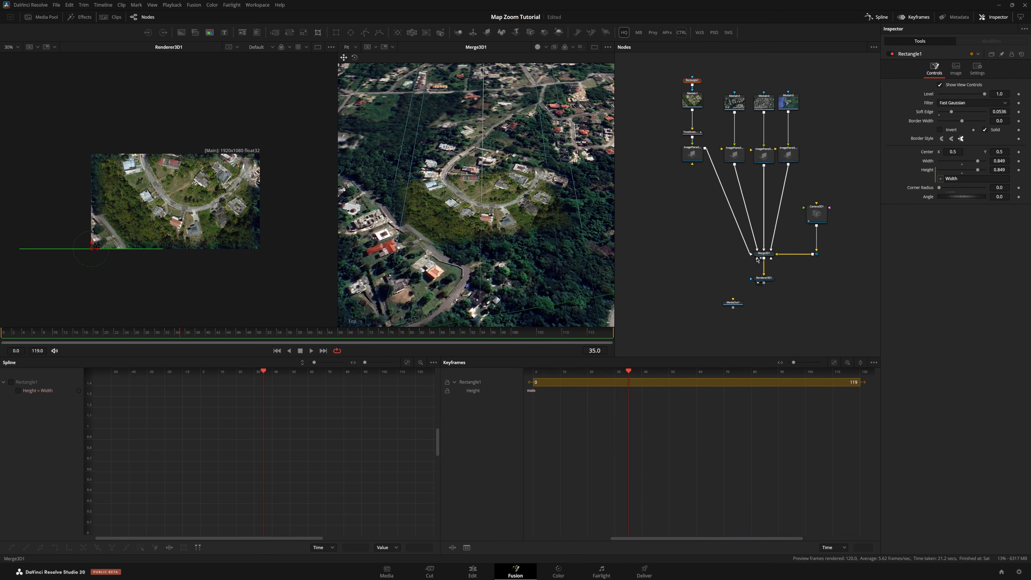
pyautogui.scroll(4, 760, 277)
pyautogui.moveTo(760, 277); pyautogui.dragTo(696, 305)
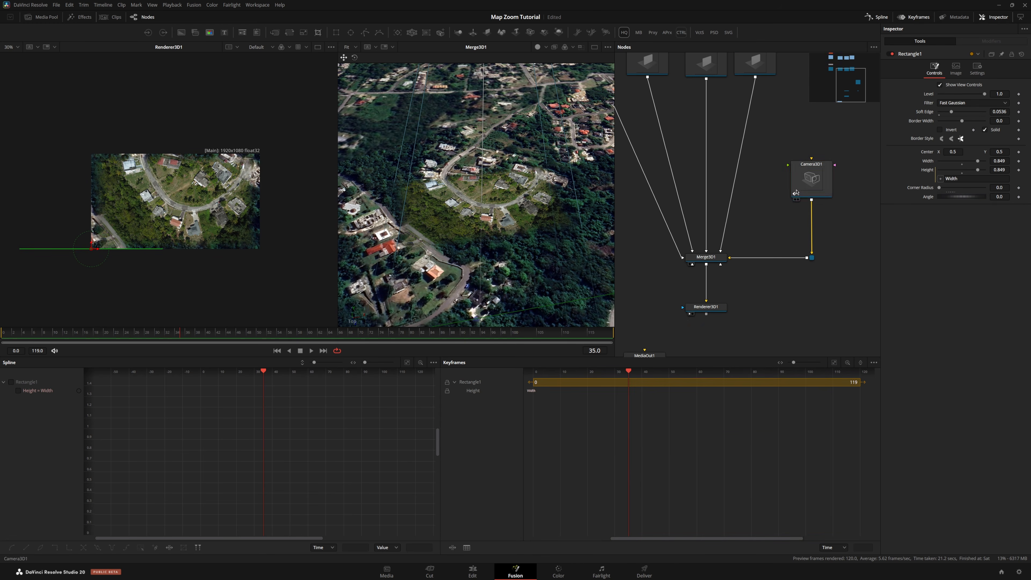
pyautogui.click(808, 181)
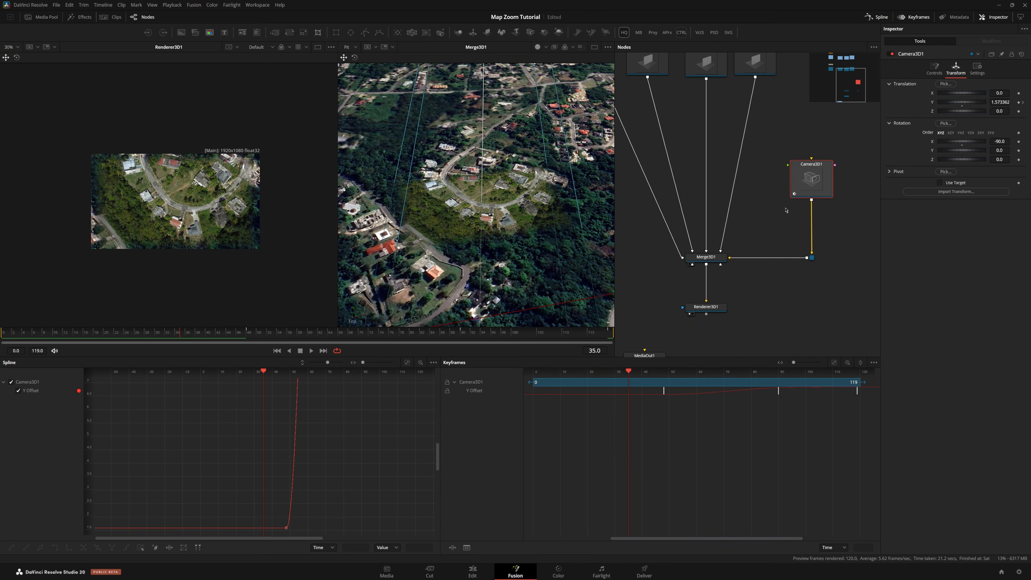
pyautogui.click(1023, 102)
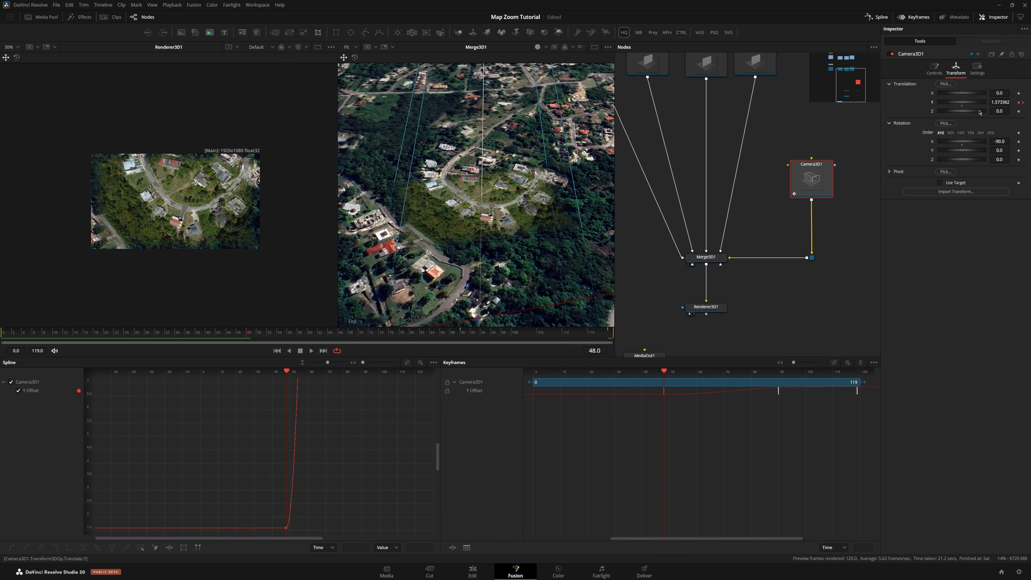
pyautogui.moveTo(995, 104); pyautogui.dragTo(925, 103)
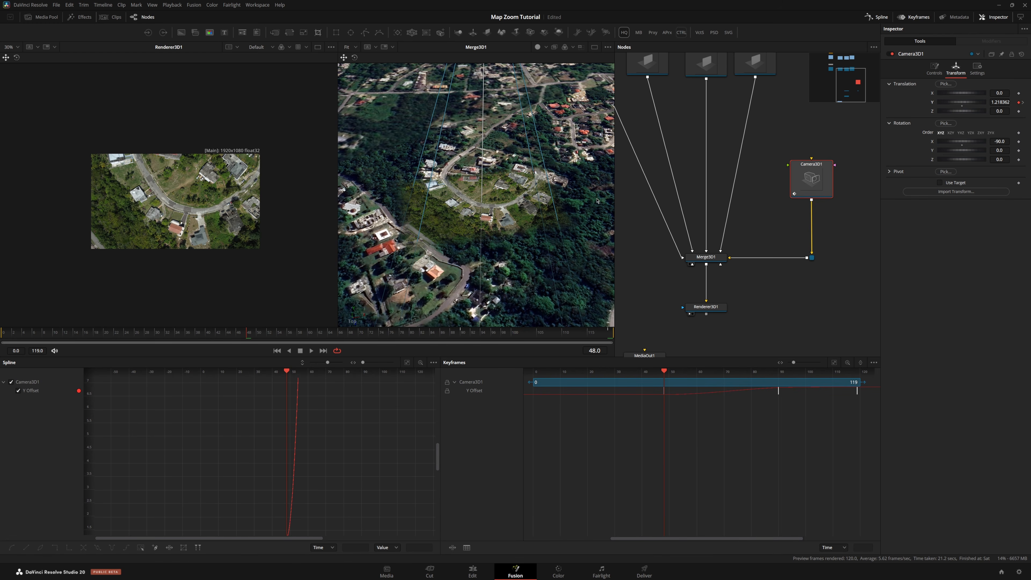
# Copy the Rectangle1 mask and paste it as a mask onto the MediaIn3 map image
pyautogui.scroll(-5, 558, 243)
pyautogui.scroll(5, 558, 243)
pyautogui.moveTo(558, 243); pyautogui.dragTo(500, 224)
pyautogui.moveTo(519, 190); pyautogui.dragTo(520, 177)
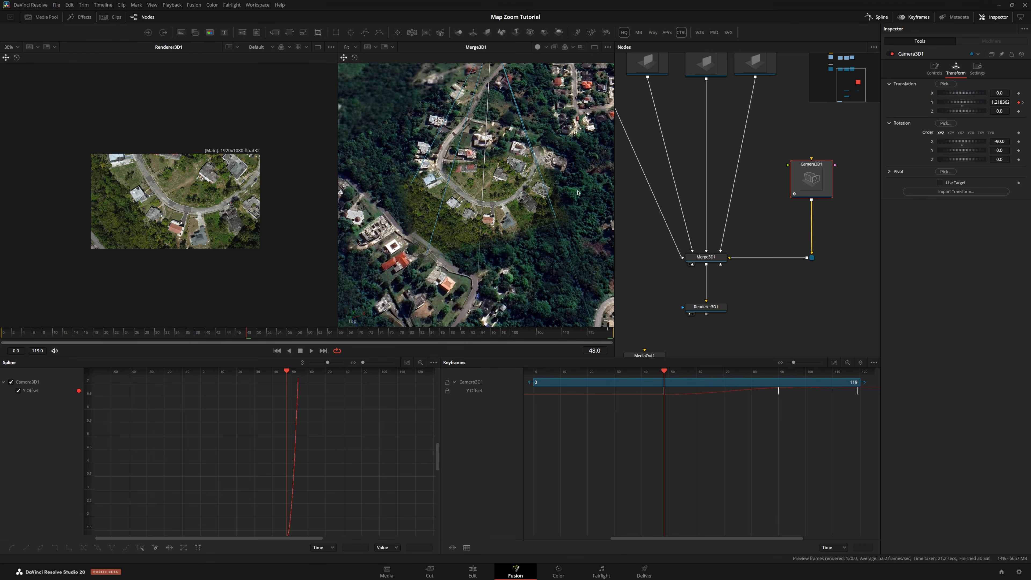
pyautogui.scroll(-4, 701, 139)
pyautogui.moveTo(701, 139); pyautogui.dragTo(762, 212)
pyautogui.scroll(2, 718, 102)
pyautogui.moveTo(718, 101); pyautogui.dragTo(724, 138)
pyautogui.scroll(2, 724, 138)
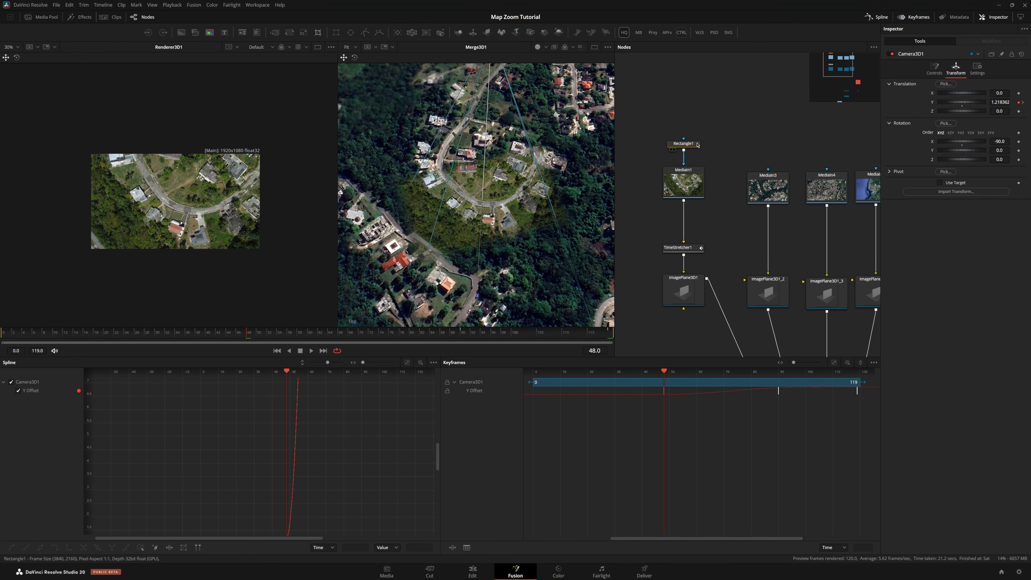
pyautogui.click(683, 144)
pyautogui.hotkey('ctrl', 'c')
pyautogui.hotkey('ctrl', 'v')
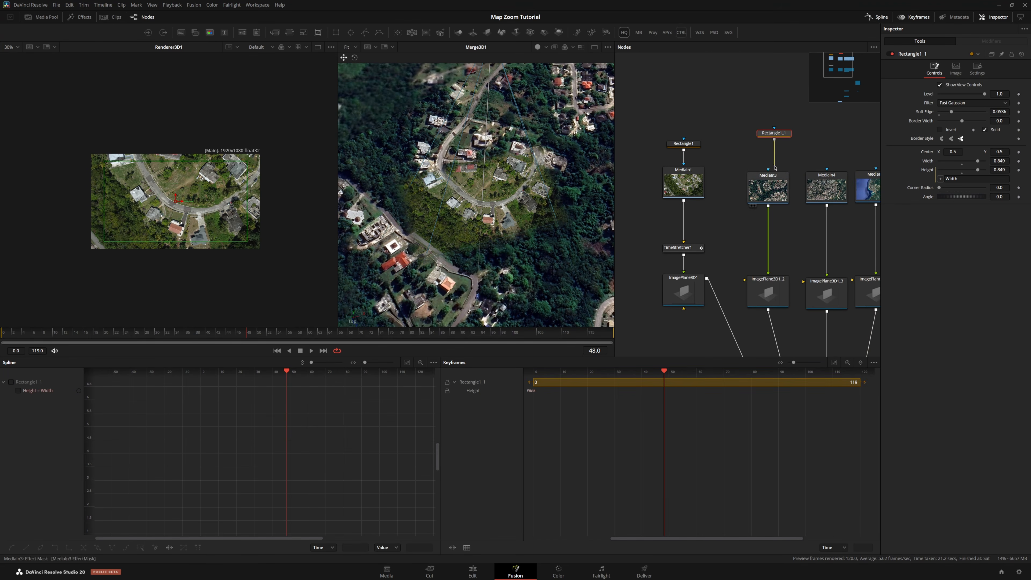
# Paste another copy of the rectangle mask and connect it to the MediaIn4 map image
pyautogui.scroll(-3, 774, 140)
pyautogui.scroll(-5, 521, 148)
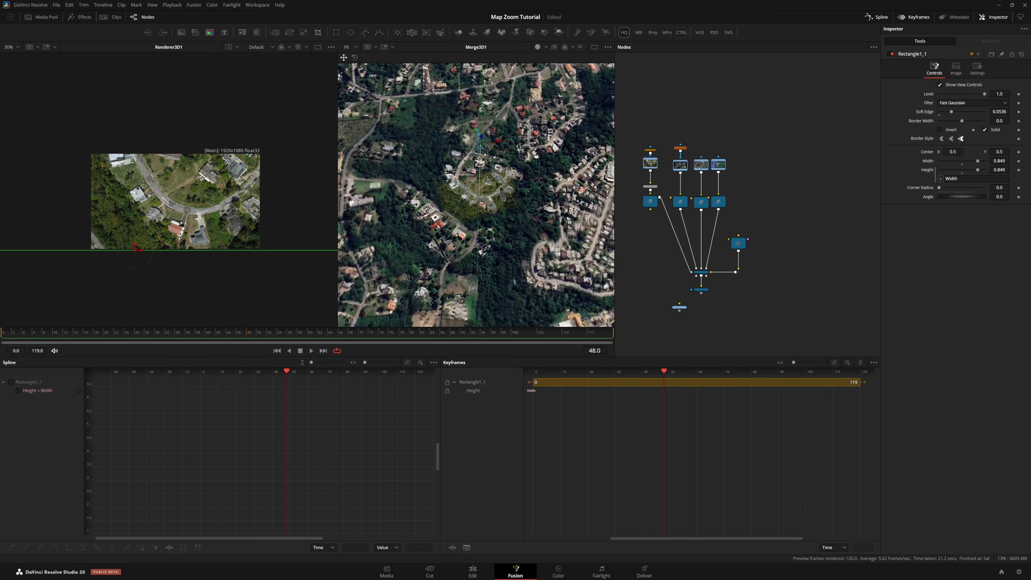
pyautogui.scroll(5, 698, 149)
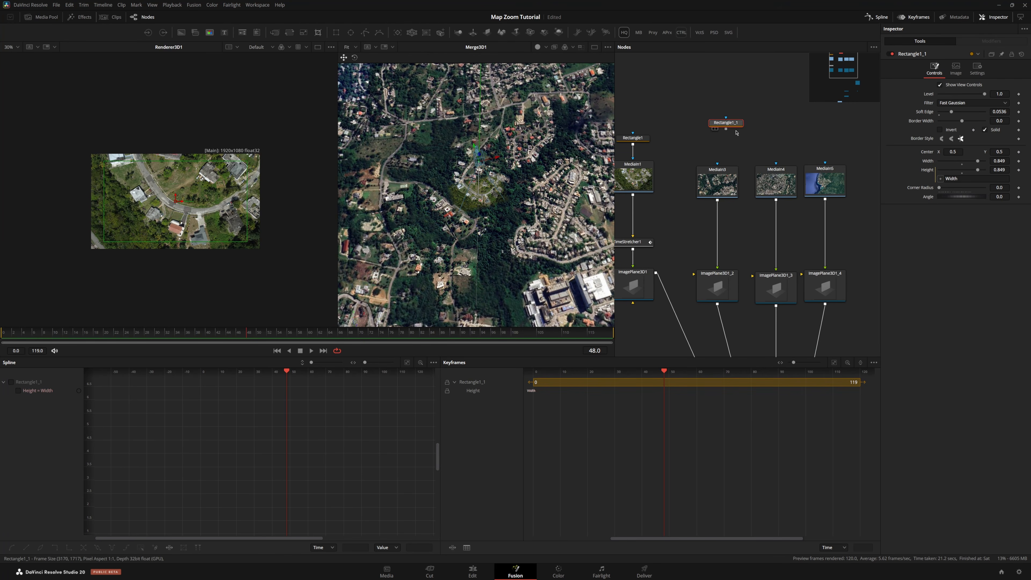
pyautogui.hotkey('ctrl', 'z')
pyautogui.hotkey('ctrl', 'z')
pyautogui.hotkey('ctrl', 'shift', 'z')
pyautogui.hotkey('ctrl', 'shift', 'z')
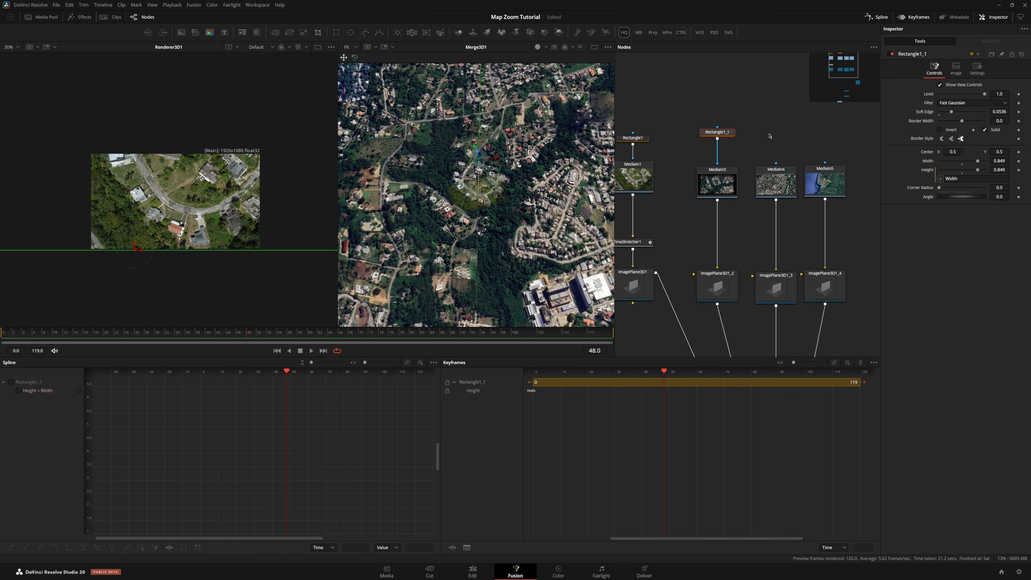
pyautogui.hotkey('ctrl', 'v')
pyautogui.scroll(3, 773, 178)
pyautogui.moveTo(775, 137); pyautogui.dragTo(718, 175)
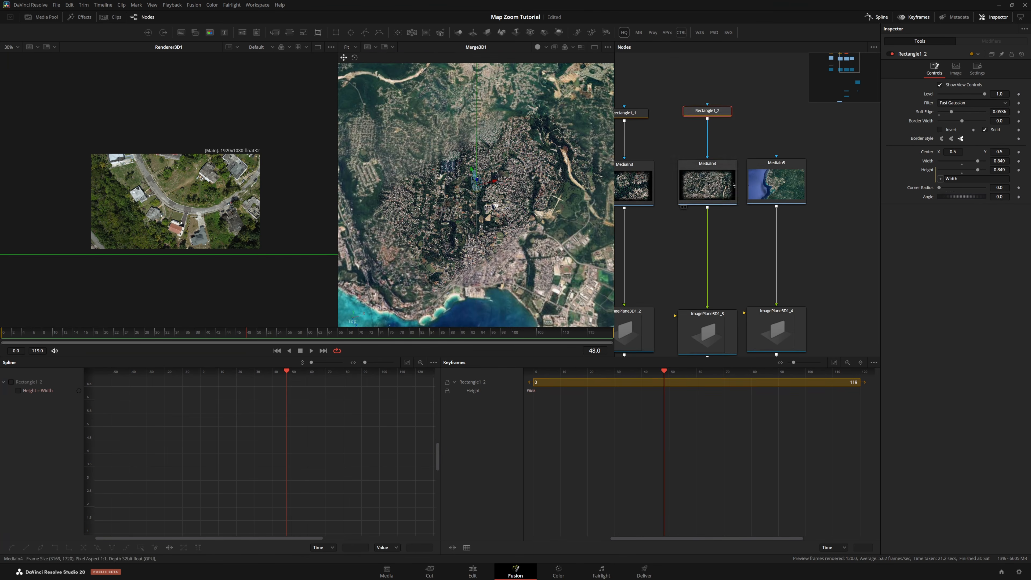
pyautogui.click(717, 175)
pyautogui.click(723, 110)
pyautogui.hotkey('ctrl', 'z')
pyautogui.hotkey('ctrl', 'z')
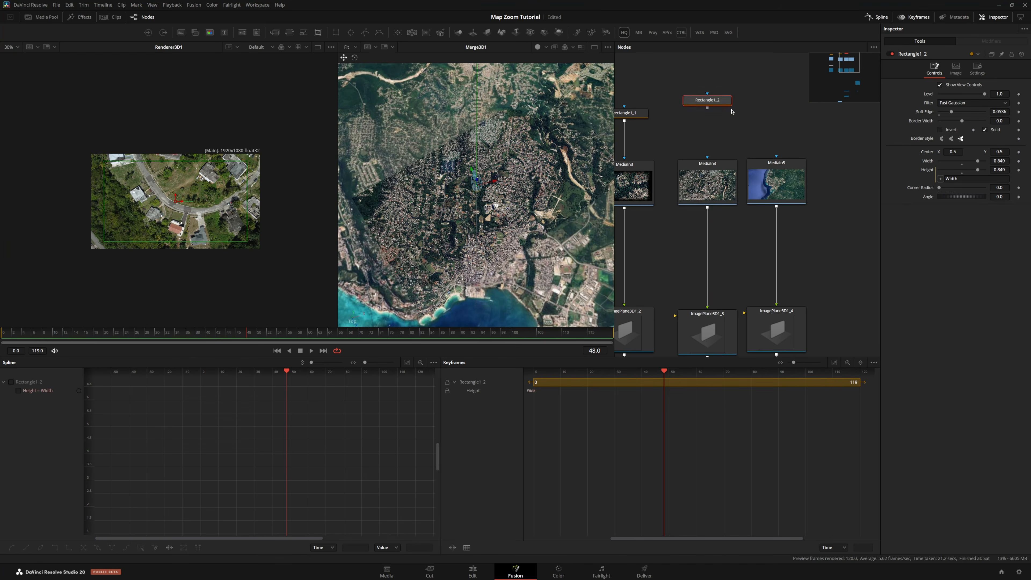
pyautogui.hotkey('ctrl', 'shift', 'z')
pyautogui.hotkey('ctrl', 'shift', 'z')
# Insert a Color Corrector node between MediaIn3 and its image plane
pyautogui.click(782, 181)
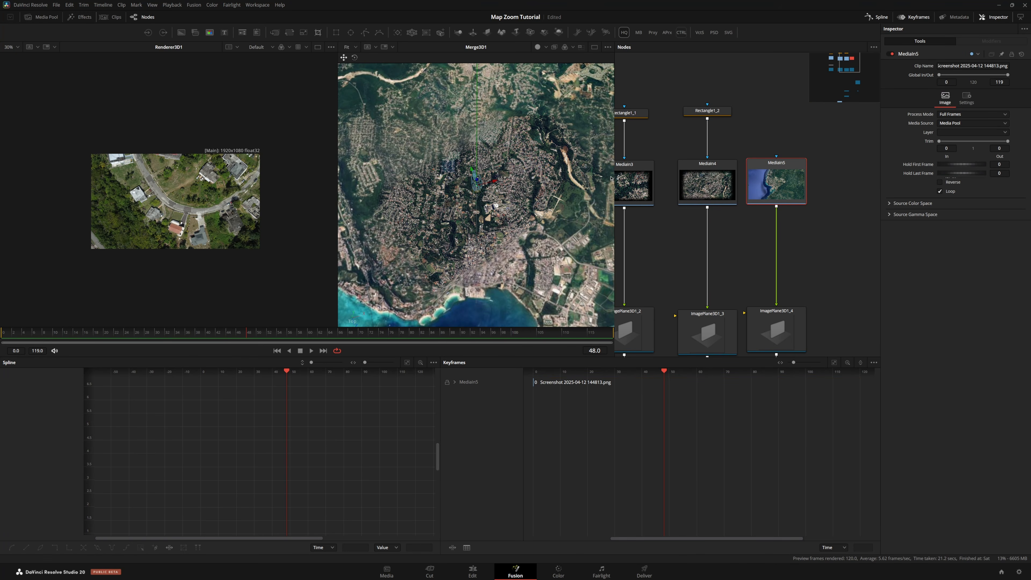
pyautogui.scroll(10, 439, 205)
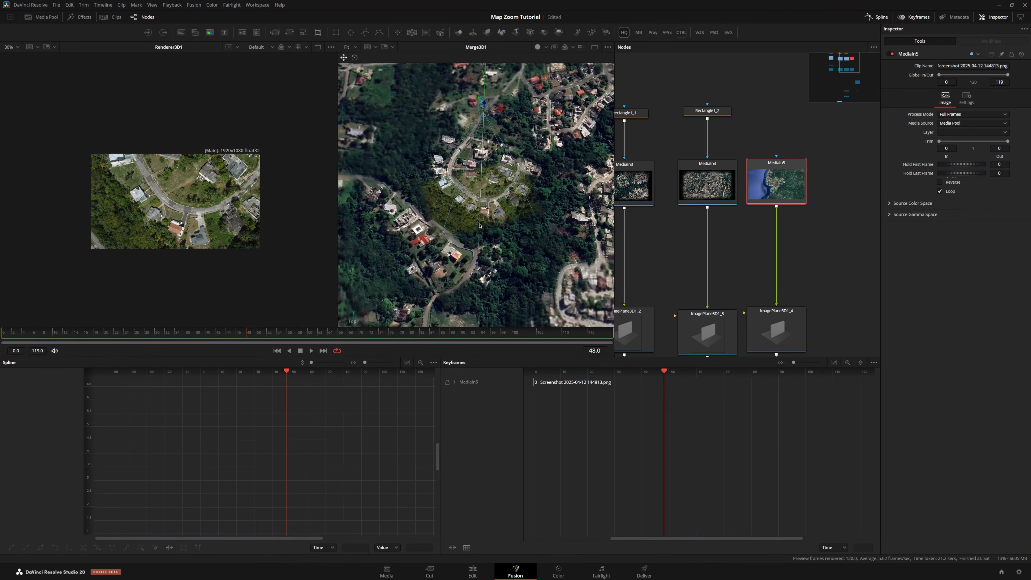
pyautogui.moveTo(489, 201); pyautogui.dragTo(493, 196)
pyautogui.moveTo(717, 207); pyautogui.dragTo(858, 193)
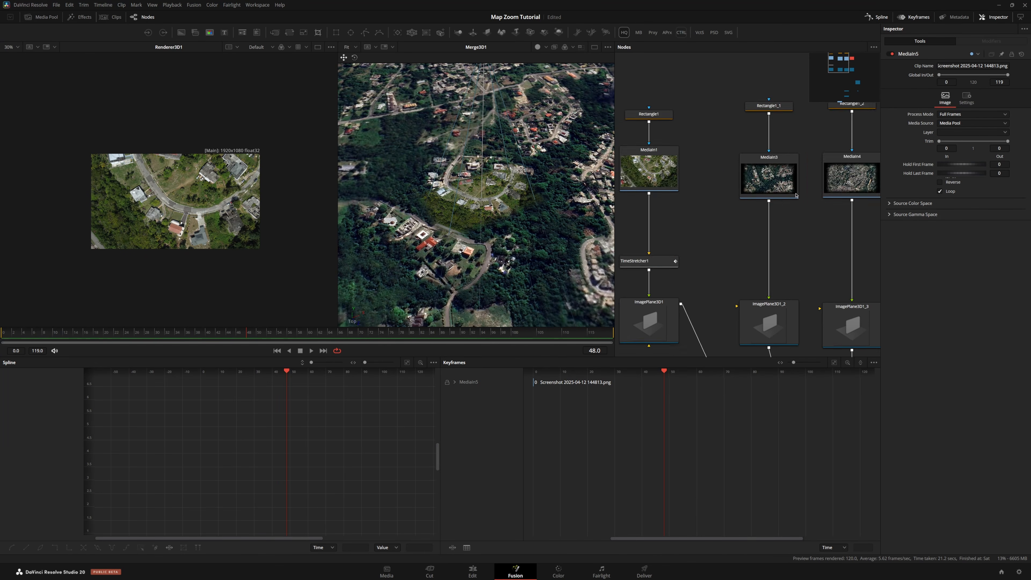
pyautogui.scroll(-4, 700, 195)
pyautogui.scroll(4, 702, 197)
pyautogui.moveTo(770, 199); pyautogui.dragTo(715, 202)
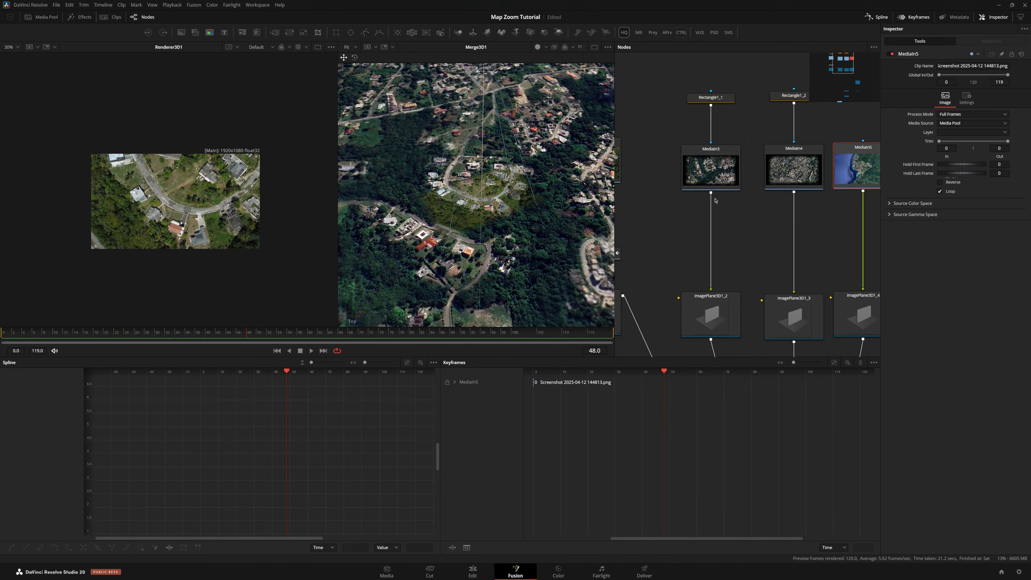
pyautogui.click(713, 173)
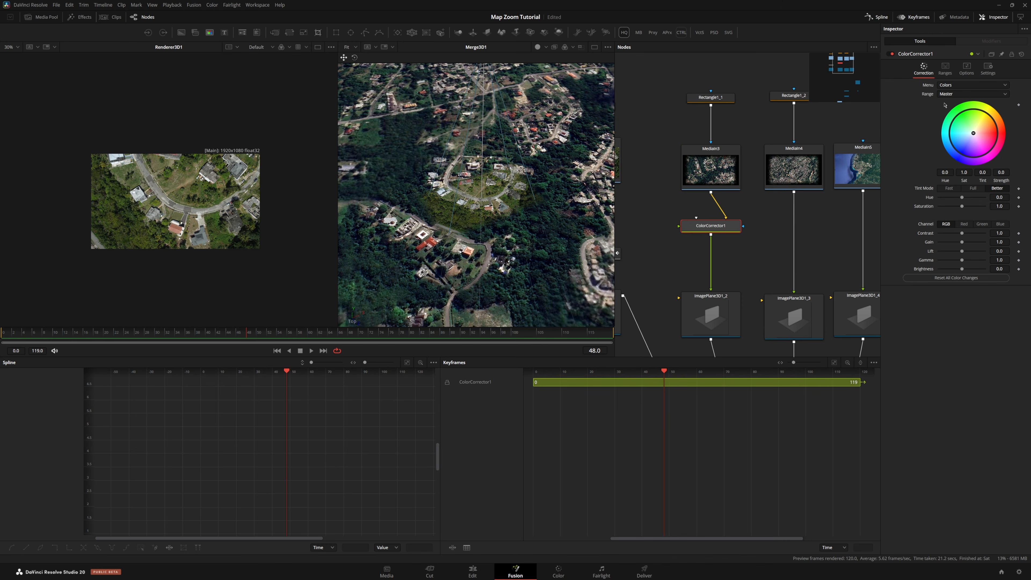
# Enable Pre-Divide/Post-Multiply on the Color Corrector and raise its Lift to about 0.38
pyautogui.click(965, 72)
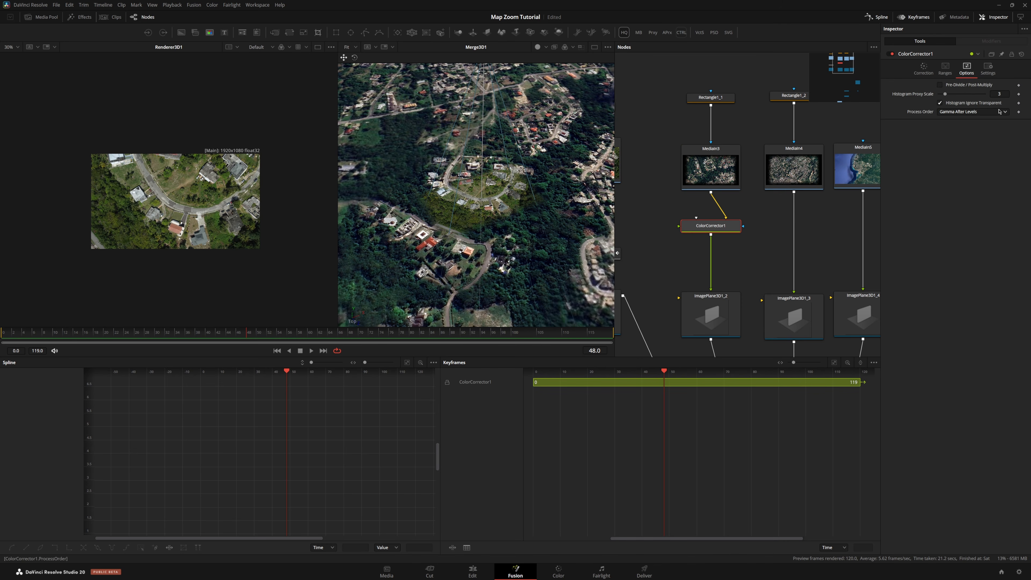
pyautogui.click(961, 86)
pyautogui.click(924, 68)
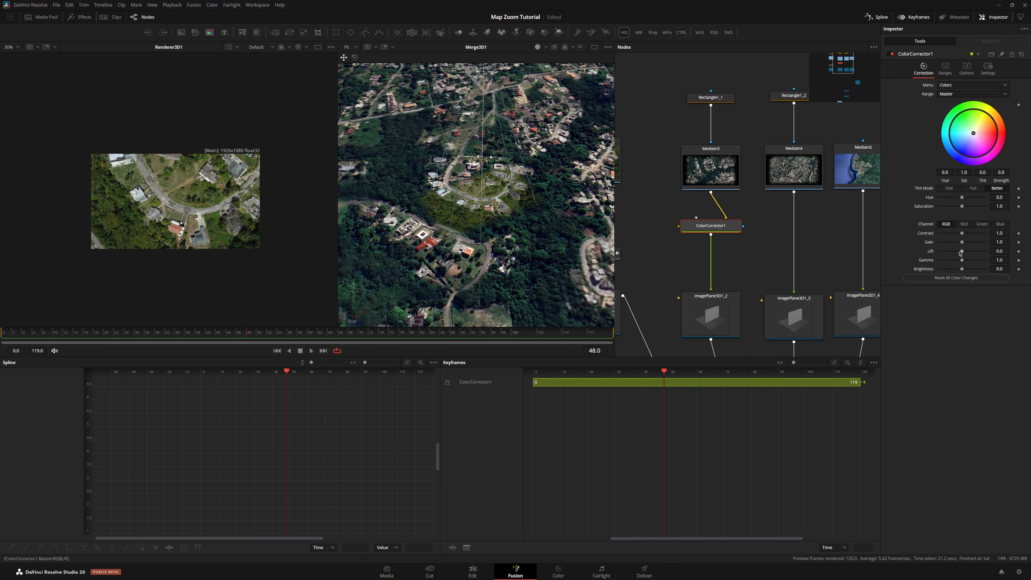
pyautogui.moveTo(967, 254); pyautogui.dragTo(972, 254)
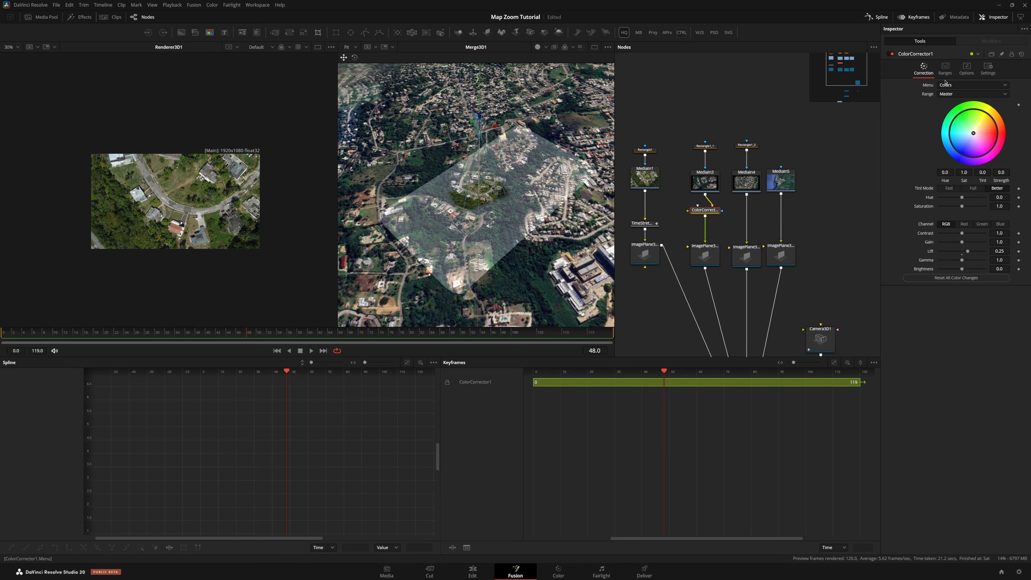
# Toggle Pre-Divide/Post-Multiply off and back on to compare the masked plane
pyautogui.click(966, 69)
pyautogui.click(939, 85)
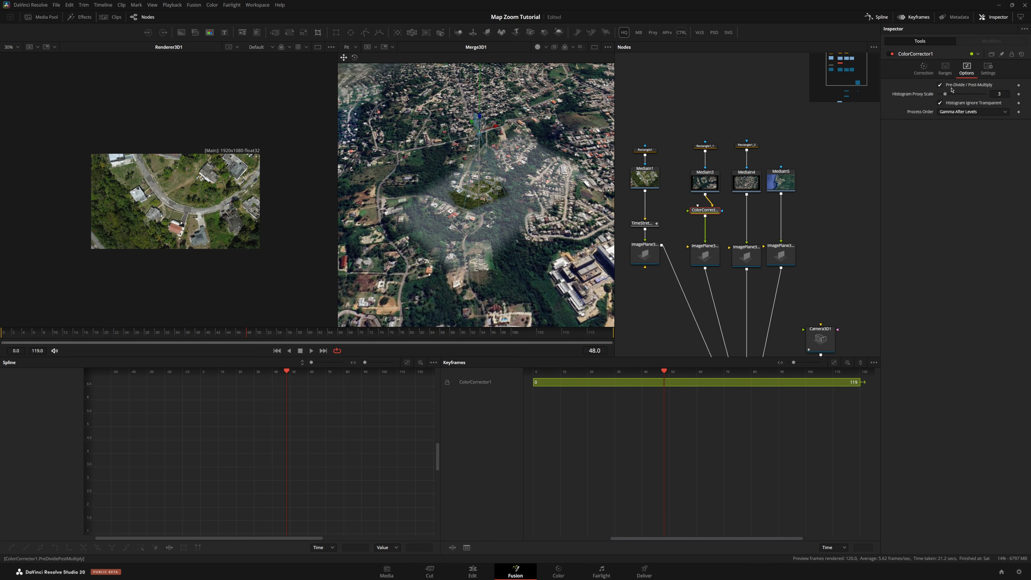
pyautogui.click(940, 85)
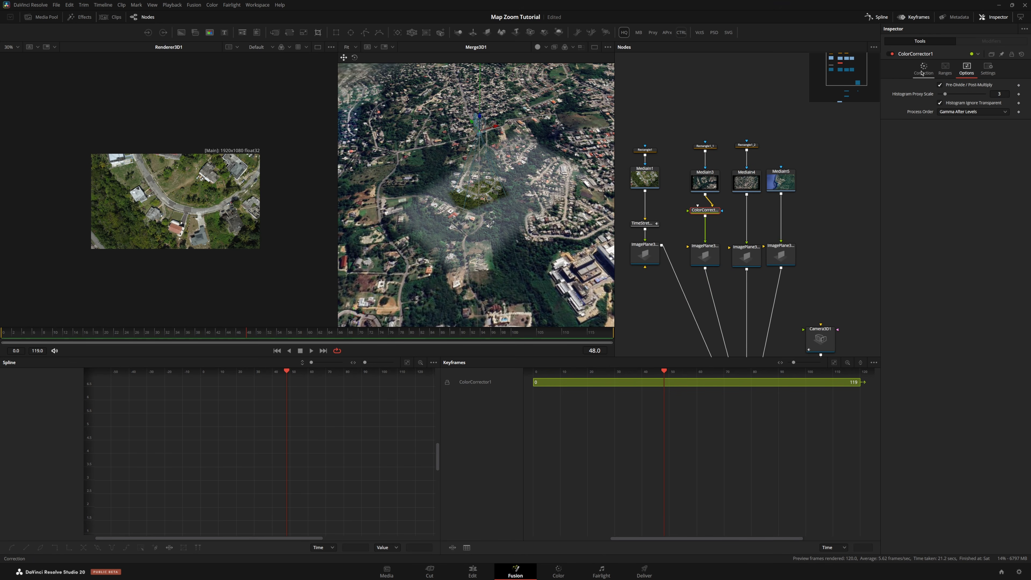
pyautogui.click(968, 85)
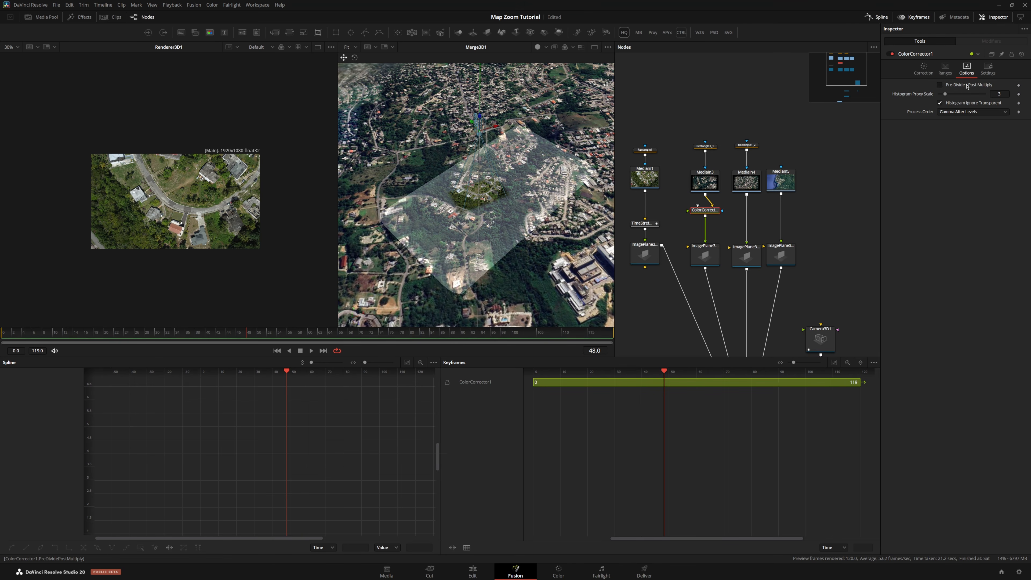
pyautogui.click(967, 85)
pyautogui.click(923, 69)
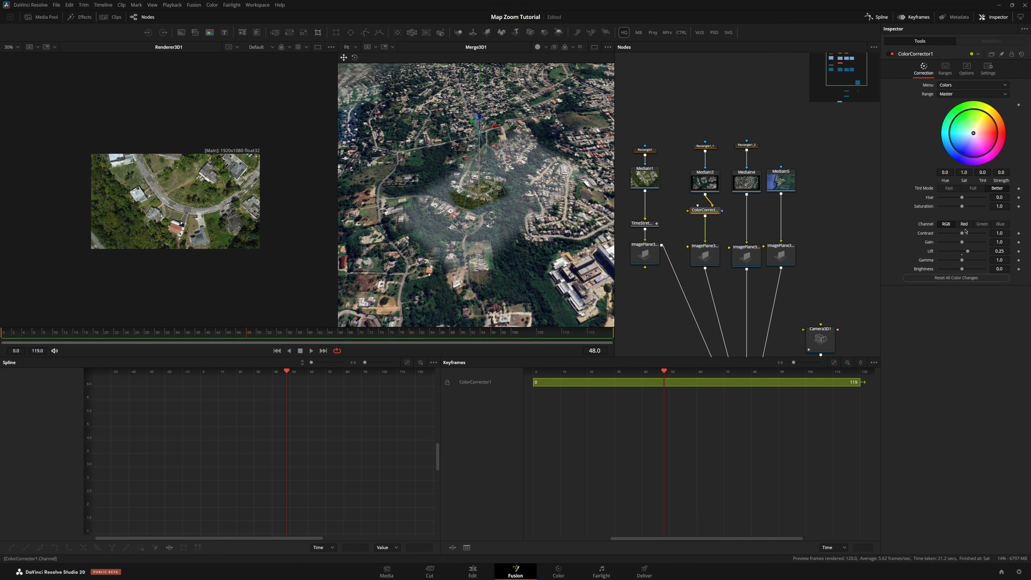
# Adjust the Color Corrector's Lift slider
pyautogui.click(961, 255)
pyautogui.scroll(5, 478, 207)
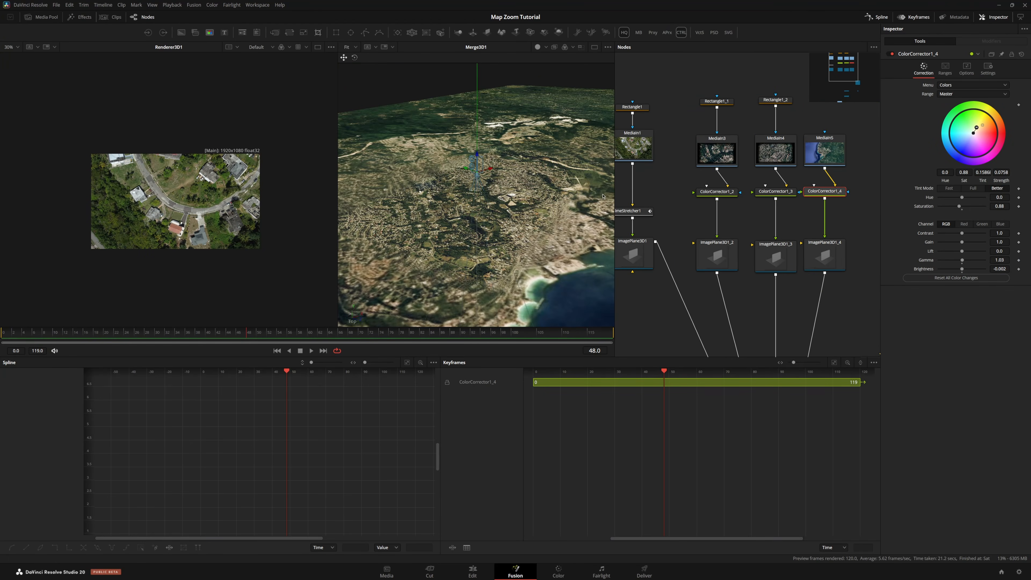
pyautogui.scroll(-3, 730, 202)
pyautogui.scroll(2, 750, 190)
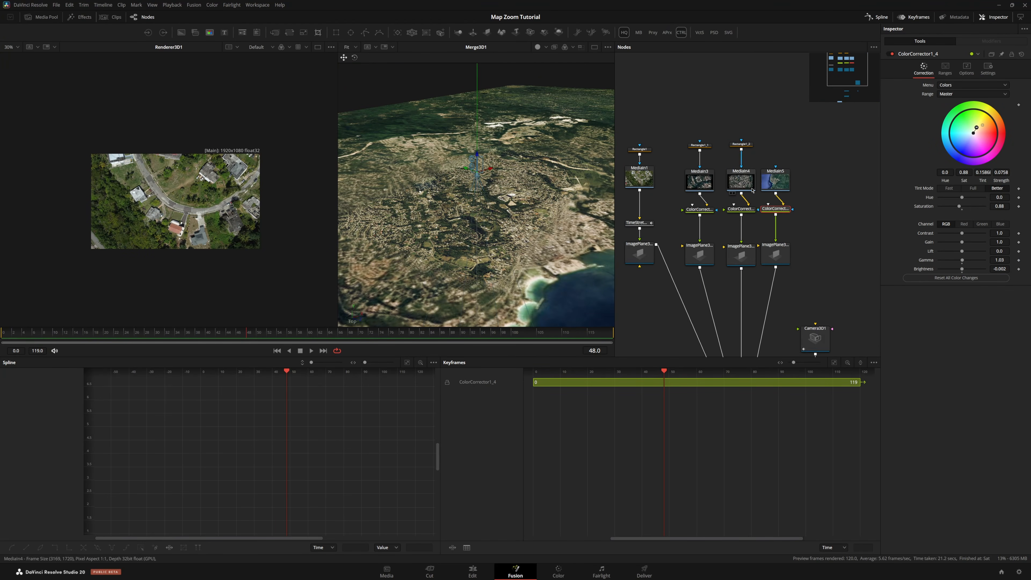
pyautogui.scroll(2, 753, 193)
pyautogui.scroll(-3, 542, 225)
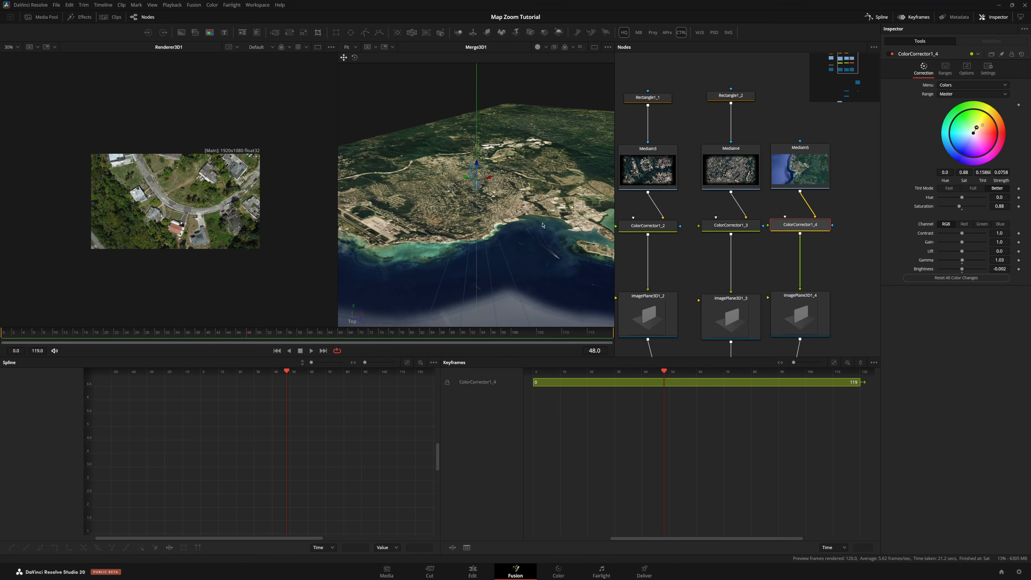
# Load the MediaIn3 and MediaIn5 map images into the second viewer to inspect them
pyautogui.moveTo(648, 168); pyautogui.dragTo(443, 217)
pyautogui.scroll(5, 499, 216)
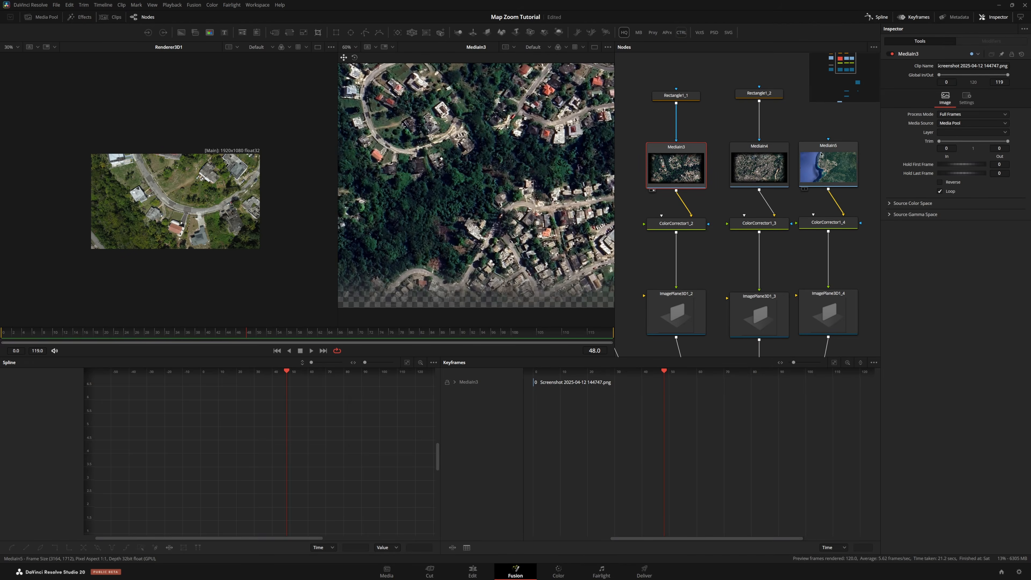
pyautogui.click(828, 168)
pyautogui.press('2')
pyautogui.moveTo(355, 174); pyautogui.dragTo(466, 136)
pyautogui.scroll(8, 433, 166)
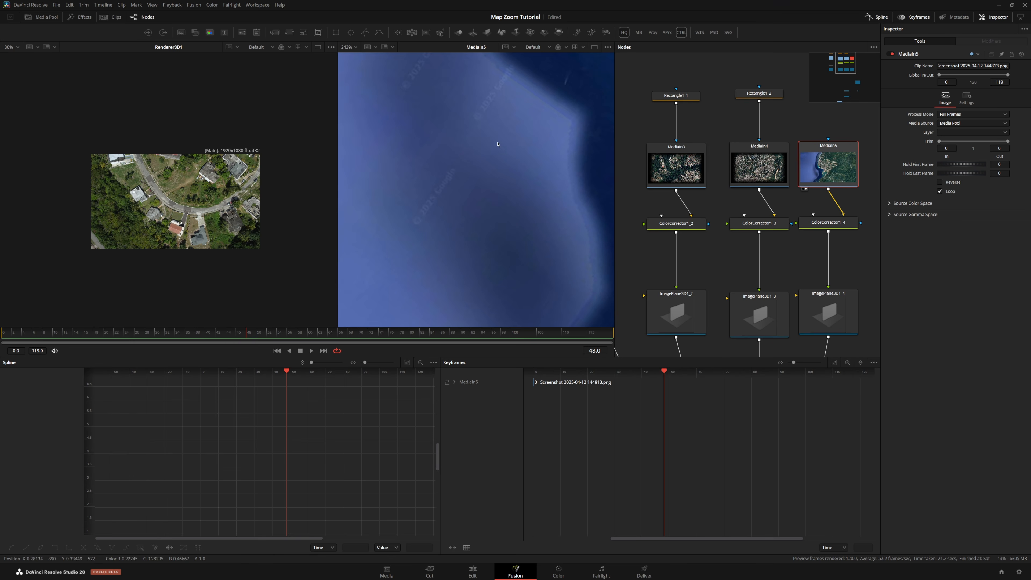
pyautogui.scroll(-8, 497, 143)
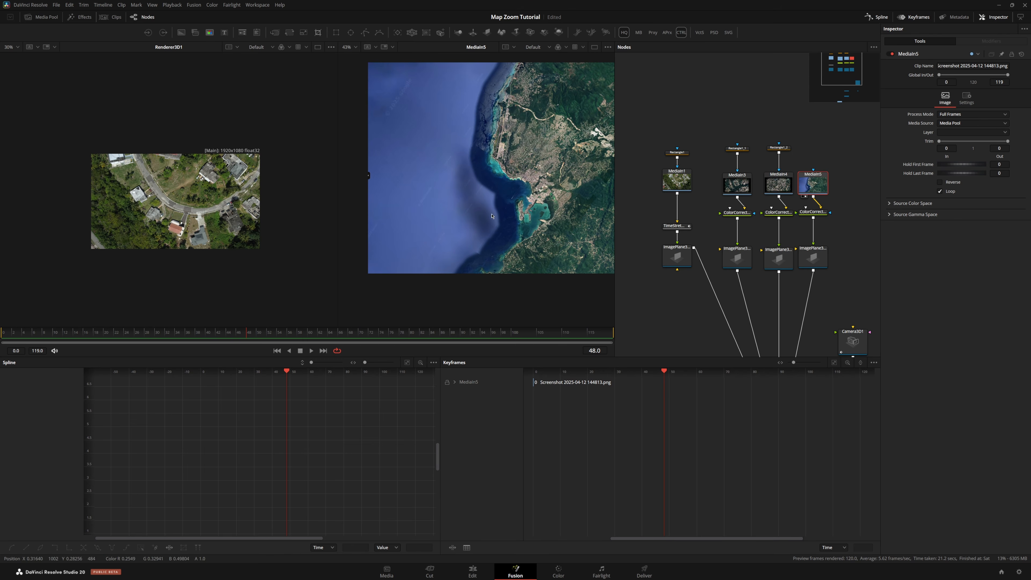
# Insert a Paint node after MediaIn5 and set its Apply Mode to Clone
pyautogui.moveTo(818, 182); pyautogui.dragTo(741, 163)
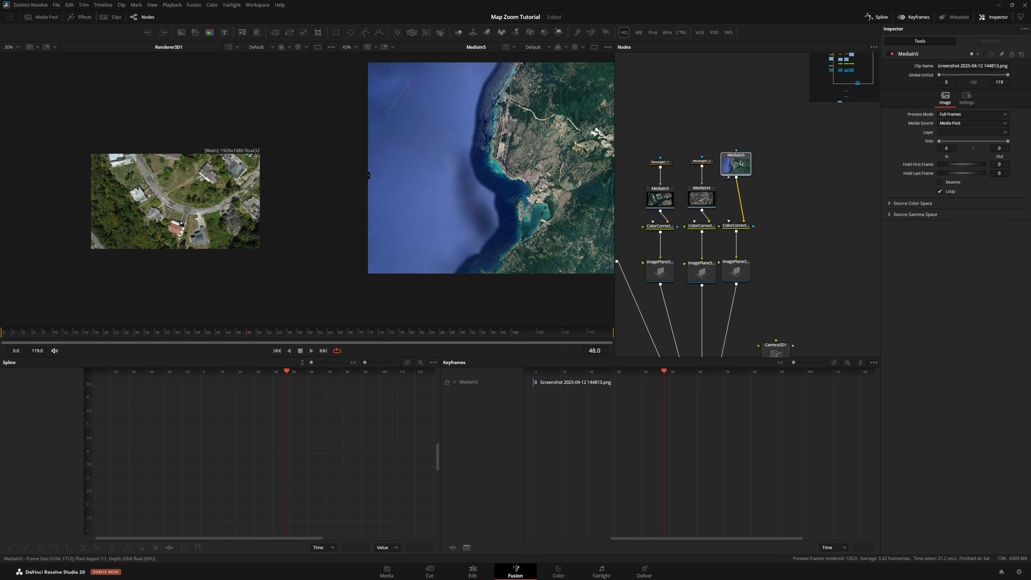
pyautogui.hotkey('shift', 'space')
pyautogui.write('tst')
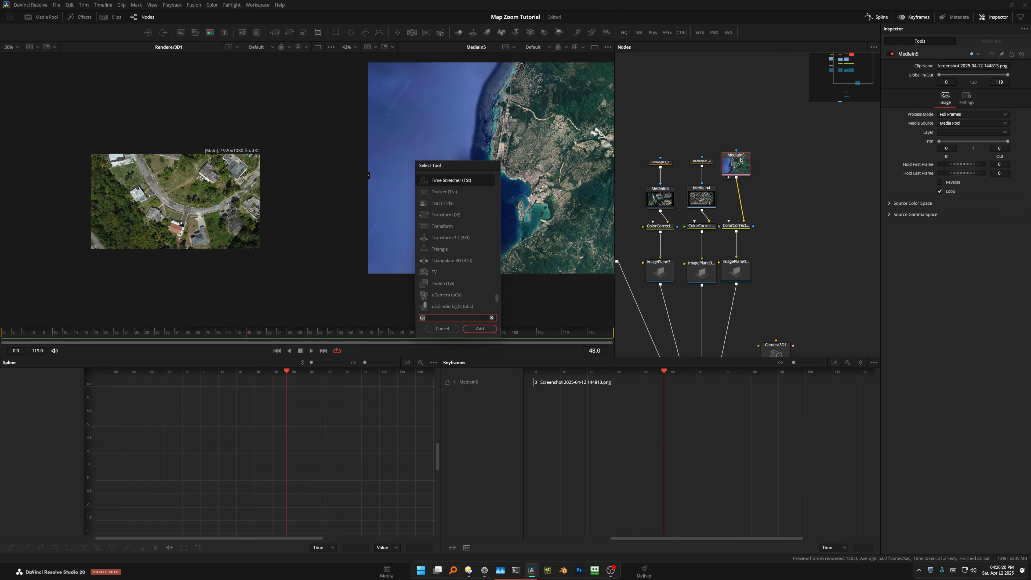
pyautogui.write('paint')
pyautogui.press('Return')
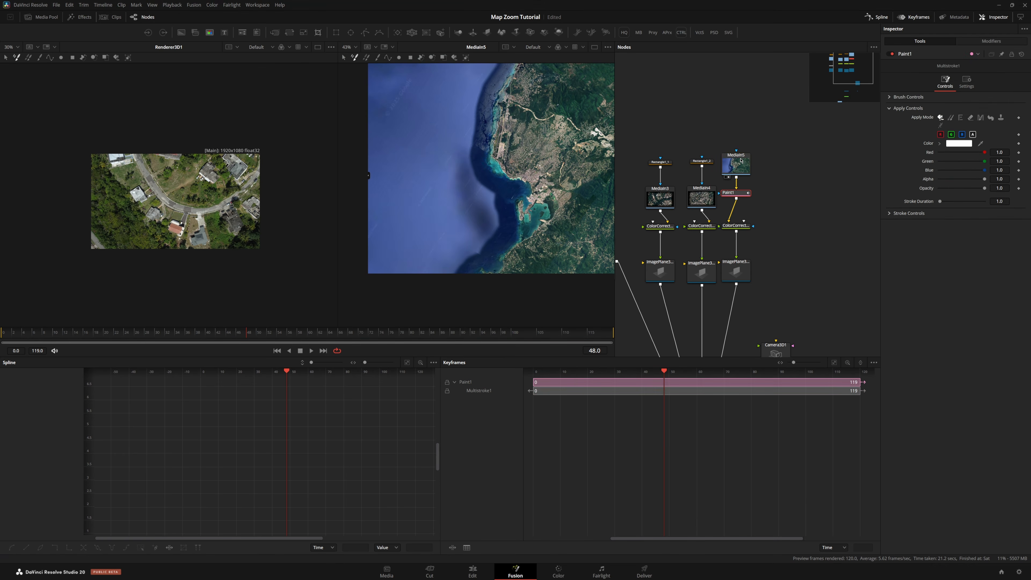
pyautogui.scroll(2, 448, 144)
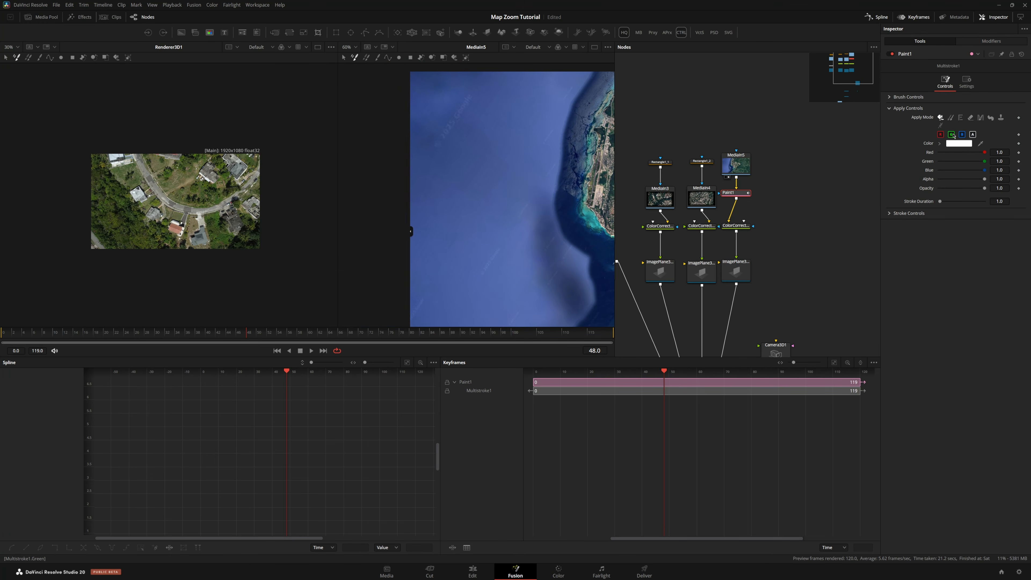
pyautogui.click(951, 118)
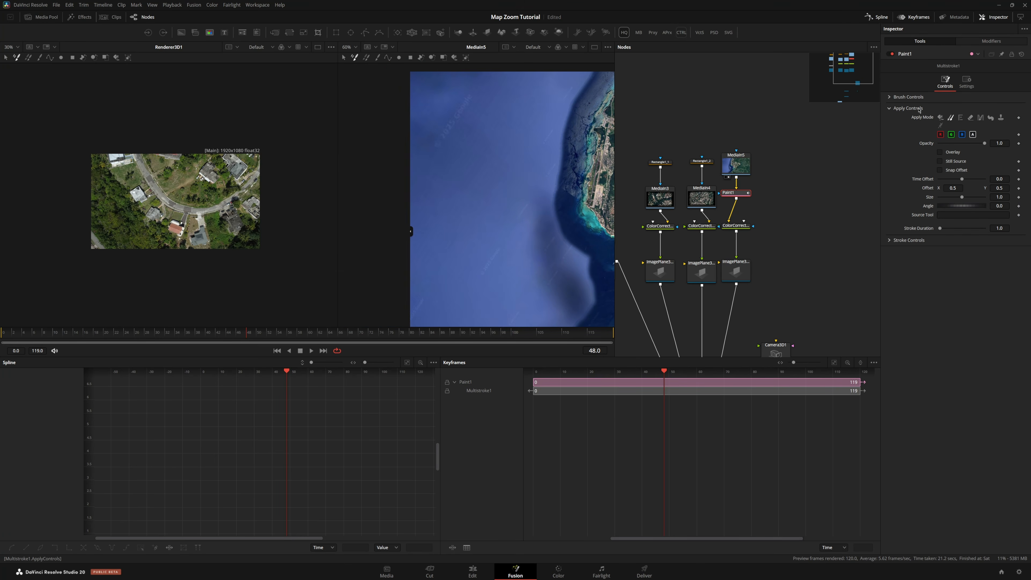
# Expand the Paint node's Brush Controls and set the brush Softness to 1.8
pyautogui.click(889, 98)
pyautogui.click(996, 133)
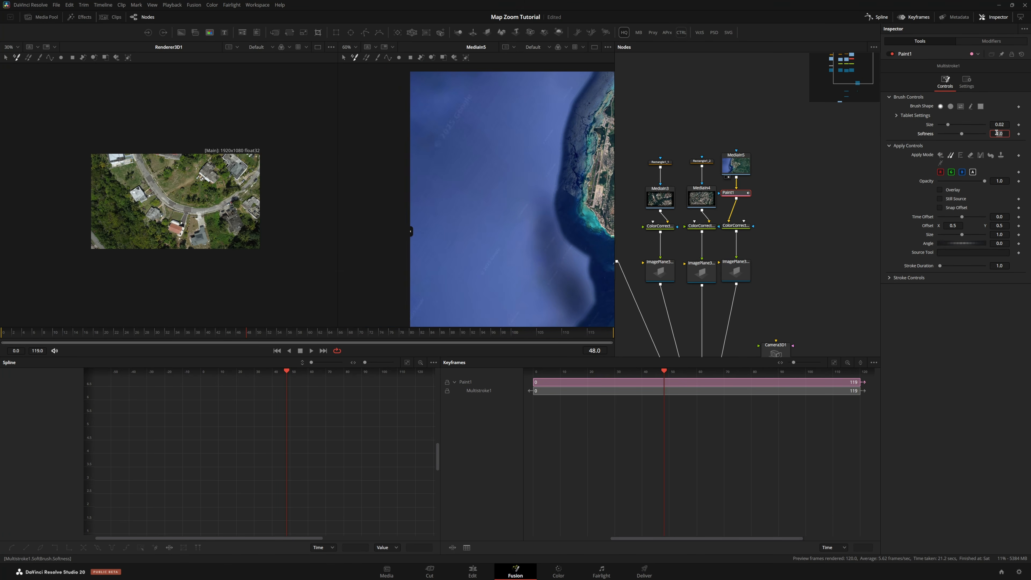
pyautogui.write('8')
pyautogui.press('Tab')
# Pick the Stroke paint tool, set a clone source in the water, and enlarge the brush to about 0.045
pyautogui.click(40, 59)
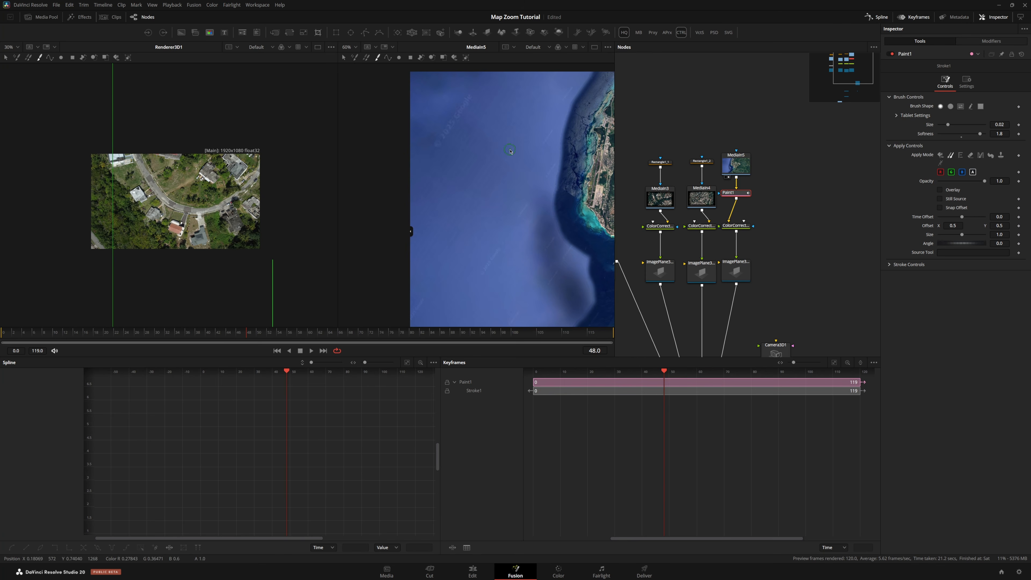
pyautogui.keyDown('alt'); pyautogui.click(473, 154); pyautogui.keyUp('alt')
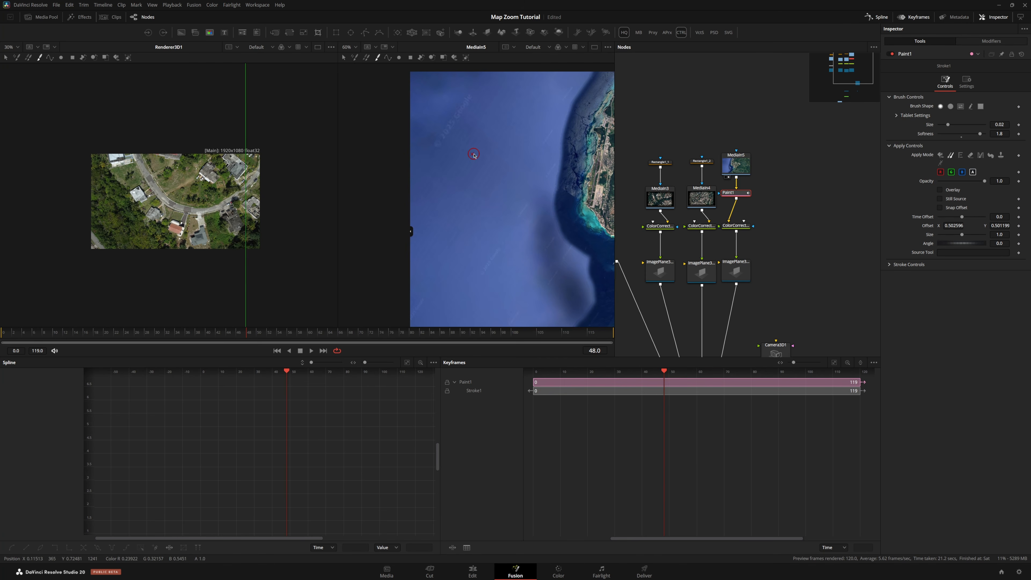
pyautogui.moveTo(471, 154)
pyautogui.mouseDown()
pyautogui.moveTo(483, 163)
pyautogui.moveTo(442, 140)
pyautogui.moveTo(470, 99)
pyautogui.mouseUp()
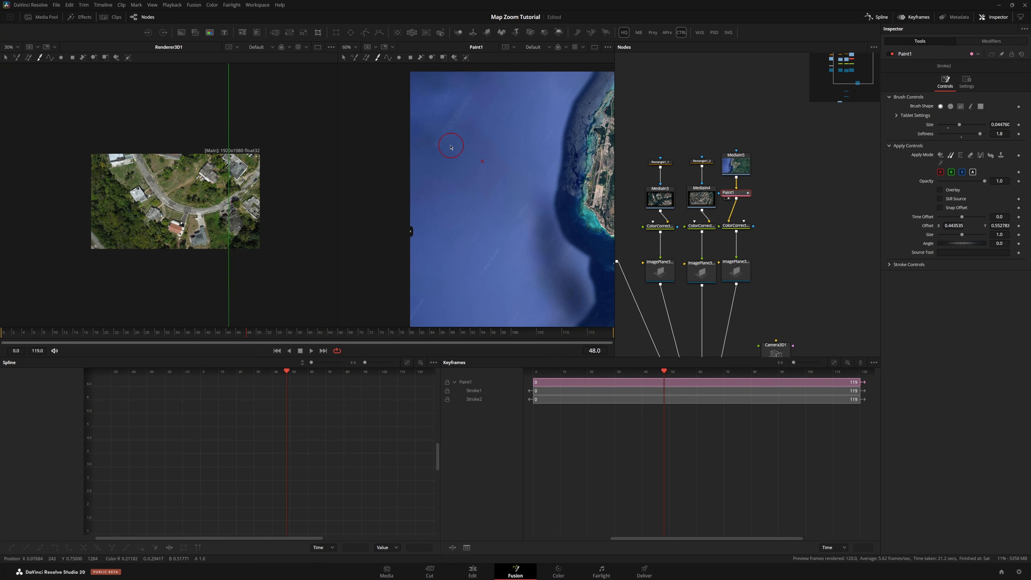
# Paint clone strokes over the streaks in the water area of the MediaIn5 map image
pyautogui.click(473, 171)
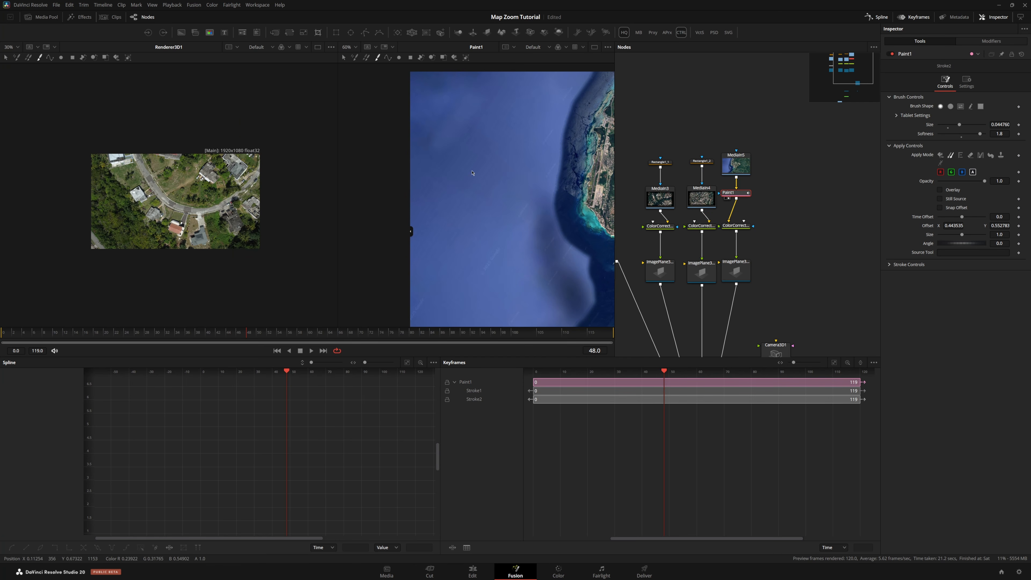
pyautogui.scroll(-2, 495, 177)
pyautogui.moveTo(495, 176); pyautogui.dragTo(489, 150)
pyautogui.keyDown('alt'); pyautogui.click(466, 209); pyautogui.keyUp('alt')
pyautogui.scroll(3, 479, 215)
pyautogui.moveTo(501, 198); pyautogui.dragTo(490, 214)
pyautogui.scroll(-2, 490, 214)
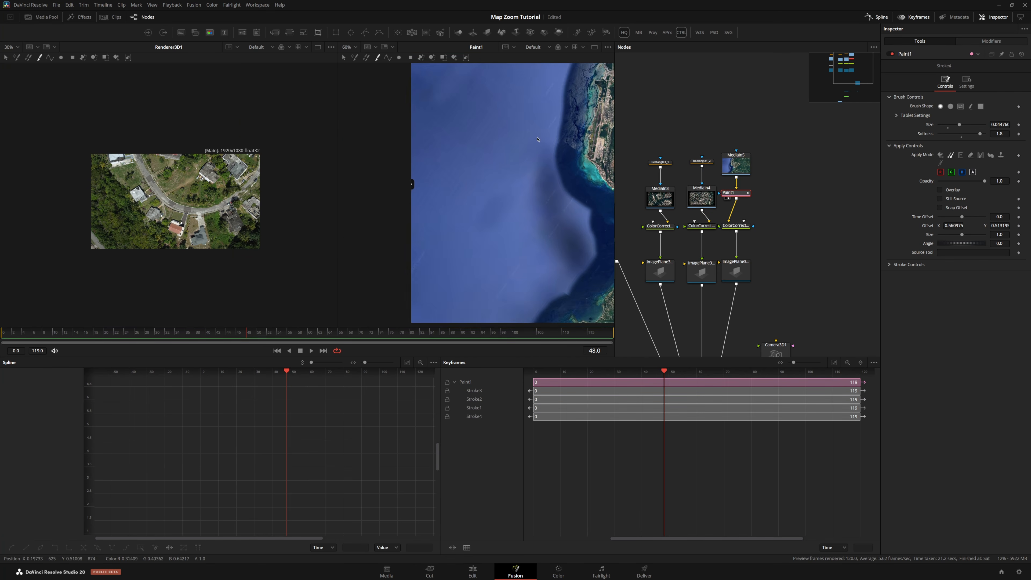
pyautogui.moveTo(538, 139)
pyautogui.mouseDown()
pyautogui.moveTo(527, 126)
pyautogui.moveTo(518, 151)
pyautogui.mouseUp()
pyautogui.keyDown('alt'); pyautogui.click(507, 114); pyautogui.keyUp('alt')
pyautogui.moveTo(534, 117)
pyautogui.mouseDown()
pyautogui.moveTo(515, 152)
pyautogui.moveTo(530, 163)
pyautogui.moveTo(521, 167)
pyautogui.mouseUp()
pyautogui.keyDown('alt'); pyautogui.click(495, 159); pyautogui.keyUp('alt')
pyautogui.scroll(-5, 521, 162)
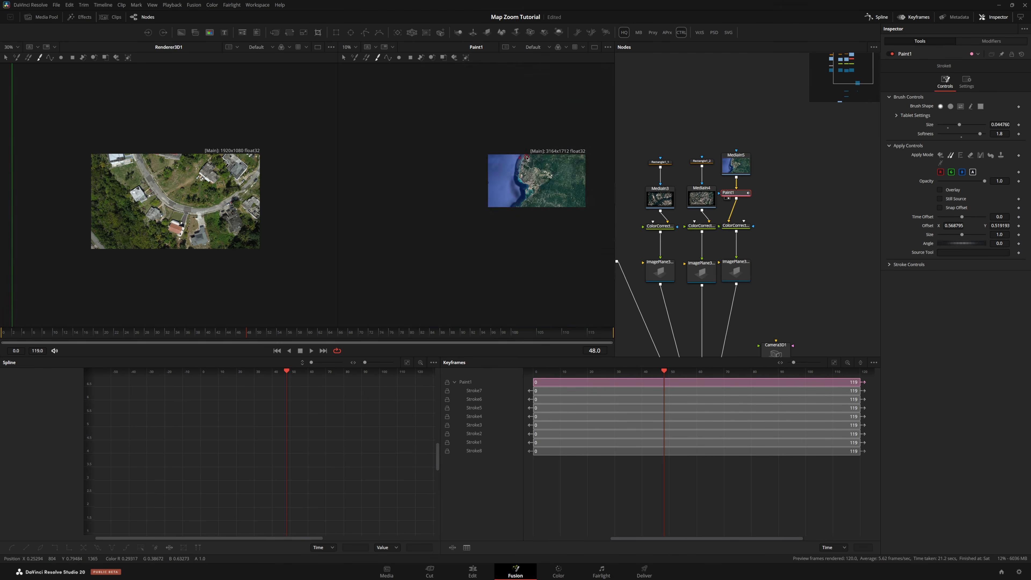
pyautogui.scroll(2, 522, 156)
pyautogui.scroll(5, 521, 166)
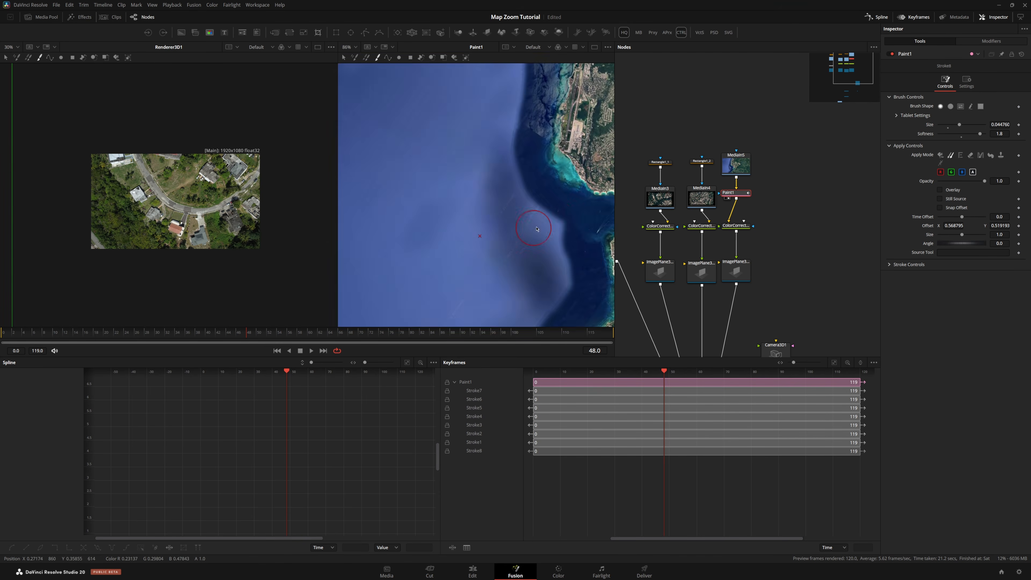
# Turn on motion blur for the Renderer3D1 node in its settings
pyautogui.click(760, 220)
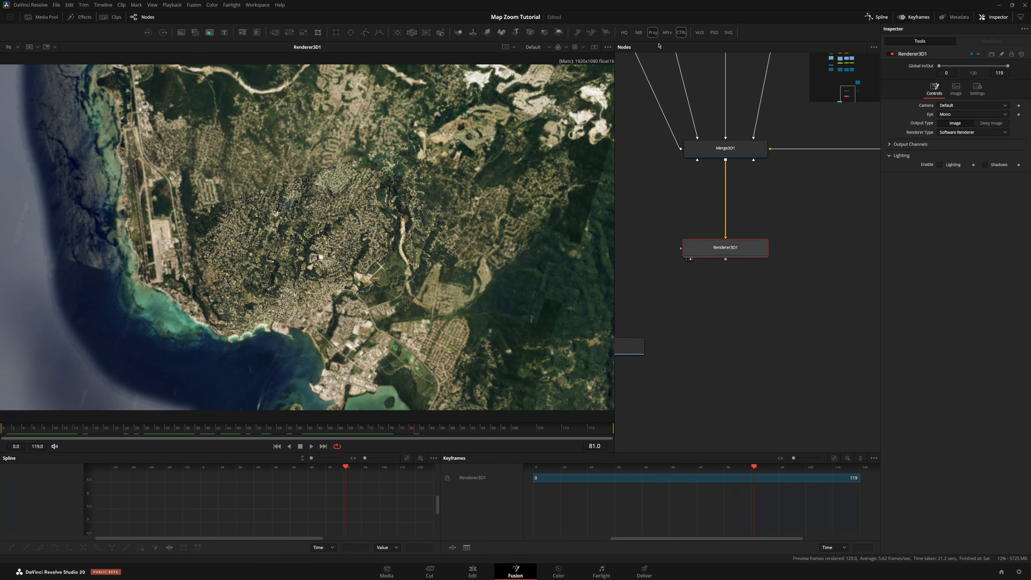
pyautogui.click(639, 32)
pyautogui.click(985, 89)
pyautogui.click(940, 135)
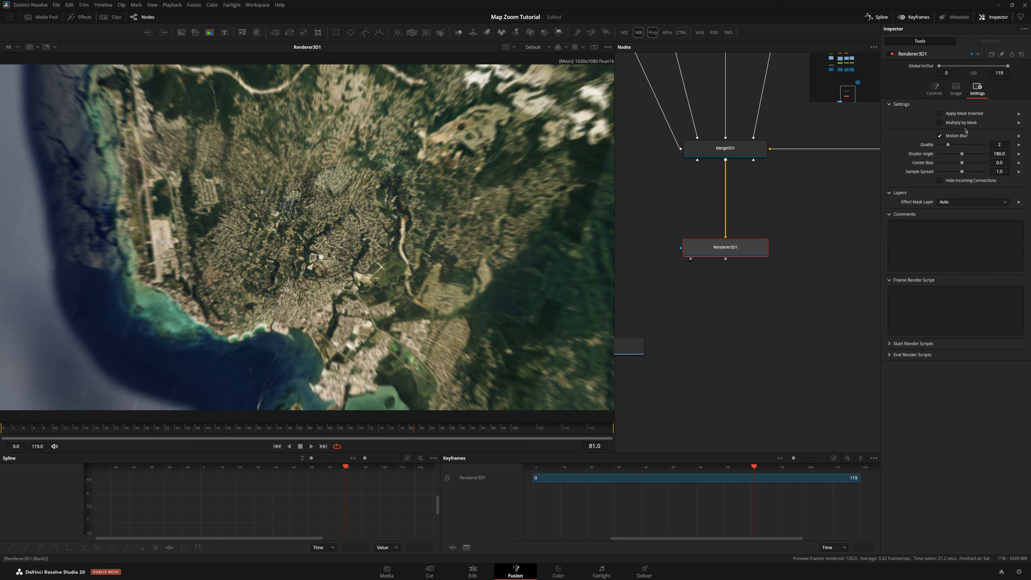
# Set the Renderer3D1 Renderer Type to Hardware Renderer
pyautogui.click(934, 89)
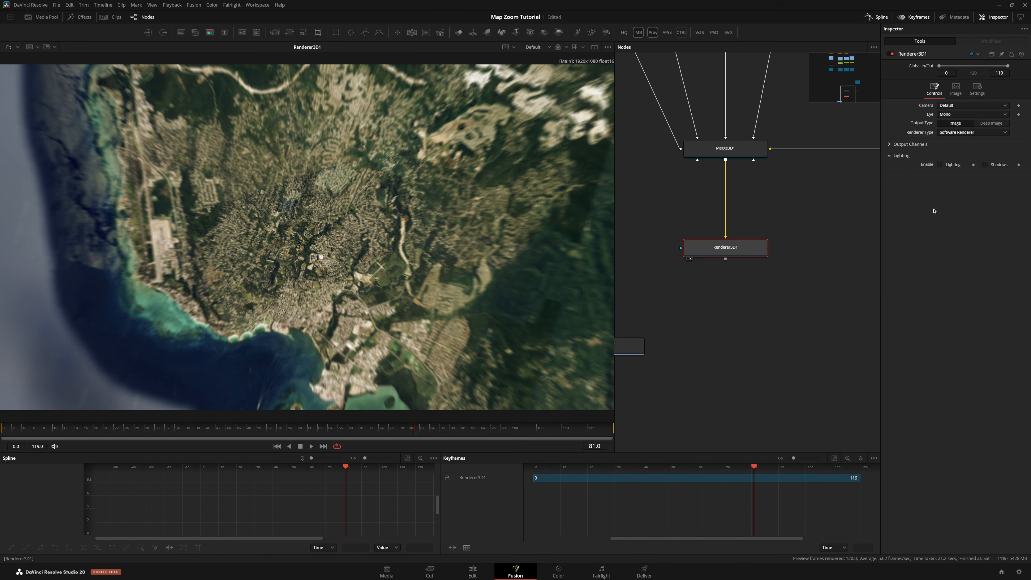
pyautogui.click(985, 133)
pyautogui.click(958, 145)
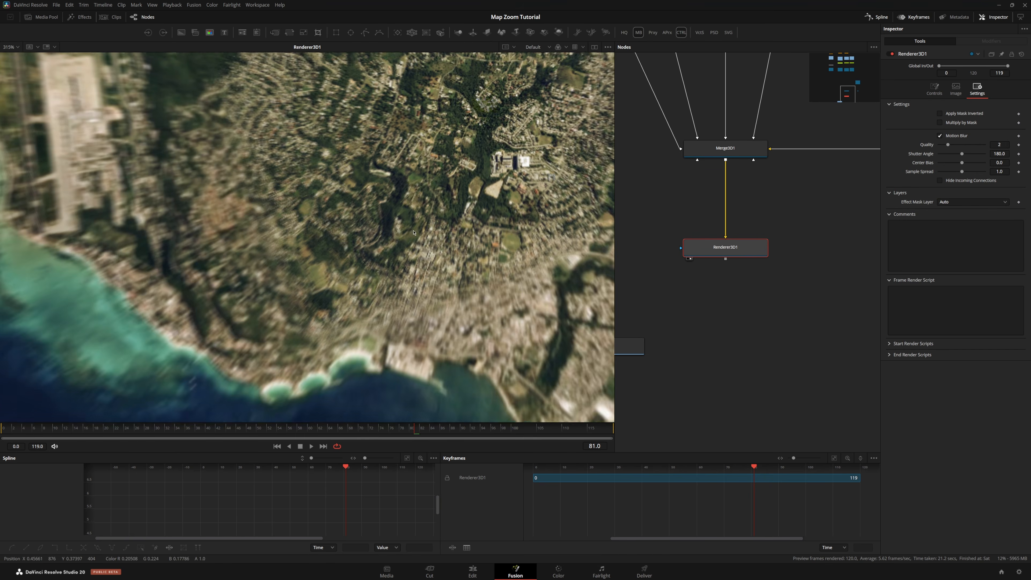
# Enable high-quality viewing and scrub to frame 59 to preview the motion blur
pyautogui.scroll(-6, 431, 239)
pyautogui.scroll(2, 485, 183)
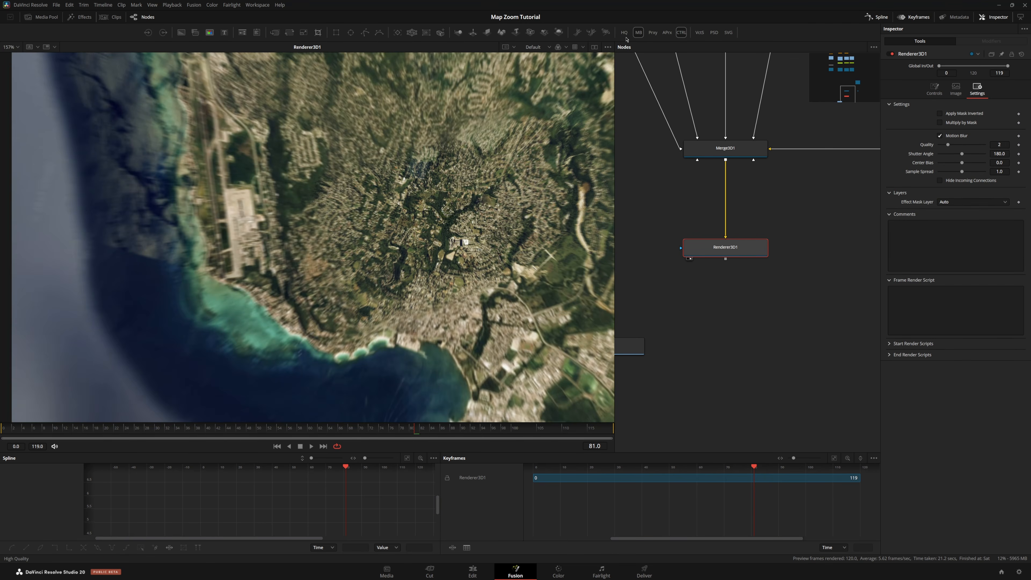
pyautogui.click(625, 33)
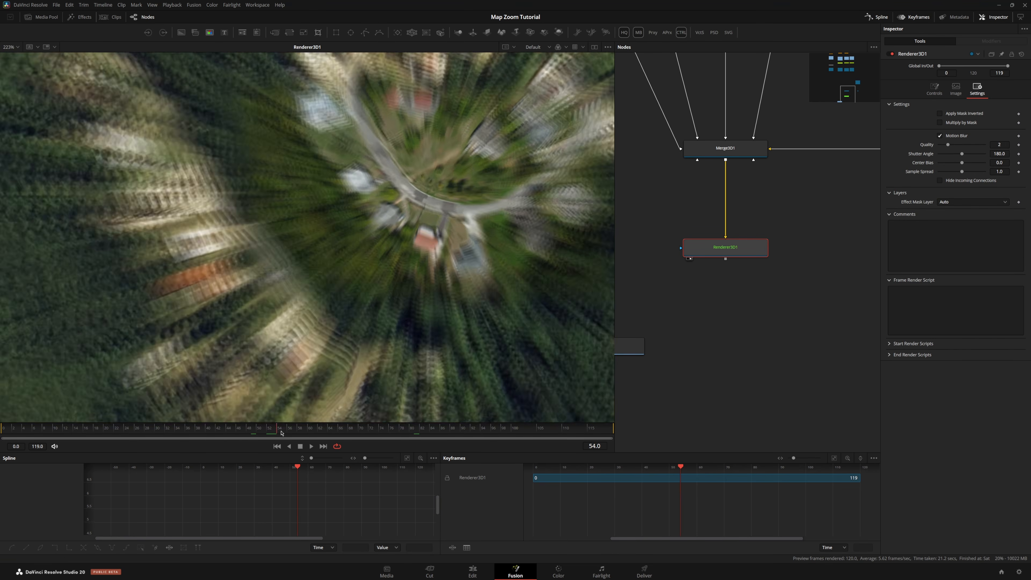
pyautogui.moveTo(281, 433); pyautogui.dragTo(329, 432)
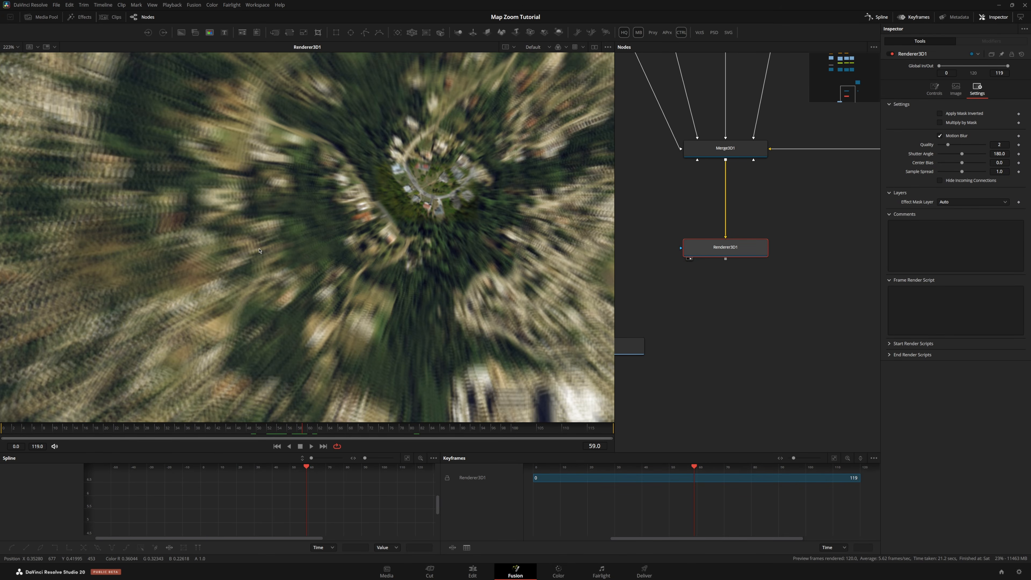
# Set the Renderer3D1 motion blur Quality to 6
pyautogui.scroll(3, 259, 250)
pyautogui.moveTo(949, 146); pyautogui.dragTo(961, 149)
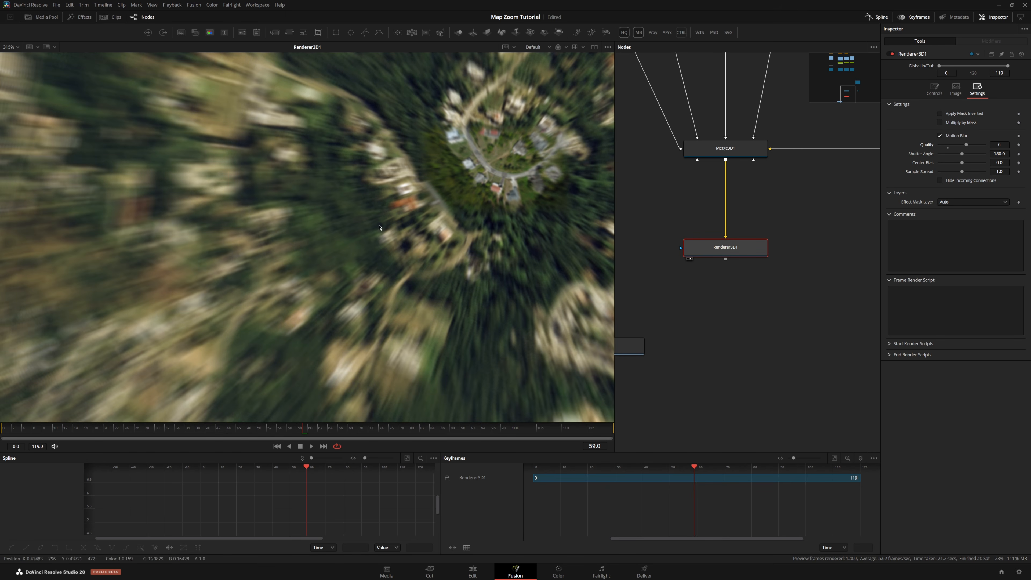
pyautogui.scroll(-2, 364, 224)
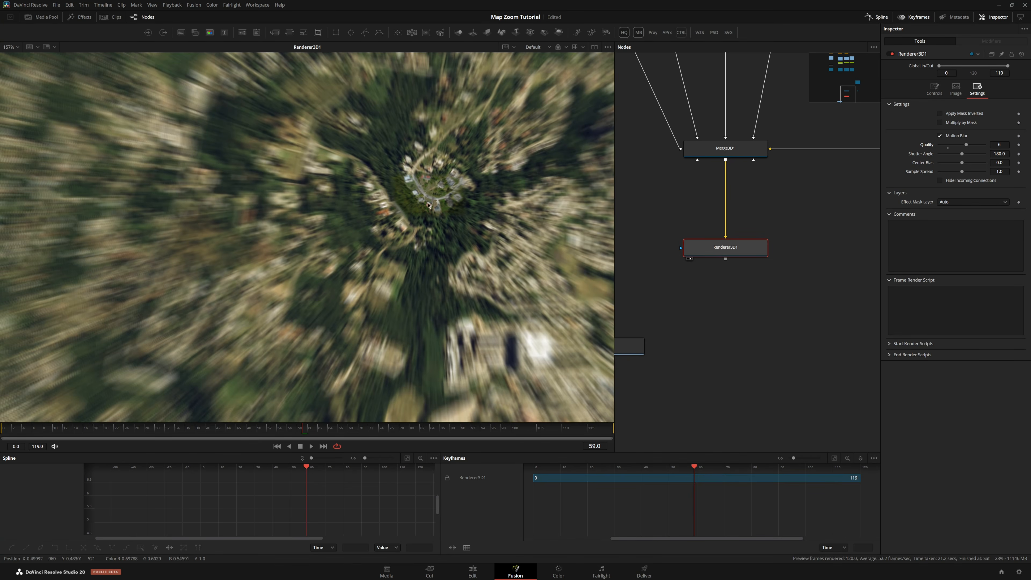
pyautogui.scroll(-2, 428, 206)
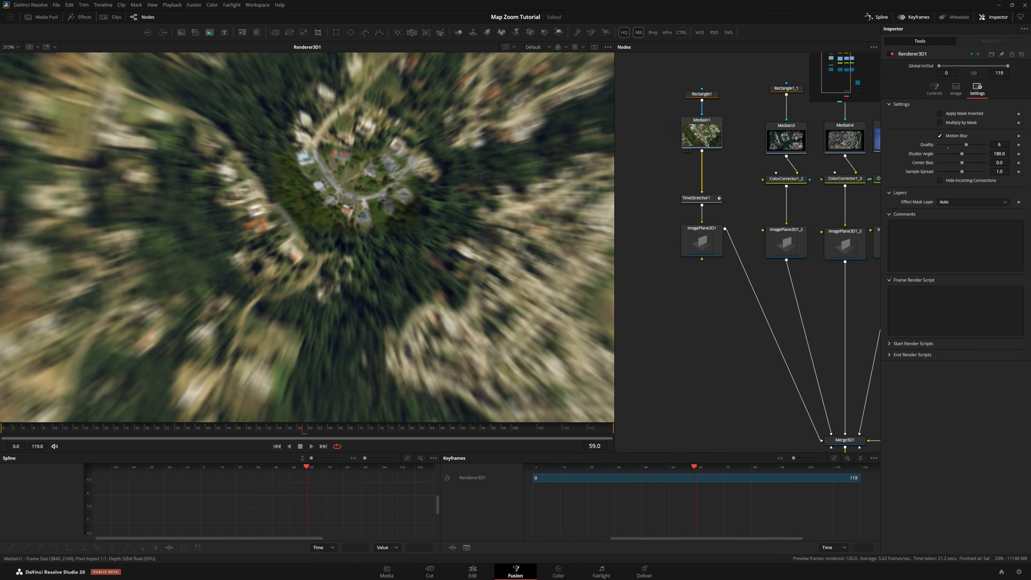
# Shift ColorCorrector1's master colour wheel to a tint of about -0.44 with strength about 0.06
pyautogui.click(708, 174)
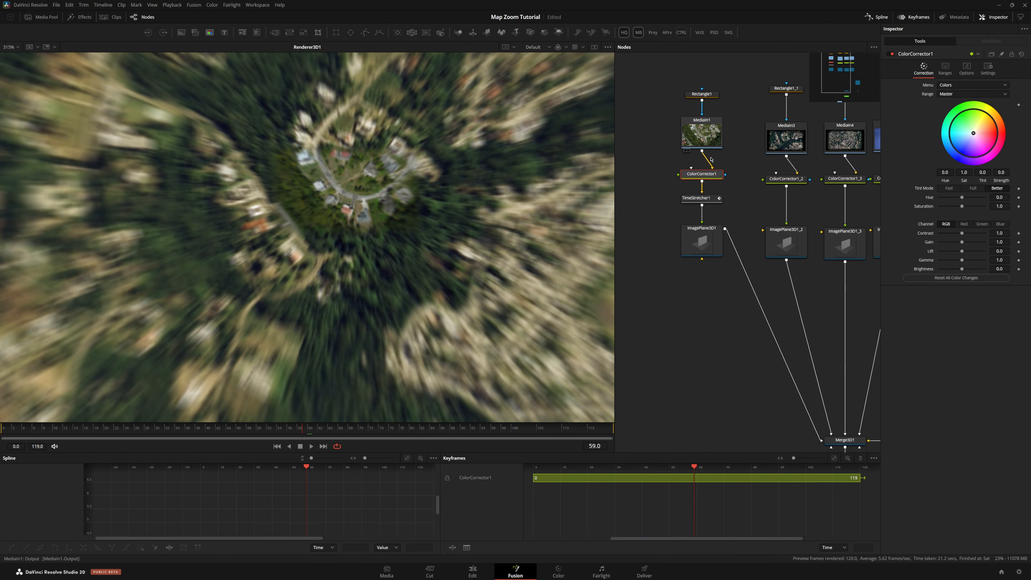
pyautogui.click(967, 69)
pyautogui.click(924, 69)
pyautogui.moveTo(978, 146)
pyautogui.mouseDown()
pyautogui.moveTo(978, 133)
pyautogui.moveTo(968, 135)
pyautogui.mouseUp()
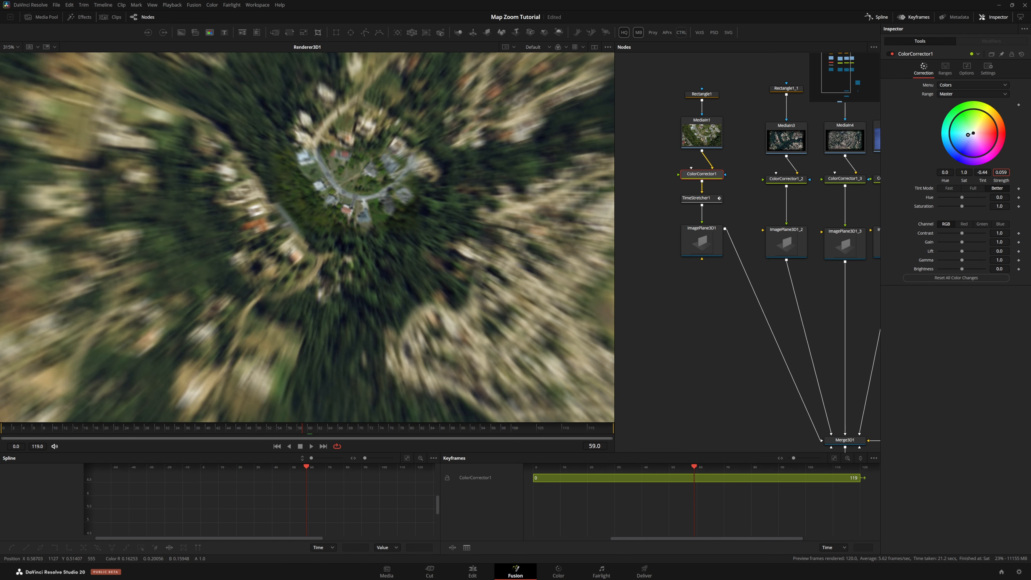
pyautogui.moveTo(1001, 174); pyautogui.dragTo(997, 174)
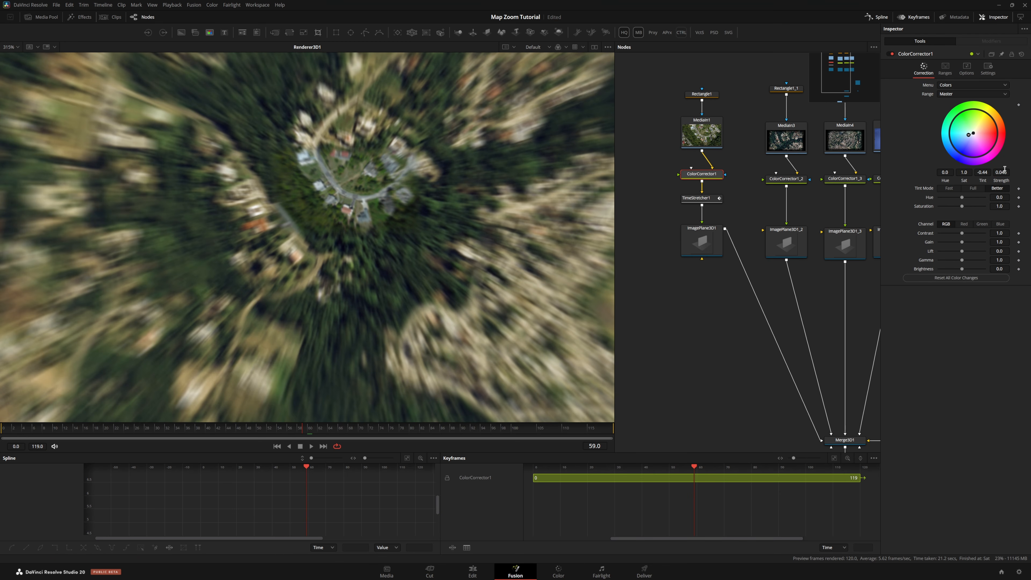
# Switch ColorCorrector1's Range to Midtones and adjust the wheel strength to about 0.033
pyautogui.click(950, 96)
pyautogui.click(950, 111)
pyautogui.click(950, 94)
pyautogui.click(950, 120)
pyautogui.moveTo(998, 172); pyautogui.dragTo(1000, 171)
pyautogui.moveTo(1001, 171); pyautogui.dragTo(999, 172)
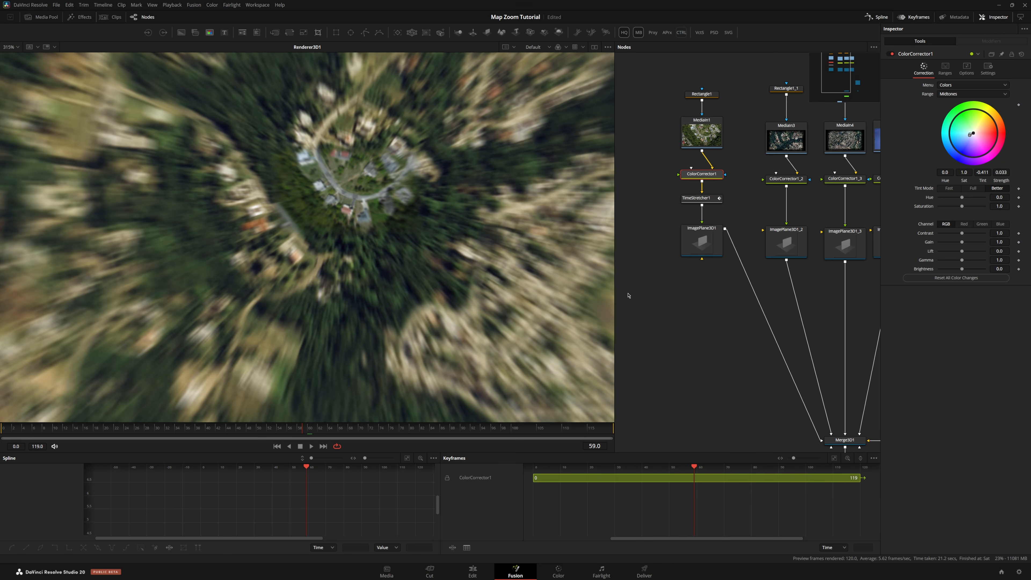
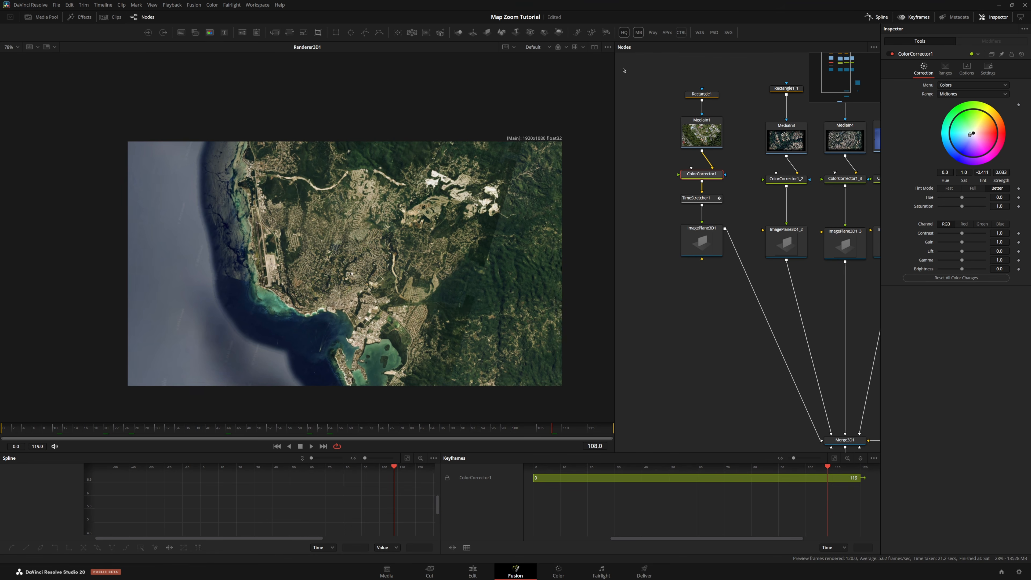
# Bring the smoke stock clip into the node graph as a new MediaIn node
pyautogui.click(624, 33)
pyautogui.hotkey('ctrl', 'f')
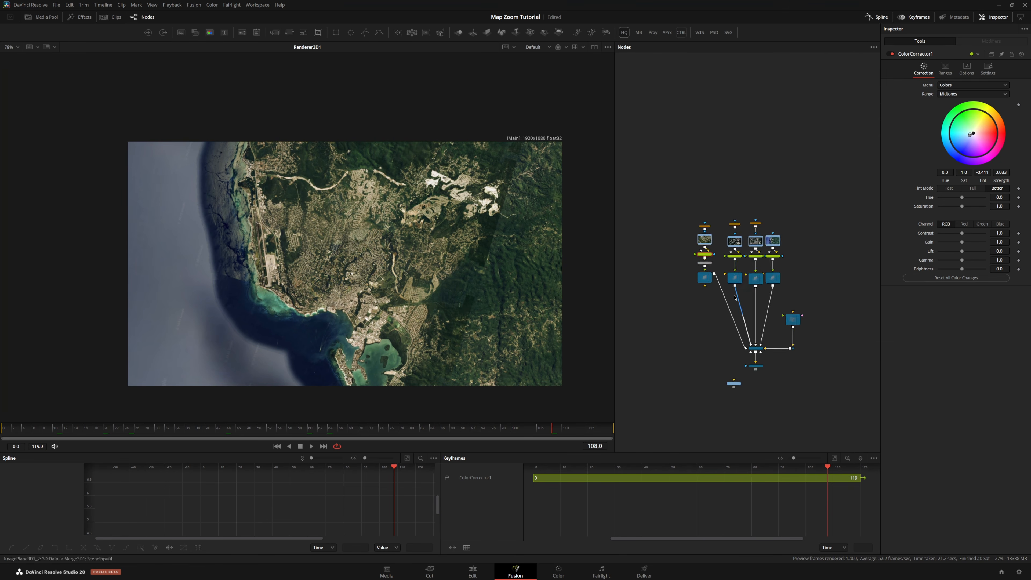
pyautogui.click(468, 573)
pyautogui.moveTo(301, 303); pyautogui.dragTo(677, 171)
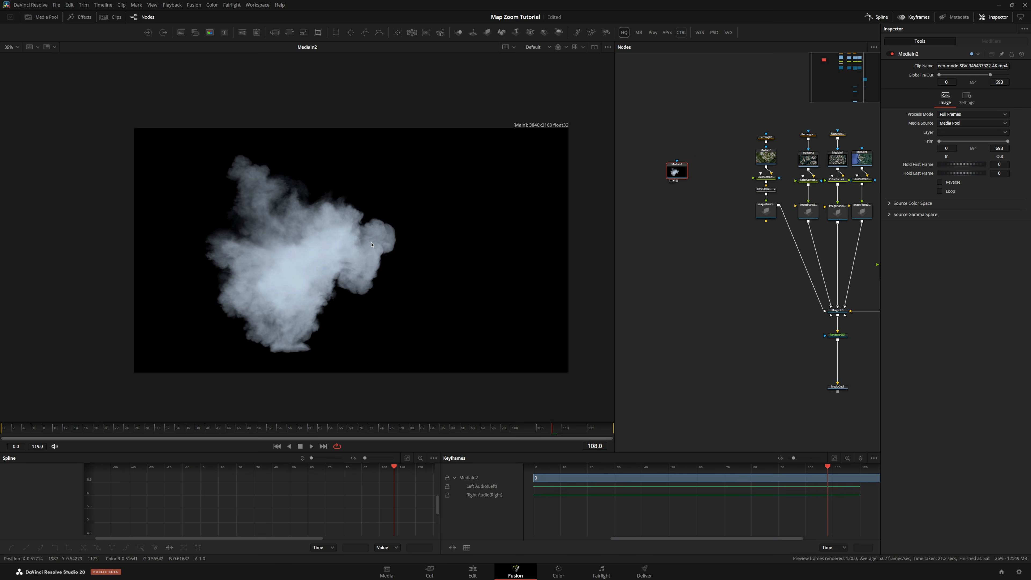
# Play the smoke clip from its first frame to preview it
pyautogui.press('Home')
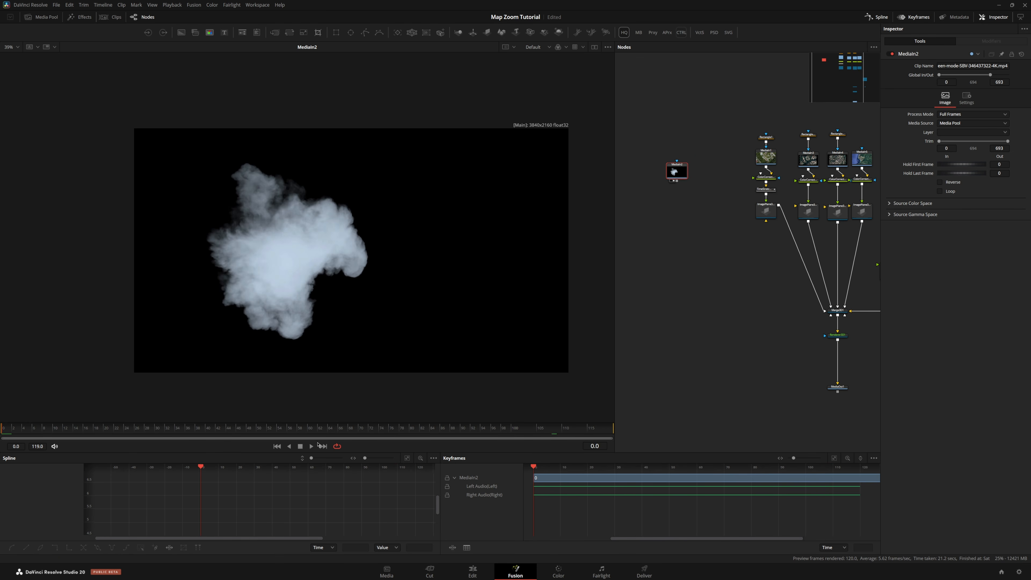
pyautogui.press('space')
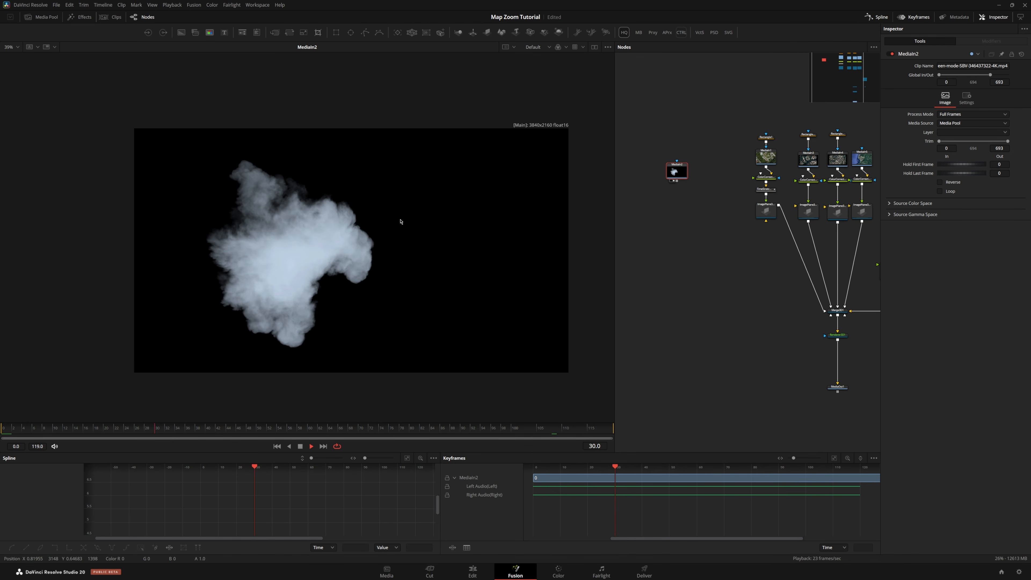
pyautogui.click(302, 447)
pyautogui.scroll(5, 646, 169)
# Add a Luma Keyer tool after the smoke MediaIn node
pyautogui.hotkey('shift', 'space')
pyautogui.write('pain')
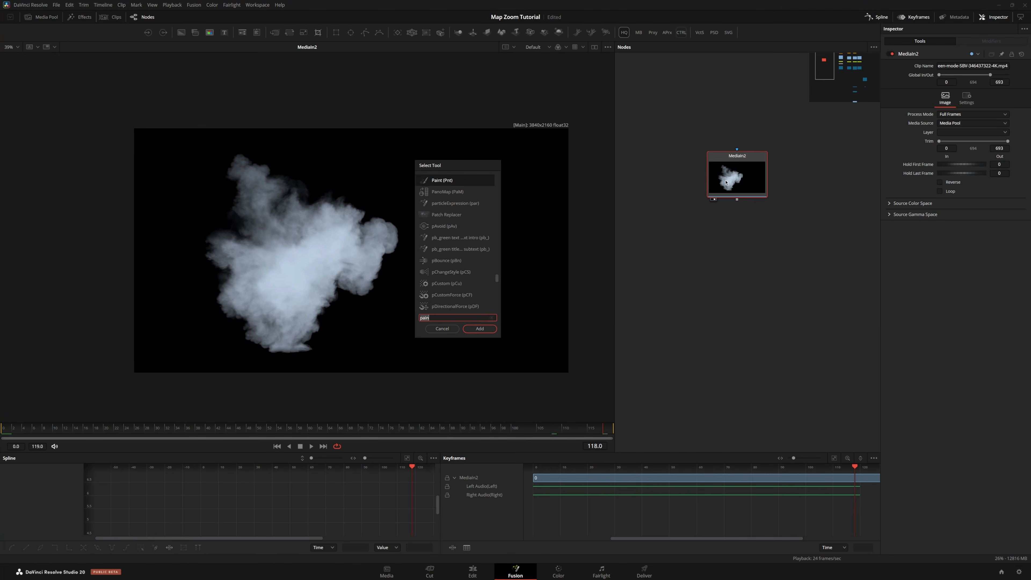
pyautogui.press('BackSpace')
pyautogui.press('BackSpace')
pyautogui.press('BackSpace')
pyautogui.press('BackSpace')
pyautogui.write('luma')
pyautogui.press('Return')
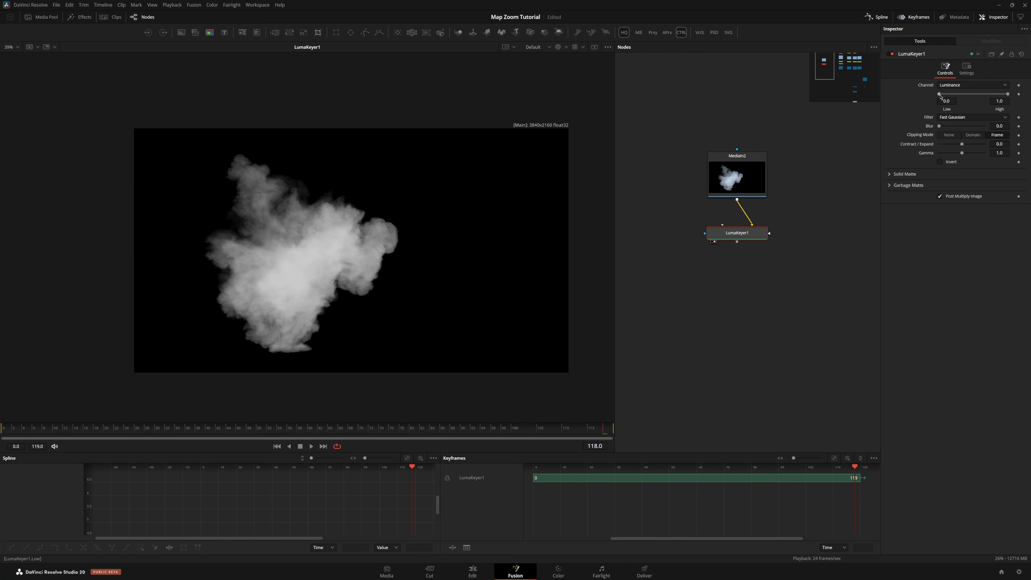
# Set the Luma Keyer's Low threshold to about 0.106 and High to about 0.906, then inspect the keyed smoke
pyautogui.moveTo(940, 95); pyautogui.dragTo(944, 97)
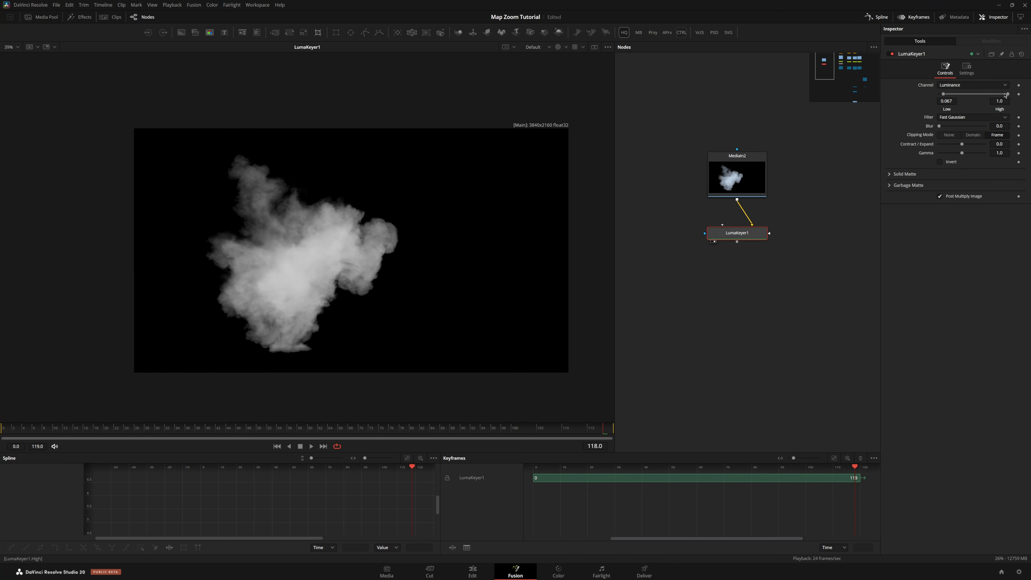
pyautogui.moveTo(1008, 95); pyautogui.dragTo(947, 96)
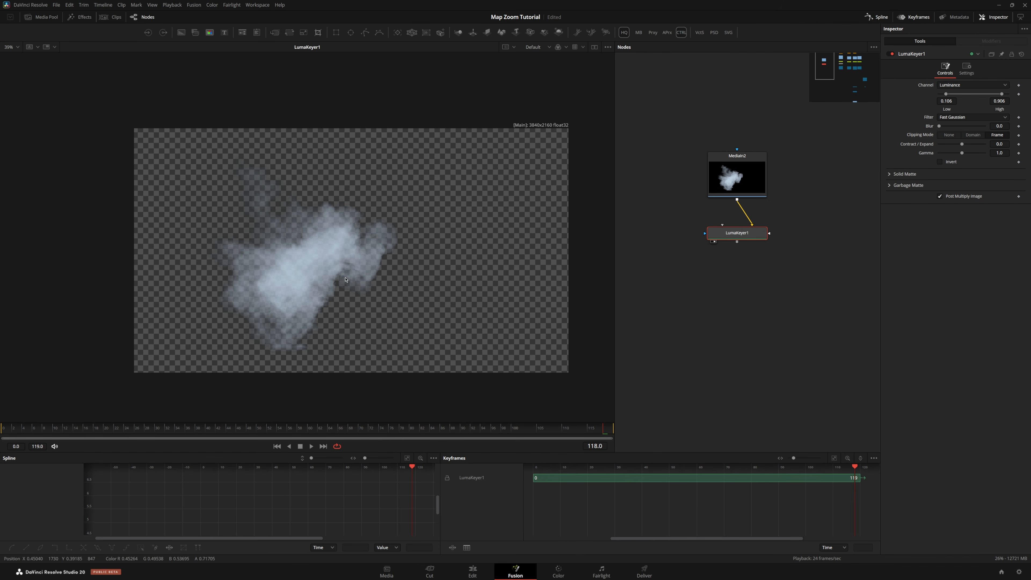
pyautogui.moveTo(313, 273); pyautogui.dragTo(335, 258)
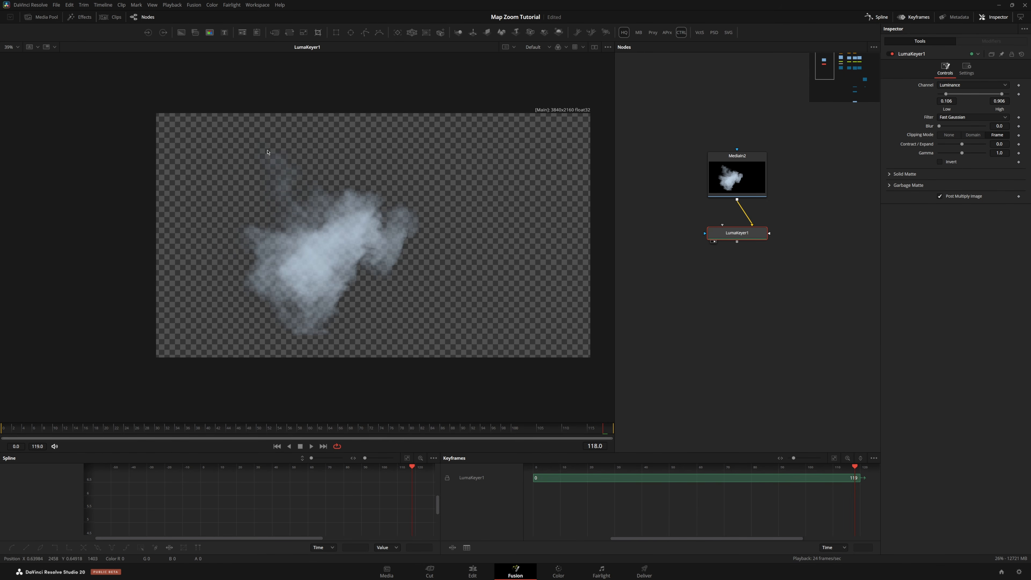
pyautogui.click(316, 272)
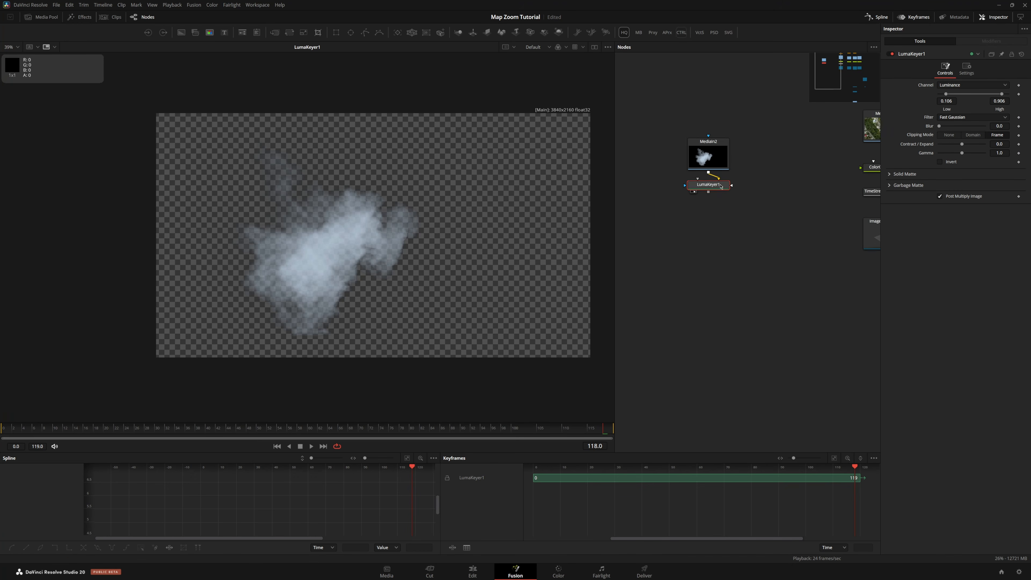
# Add a Color Corrector after the Luma Keyer in the smoke chain
pyautogui.press('c')
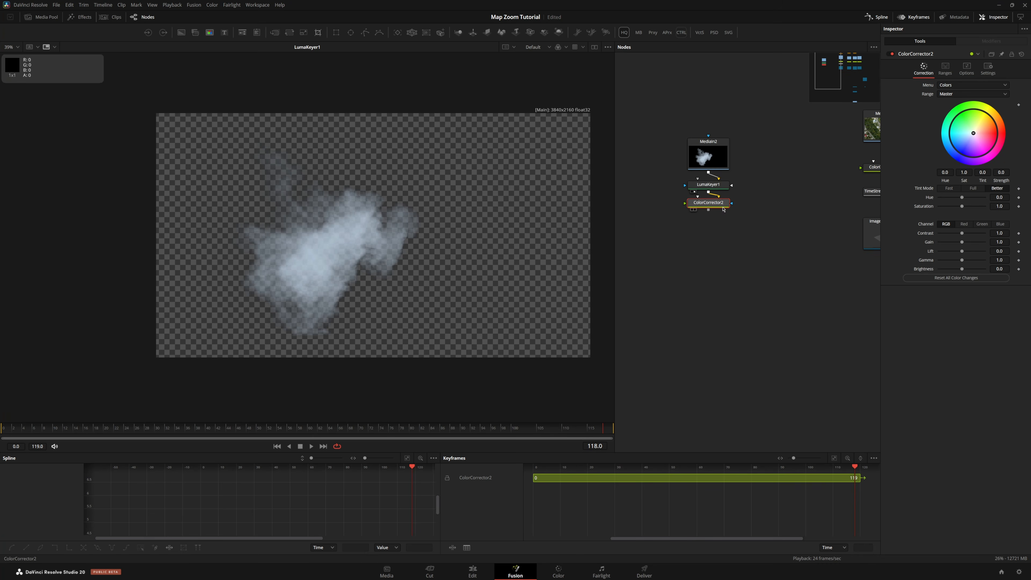
pyautogui.moveTo(723, 207); pyautogui.dragTo(722, 209)
pyautogui.click(966, 68)
pyautogui.click(924, 69)
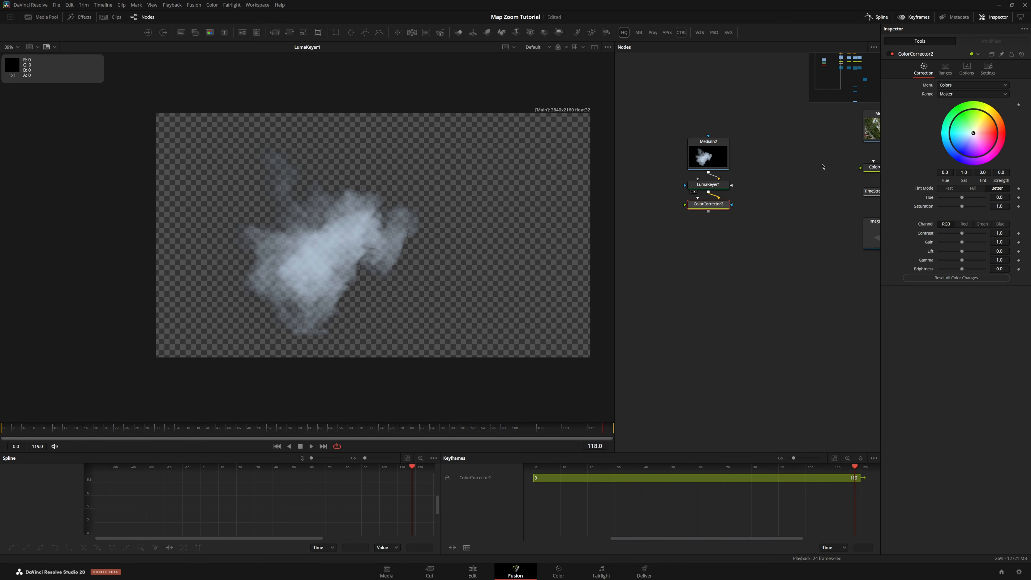
# Duplicate the existing ImagePlane3D node and feed the smoke's Color Corrector into the copy
pyautogui.moveTo(780, 184); pyautogui.dragTo(740, 189)
pyautogui.moveTo(726, 230); pyautogui.dragTo(712, 137)
pyautogui.click(765, 203)
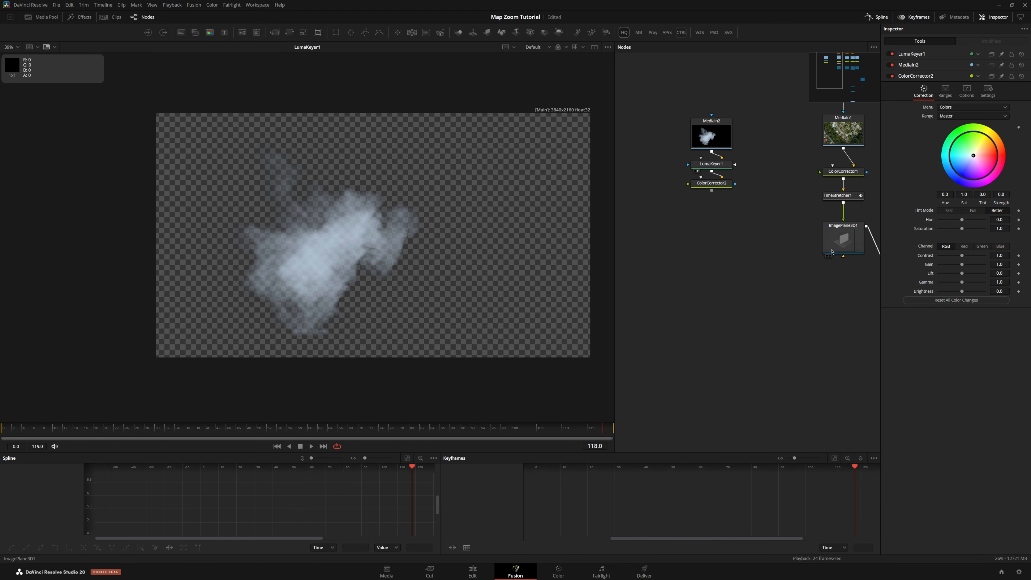
pyautogui.click(832, 250)
pyautogui.hotkey('ctrl', 'c')
pyautogui.click(742, 231)
pyautogui.hotkey('ctrl', 'v')
pyautogui.moveTo(711, 191); pyautogui.dragTo(728, 239)
pyautogui.moveTo(729, 238); pyautogui.dragTo(704, 169)
# Rearrange the smoke nodes beside the map and drone chains in the node graph
pyautogui.scroll(-3, 711, 236)
pyautogui.scroll(-3, 716, 235)
pyautogui.moveTo(723, 183); pyautogui.dragTo(663, 182)
pyautogui.moveTo(741, 147); pyautogui.dragTo(799, 239)
pyautogui.moveTo(790, 234); pyautogui.dragTo(689, 217)
# Enclose the three map image chains in an Underlay named Map
pyautogui.moveTo(714, 121); pyautogui.dragTo(835, 254)
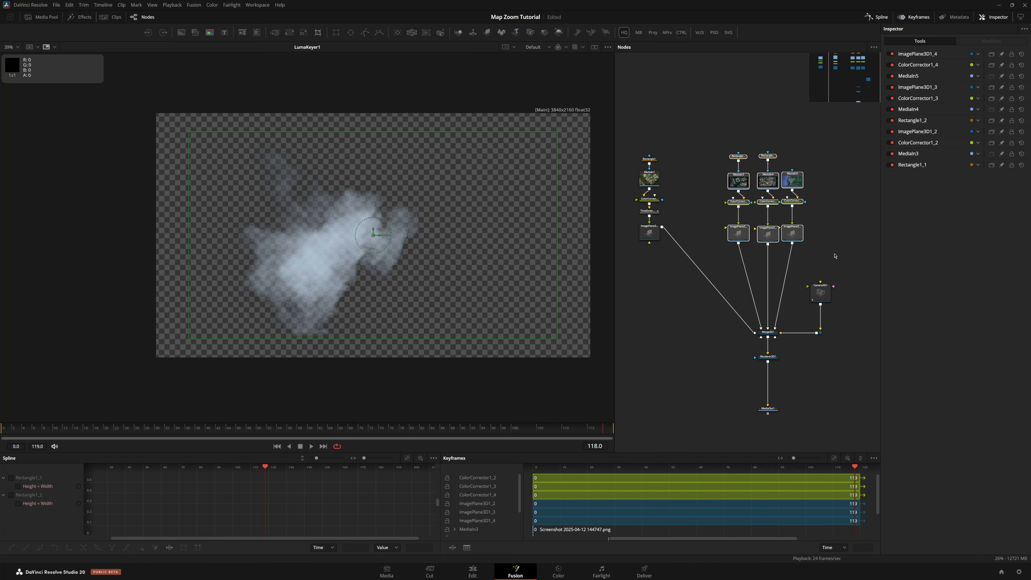
pyautogui.hotkey('shift', 'space')
pyautogui.write('und')
pyautogui.press('Return')
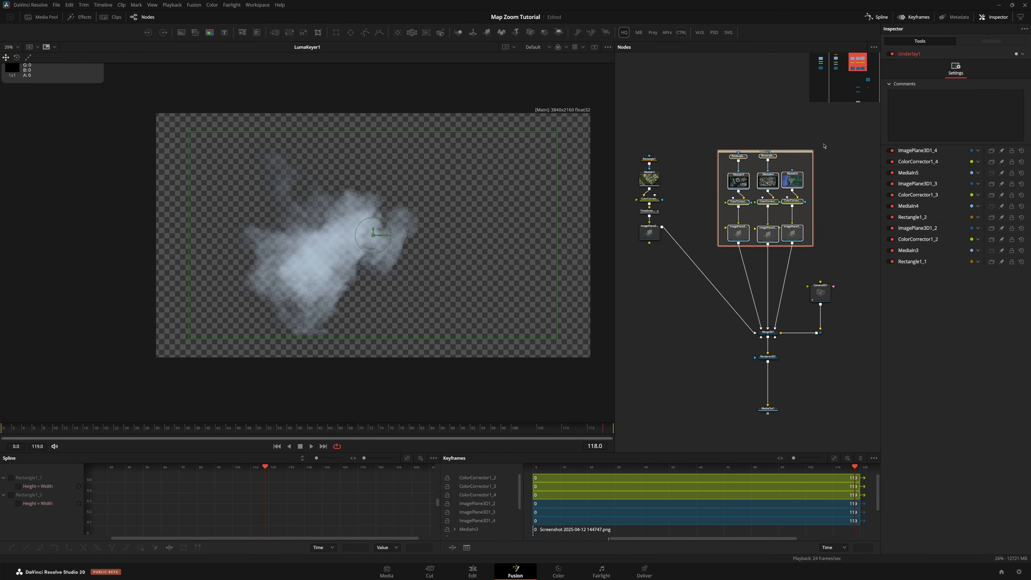
pyautogui.press('F2')
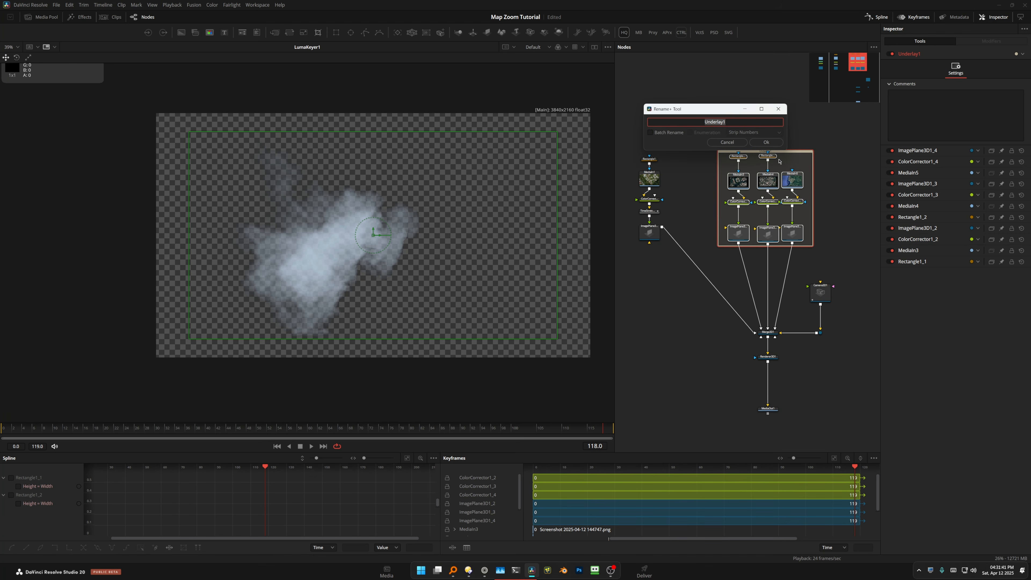
pyautogui.write('Map')
pyautogui.press('Return')
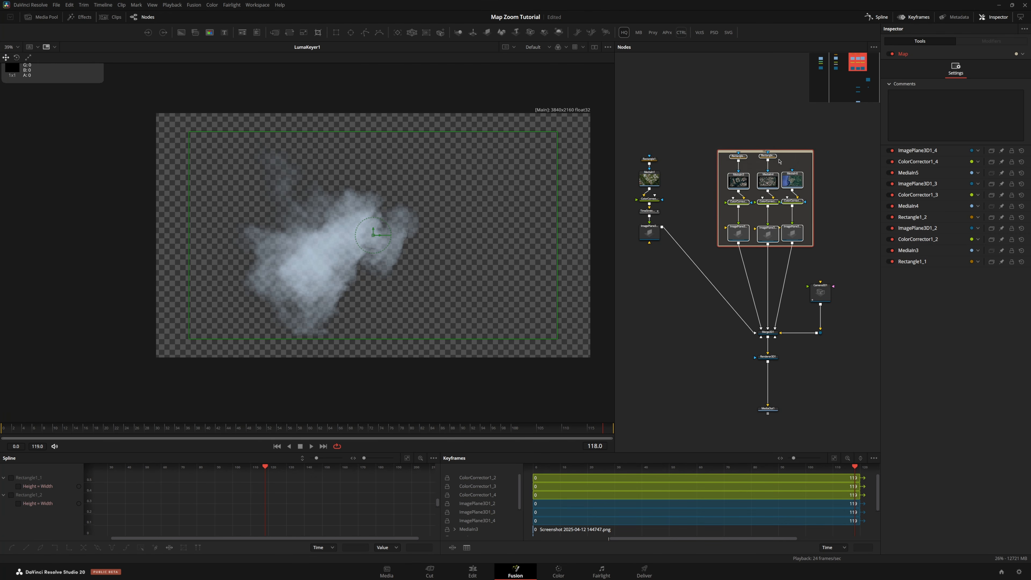
# Enclose the drone footage chain in an Underlay named Drone
pyautogui.moveTo(649, 141); pyautogui.dragTo(788, 255)
pyautogui.hotkey('shift', 'space')
pyautogui.write('underl')
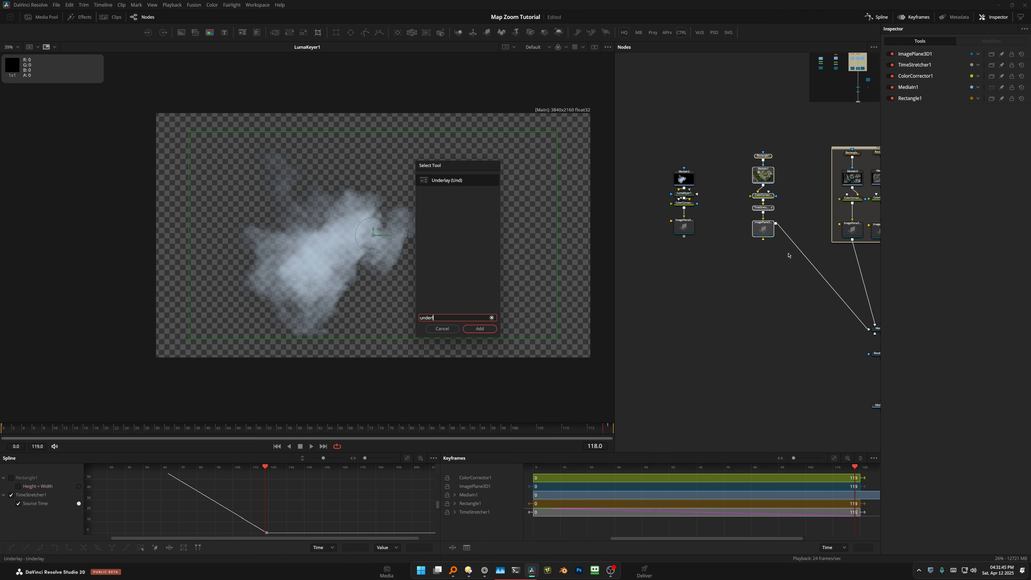
pyautogui.press('Return')
pyautogui.press('F2')
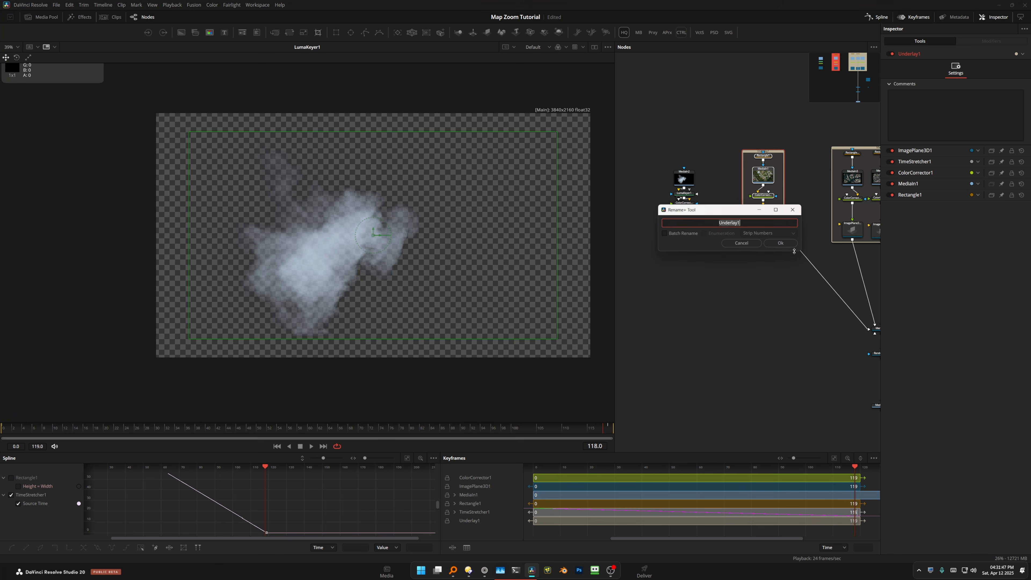
pyautogui.write('rone')
pyautogui.press('Return')
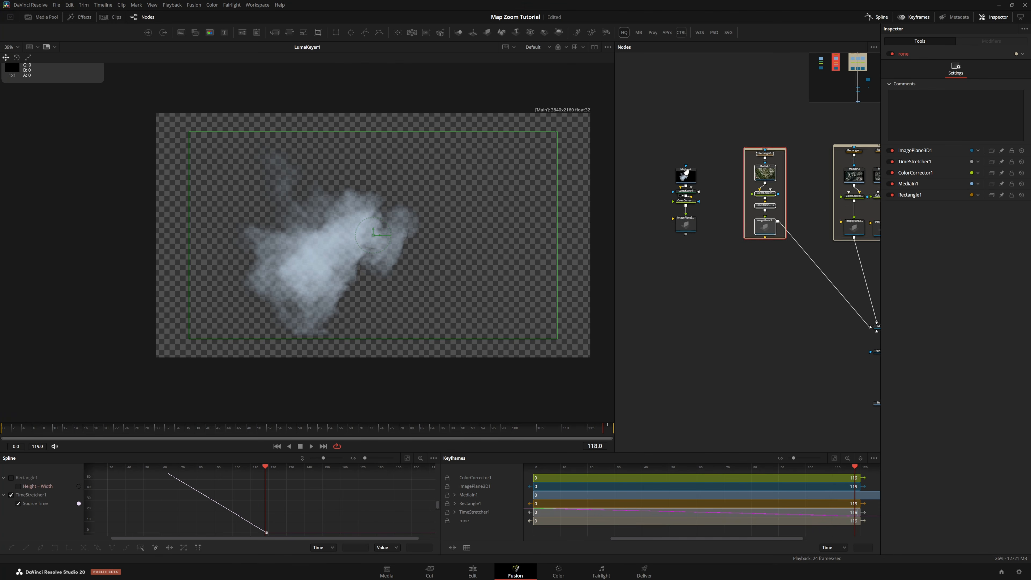
# Connect the smoke image plane to a free scene input of the main Merge3D
pyautogui.moveTo(683, 121); pyautogui.dragTo(711, 161)
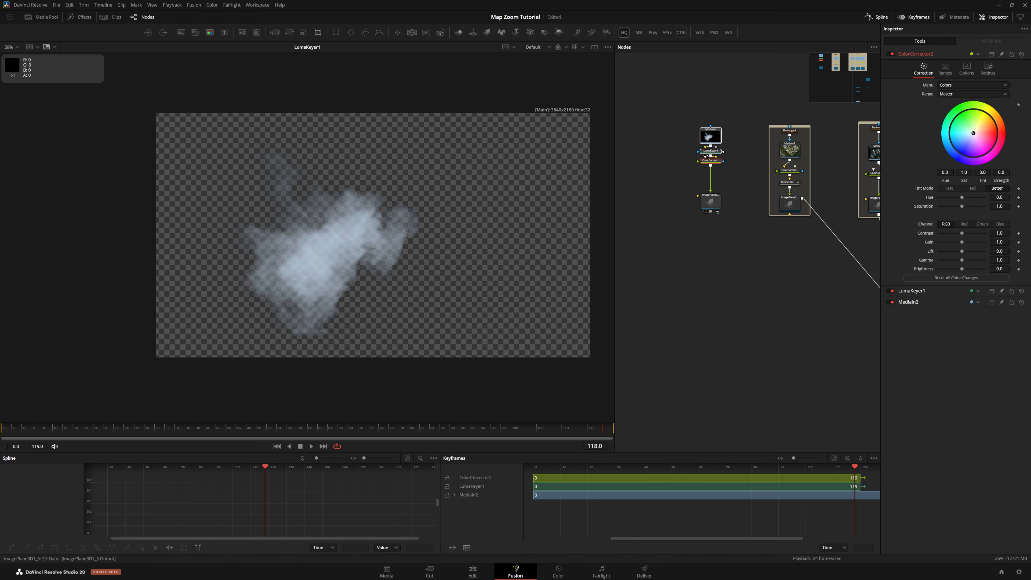
pyautogui.moveTo(713, 207); pyautogui.dragTo(877, 323)
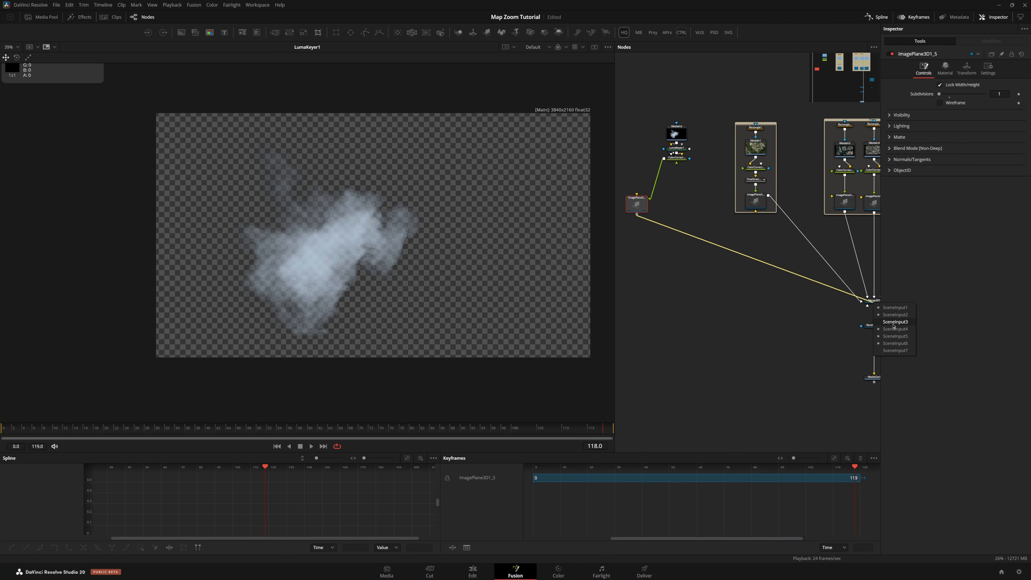
pyautogui.click(890, 352)
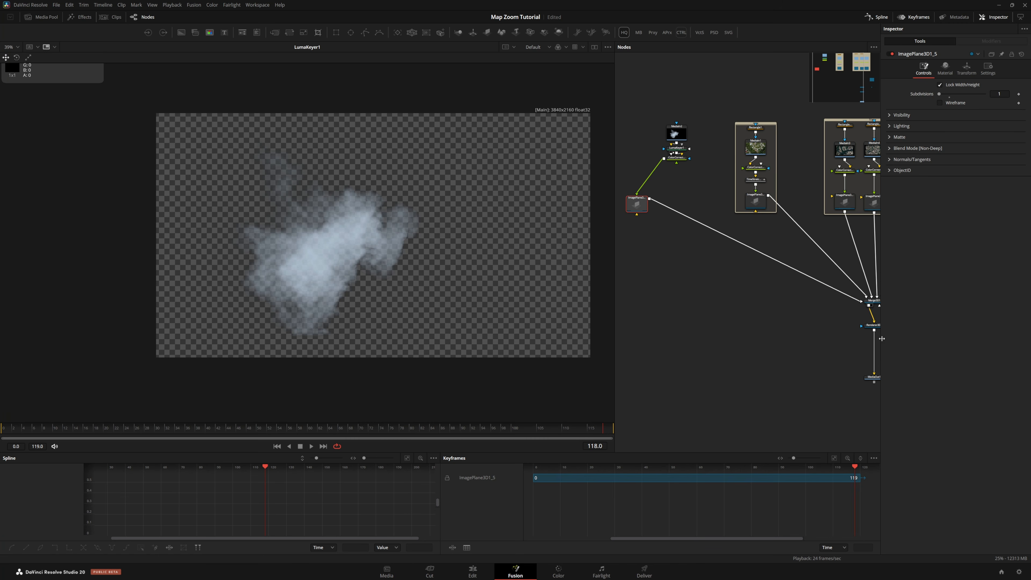
# Insert a new Merge3D between the smoke image plane and the main Merge3D
pyautogui.moveTo(633, 210); pyautogui.dragTo(635, 210)
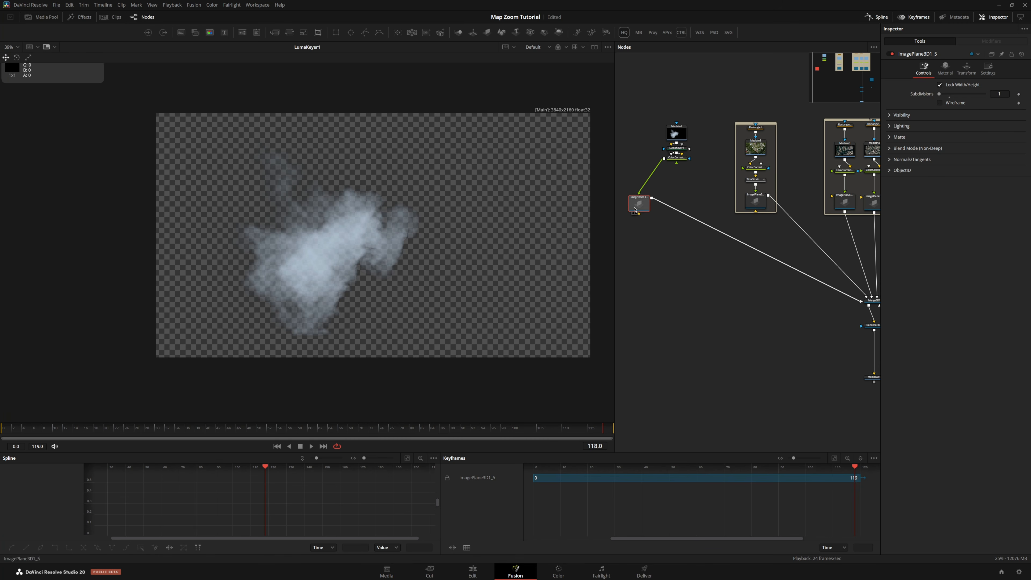
pyautogui.click(688, 272)
pyautogui.hotkey('shift', 'm')
pyautogui.moveTo(689, 271); pyautogui.dragTo(666, 230)
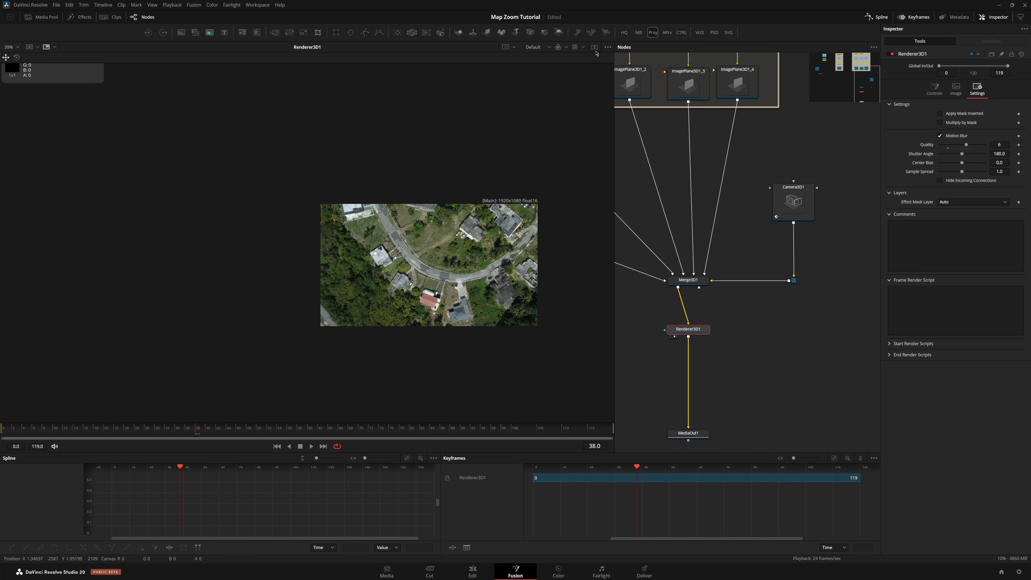
# Split the viewer to show Merge3D1 alongside the render and scrub to frame 51
pyautogui.click(595, 48)
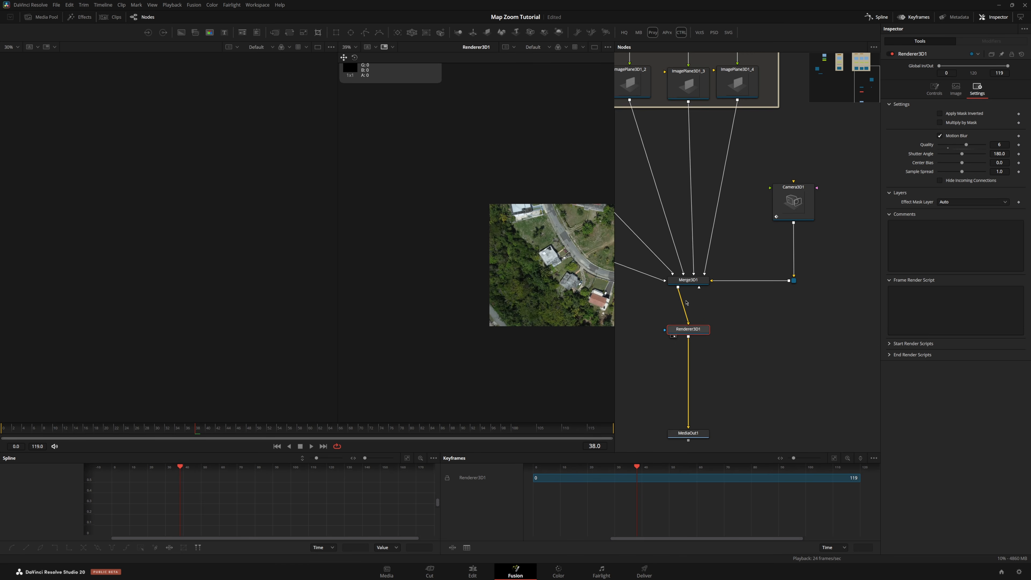
pyautogui.scroll(3, 681, 306)
pyautogui.click(695, 261)
pyautogui.press('1')
pyautogui.scroll(-2, 484, 318)
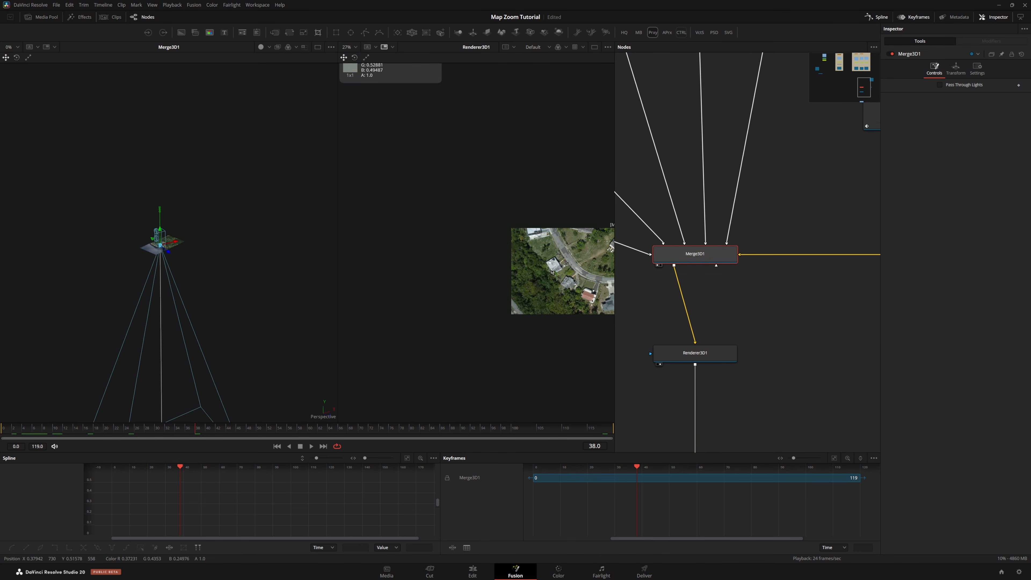
pyautogui.moveTo(262, 433)
pyautogui.mouseDown()
pyautogui.moveTo(276, 432)
pyautogui.moveTo(256, 433)
pyautogui.moveTo(265, 433)
pyautogui.mouseUp()
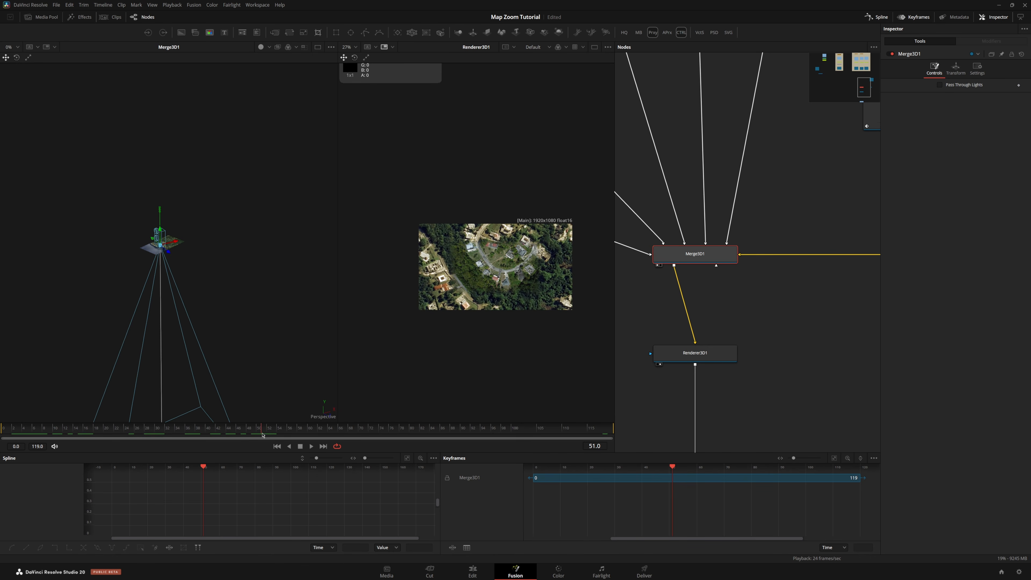
# Move the smoke image plane in 3D space down onto the map surface over the drone footage
pyautogui.scroll(-2, 702, 218)
pyautogui.moveTo(437, 117); pyautogui.dragTo(445, 152)
pyautogui.scroll(-2, 701, 132)
pyautogui.moveTo(649, 117); pyautogui.dragTo(837, 217)
pyautogui.scroll(-4, 762, 216)
pyautogui.click(672, 182)
pyautogui.moveTo(202, 251); pyautogui.dragTo(299, 251)
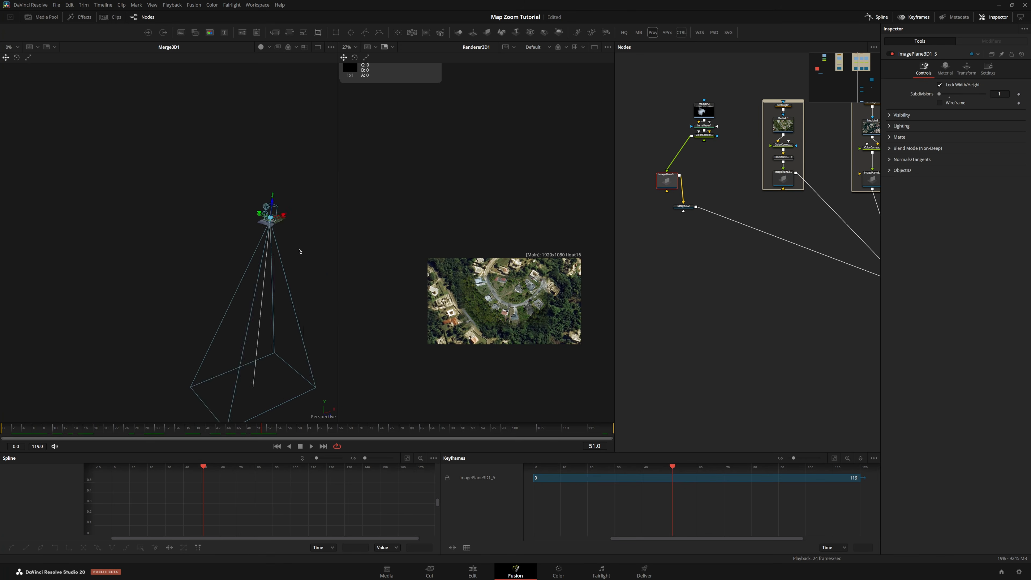
pyautogui.scroll(4, 191, 224)
pyautogui.press('f')
pyautogui.scroll(-5, 211, 235)
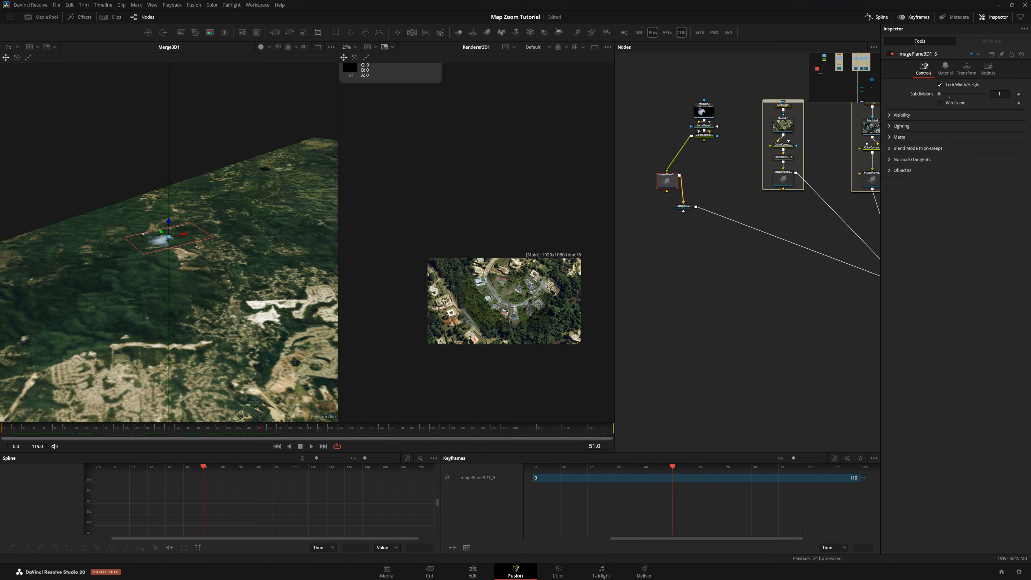
pyautogui.scroll(-1, 190, 251)
pyautogui.scroll(1, 179, 244)
pyautogui.moveTo(169, 230); pyautogui.dragTo(169, 361)
pyautogui.moveTo(169, 361); pyautogui.dragTo(200, 331)
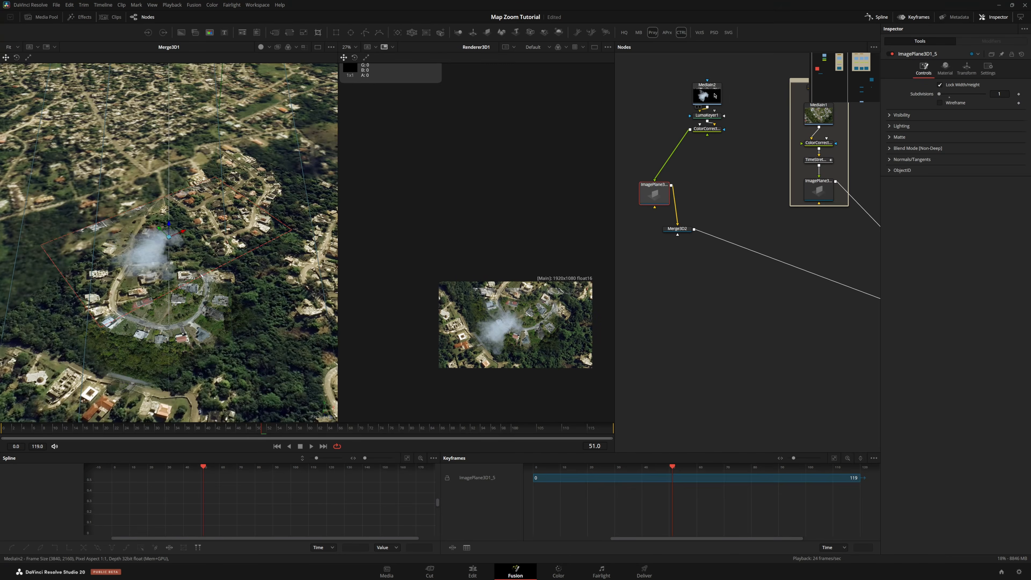
# View the Luma Keyer, Color Corrector and smoke MediaIn in the left viewer and step forward two frames
pyautogui.moveTo(707, 95); pyautogui.dragTo(211, 252)
pyautogui.scroll(4, 660, 140)
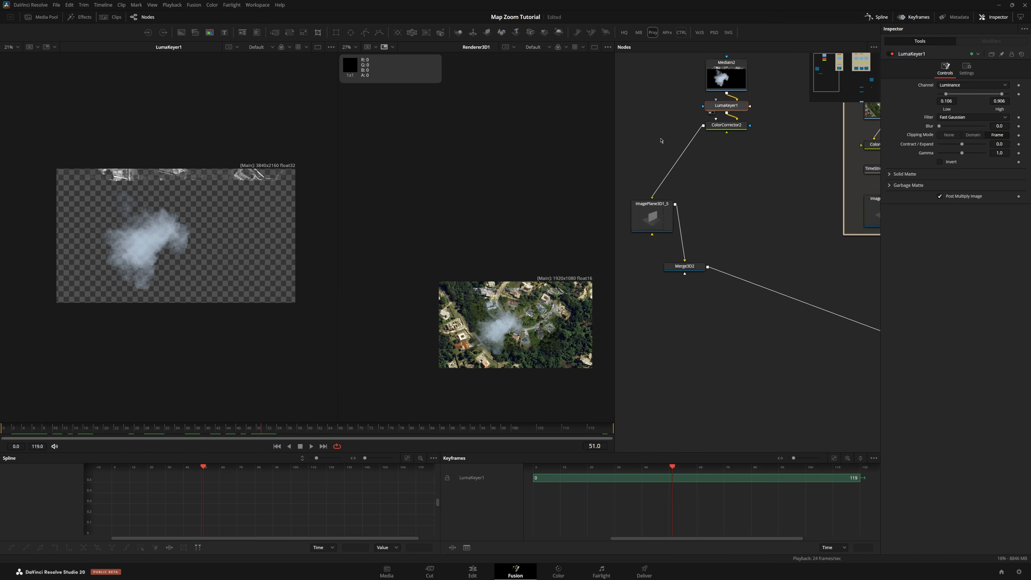
pyautogui.moveTo(751, 119); pyautogui.dragTo(300, 194)
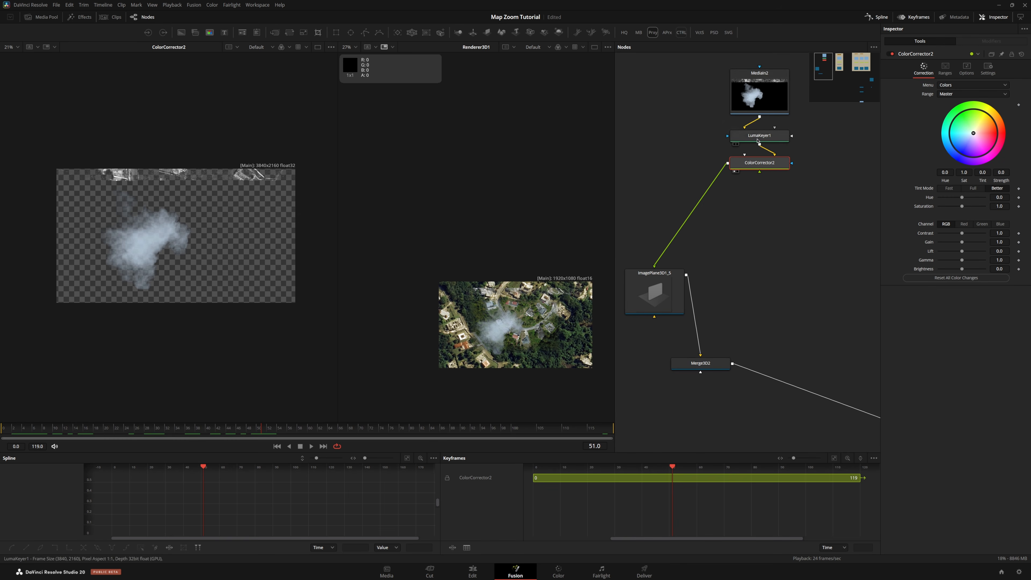
pyautogui.moveTo(760, 91); pyautogui.dragTo(260, 206)
pyautogui.scroll(-2, 245, 211)
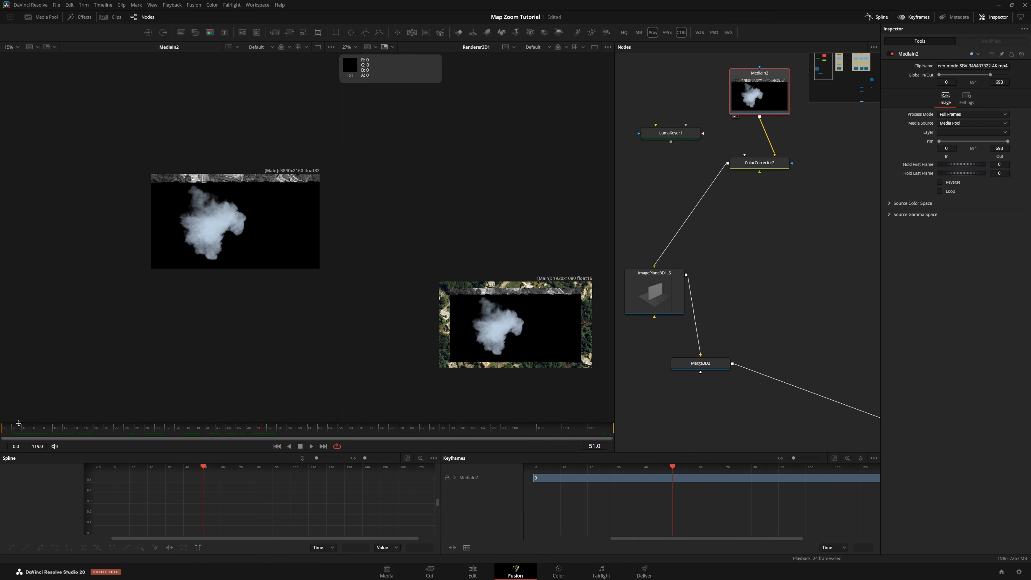
pyautogui.press('Right')
pyautogui.press('Right')
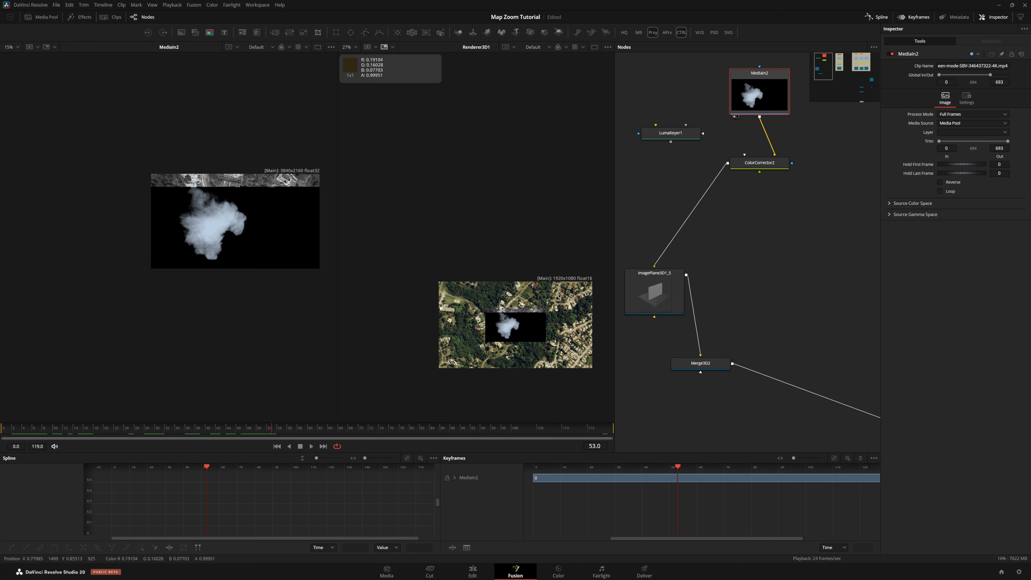
# Insert the Luma Keyer into the smoke chain between the smoke MediaIn and the Color Corrector
pyautogui.click(328, 429)
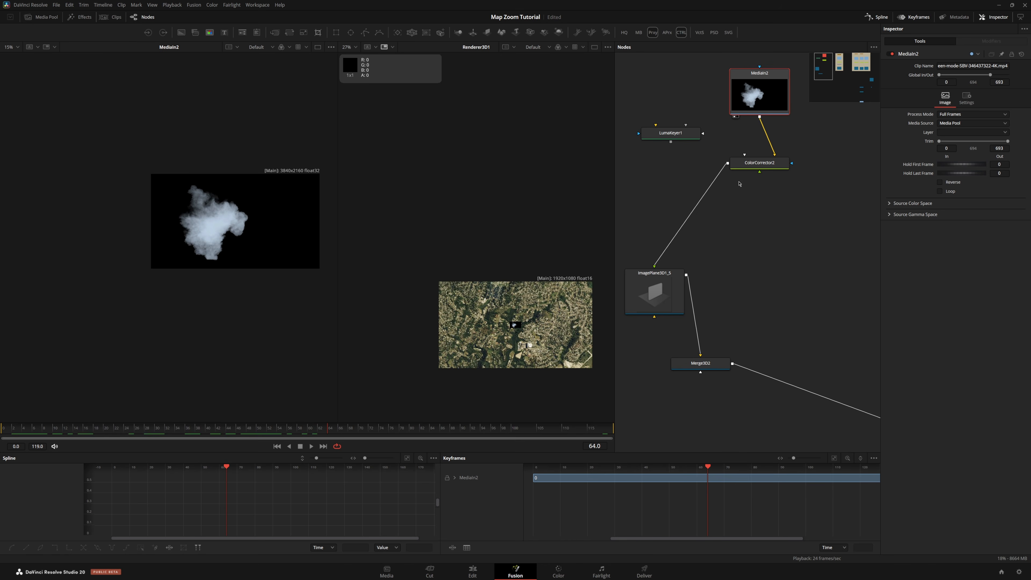
pyautogui.moveTo(682, 136); pyautogui.dragTo(770, 139)
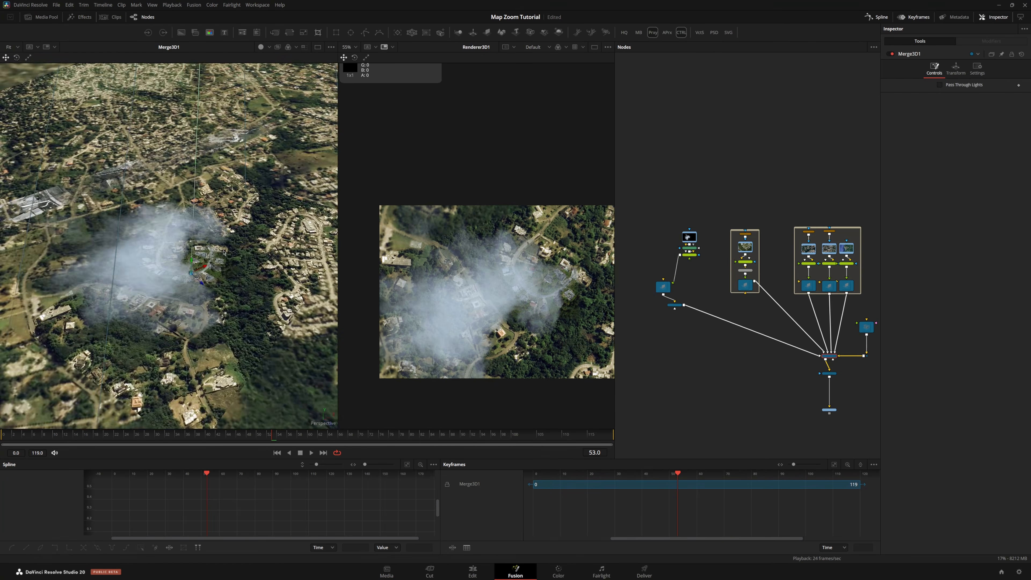
pyautogui.click(243, 438)
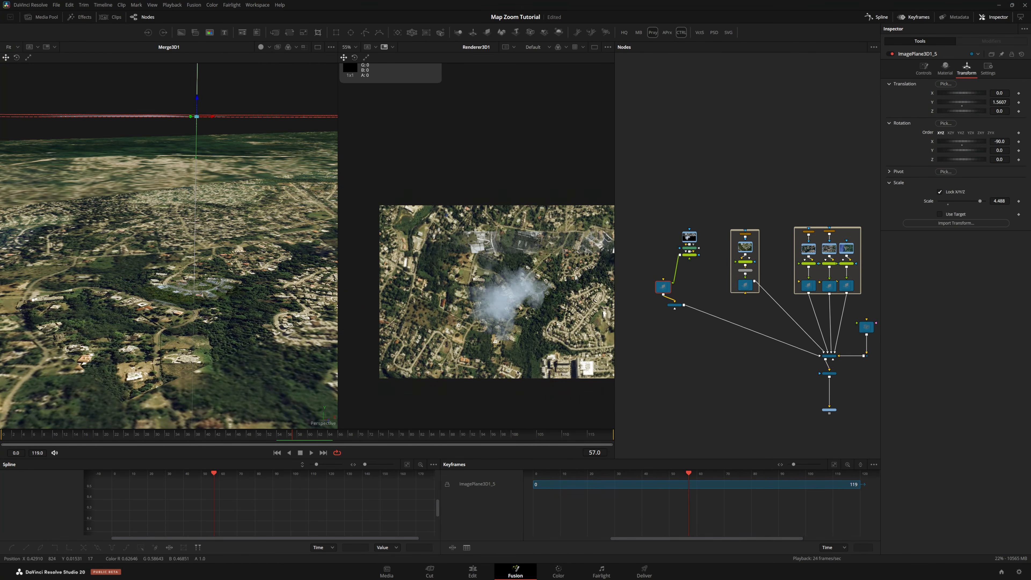
# Paste a copy of the smoke image plane and connect the Color Corrector output to it
pyautogui.scroll(4, 670, 293)
pyautogui.click(710, 290)
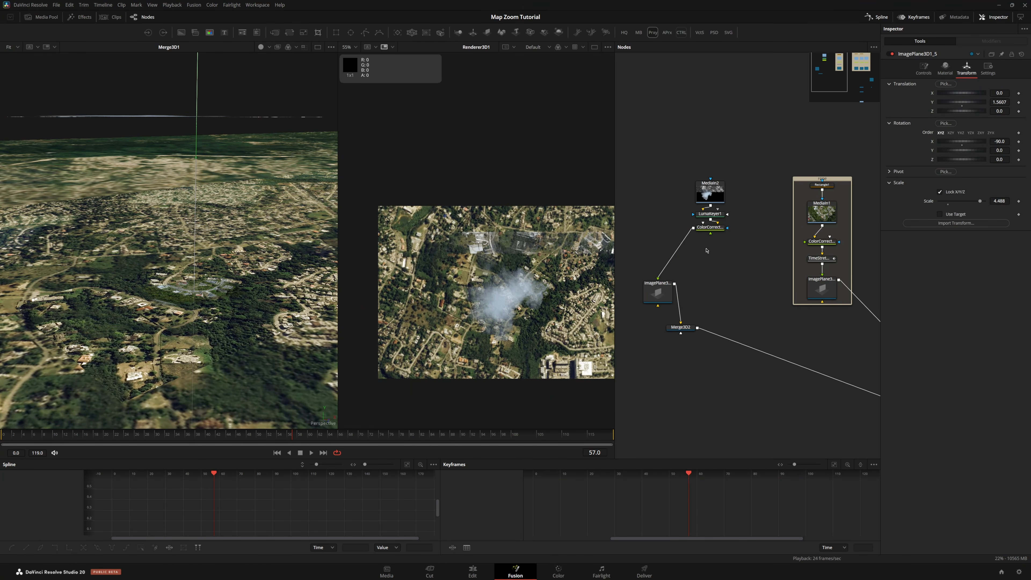
pyautogui.hotkey('ctrl', 'v')
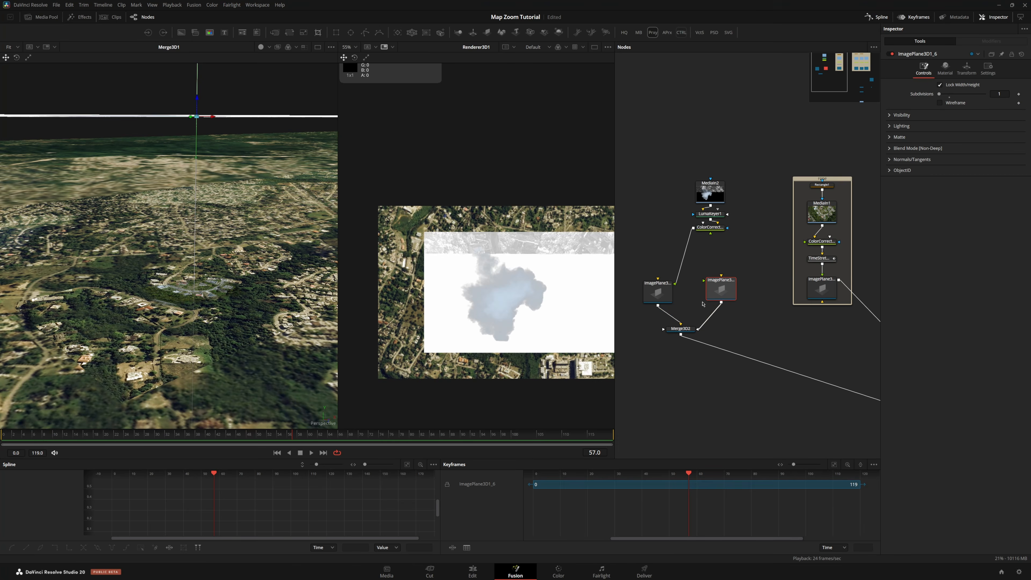
pyautogui.moveTo(693, 229); pyautogui.dragTo(716, 299)
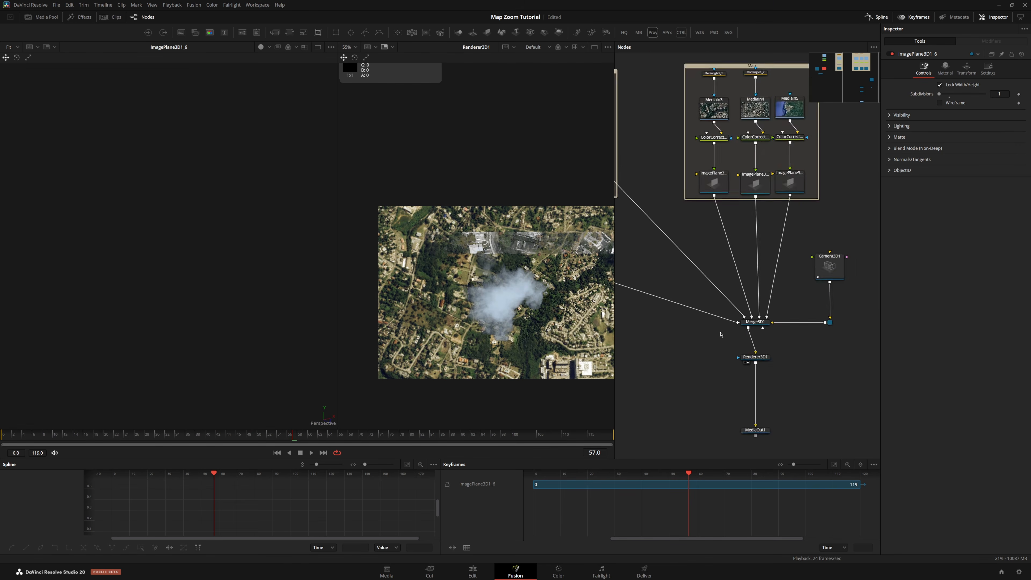
# View Merge3D1 in the left viewer and return to the Fusion page
pyautogui.scroll(3, 721, 336)
pyautogui.click(785, 309)
pyautogui.press('1')
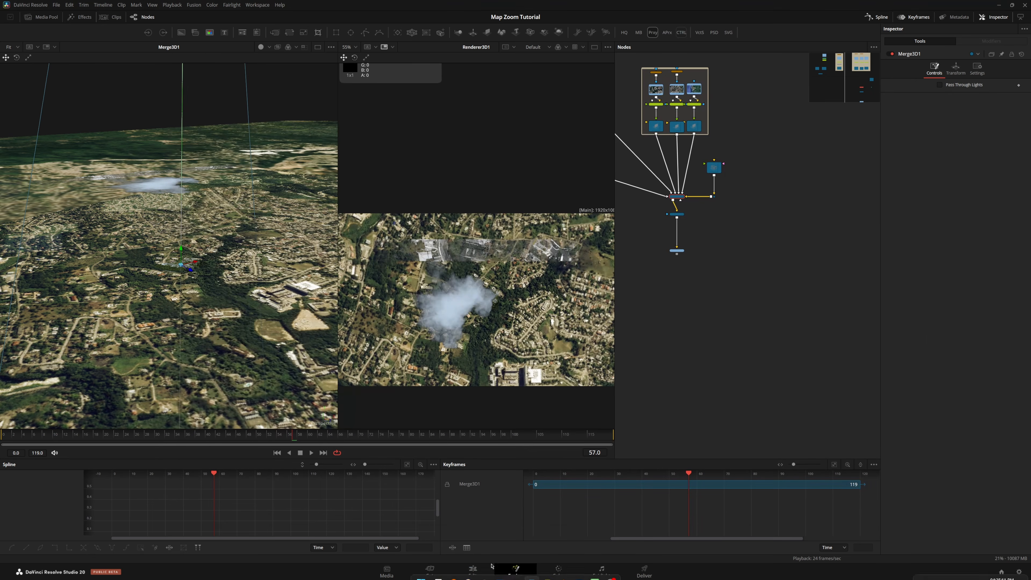
pyautogui.click(474, 572)
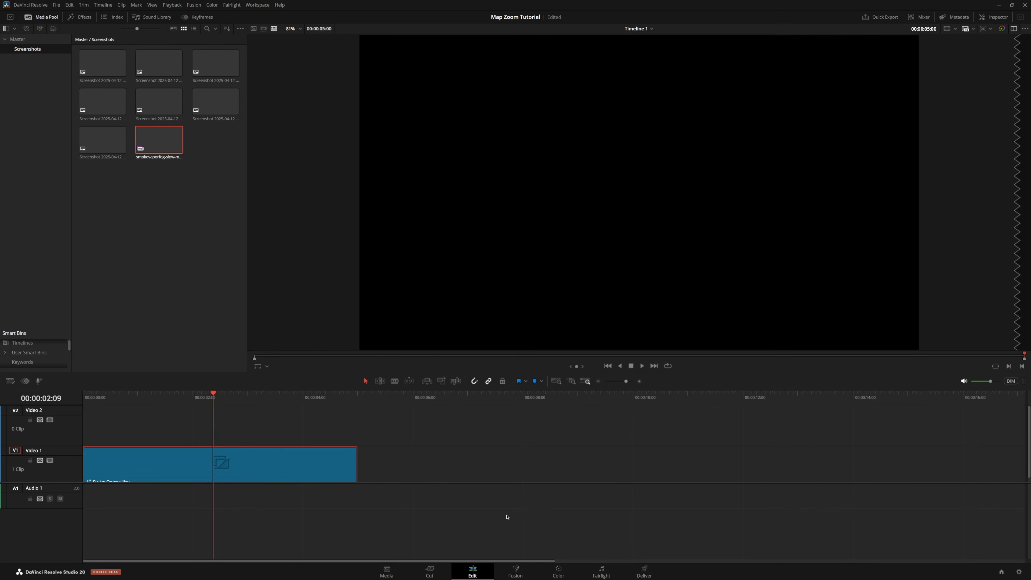
pyautogui.click(516, 568)
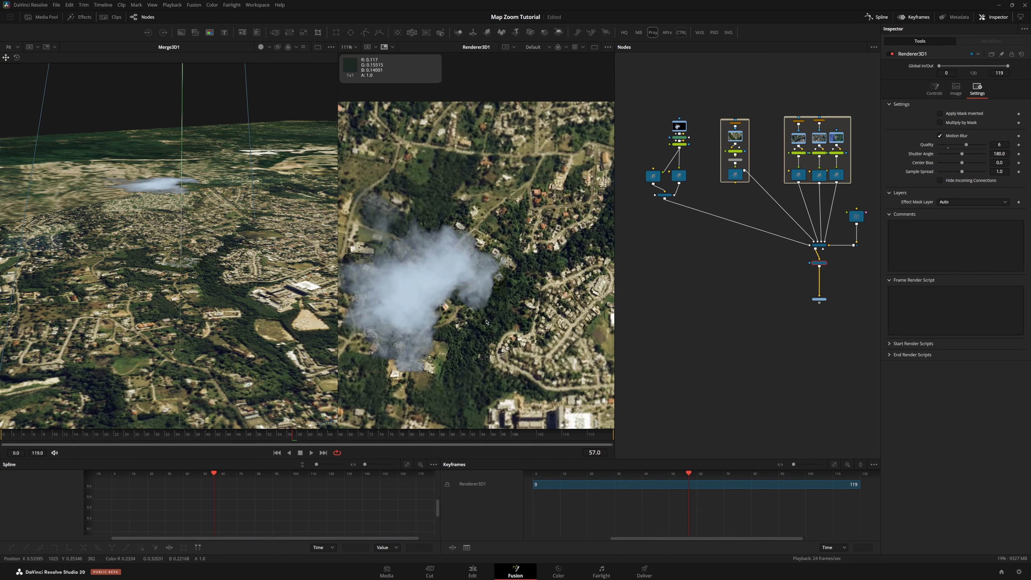
# Move the duplicate smoke image plane in the 3D viewer to a second spot over the map
pyautogui.scroll(3, 727, 199)
pyautogui.moveTo(782, 238); pyautogui.dragTo(659, 218)
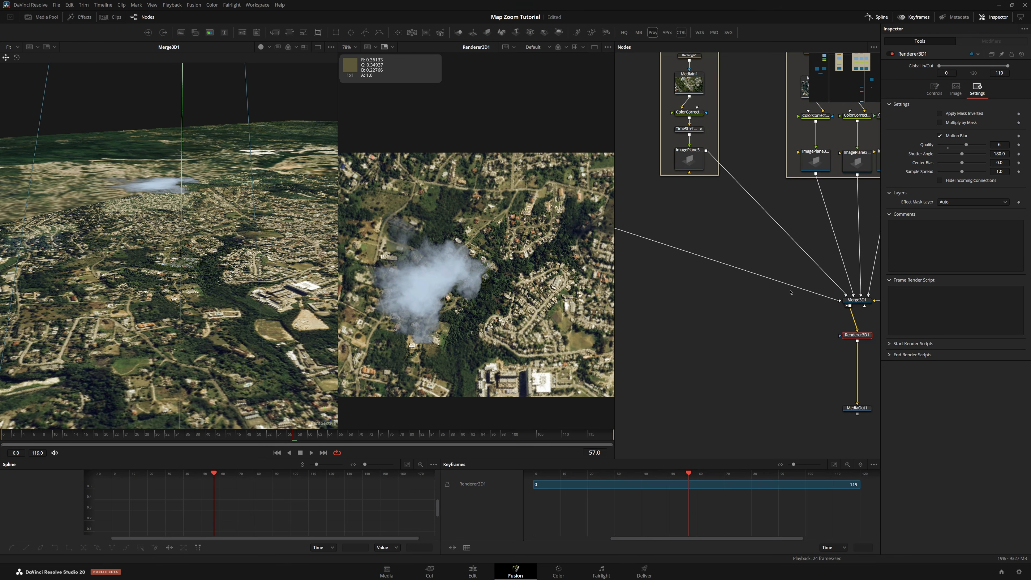
pyautogui.moveTo(850, 331); pyautogui.dragTo(835, 323)
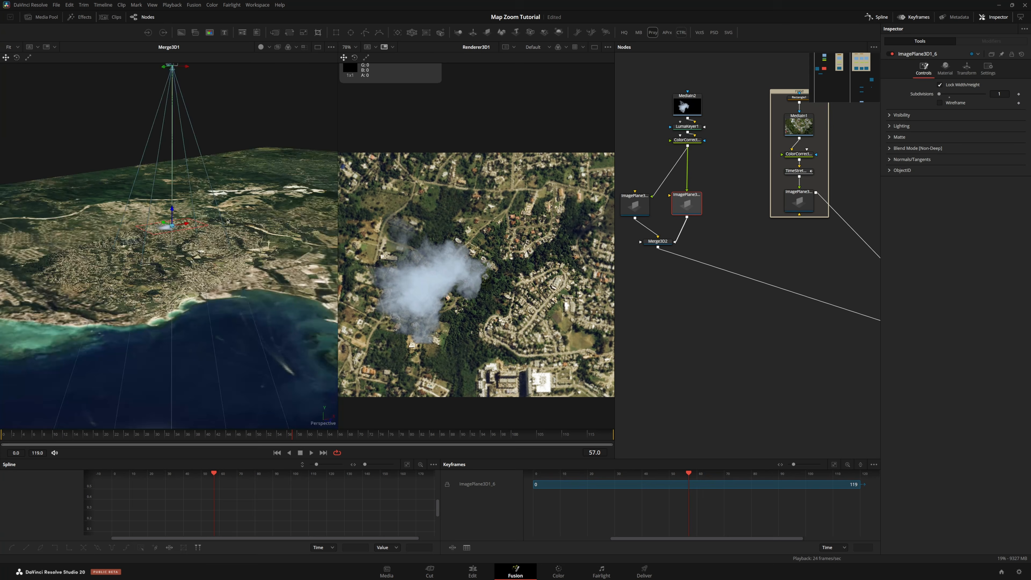
pyautogui.moveTo(180, 172); pyautogui.dragTo(190, 191)
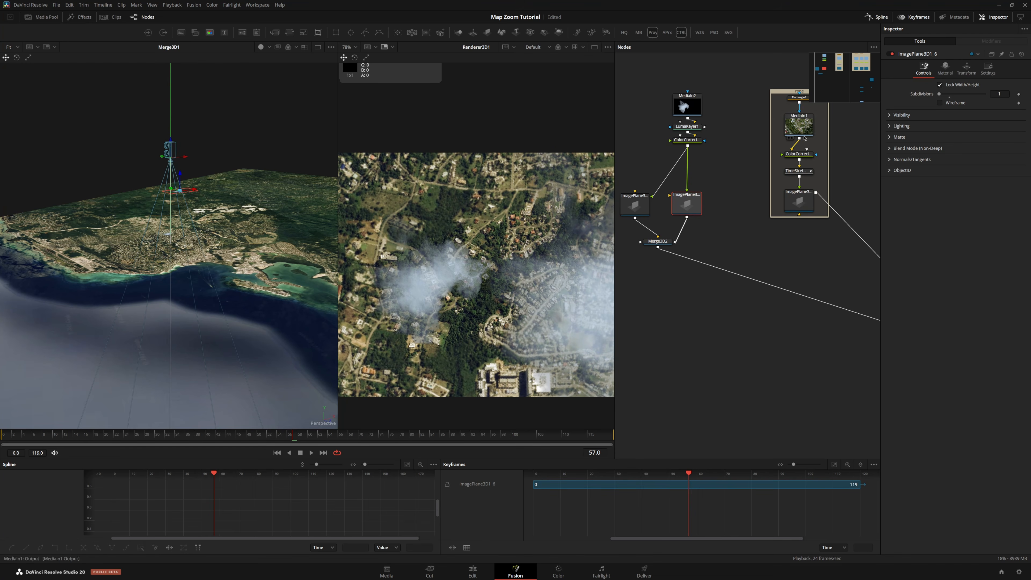
# Set the duplicate image plane's scale to 10 and shift it slightly along X
pyautogui.click(967, 69)
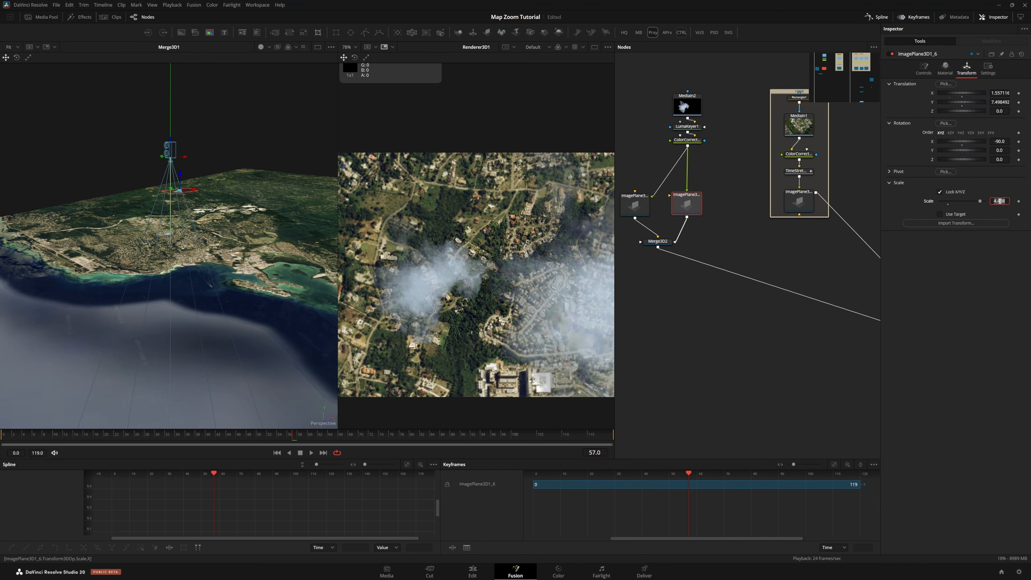
pyautogui.write('10')
pyautogui.press('Tab')
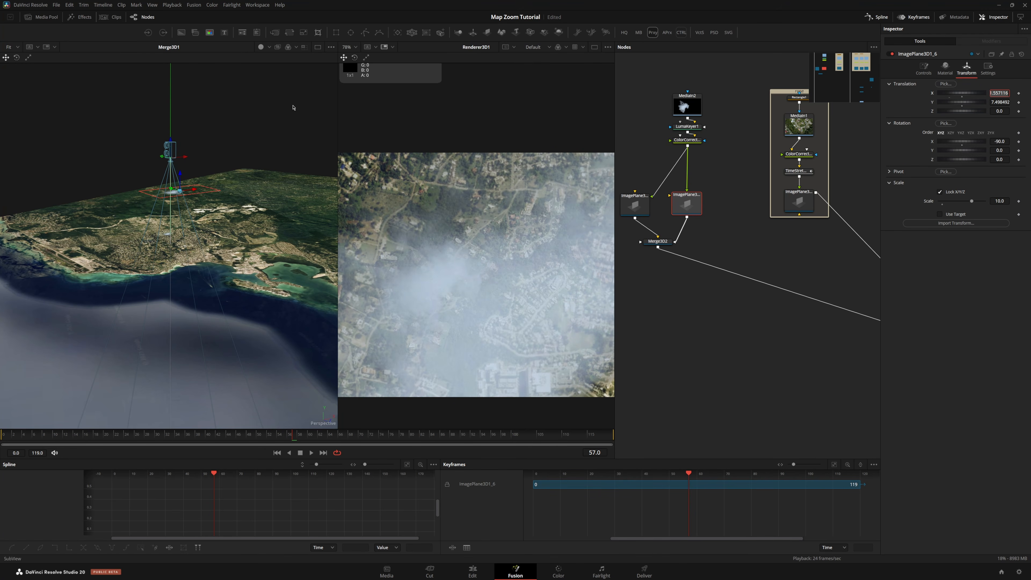
pyautogui.moveTo(193, 191); pyautogui.dragTo(202, 193)
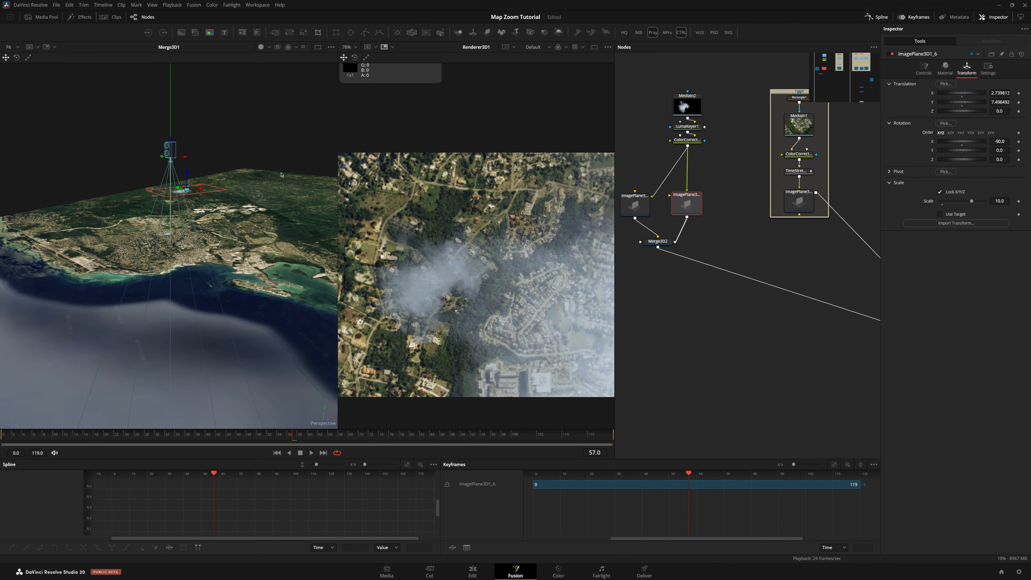
# Add a Background node next to the Luma Keyer in the node graph
pyautogui.scroll(2, 693, 163)
pyautogui.click(685, 112)
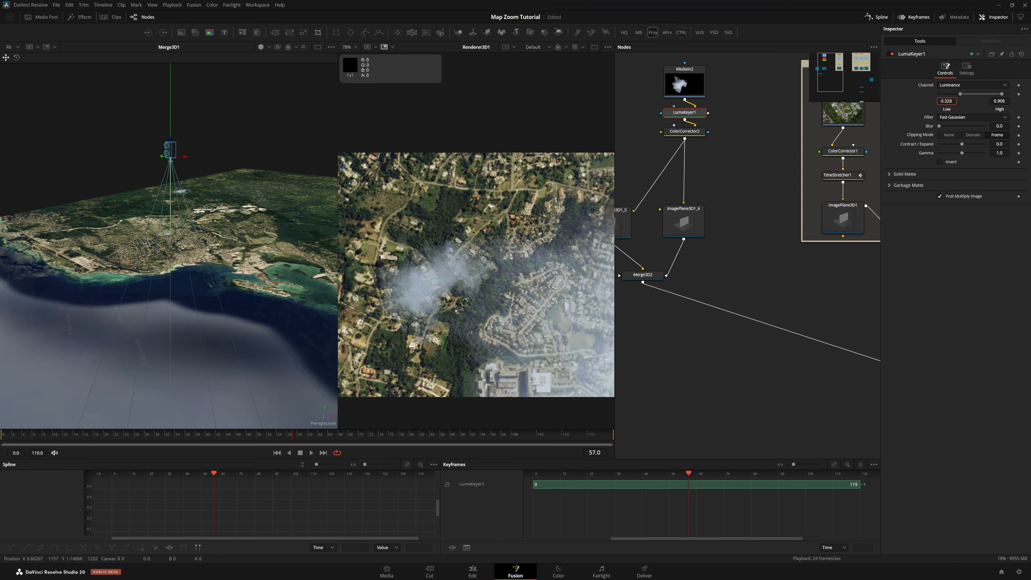
pyautogui.moveTo(704, 129); pyautogui.dragTo(754, 168)
pyautogui.scroll(3, 627, 153)
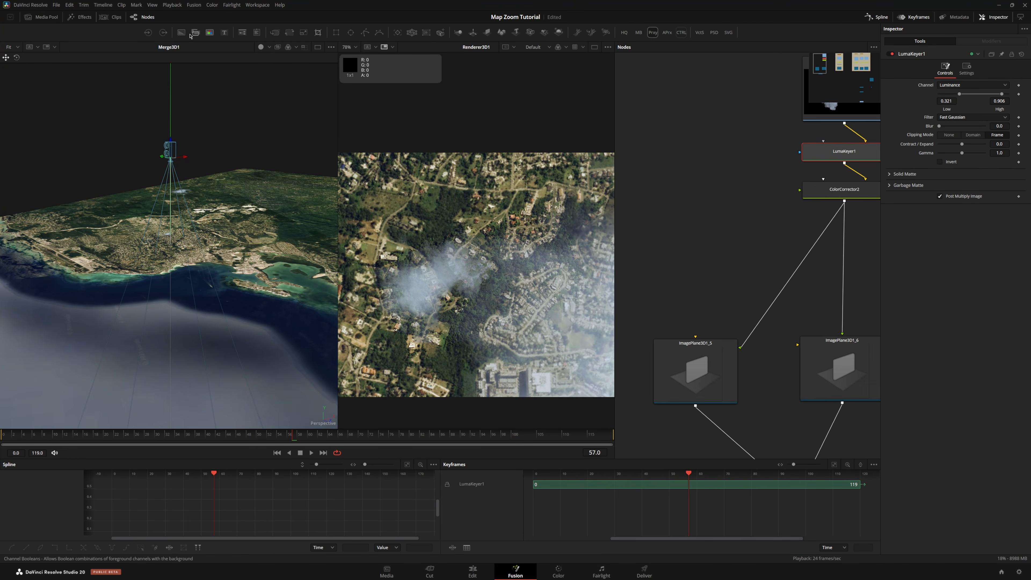
pyautogui.moveTo(182, 32); pyautogui.dragTo(690, 158)
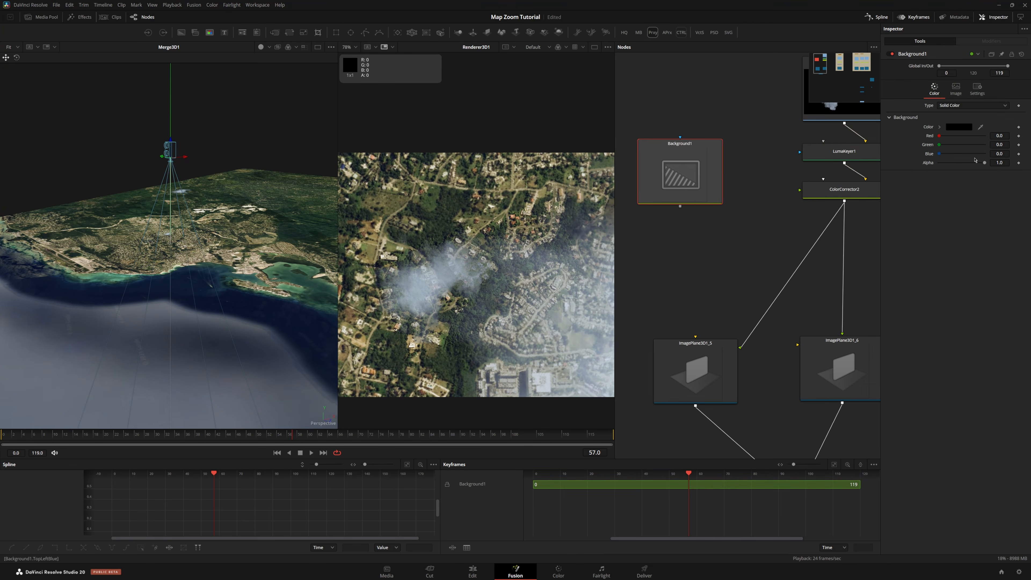
# Set the Background node's colour to white
pyautogui.click(954, 129)
pyautogui.moveTo(596, 246); pyautogui.dragTo(596, 235)
pyautogui.click(586, 362)
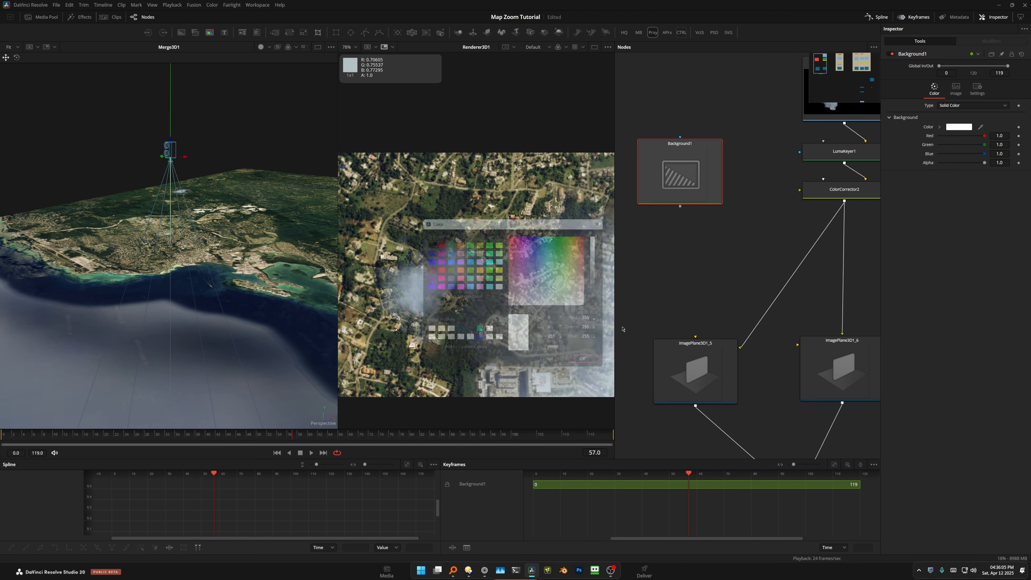
# Merge the Luma Keyer output over the white Background and view the result in the left viewer
pyautogui.moveTo(691, 209); pyautogui.dragTo(682, 207)
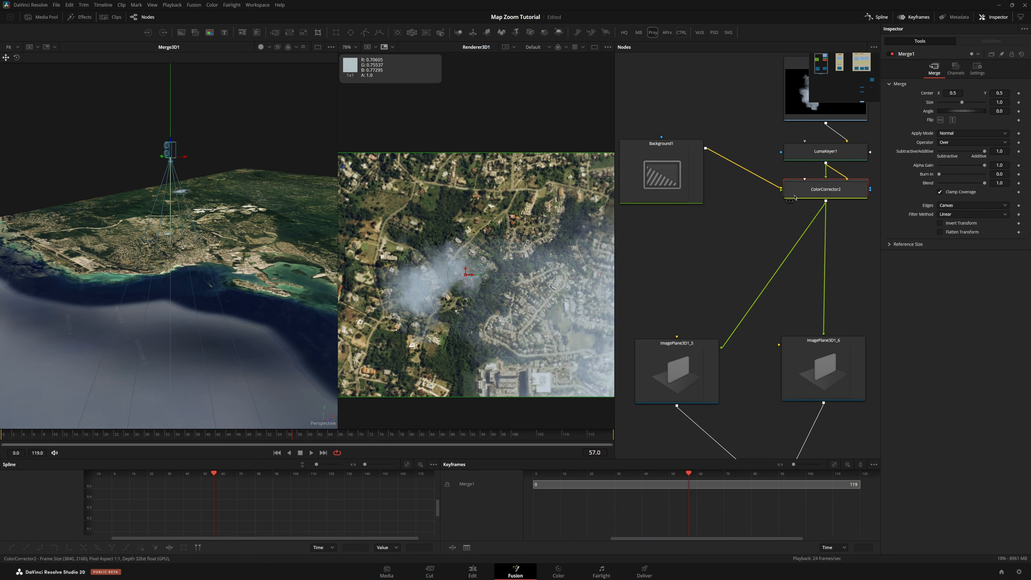
pyautogui.moveTo(812, 193); pyautogui.dragTo(801, 236)
pyautogui.moveTo(798, 196); pyautogui.dragTo(647, 263)
pyautogui.click(637, 260)
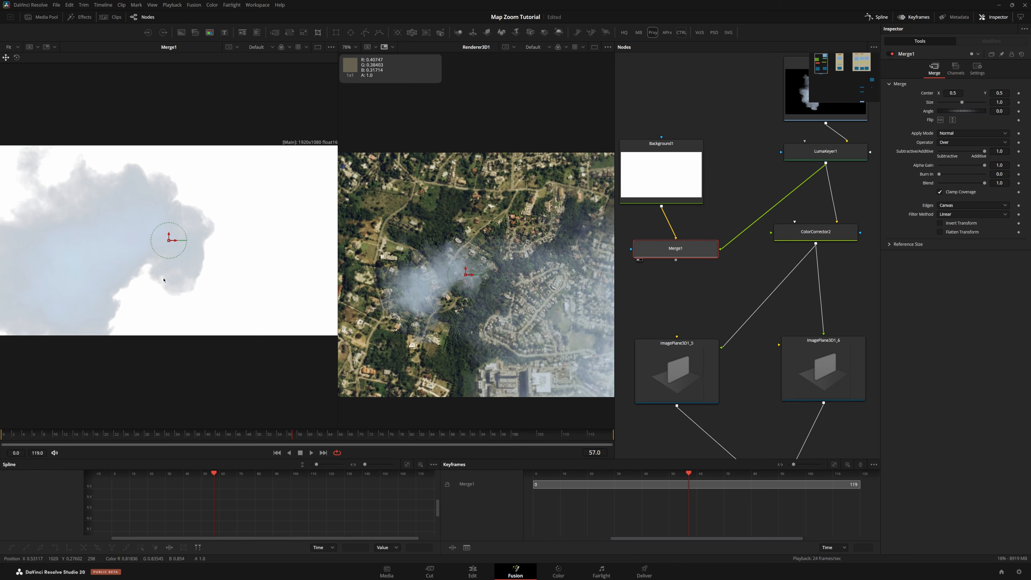
pyautogui.moveTo(175, 246); pyautogui.dragTo(230, 232)
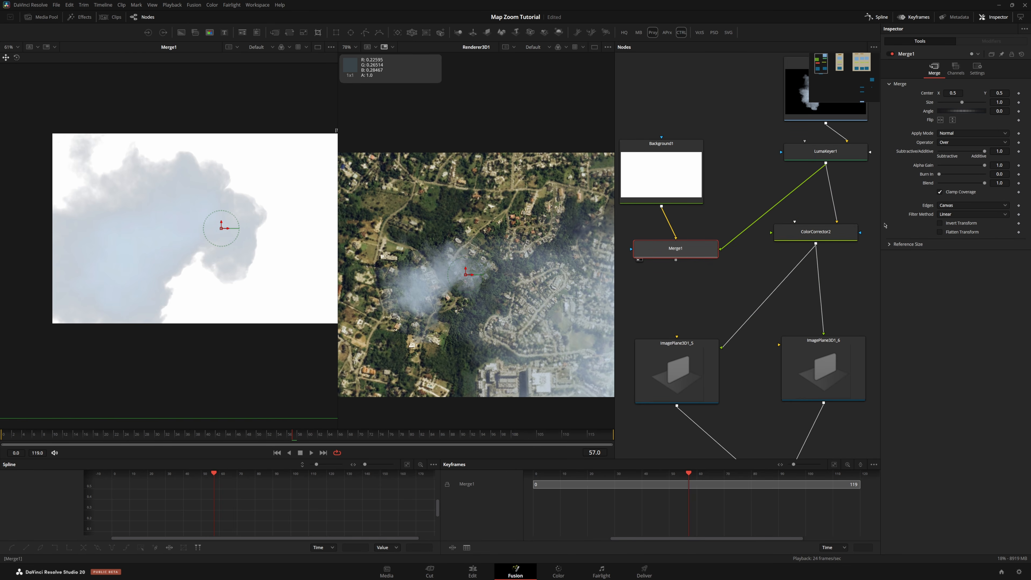
# Refine the Luma Keyer matte with a low threshold about 0.37, high about 0.61 and blur about 2
pyautogui.click(826, 154)
pyautogui.moveTo(960, 94); pyautogui.dragTo(951, 96)
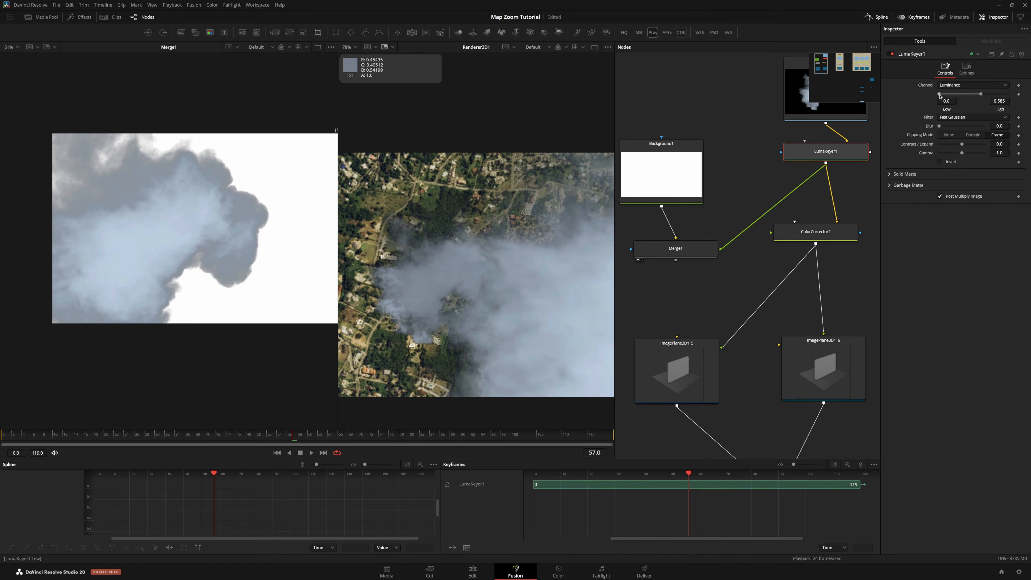
pyautogui.moveTo(942, 96); pyautogui.dragTo(947, 127)
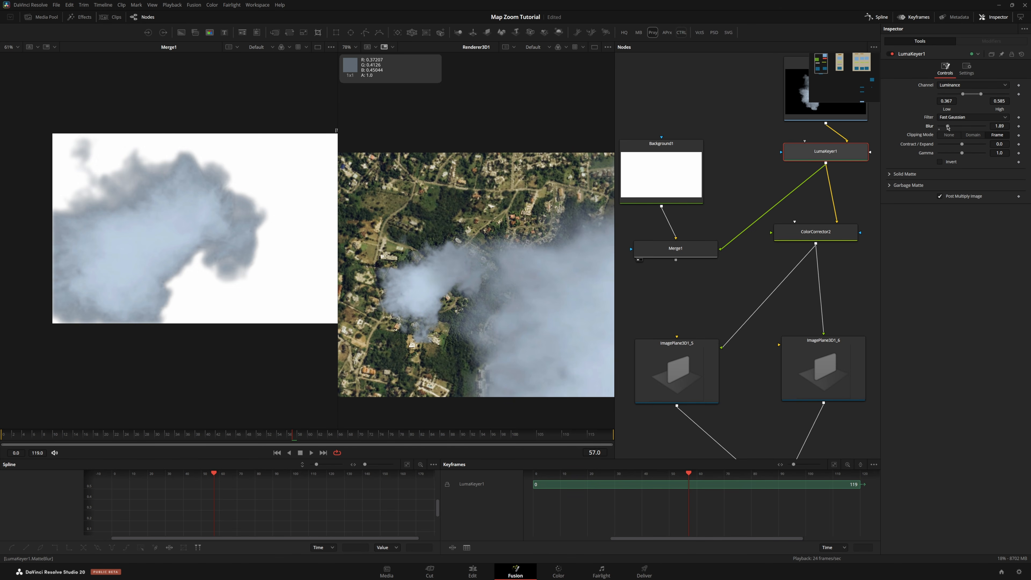
pyautogui.moveTo(982, 95); pyautogui.dragTo(994, 100)
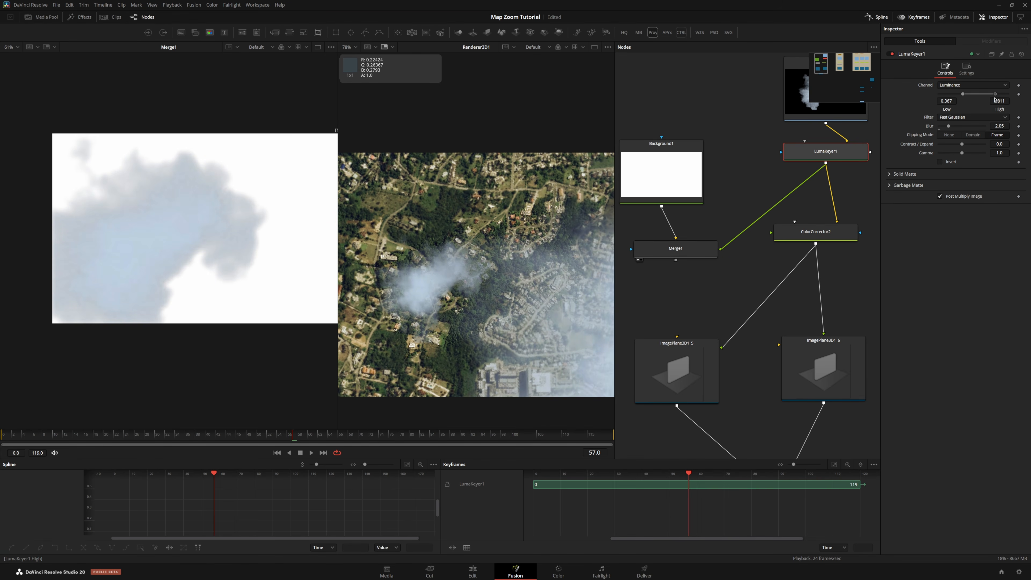
# Lower the smoke Color Corrector's saturation to about 0.42, adjust tint strength, and toggle the node to compare
pyautogui.moveTo(816, 243); pyautogui.dragTo(703, 259)
pyautogui.click(697, 249)
pyautogui.click(814, 232)
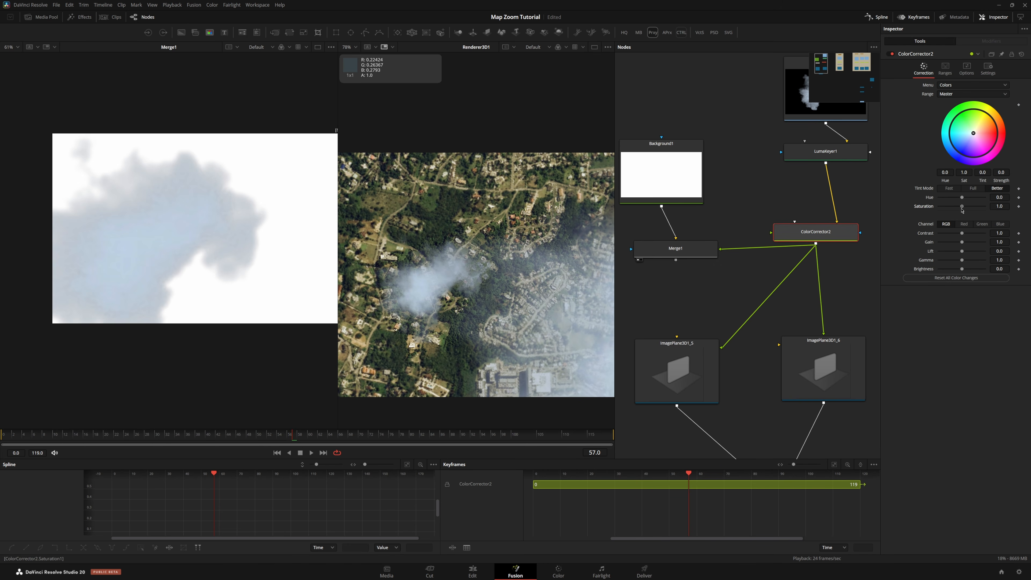
pyautogui.moveTo(962, 206)
pyautogui.mouseDown()
pyautogui.moveTo(937, 211)
pyautogui.moveTo(946, 213)
pyautogui.mouseUp()
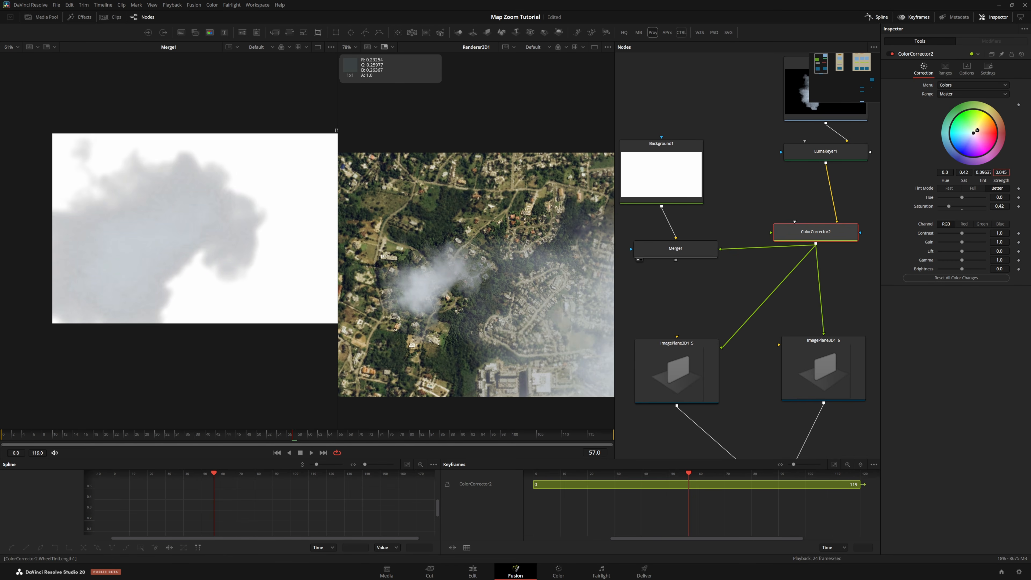
pyautogui.moveTo(1001, 172); pyautogui.dragTo(999, 172)
pyautogui.click(892, 54)
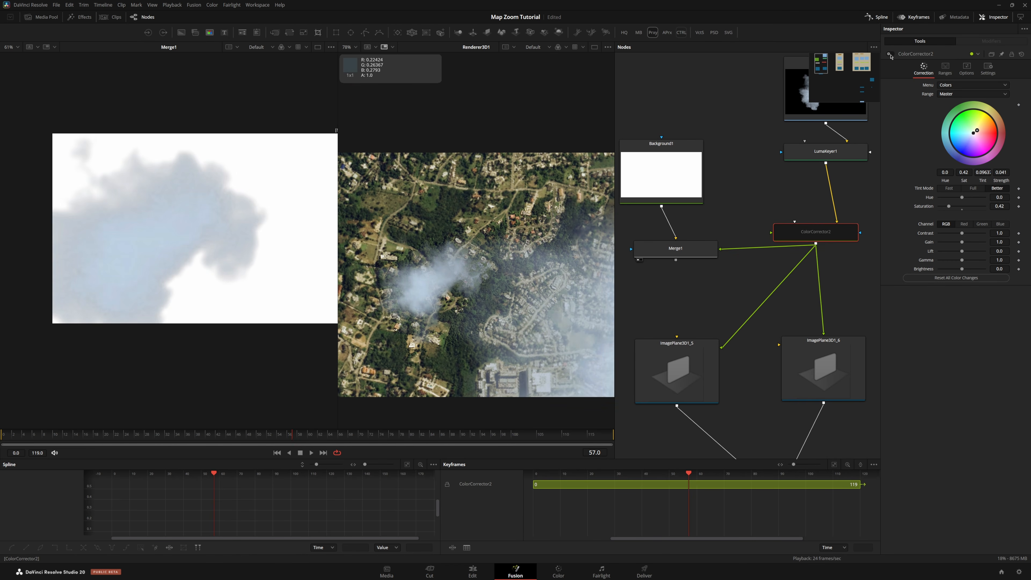
pyautogui.click(891, 55)
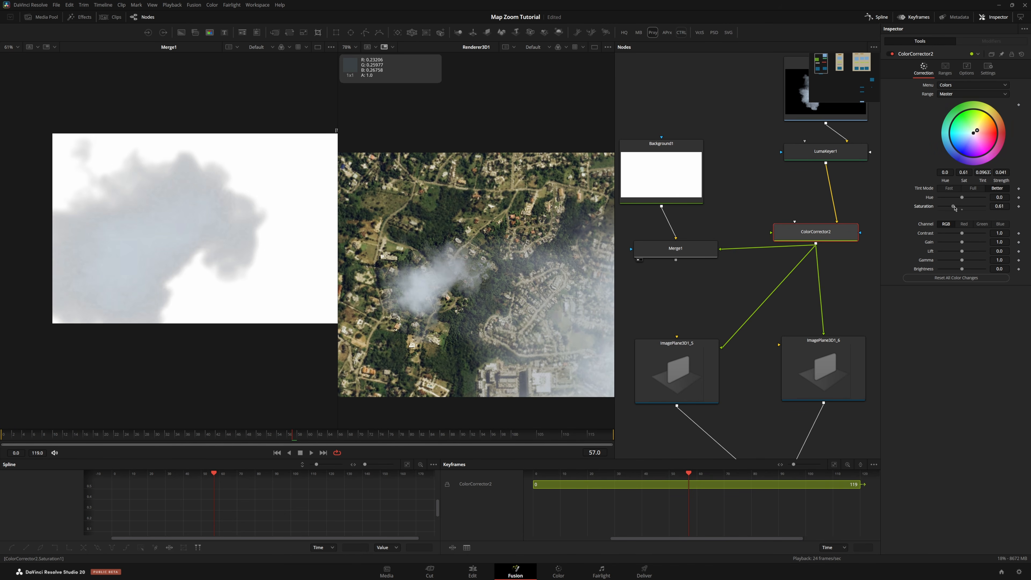
# Delete the temporary Background and Merge nodes
pyautogui.scroll(-3, 724, 245)
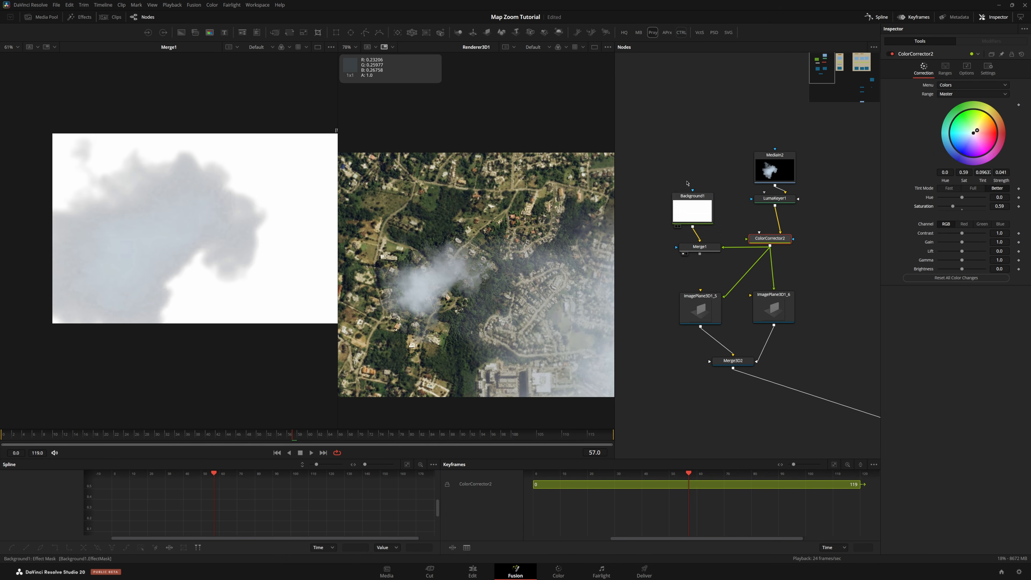
pyautogui.moveTo(651, 145); pyautogui.dragTo(701, 266)
pyautogui.press('Delete')
# View Merge3D1 in the left viewer and scrub the timeline to frame 63
pyautogui.scroll(-5, 701, 267)
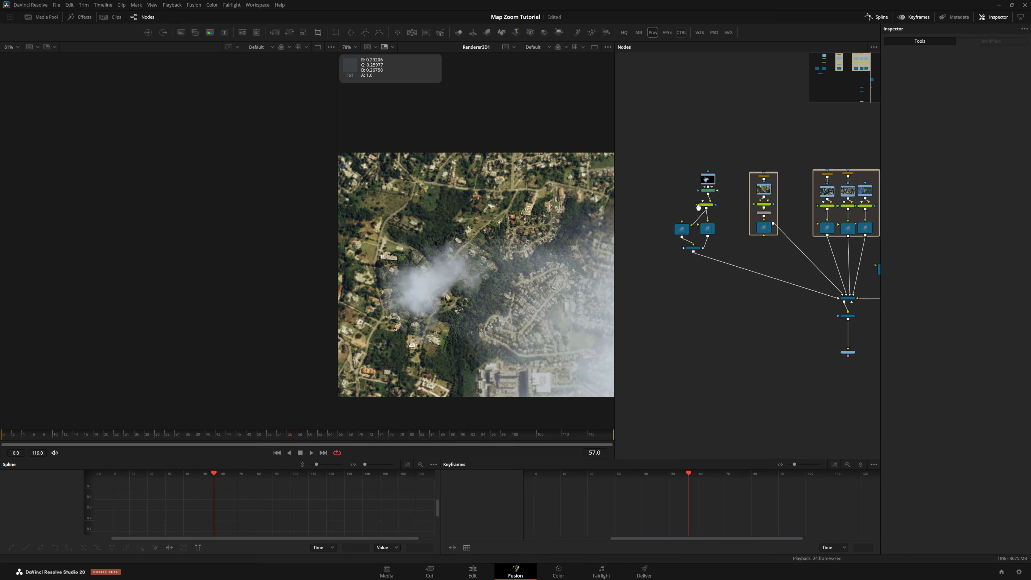
pyautogui.click(794, 245)
pyautogui.press('1')
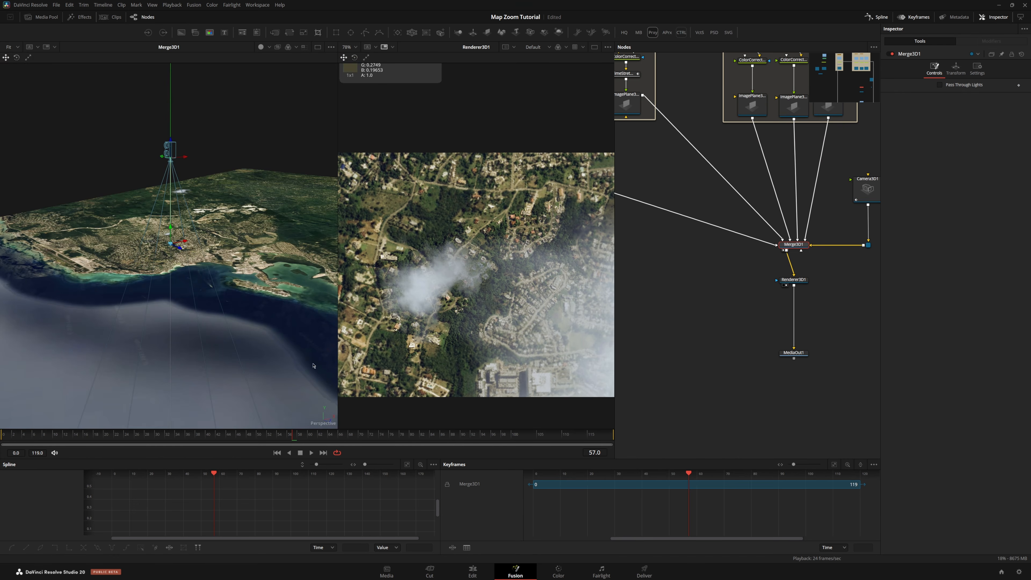
pyautogui.moveTo(294, 438); pyautogui.dragTo(326, 447)
# Rotate the duplicate smoke image plane to 47.5 degrees around Y
pyautogui.scroll(-4, 851, 288)
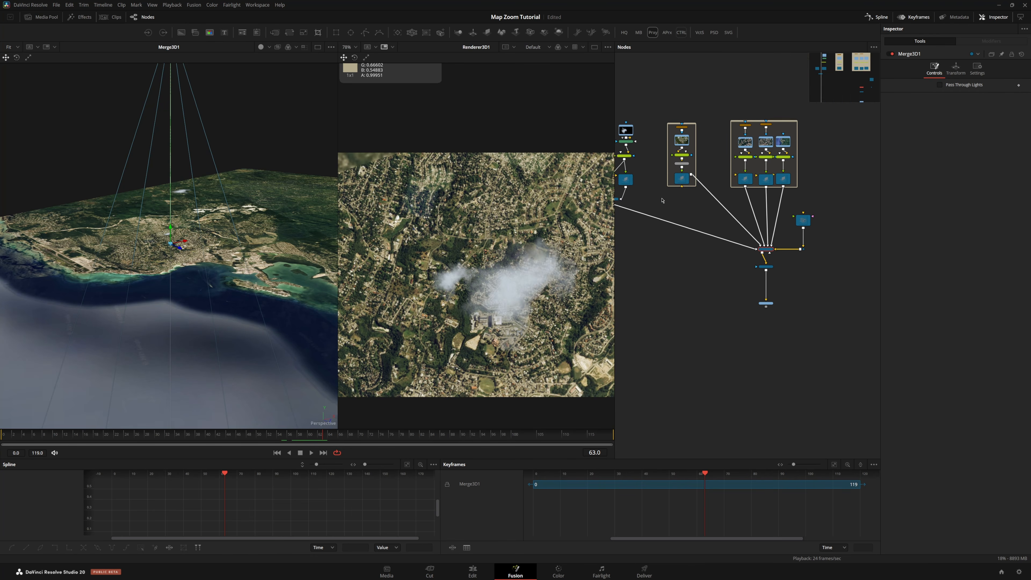
pyautogui.click(681, 197)
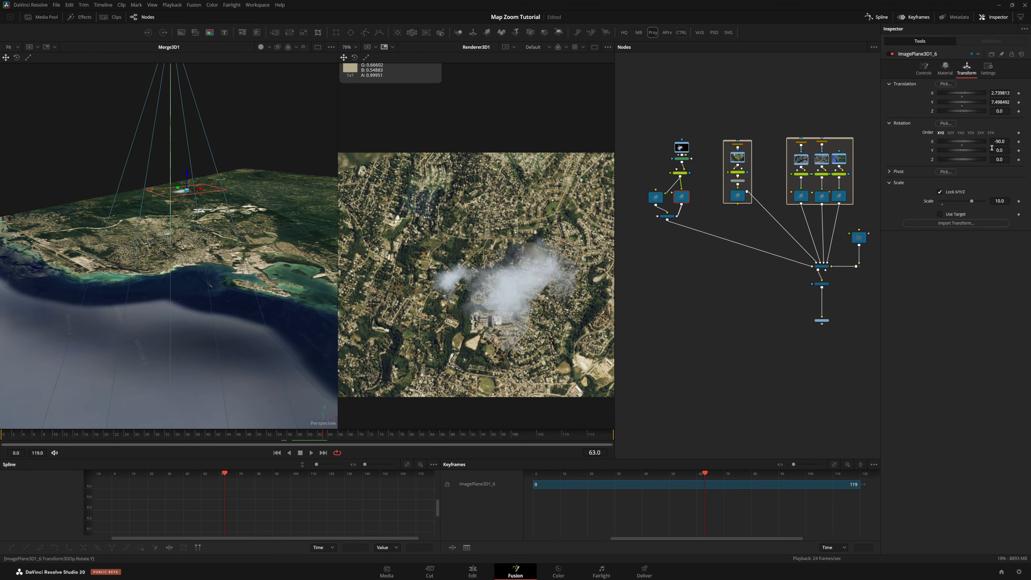
pyautogui.moveTo(962, 151); pyautogui.dragTo(987, 151)
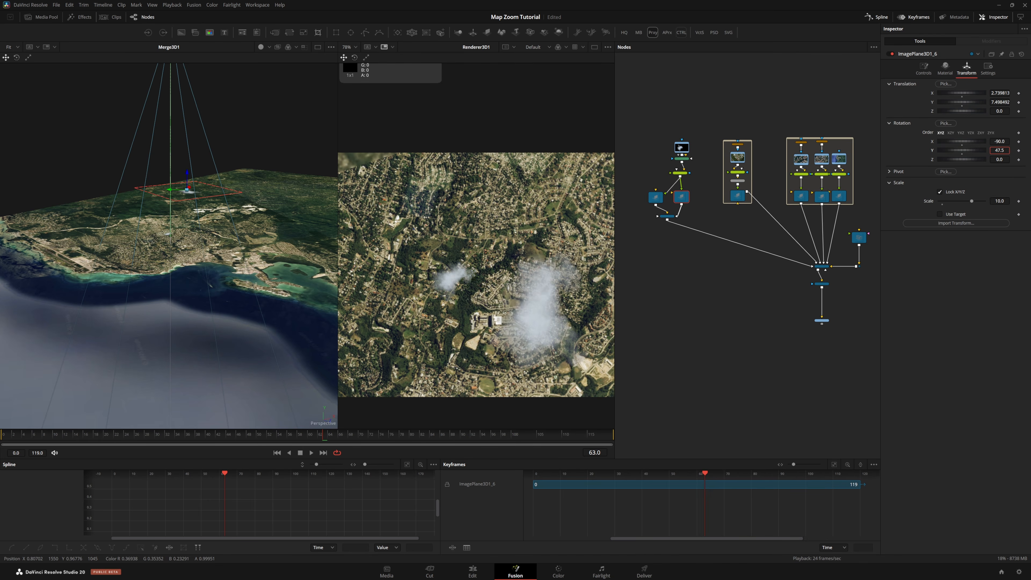
# Paste another copy of the smoke image plane, connect it into the smoke merge, and reposition it in the 3D viewer
pyautogui.moveTo(171, 185); pyautogui.dragTo(161, 182)
pyautogui.click(768, 198)
pyautogui.hotkey('ctrl', 'v')
pyautogui.moveTo(654, 145); pyautogui.dragTo(697, 176)
pyautogui.moveTo(684, 172); pyautogui.dragTo(635, 201)
pyautogui.moveTo(162, 181); pyautogui.dragTo(140, 191)
pyautogui.click(966, 68)
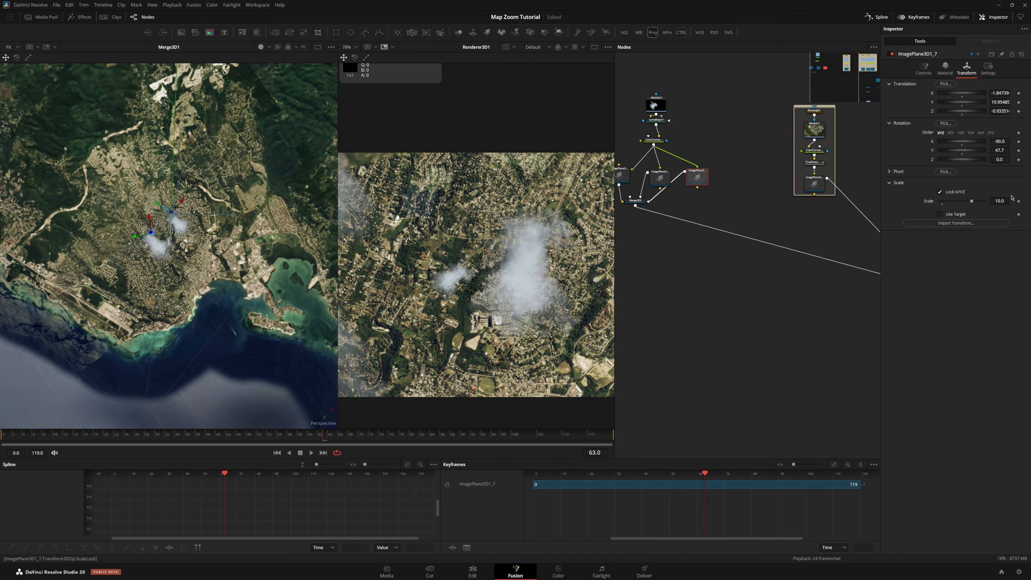
pyautogui.moveTo(951, 201); pyautogui.dragTo(966, 201)
pyautogui.scroll(-4, 475, 280)
# Paste a further smoke image plane copy and wire it into the smoke merge
pyautogui.moveTo(322, 434); pyautogui.dragTo(374, 434)
pyautogui.click(654, 204)
pyautogui.hotkey('ctrl', 'v')
pyautogui.moveTo(654, 144); pyautogui.dragTo(731, 174)
pyautogui.moveTo(718, 168); pyautogui.dragTo(636, 201)
pyautogui.scroll(-8, 170, 239)
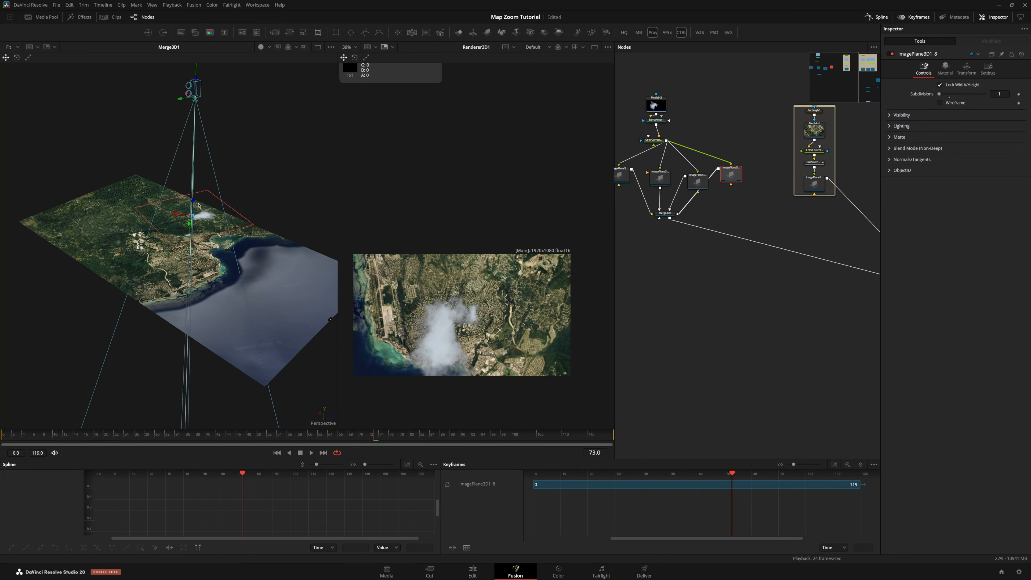
# Move the new smoke plane above the map in the 3D viewer and set its scale to 50
pyautogui.moveTo(195, 195); pyautogui.dragTo(188, 104)
pyautogui.moveTo(374, 434); pyautogui.dragTo(363, 435)
pyautogui.click(966, 68)
pyautogui.moveTo(965, 201); pyautogui.dragTo(984, 201)
pyautogui.moveTo(154, 175); pyautogui.dragTo(120, 172)
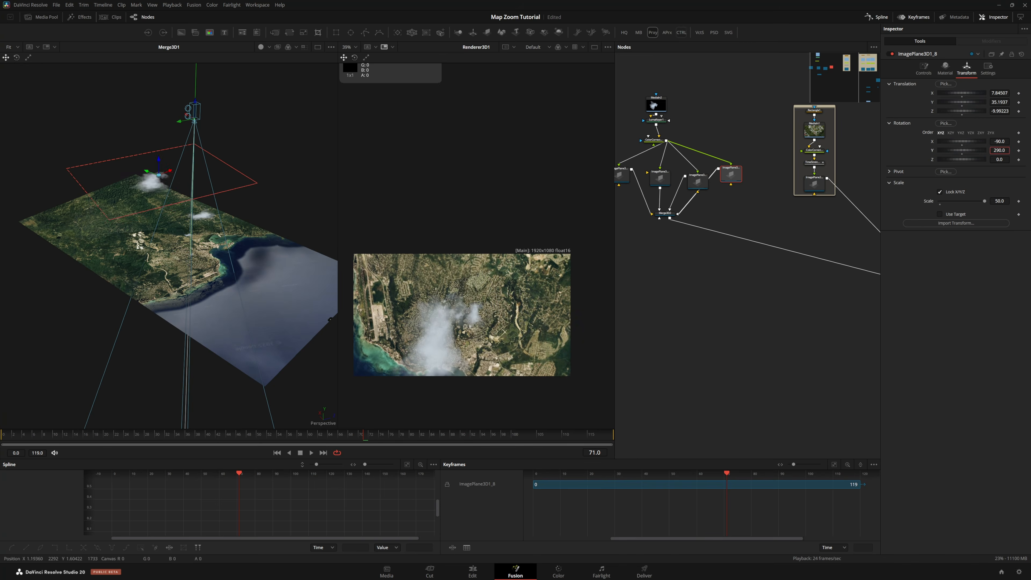
# Lower the new smoke plane's material opacity slightly
pyautogui.moveTo(264, 250); pyautogui.dragTo(171, 325)
pyautogui.moveTo(174, 271); pyautogui.dragTo(176, 274)
pyautogui.click(945, 68)
pyautogui.moveTo(984, 138); pyautogui.dragTo(975, 138)
# Rearrange the smoke image plane nodes neatly between the color corrector and Merge3D2
pyautogui.moveTo(699, 260); pyautogui.dragTo(771, 275)
pyautogui.moveTo(773, 204); pyautogui.dragTo(772, 197)
pyautogui.scroll(2, 730, 194)
pyautogui.moveTo(751, 327); pyautogui.dragTo(777, 327)
pyautogui.moveTo(702, 151); pyautogui.dragTo(779, 220)
pyautogui.moveTo(737, 203); pyautogui.dragTo(764, 203)
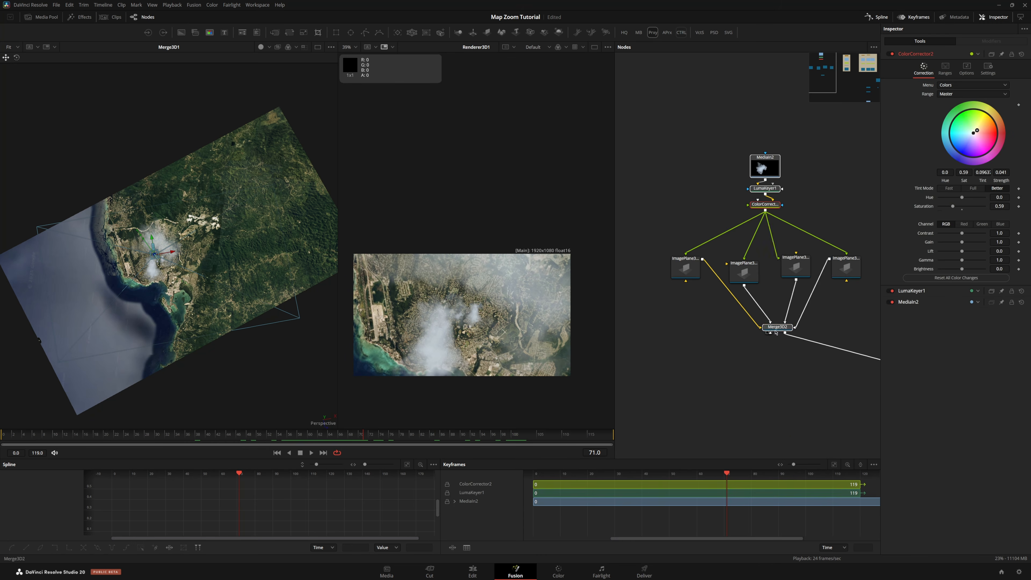
pyautogui.scroll(-5, 763, 284)
pyautogui.keyDown('alt'); pyautogui.click(792, 284); pyautogui.keyUp('alt')
pyautogui.moveTo(792, 284); pyautogui.dragTo(748, 299)
pyautogui.scroll(5, 732, 260)
pyautogui.scroll(-2, 698, 192)
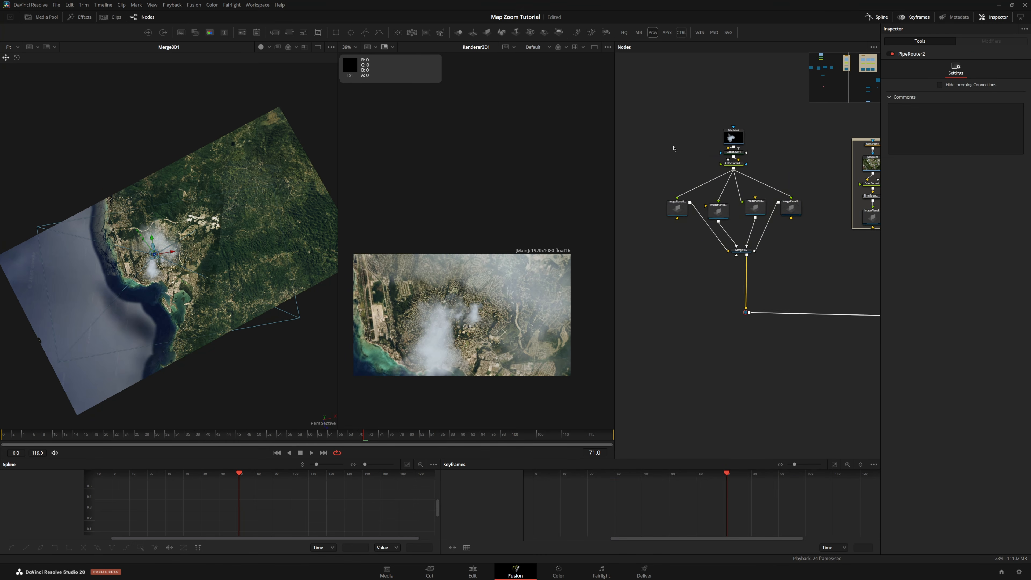
# Wrap the smoke nodes in an Underlay and rename it Clouds
pyautogui.moveTo(646, 114); pyautogui.dragTo(802, 262)
pyautogui.hotkey('shift', 'space')
pyautogui.write('underla')
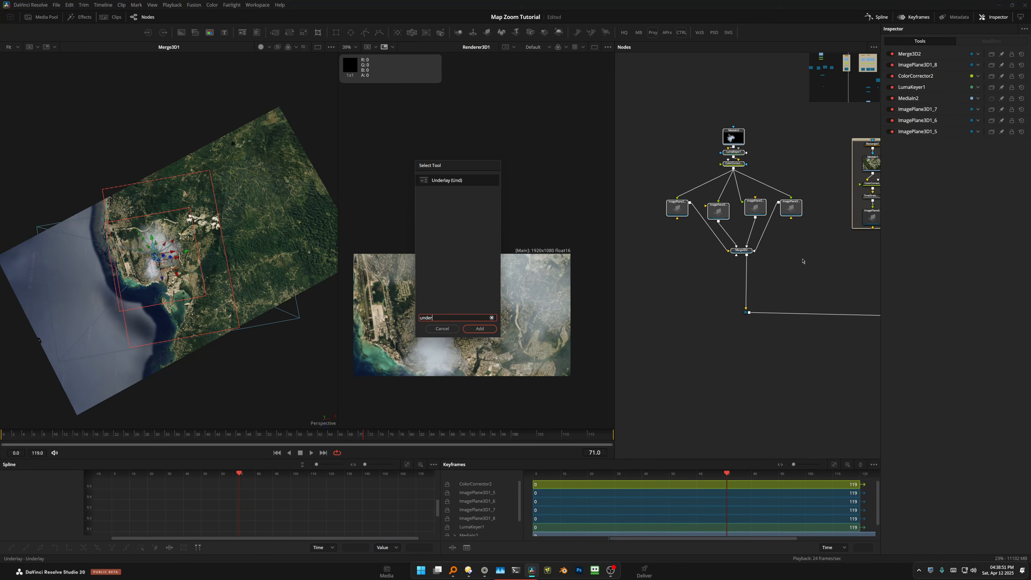
pyautogui.press('Return')
pyautogui.press('F2')
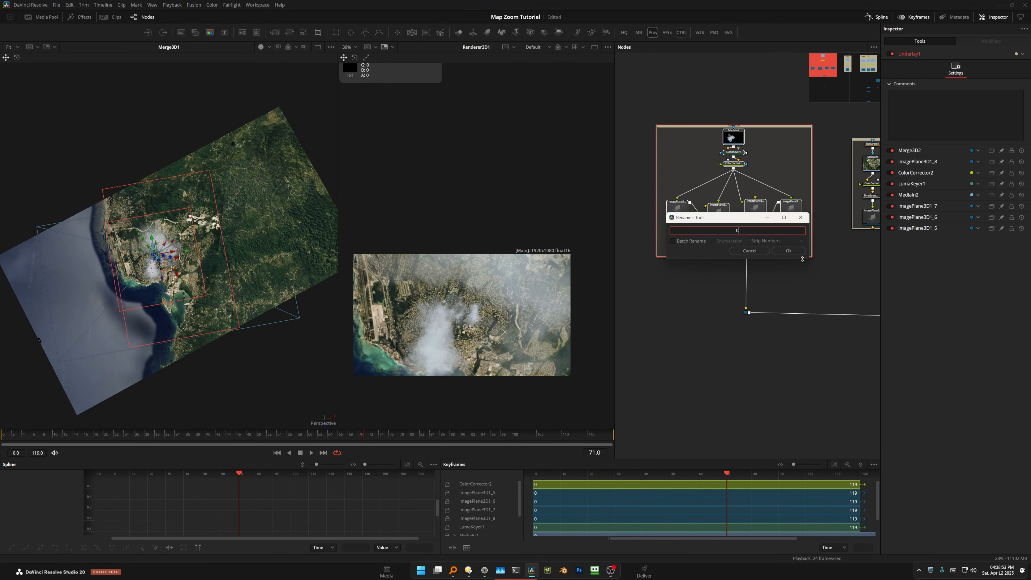
pyautogui.press('Return')
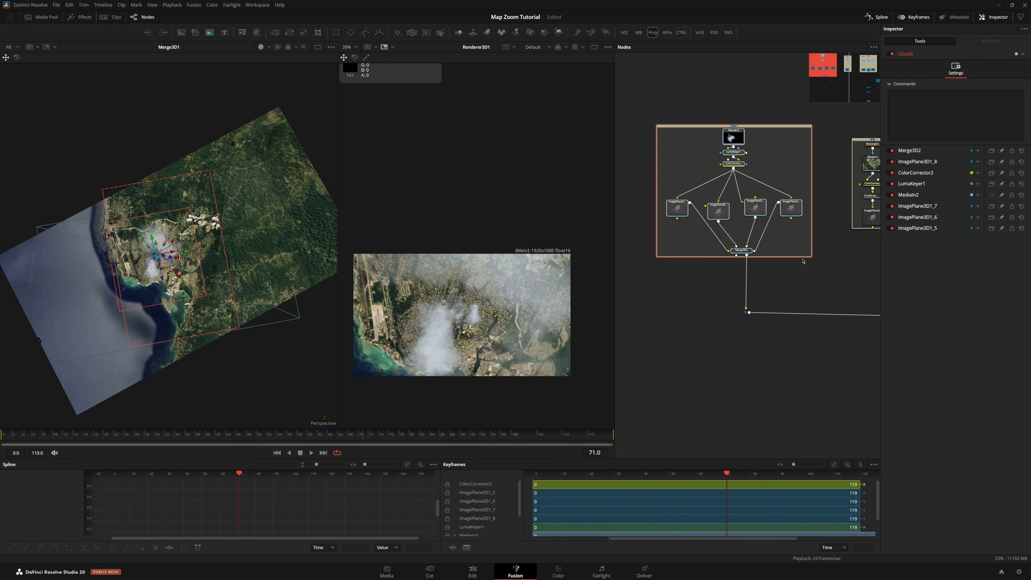
# Reposition the Clouds underlay and other node groups in the node graph
pyautogui.click(836, 280)
pyautogui.scroll(-4, 732, 287)
pyautogui.moveTo(816, 283); pyautogui.dragTo(651, 275)
pyautogui.scroll(4, 757, 277)
pyautogui.scroll(-4, 750, 305)
pyautogui.scroll(4, 682, 216)
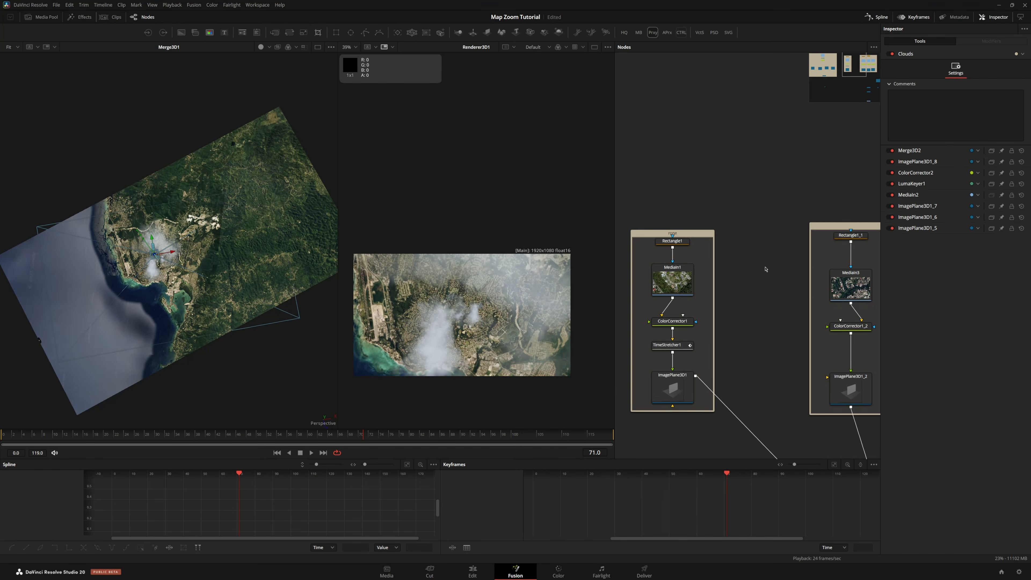
pyautogui.moveTo(766, 269); pyautogui.dragTo(645, 235)
pyautogui.scroll(-4, 791, 204)
pyautogui.moveTo(731, 193); pyautogui.dragTo(796, 207)
pyautogui.moveTo(677, 277); pyautogui.dragTo(743, 286)
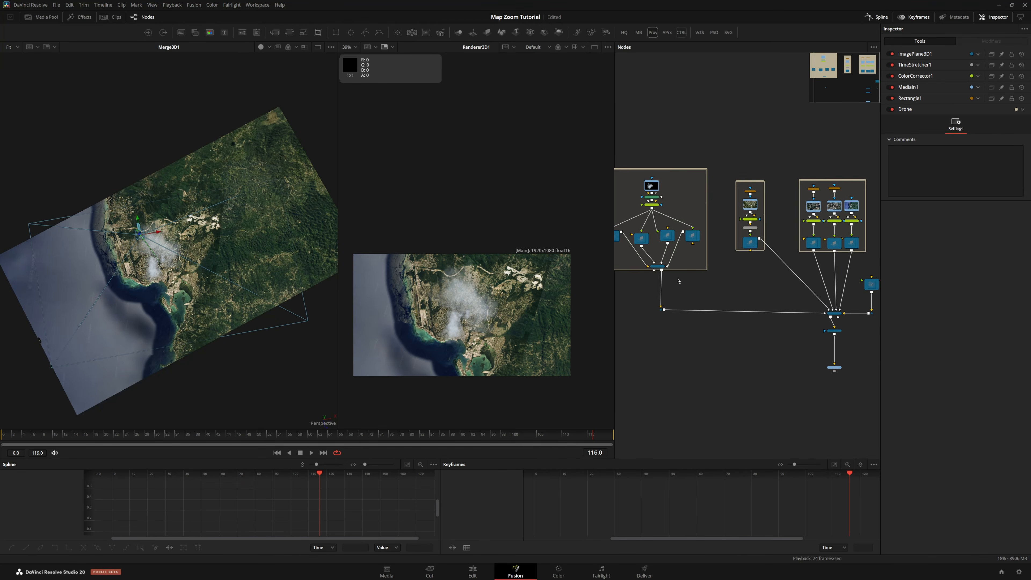
pyautogui.scroll(3, 698, 257)
pyautogui.moveTo(697, 260); pyautogui.dragTo(737, 260)
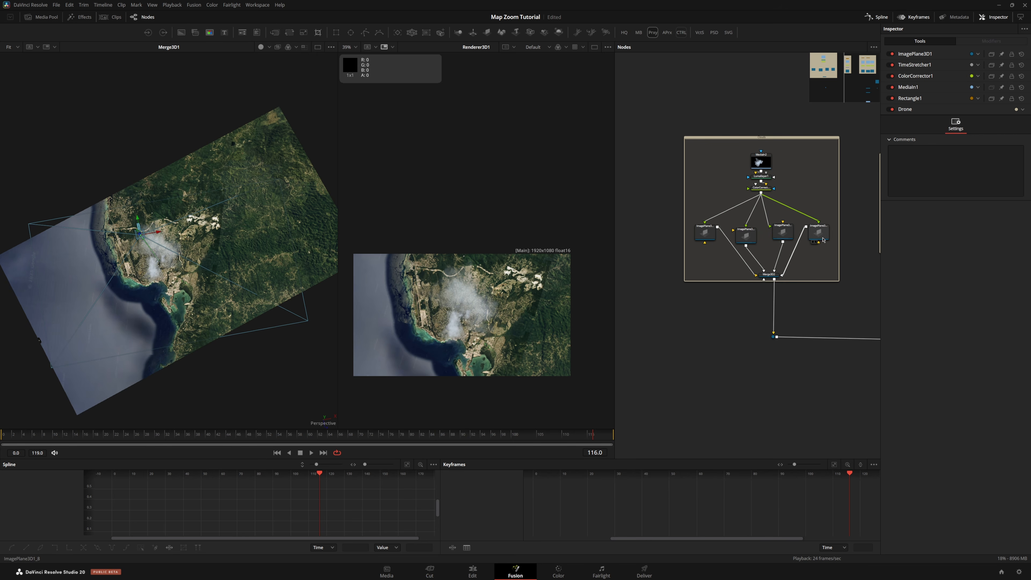
# Copy the last smoke image plane, paste a duplicate, and connect it into Merge3D2
pyautogui.click(817, 233)
pyautogui.hotkey('ctrl', 'c')
pyautogui.scroll(3, 763, 212)
pyautogui.hotkey('ctrl', 'v')
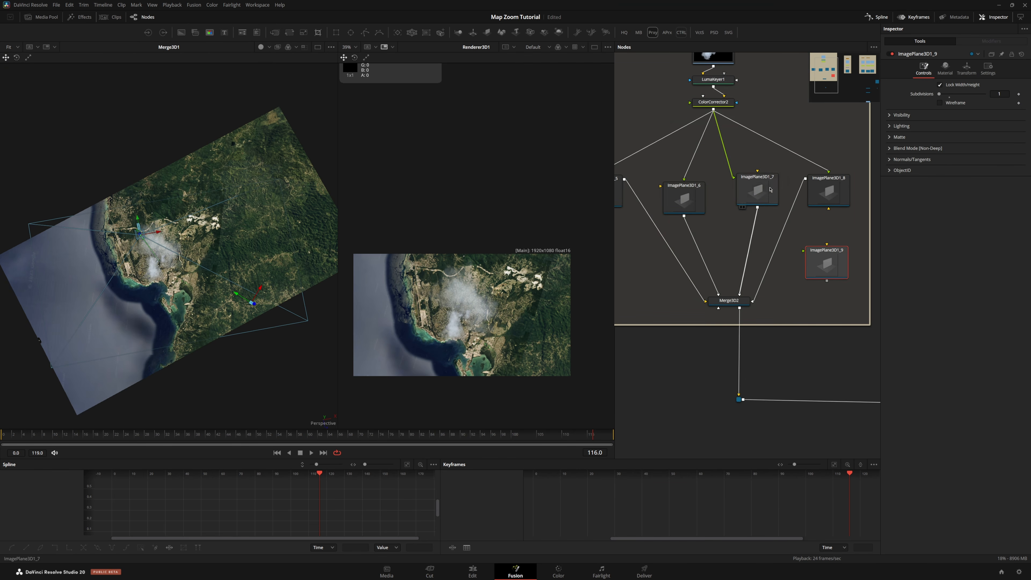
pyautogui.moveTo(718, 123); pyautogui.dragTo(824, 239)
pyautogui.moveTo(826, 253); pyautogui.dragTo(733, 302)
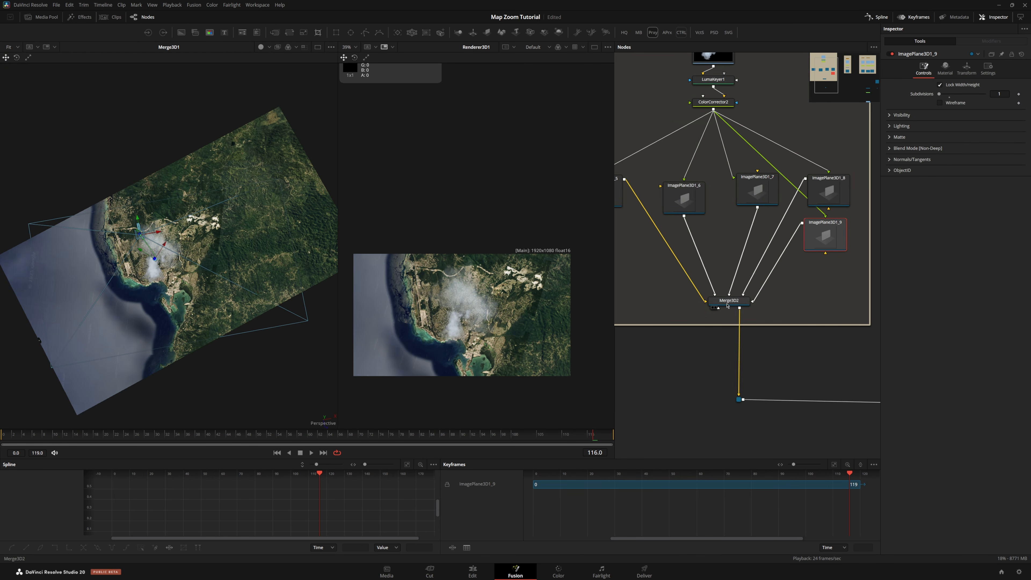
# Move the duplicated smoke plane above the map in the viewer and rotate it to about 155.8 degrees around Y
pyautogui.moveTo(314, 316); pyautogui.dragTo(363, 220)
pyautogui.scroll(-2, 227, 215)
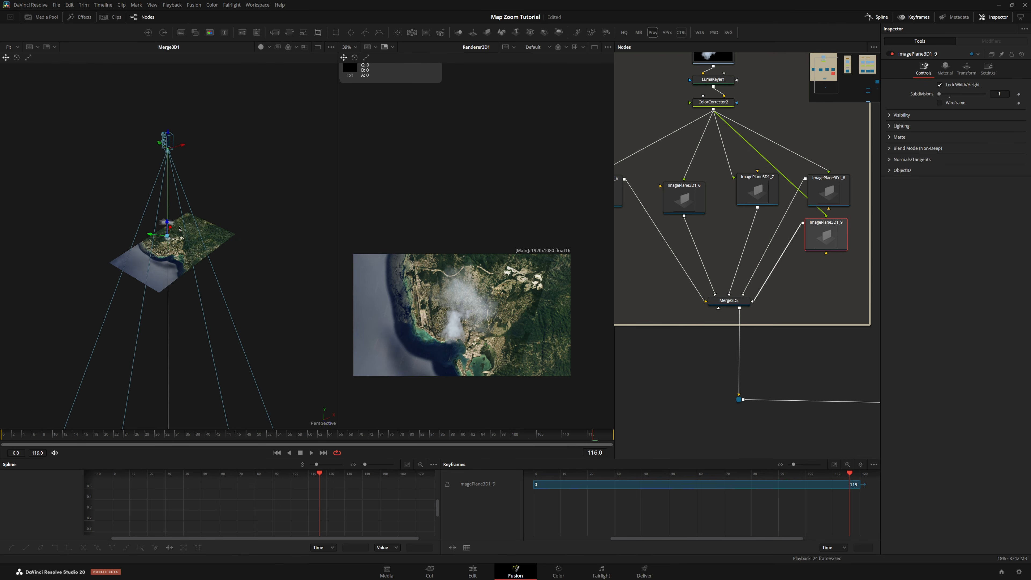
pyautogui.moveTo(168, 208); pyautogui.dragTo(152, 150)
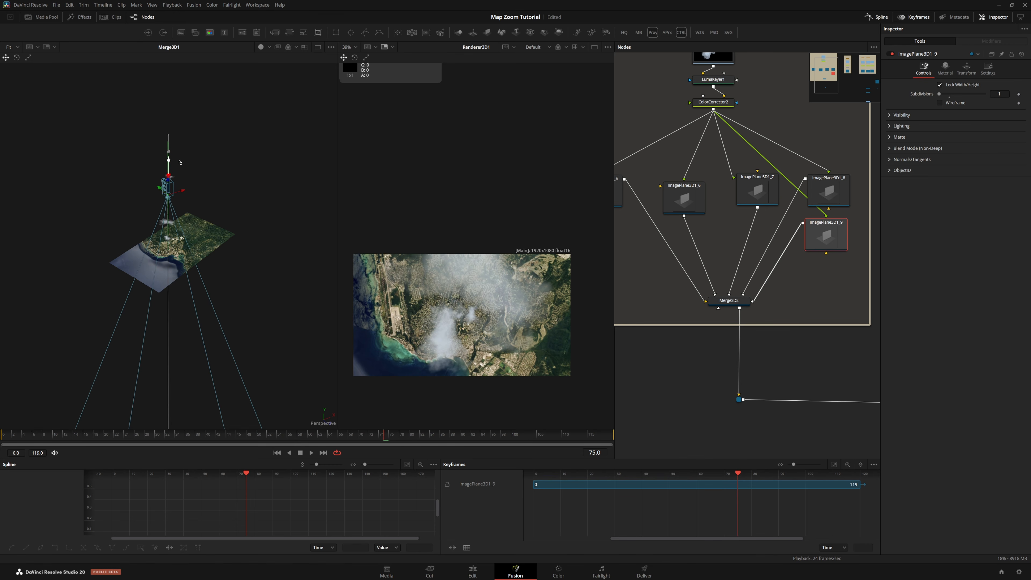
pyautogui.click(967, 69)
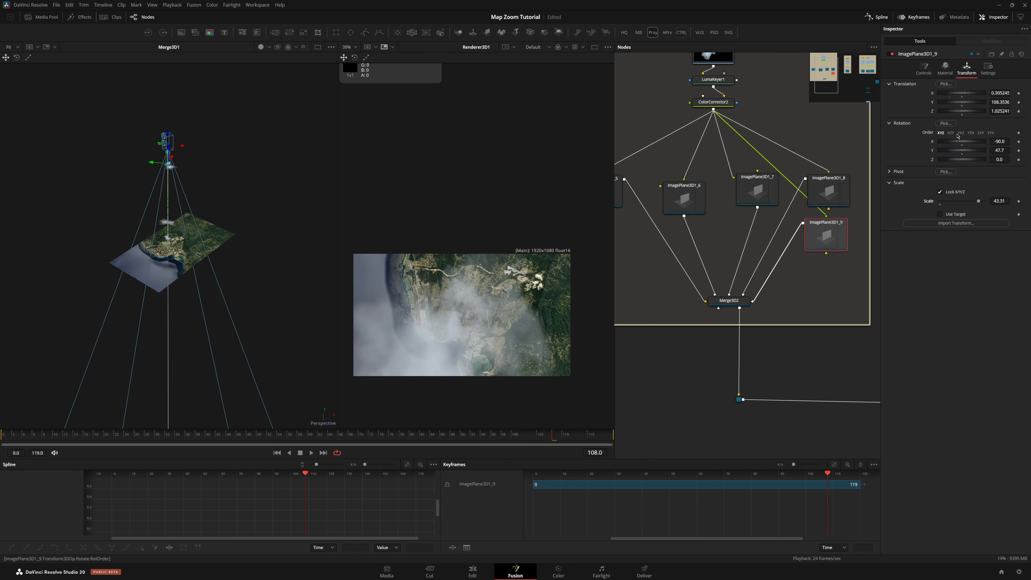
pyautogui.moveTo(999, 149); pyautogui.dragTo(1028, 150)
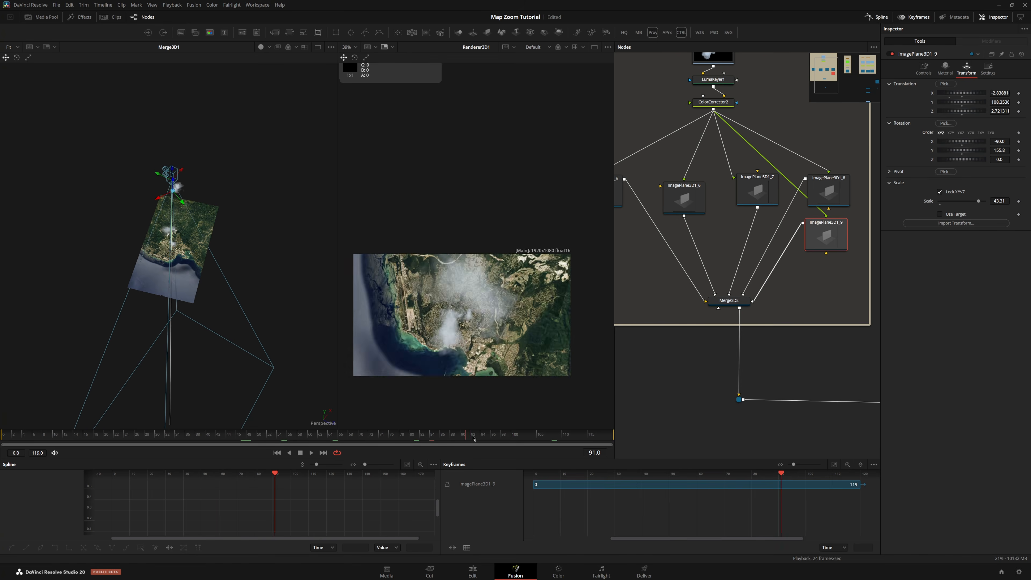
# Lower the duplicated smoke plane's opacity to about 0.5 and save the composition
pyautogui.click(944, 69)
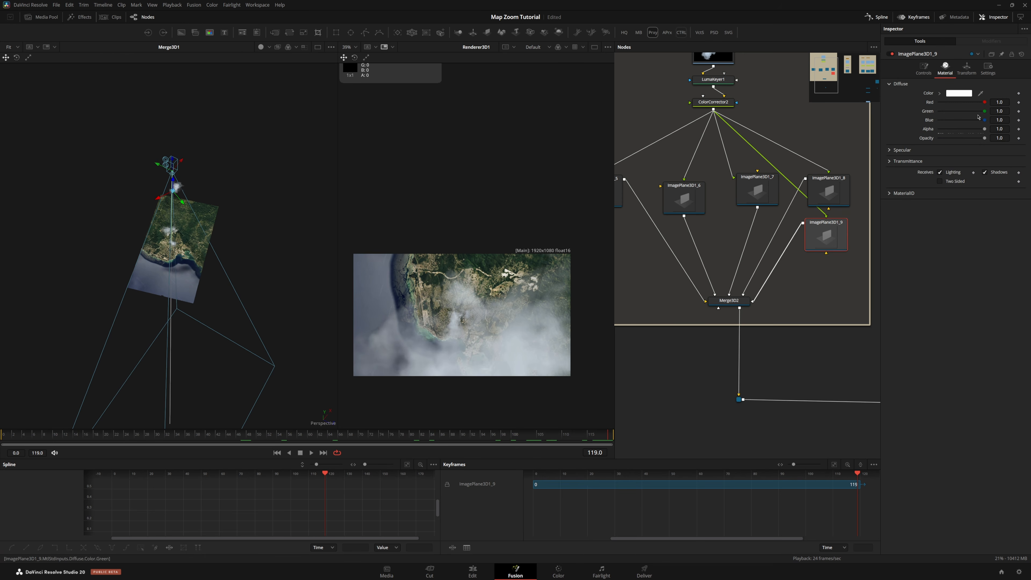
pyautogui.moveTo(984, 139); pyautogui.dragTo(956, 138)
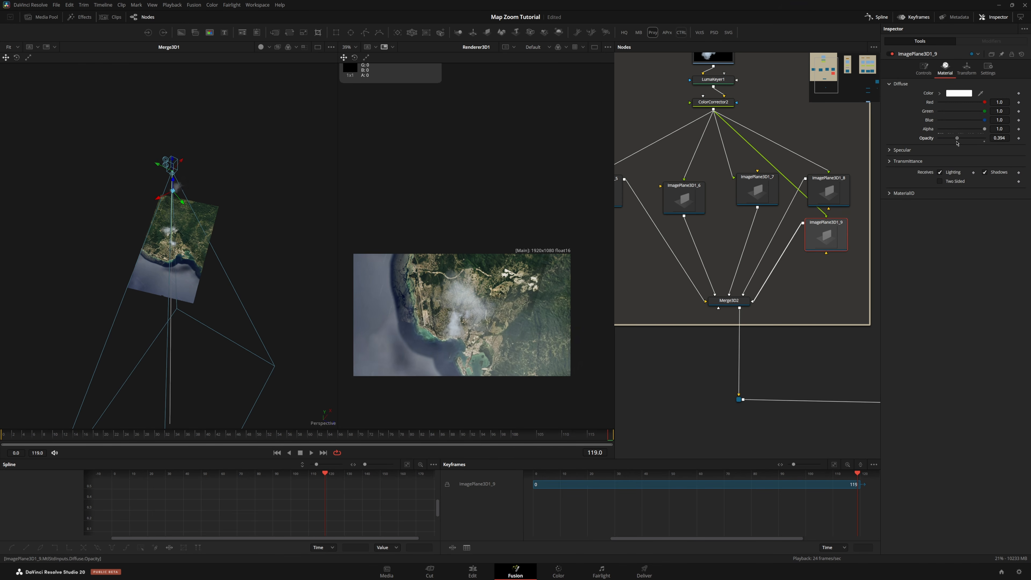
pyautogui.hotkey('ctrl', 's')
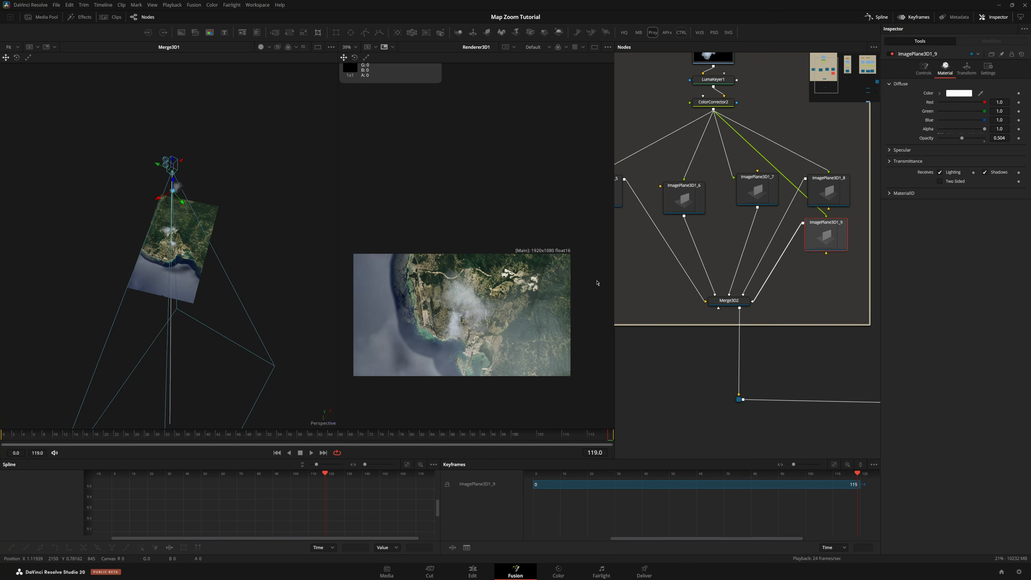
pyautogui.scroll(-8, 686, 191)
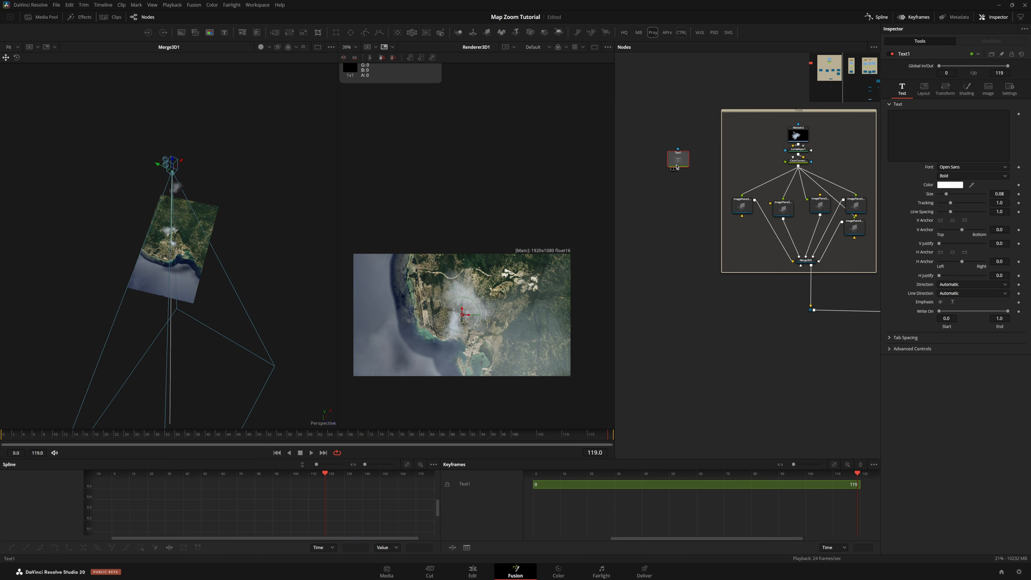
pyautogui.click(487, 32)
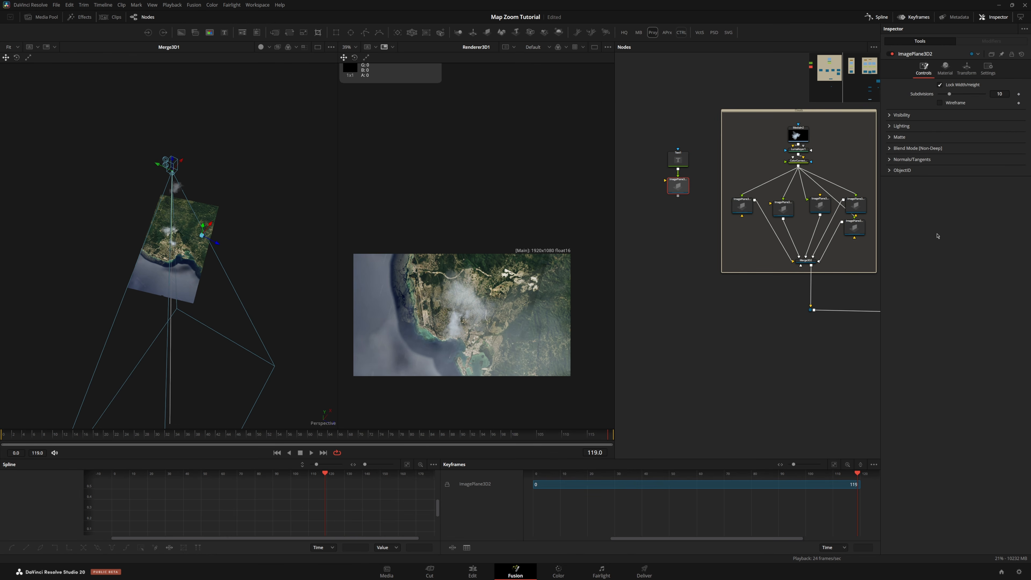
pyautogui.scroll(-4, 758, 213)
pyautogui.moveTo(757, 269); pyautogui.dragTo(712, 219)
pyautogui.moveTo(651, 140); pyautogui.dragTo(696, 279)
pyautogui.click(669, 213)
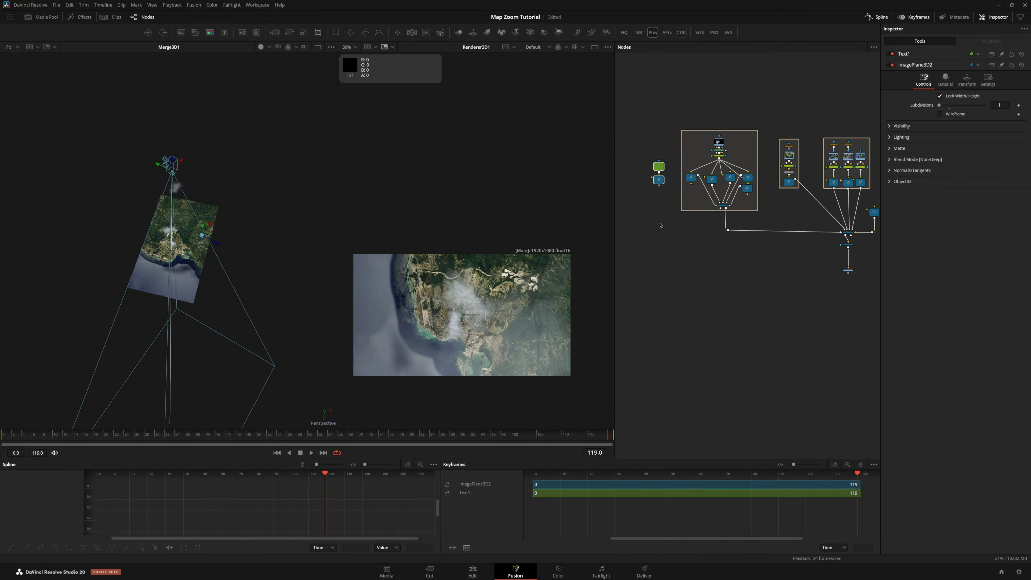
pyautogui.press('Delete')
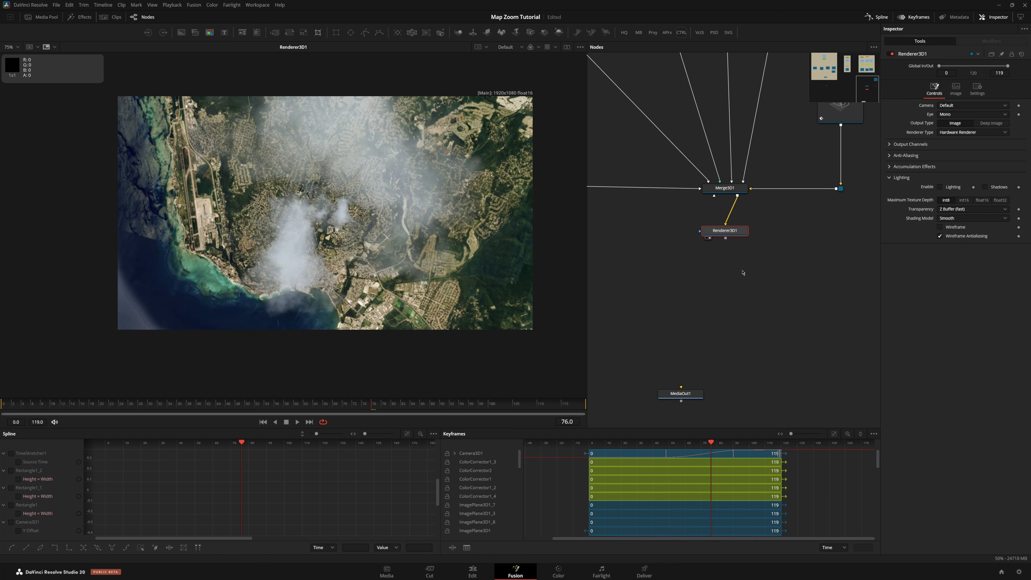
# Add a Saver after Renderer3D1 and save its output as 0.jpg in the fusion writes folder
pyautogui.hotkey('shift', 'space')
pyautogui.moveTo(736, 251); pyautogui.dragTo(737, 275)
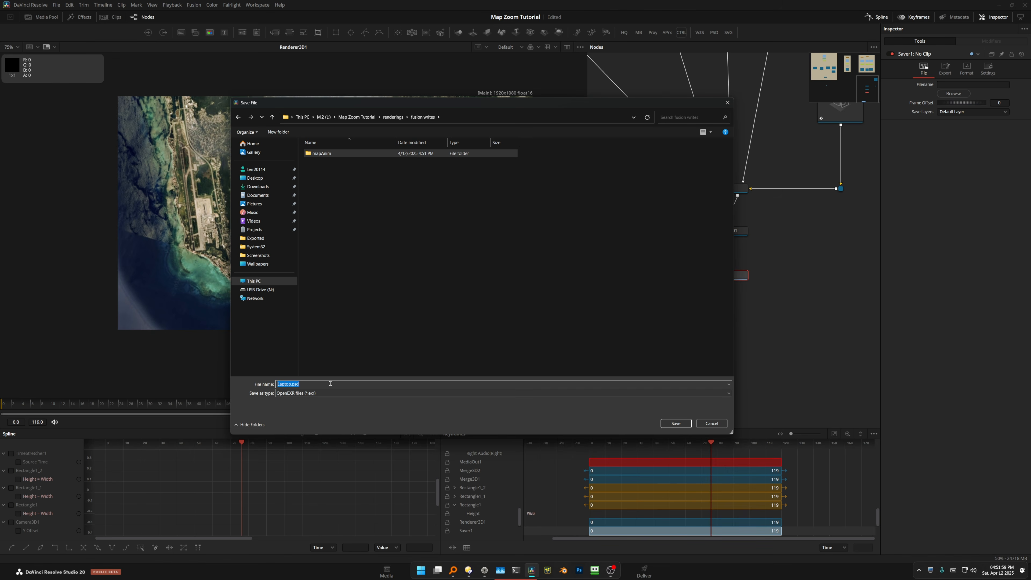
pyautogui.write('0')
pyautogui.click(333, 393)
pyautogui.click(325, 407)
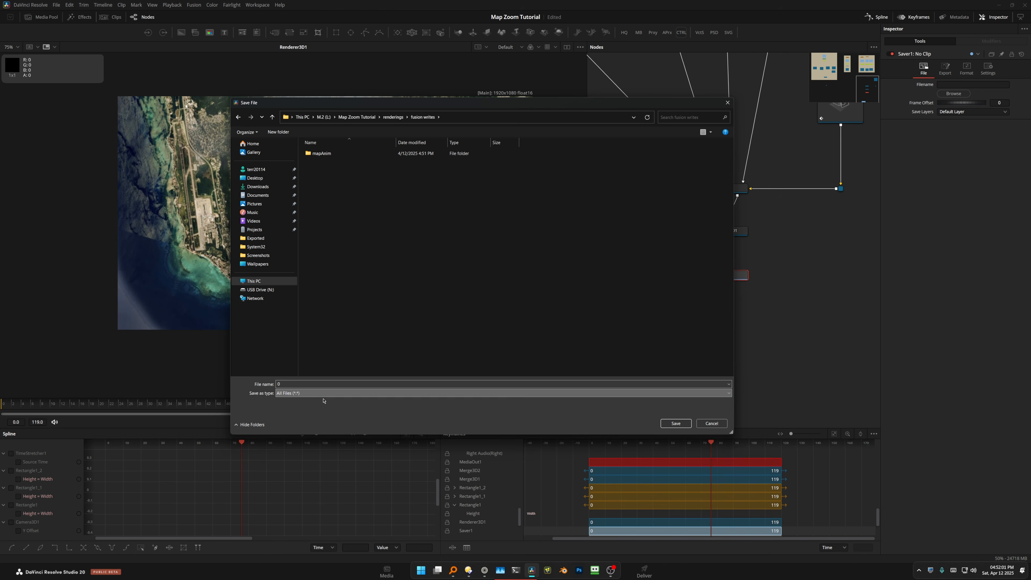
pyautogui.doubleClick(321, 382)
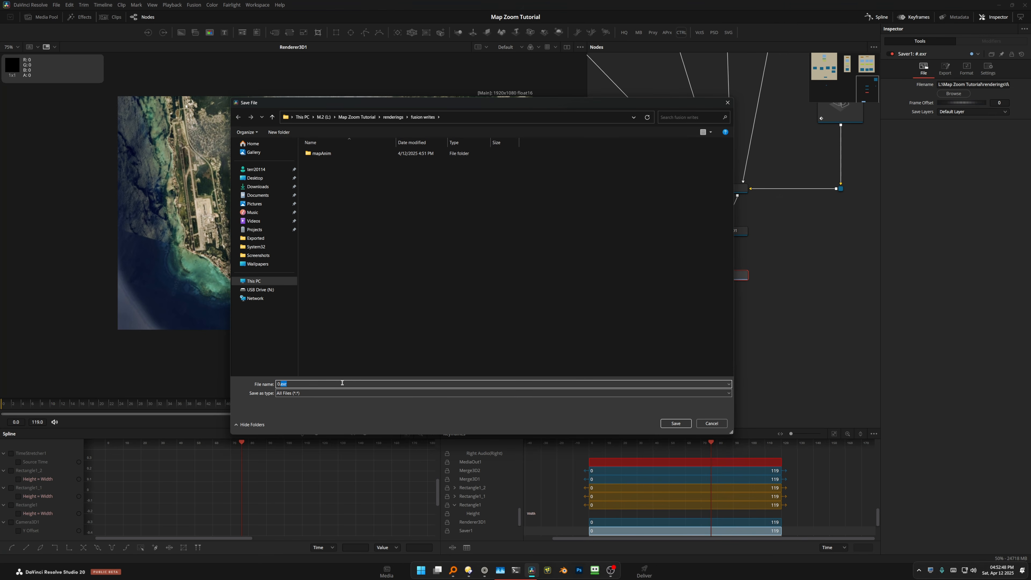
pyautogui.press('Return')
# Inspect the Saver's export and format settings
pyautogui.click(944, 69)
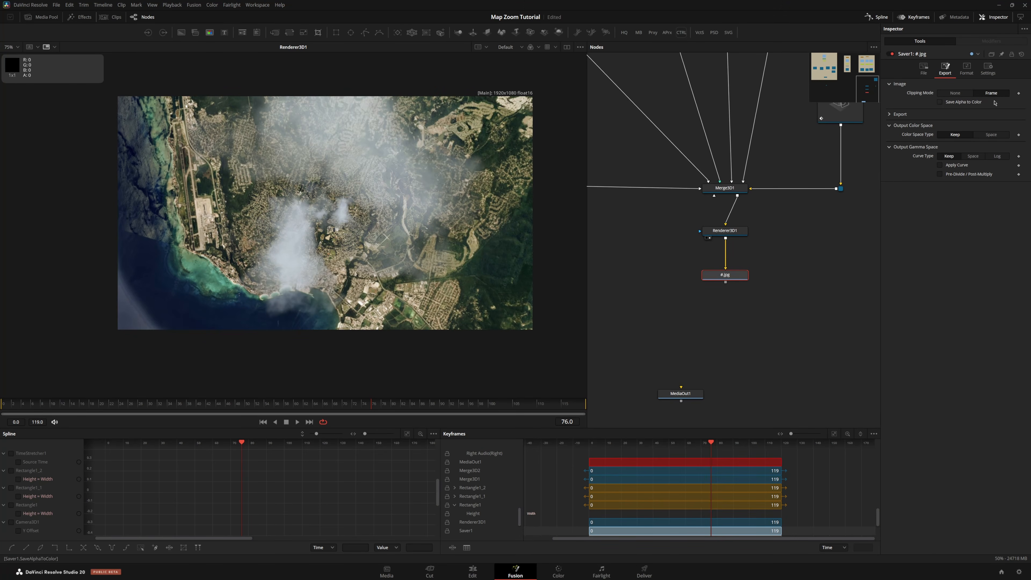
pyautogui.click(966, 69)
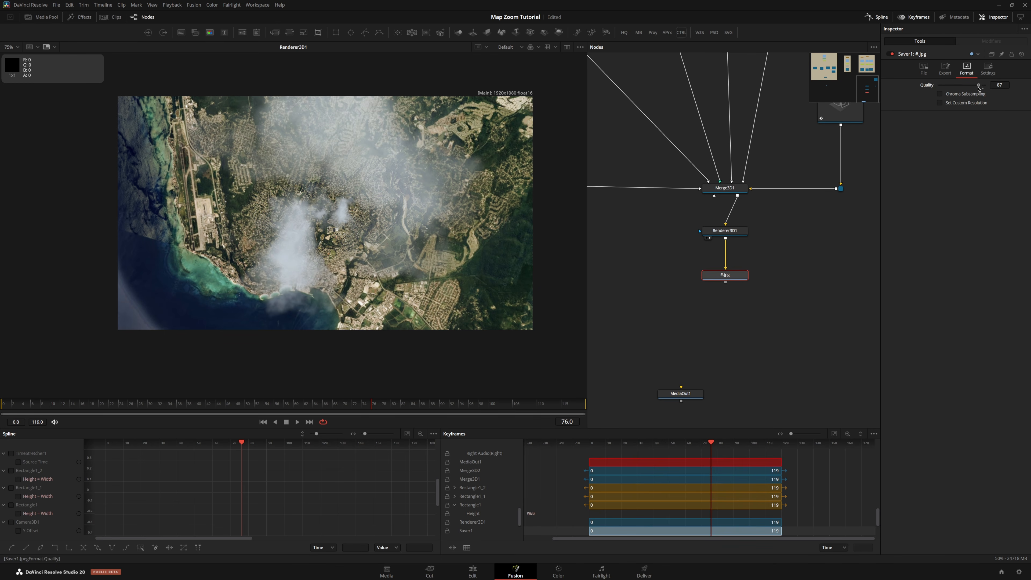
pyautogui.click(945, 69)
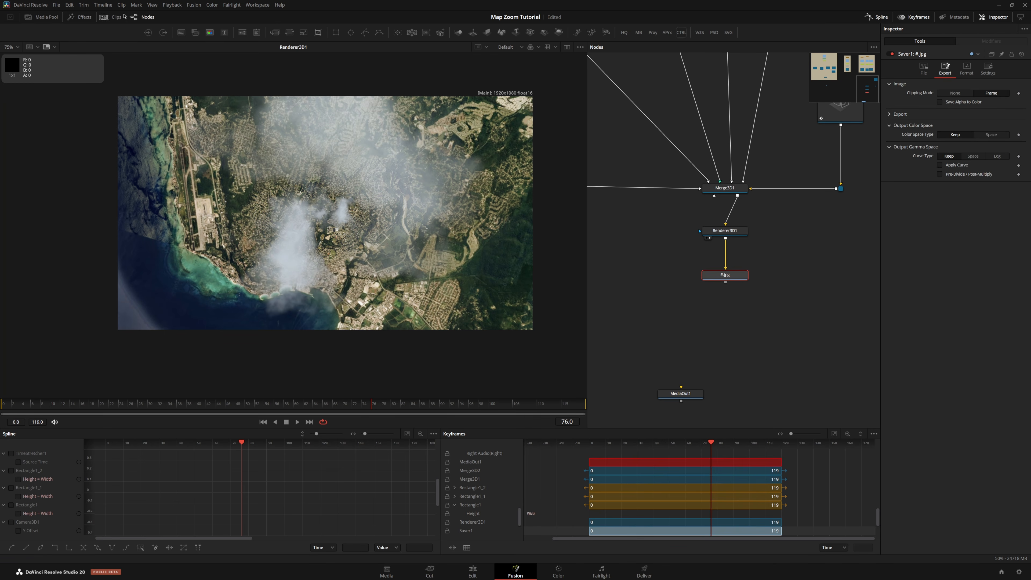
# Render the composition through the Saver and dismiss the completion notice
pyautogui.click(194, 5)
pyautogui.click(212, 49)
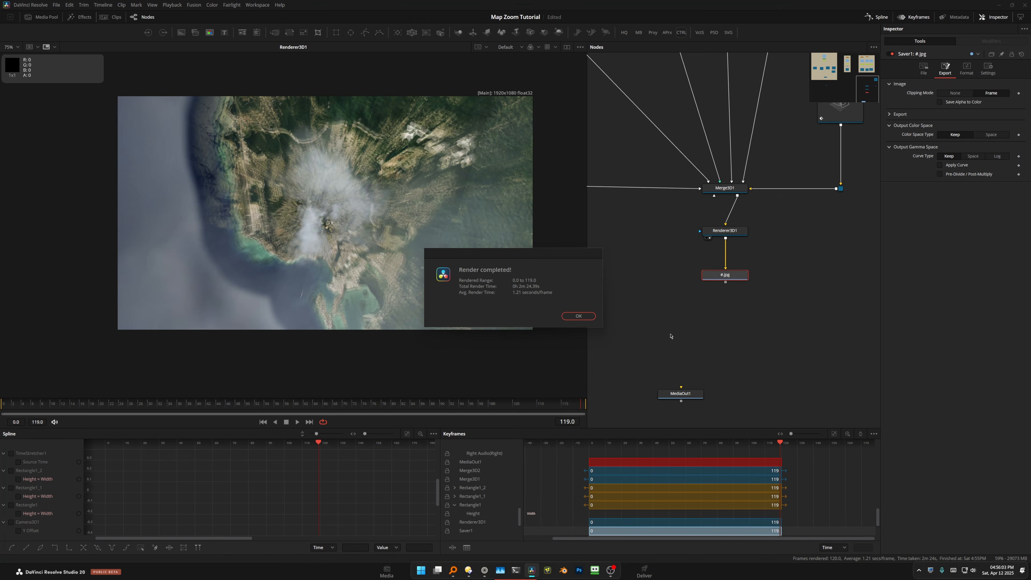
pyautogui.click(578, 316)
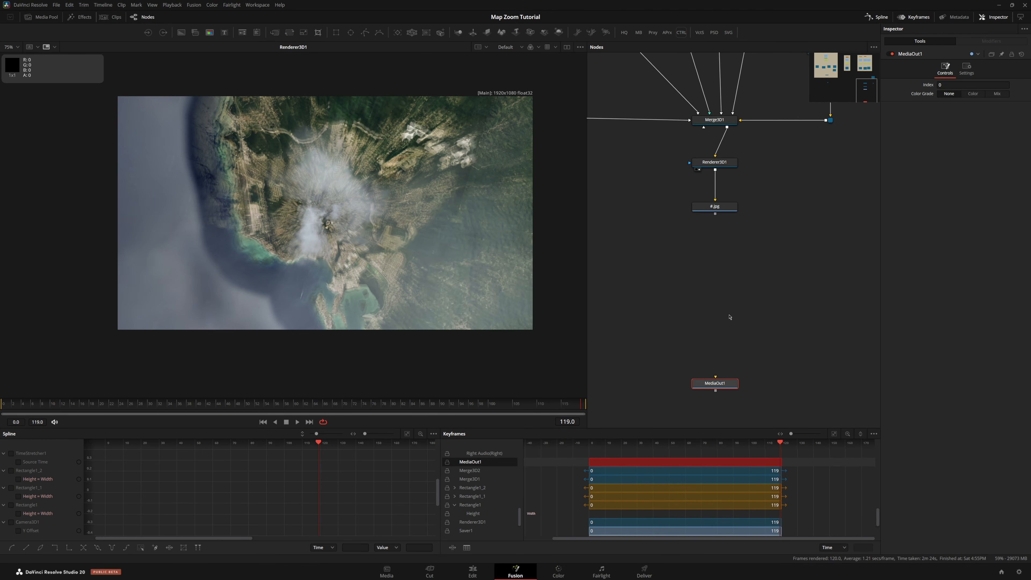
# Load the rendered JPG sequence starting at 0.jpg with a Loader node and scrub through it
pyautogui.click(752, 243)
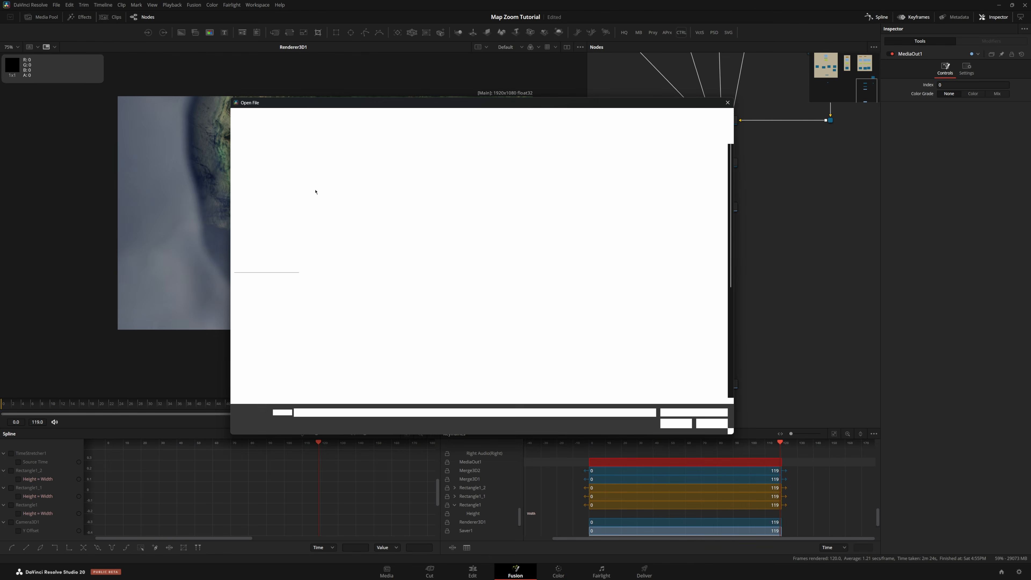
pyautogui.click(354, 171)
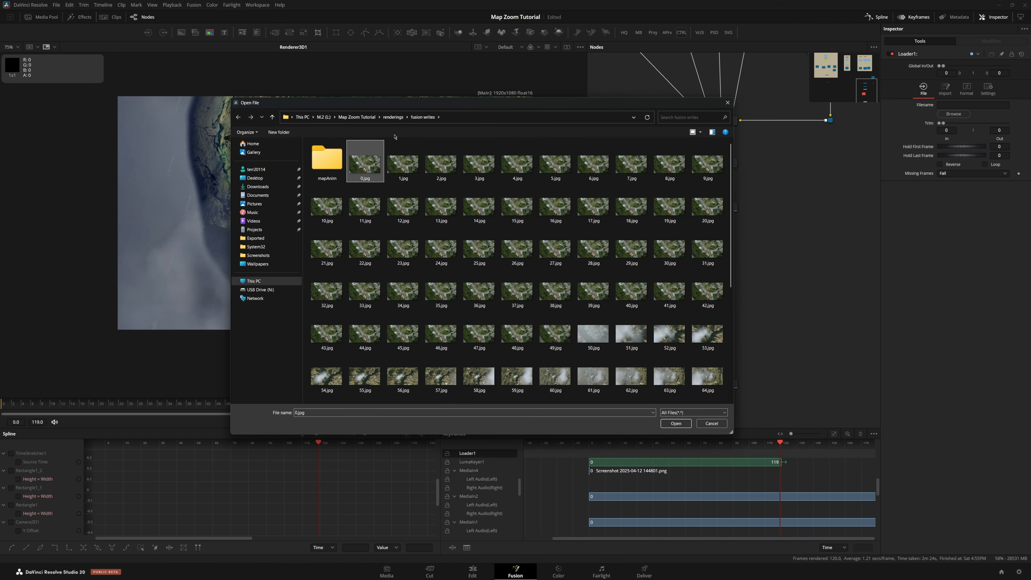
pyautogui.click(676, 424)
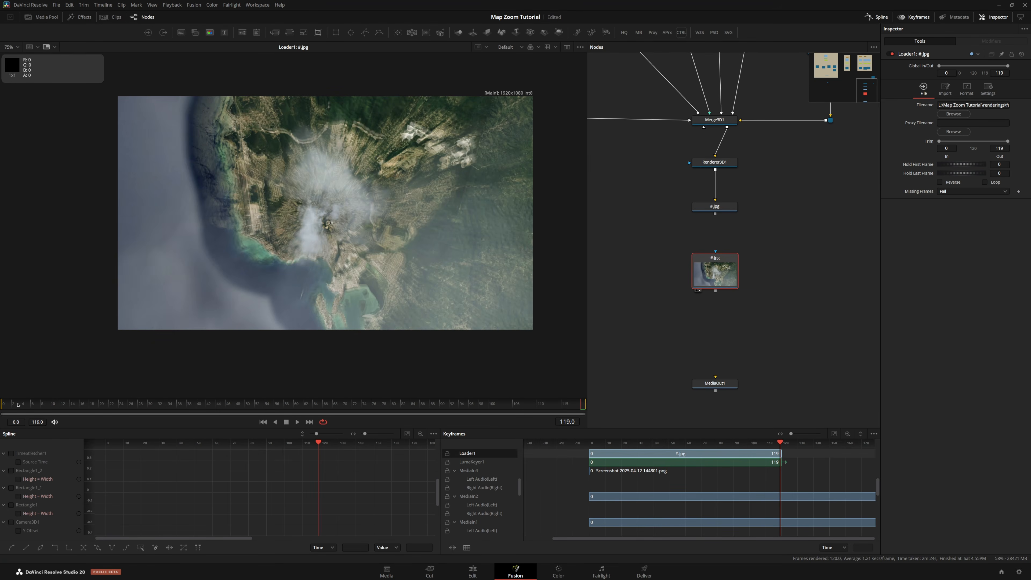
pyautogui.moveTo(18, 403); pyautogui.dragTo(66, 390)
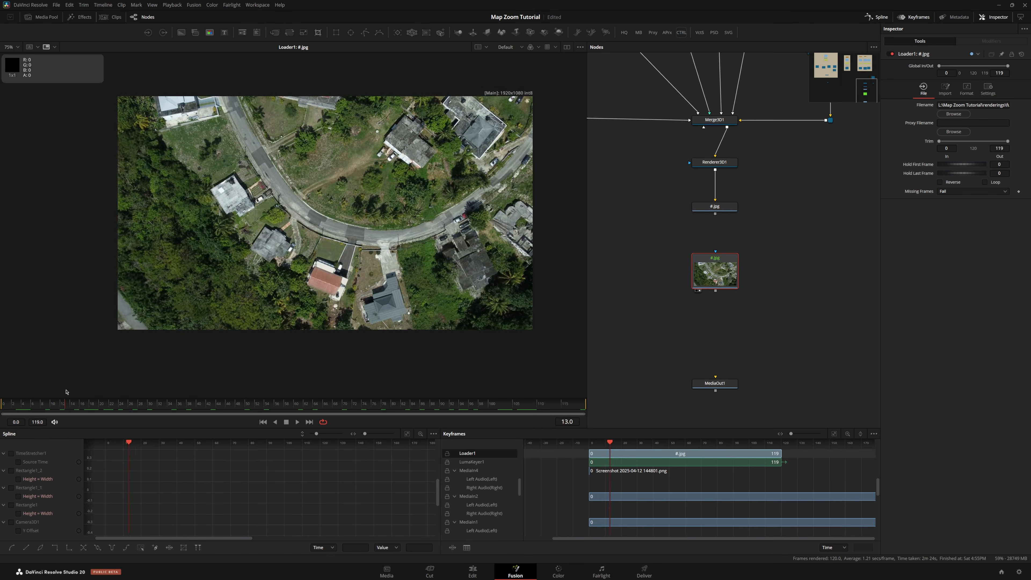
# Connect the Loader of the rendered sequence to MediaOut1 and play the composition back on the Edit page
pyautogui.press('space')
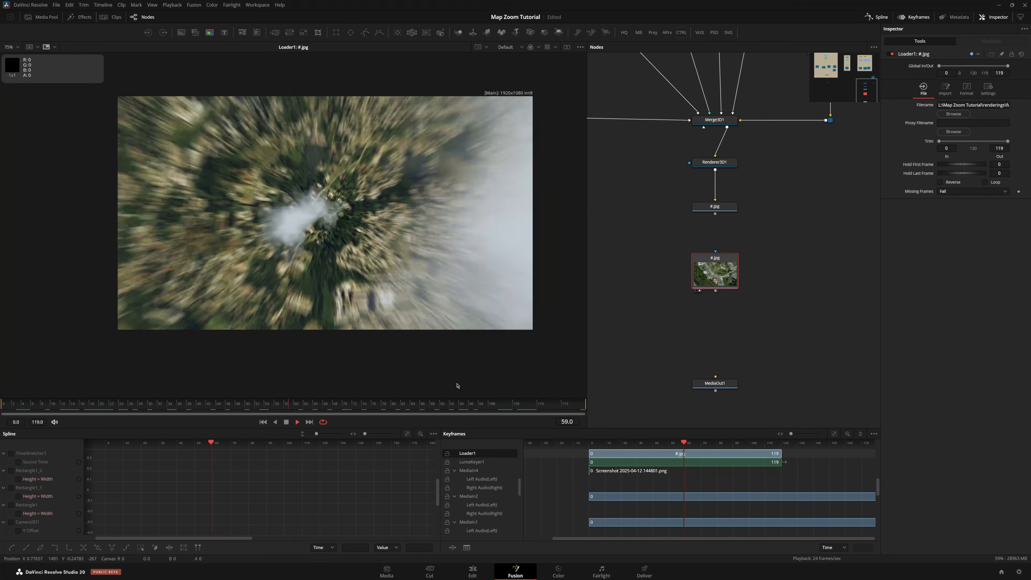
pyautogui.press('space')
pyautogui.moveTo(715, 291); pyautogui.dragTo(715, 369)
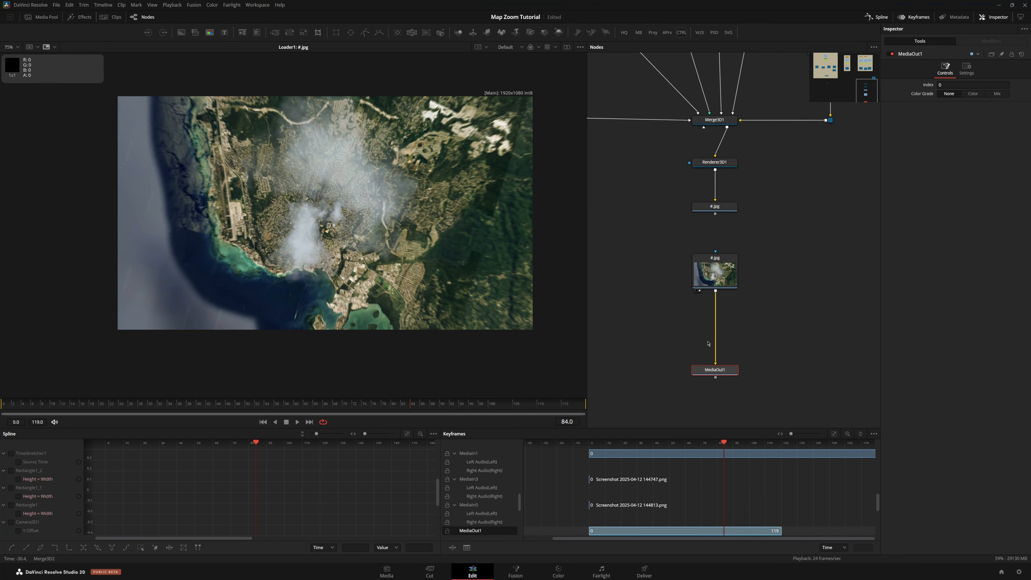
pyautogui.hotkey('shift', '4')
pyautogui.click(107, 402)
pyautogui.press('space')
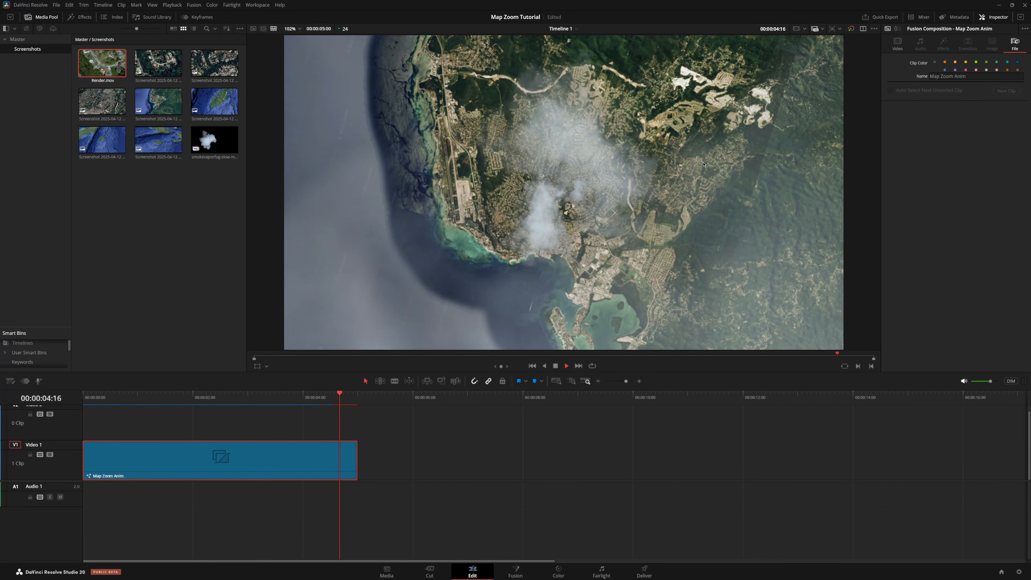
# On the Color page, add a second serial node and apply the Film Look Creator effect to it
pyautogui.click(558, 572)
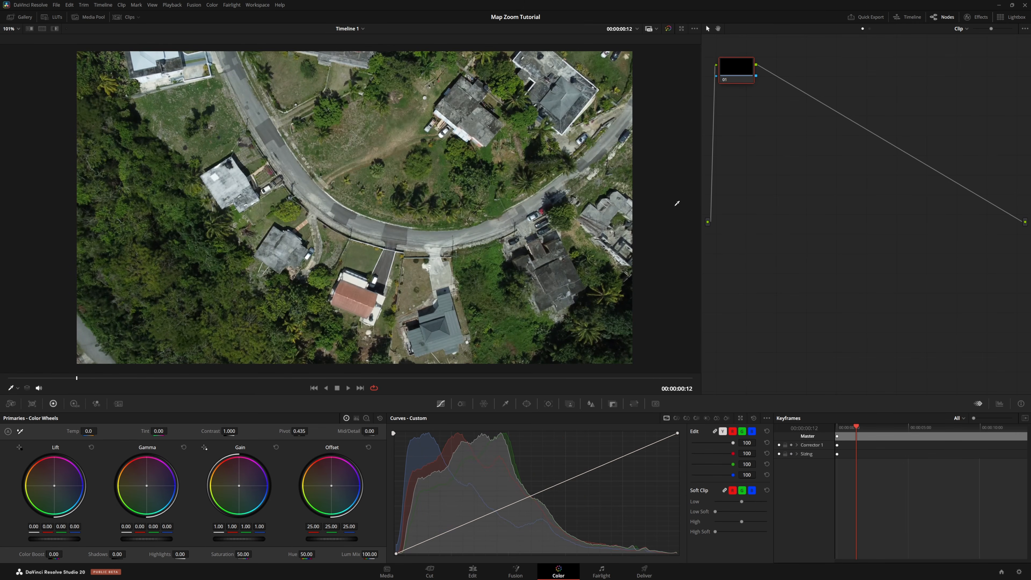
pyautogui.moveTo(738, 72); pyautogui.dragTo(750, 122)
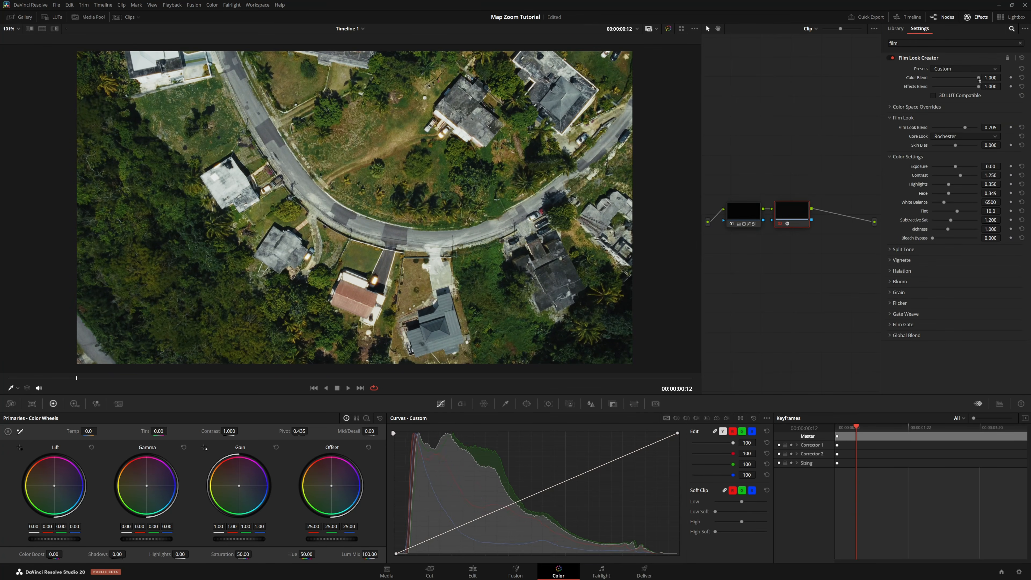
pyautogui.scroll(5, 899, 238)
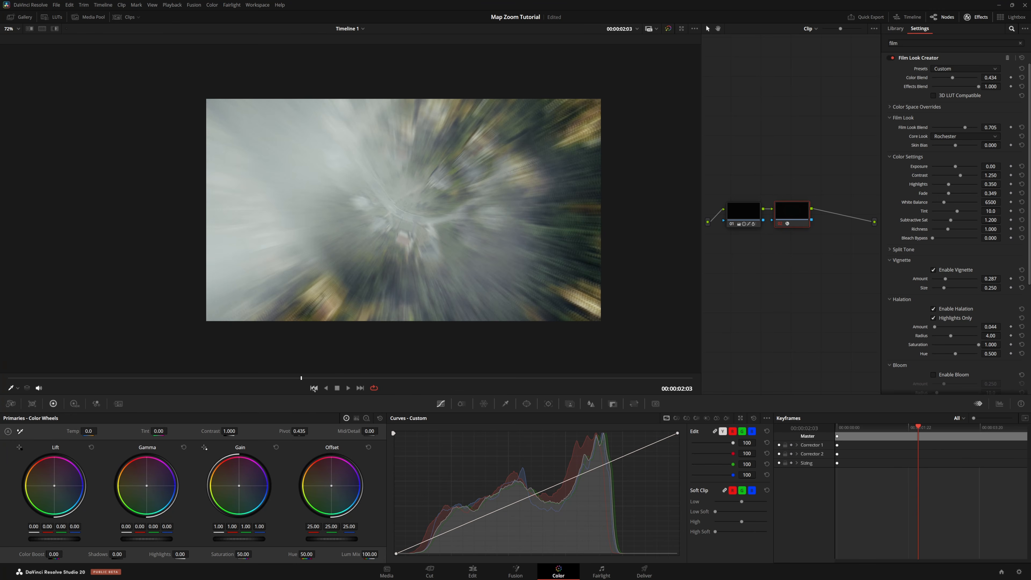
# Keyframe a cooler grade on the first node at the transition: temperature -460, tint -2, contrast 0.954, saturation 52.20
pyautogui.click(294, 380)
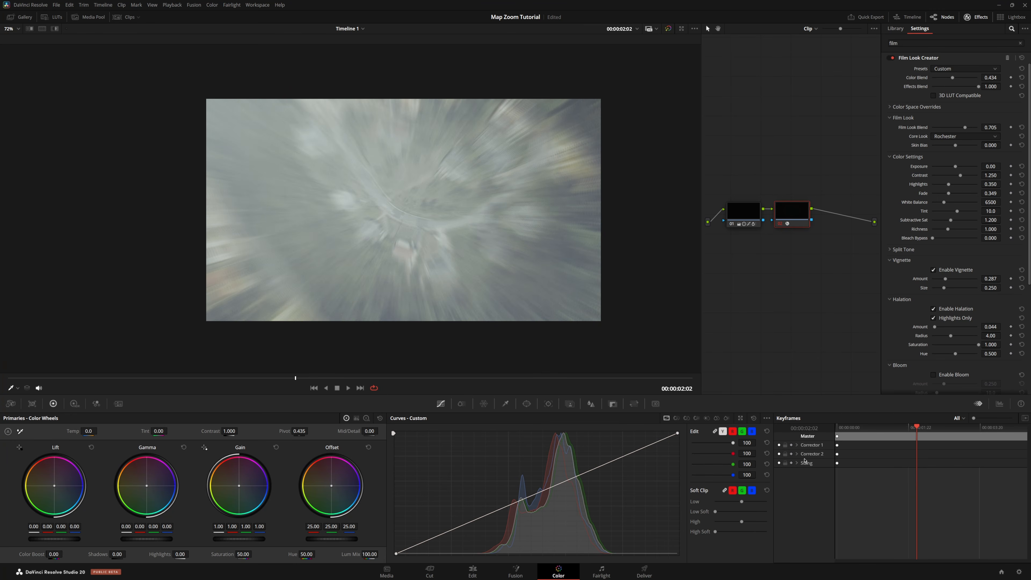
pyautogui.click(747, 210)
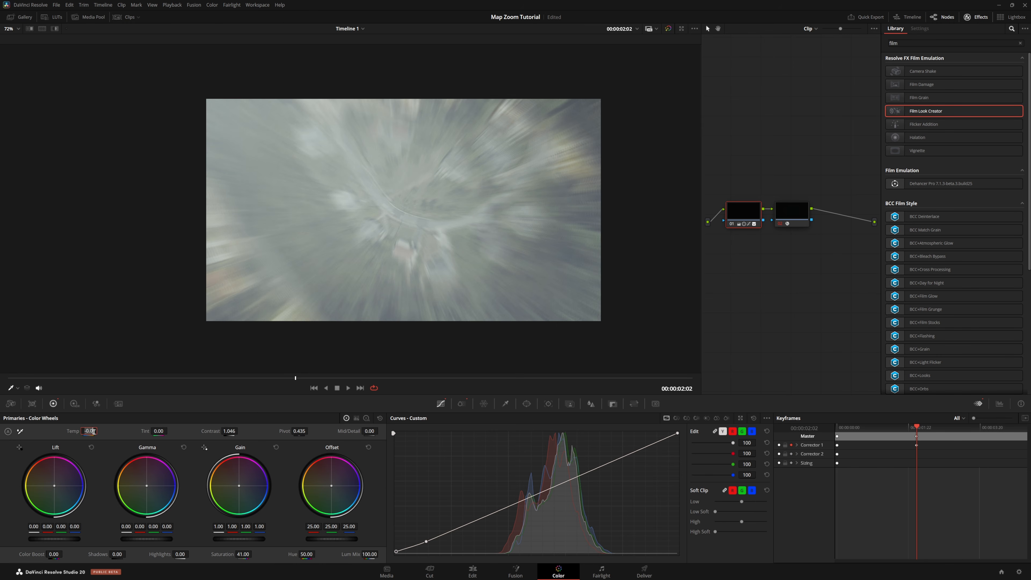
pyautogui.click(330, 378)
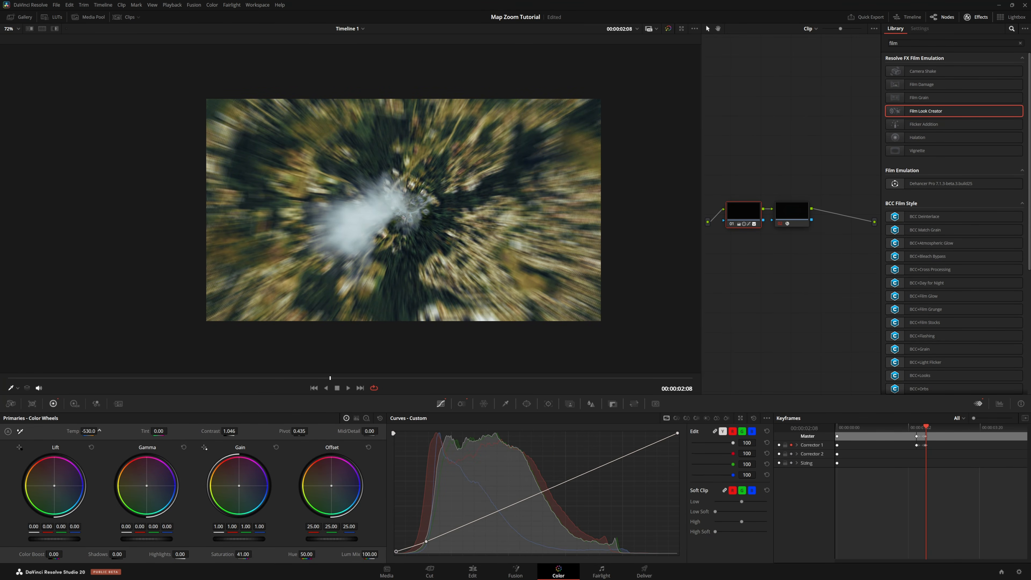
pyautogui.moveTo(330, 378); pyautogui.dragTo(376, 379)
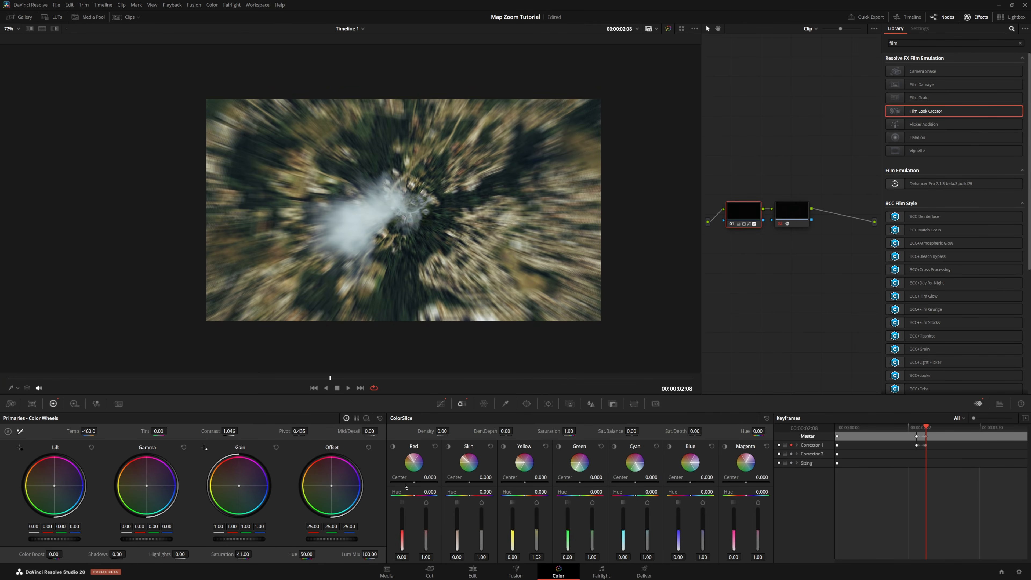
pyautogui.click(347, 388)
pyautogui.click(285, 377)
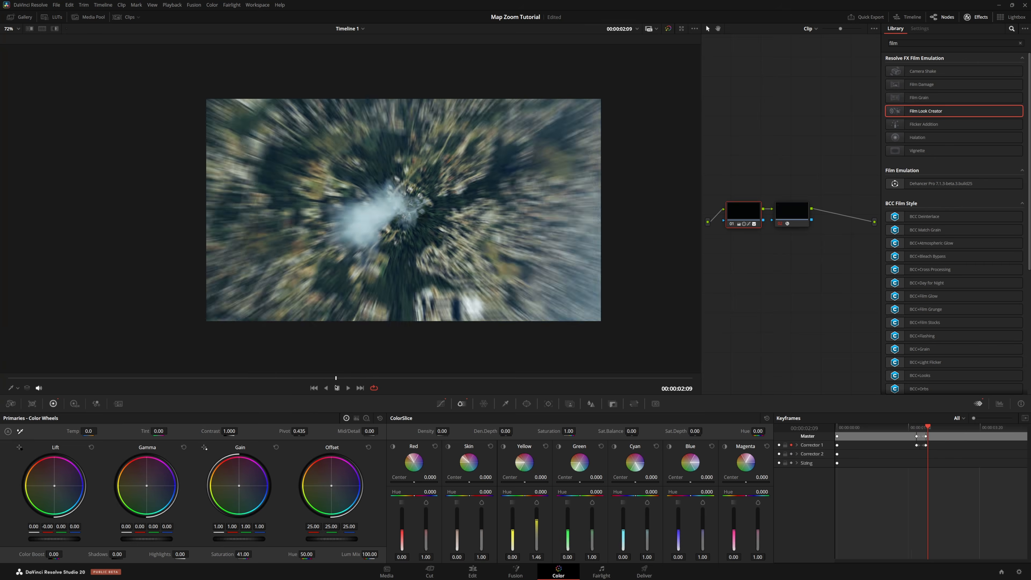
pyautogui.moveTo(366, 378); pyautogui.dragTo(410, 378)
pyautogui.moveTo(243, 397); pyautogui.dragTo(452, 404)
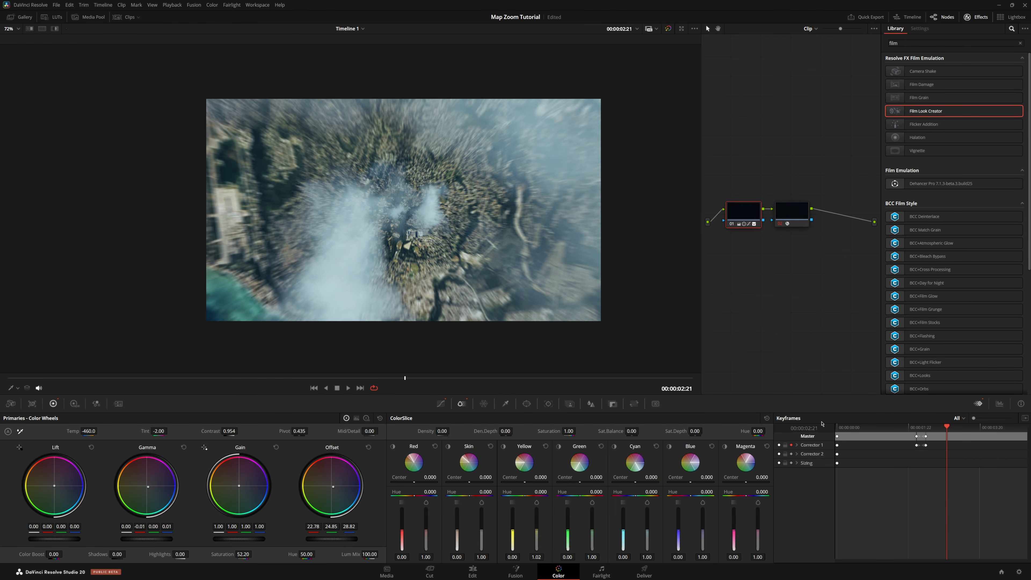
# Return to the start and play the graded clip to review the transition
pyautogui.moveTo(946, 427); pyautogui.dragTo(925, 428)
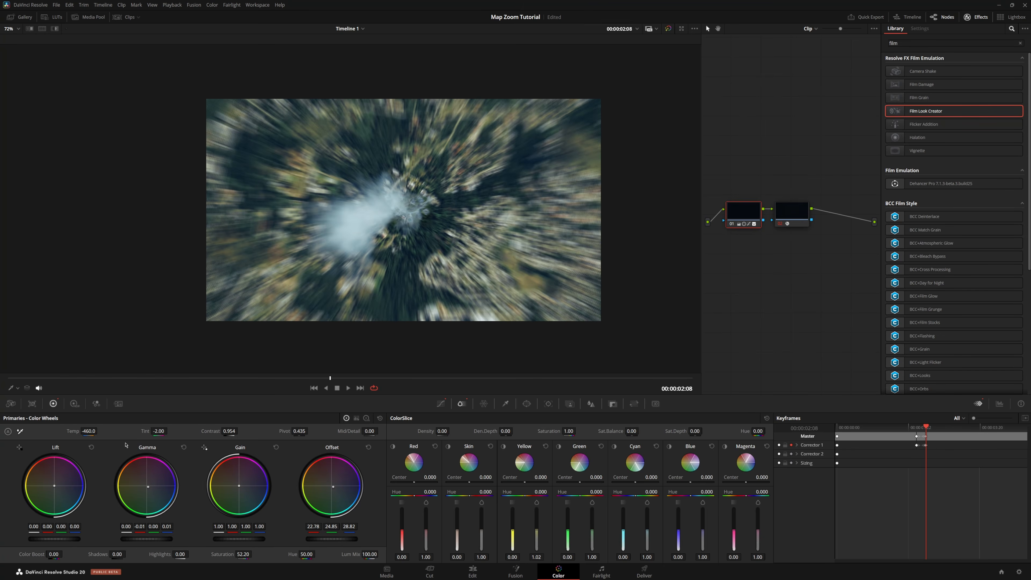
pyautogui.press('Home')
pyautogui.press('space')
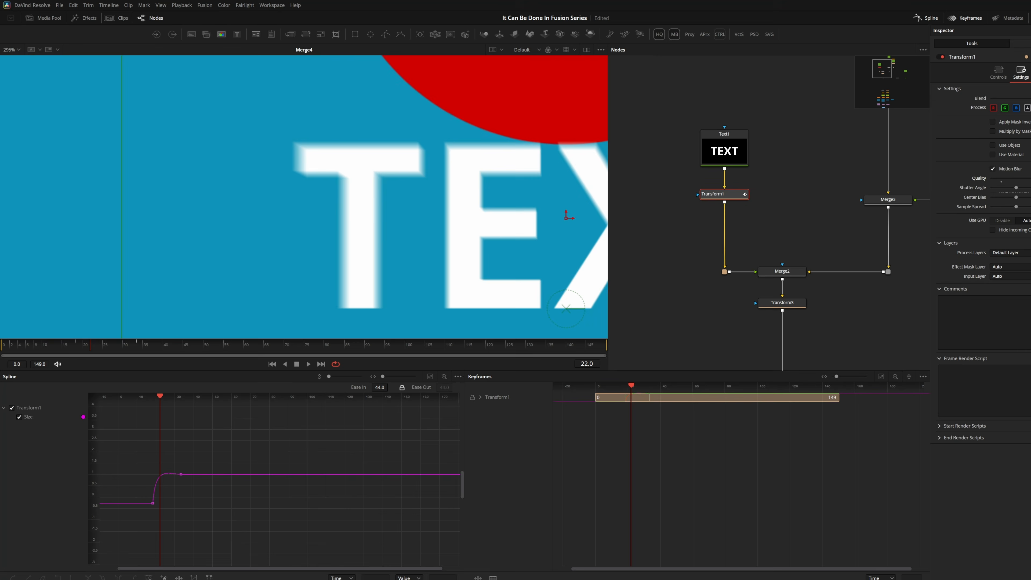
pyautogui.scroll(-5, 266, 198)
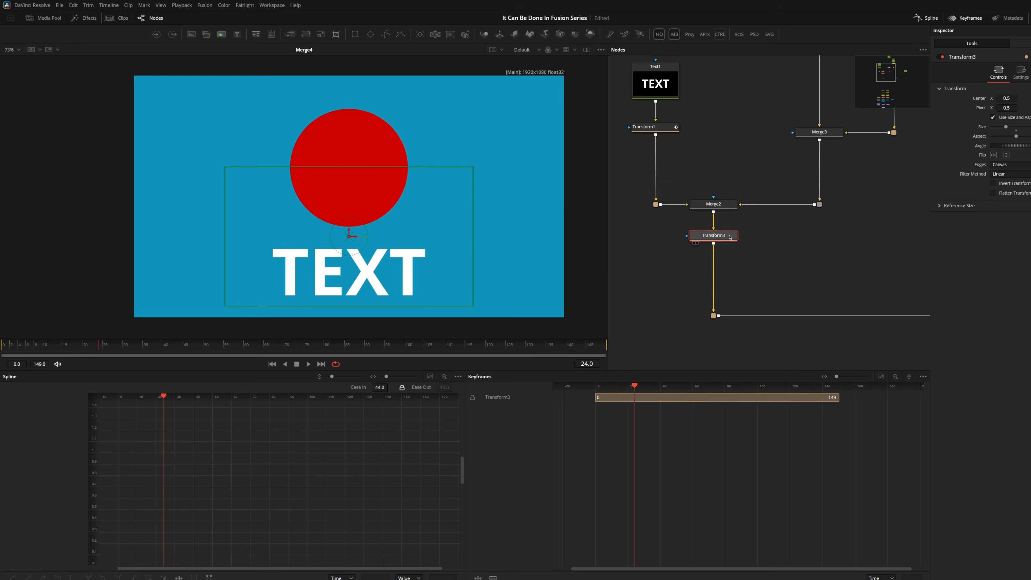